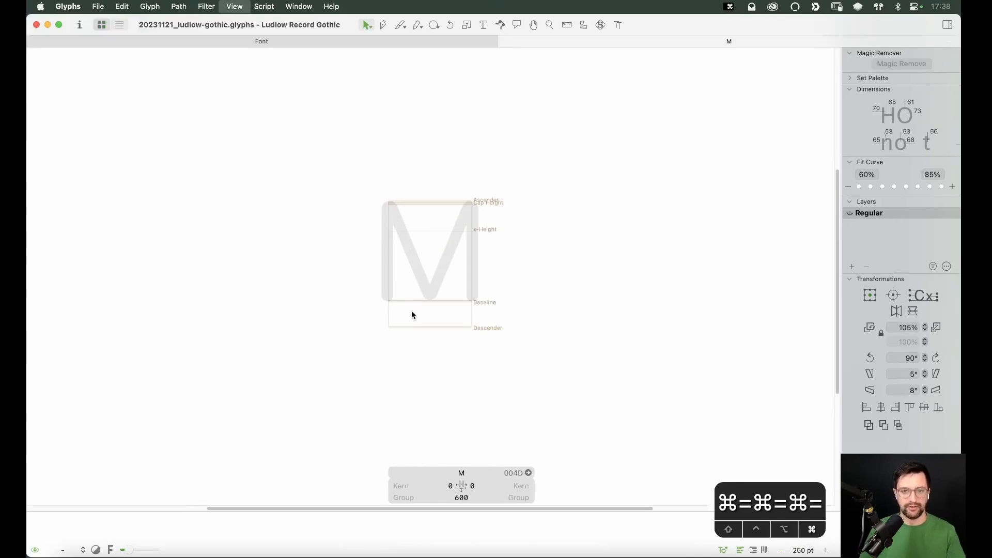
Step: Add the reference letters H and V, followed by spaces, before the M in the edit view
key(t)
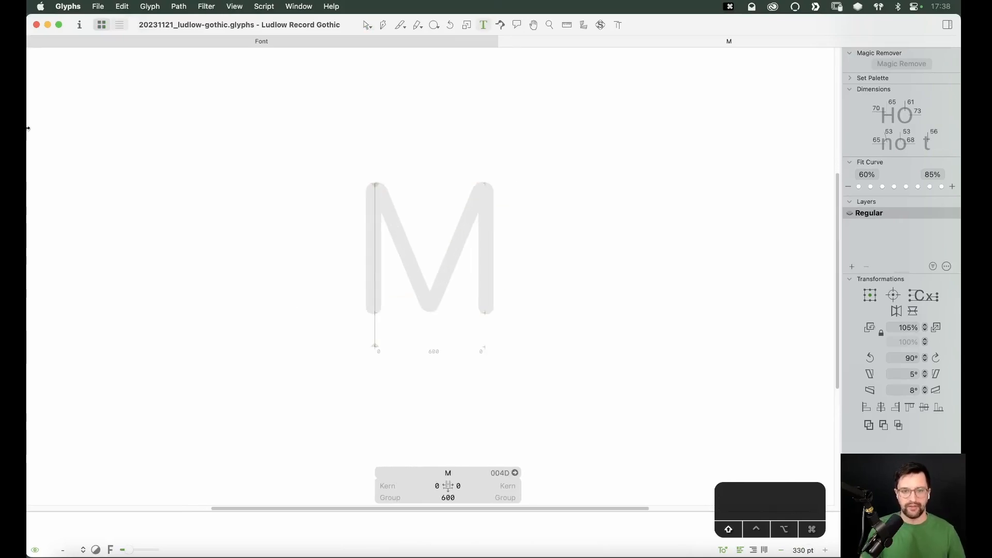
text(HV)
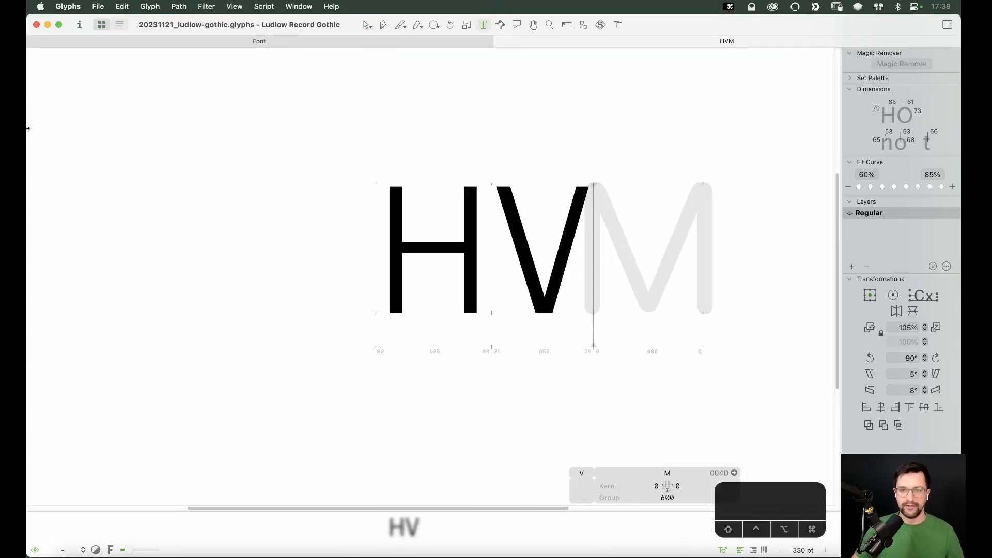
key(Escape)
key(space)
drag(713, 238, 529, 259)
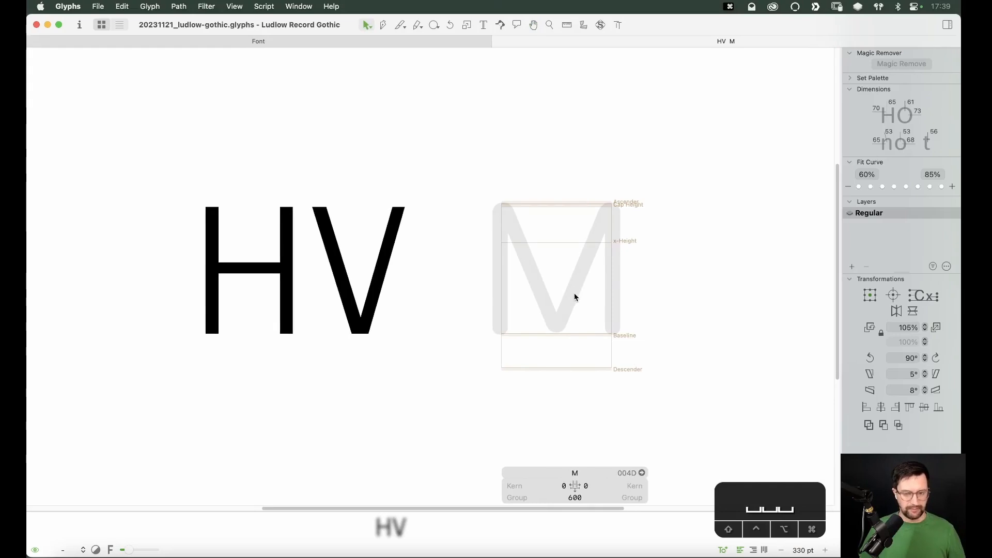
Step: Copy the record-gothic-regular.jpg scan from the image glyph and paste it into the M glyph
click(412, 45)
double_click(177, 435)
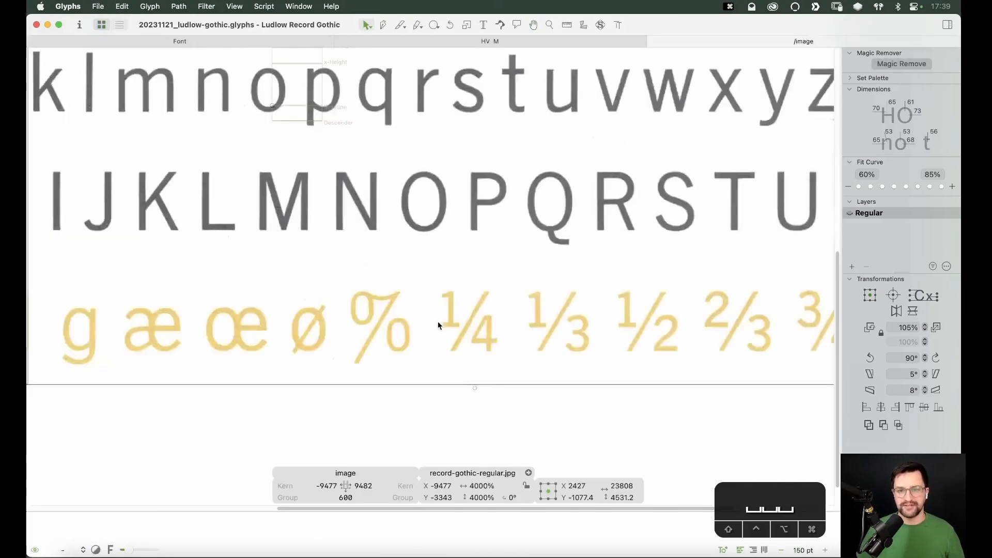
key(super+minus)
key(super+minus)
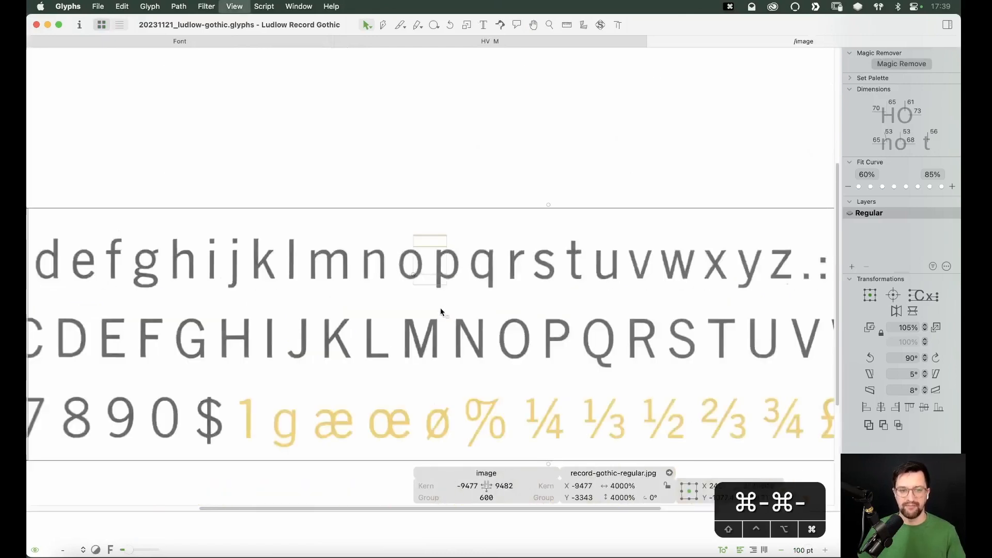
key(super+c)
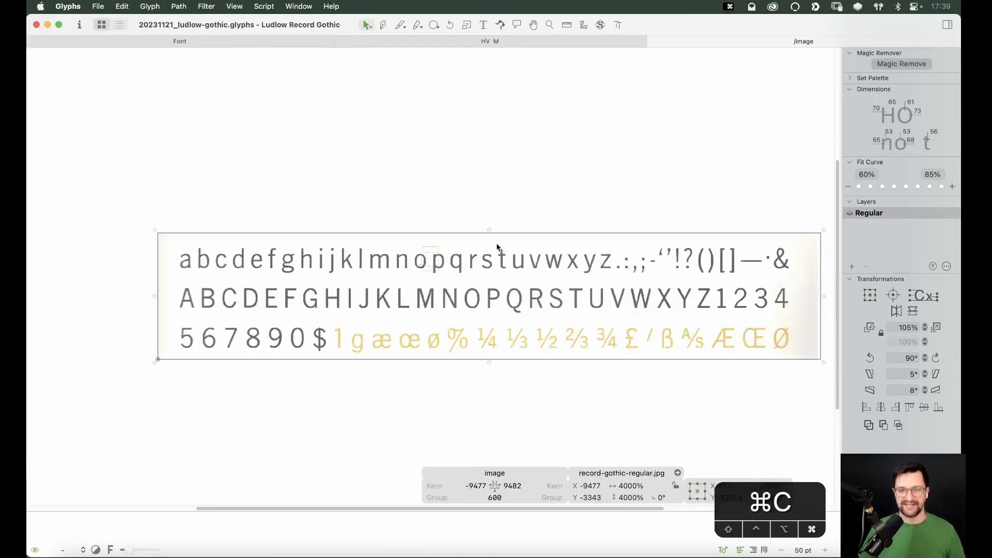
click(547, 42)
key(super+v)
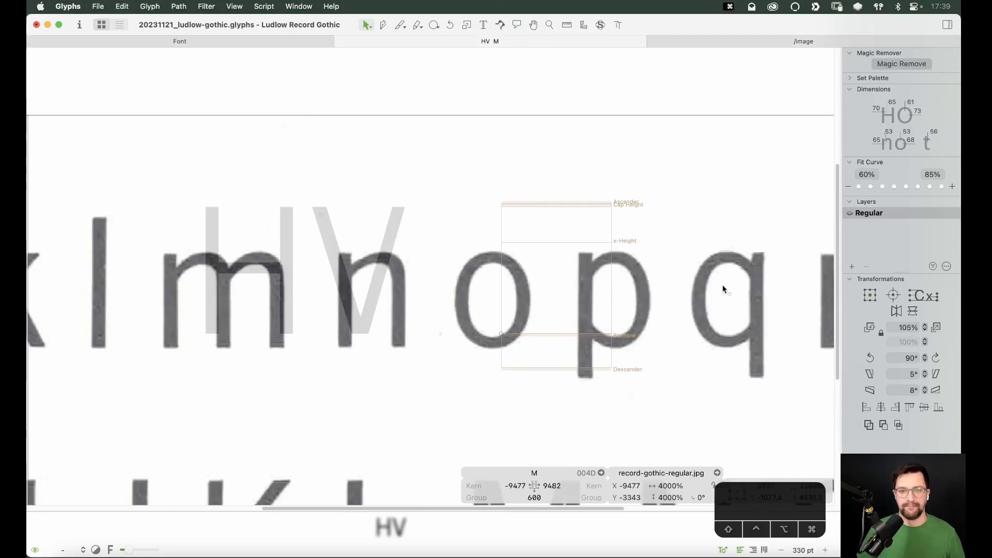
Step: Position the scan at X -9252, Y -1855 so its M fits between baseline and cap height, and lock the image
drag(484, 348, 401, 163)
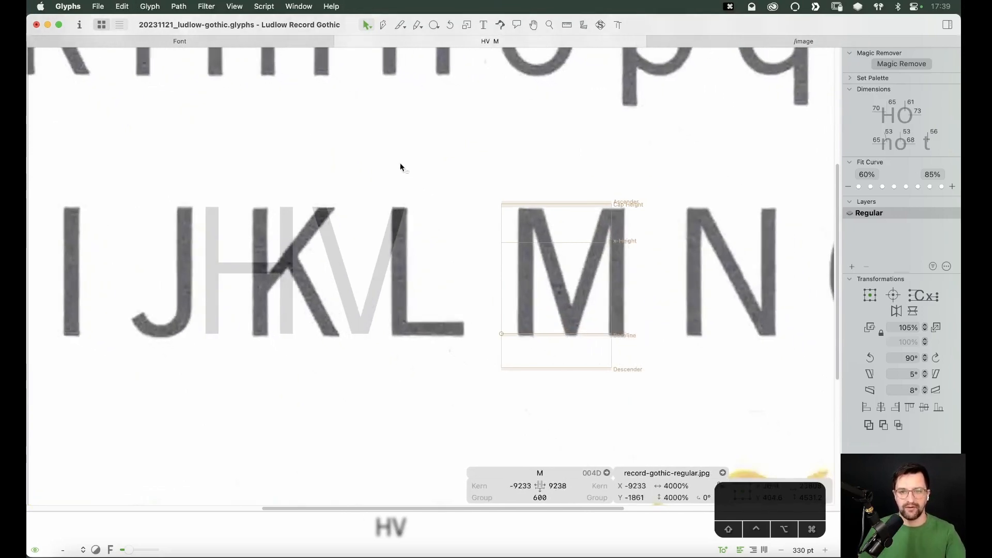
key(Left)
key(Left)
key(Left)
key(Left)
key(Up)
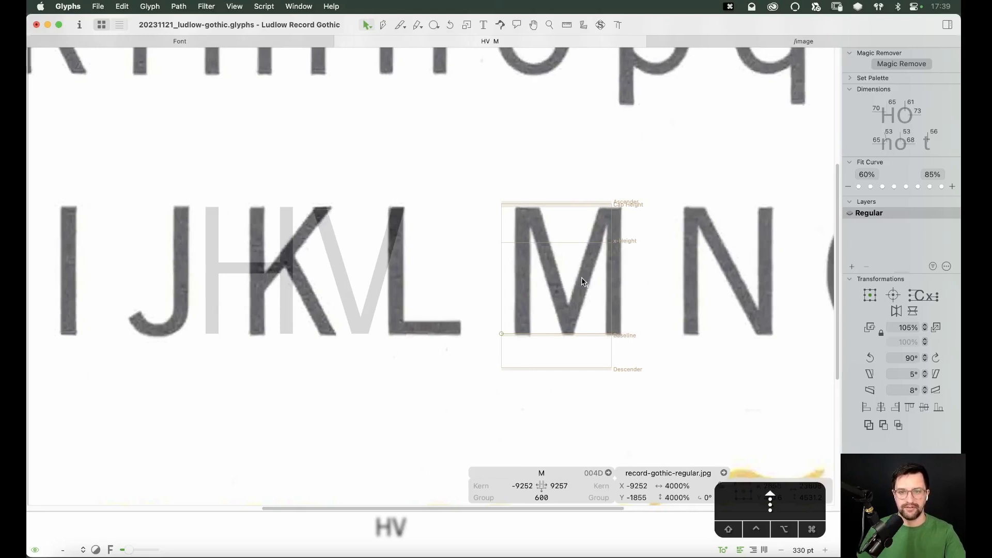
right_click(597, 273)
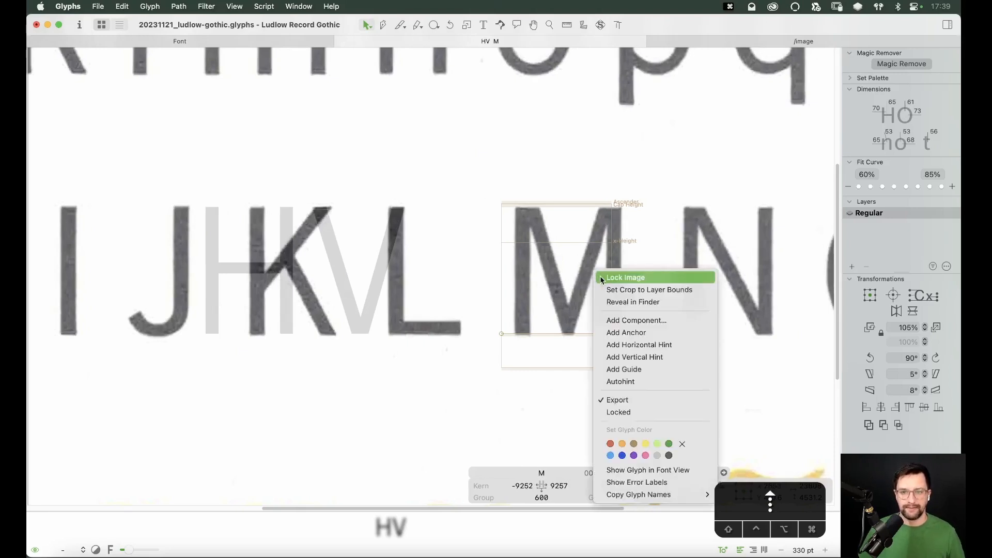
key(Escape)
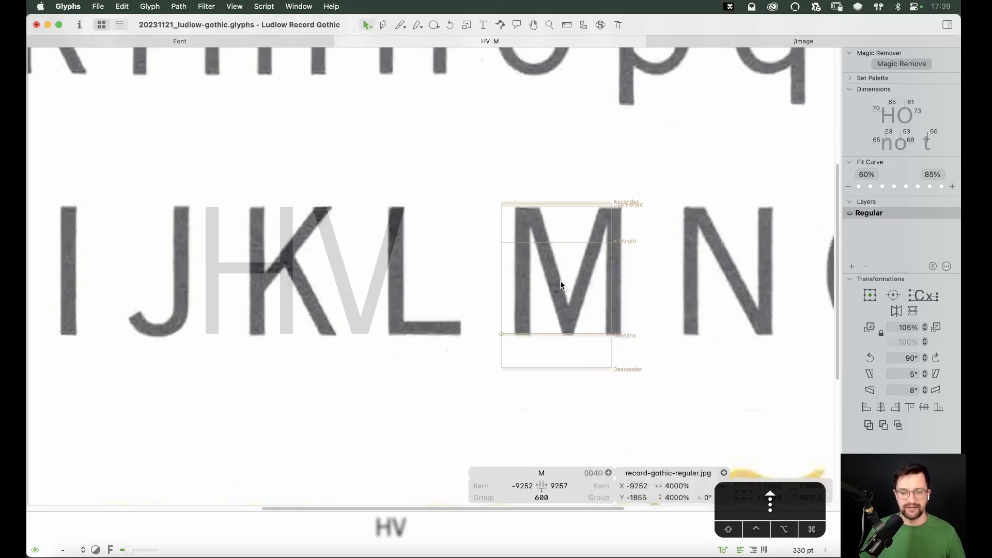
Step: Add the capital V as a component in the M glyph
key(super+shift+c)
text(V)
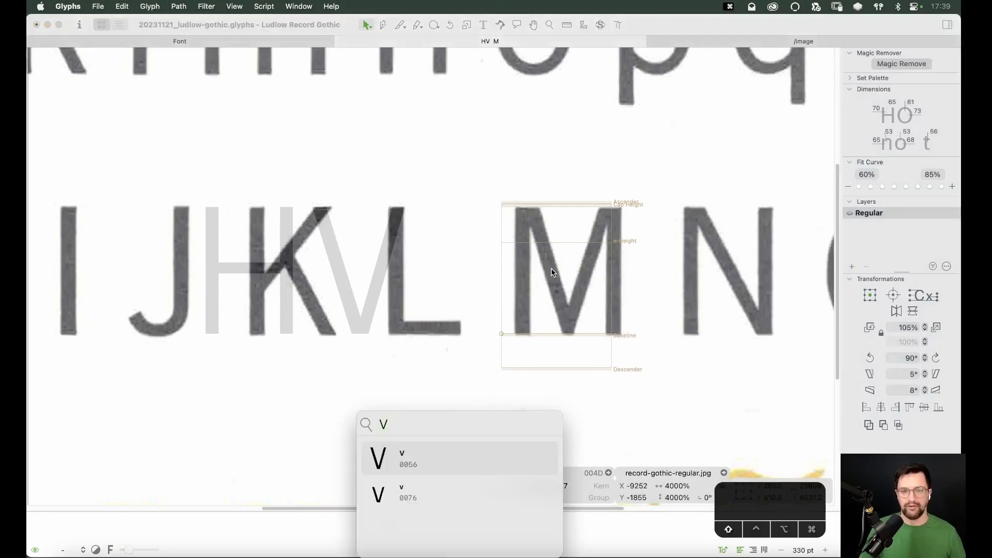
key(Return)
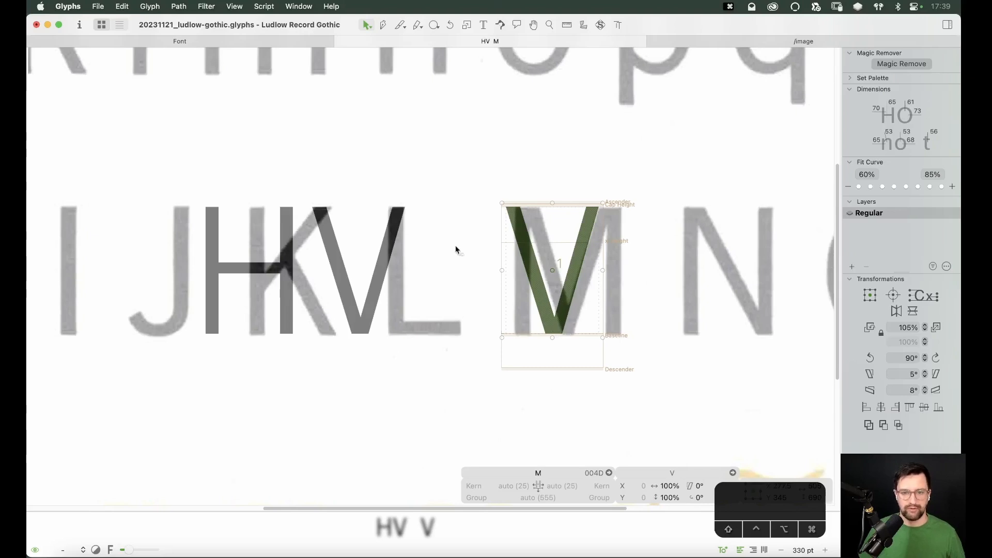
Step: Remove the H, V and spaces from the edit view so only the M remains, and return to editing its outline
key(t)
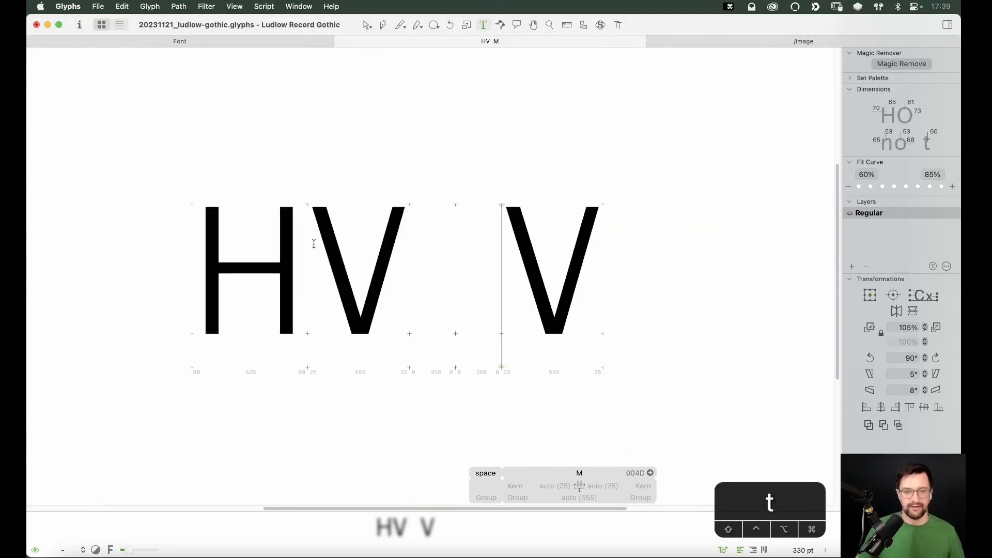
key(Left)
key(BackSpace)
key(BackSpace)
key(BackSpace)
key(Escape)
key(space)
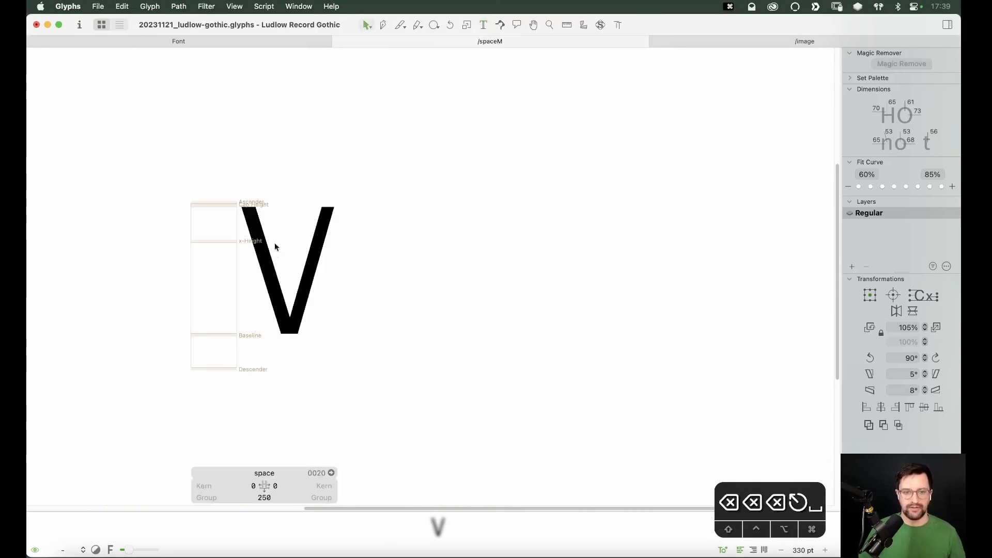
key(space)
drag(274, 246, 456, 240)
key(t)
key(BackSpace)
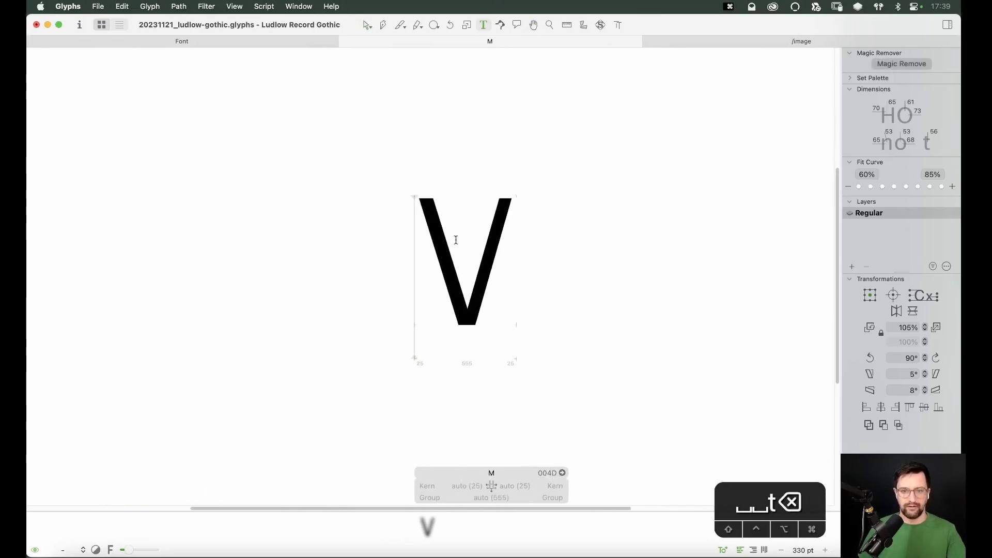
key(Escape)
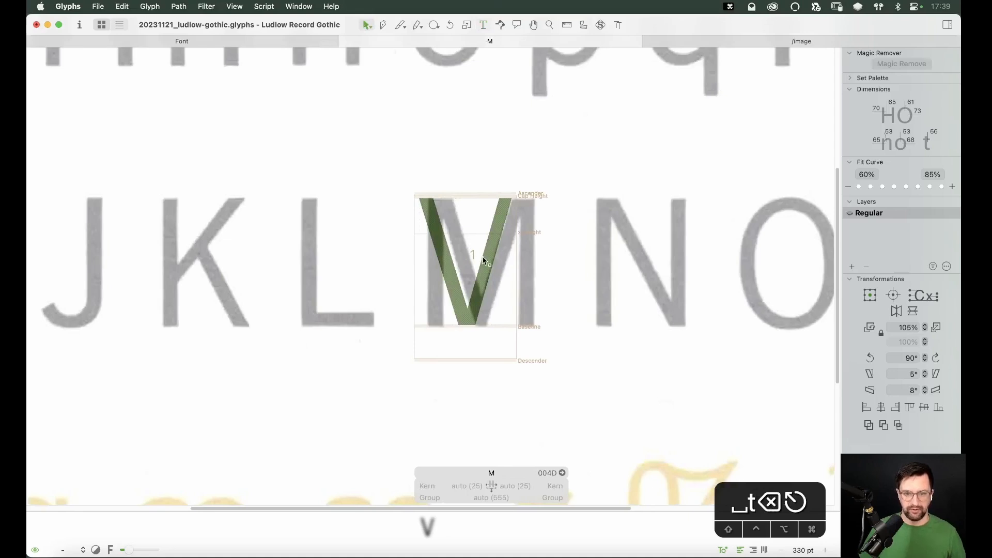
Step: Disable automatic alignment for the V component and move it to X 92 over the scanned M's diagonals
click(484, 260)
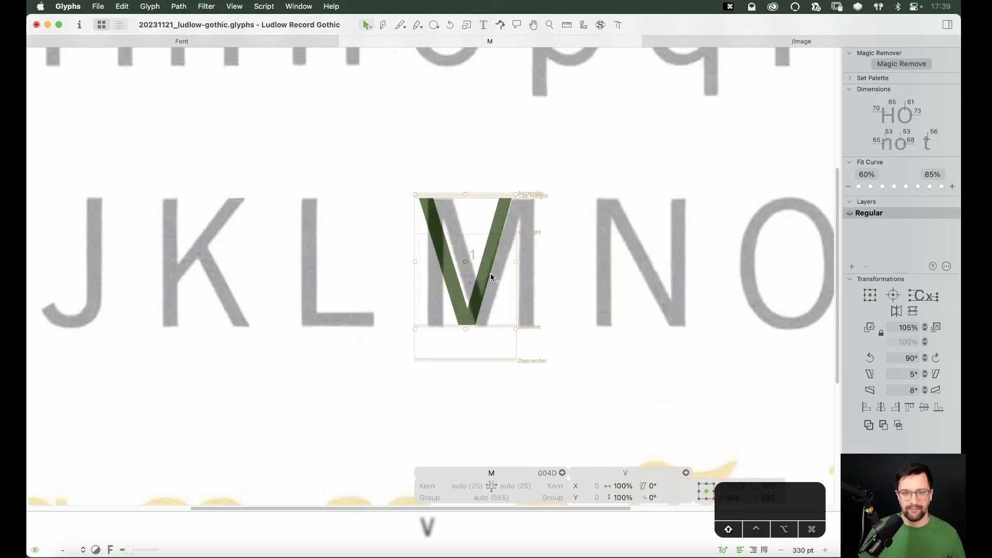
right_click(476, 307)
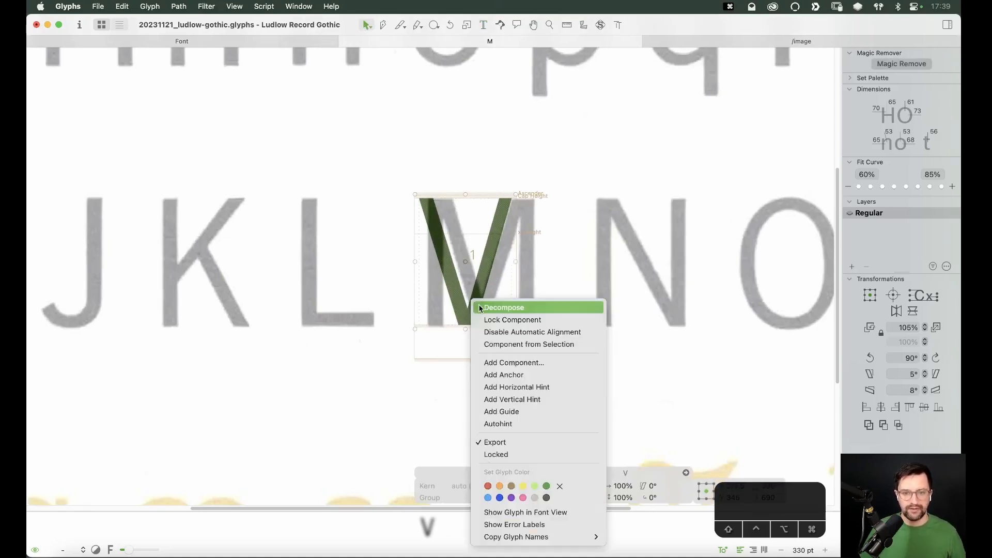
click(484, 332)
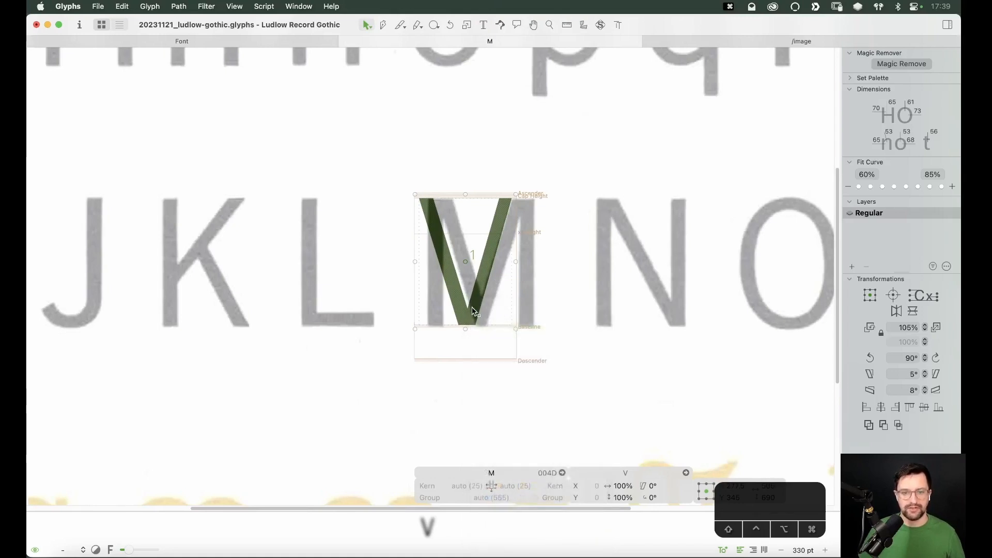
drag(470, 317, 485, 312)
click(522, 325)
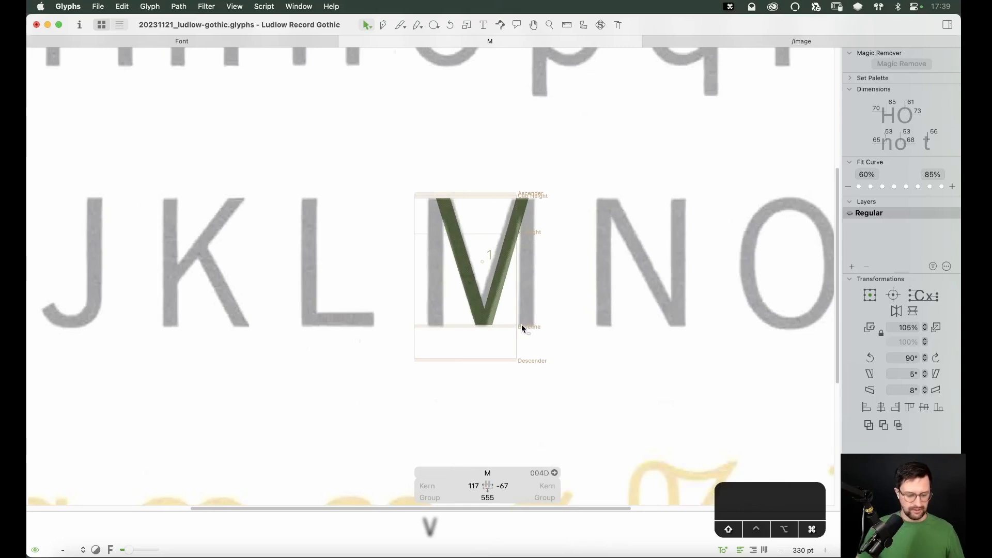
Step: Add the capital I as a component for the M's left stem and disable its automatic alignment
key(shift+super+c)
text(I)
key(Return)
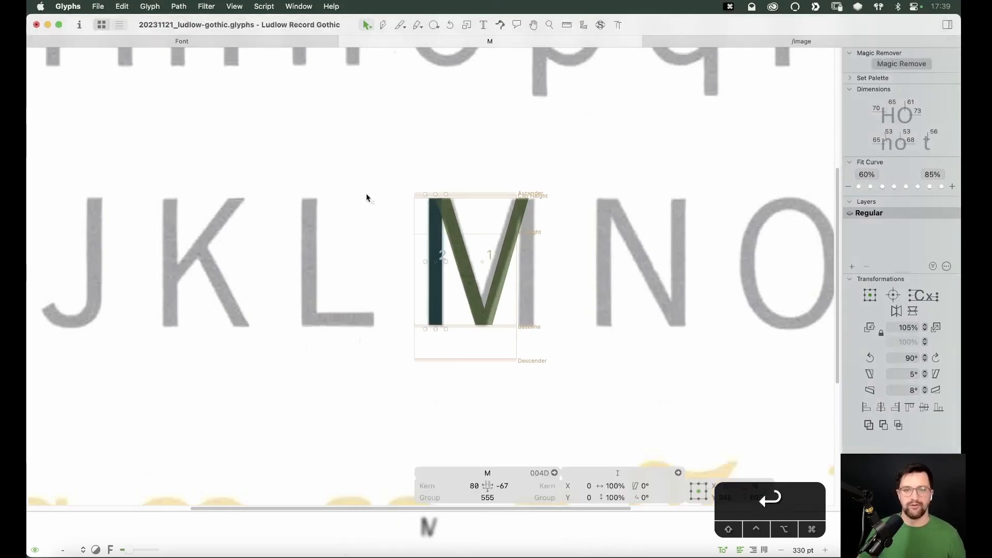
right_click(443, 303)
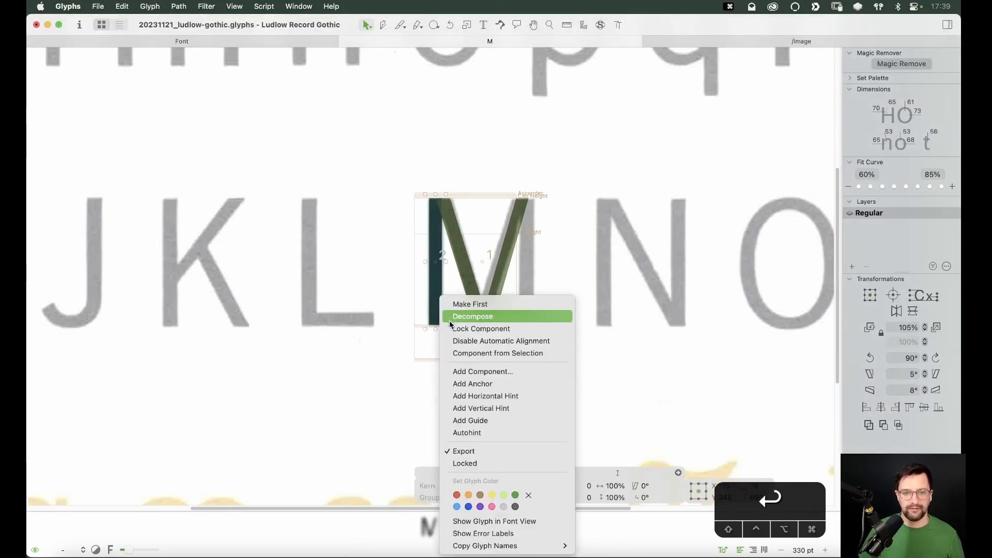
click(447, 339)
Step: Duplicate the I component as the M's right stem and move the copy horizontally to X 514
drag(434, 303, 530, 300)
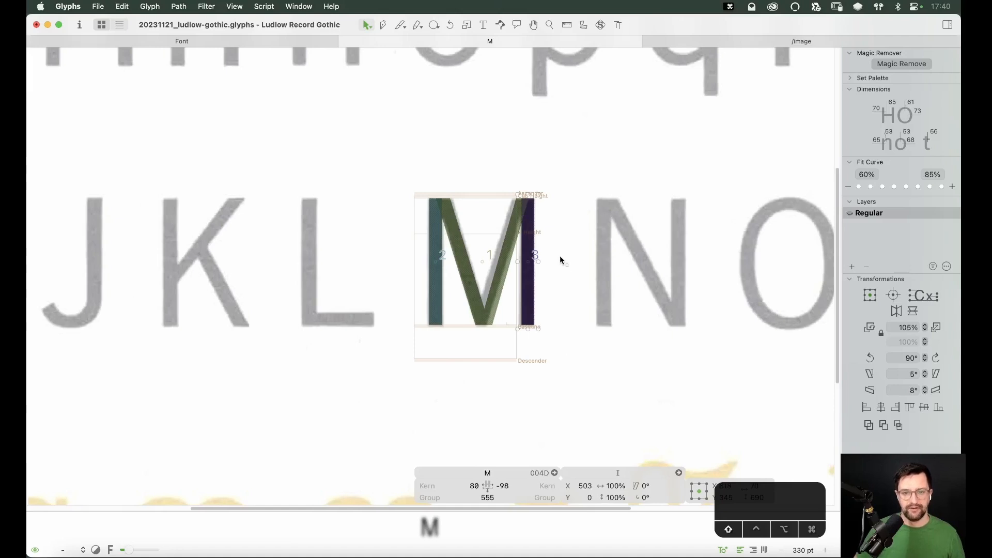
key(Left)
key(Left)
key(Left)
key(Left)
key(Left)
key(Left)
key(Left)
key(Left)
key(Left)
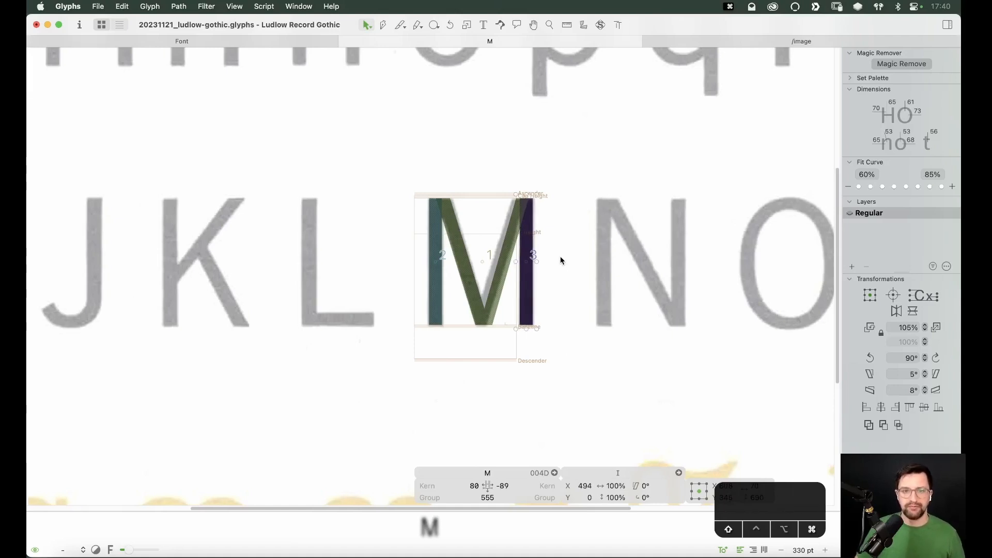
key(shift+Right)
key(shift+Right)
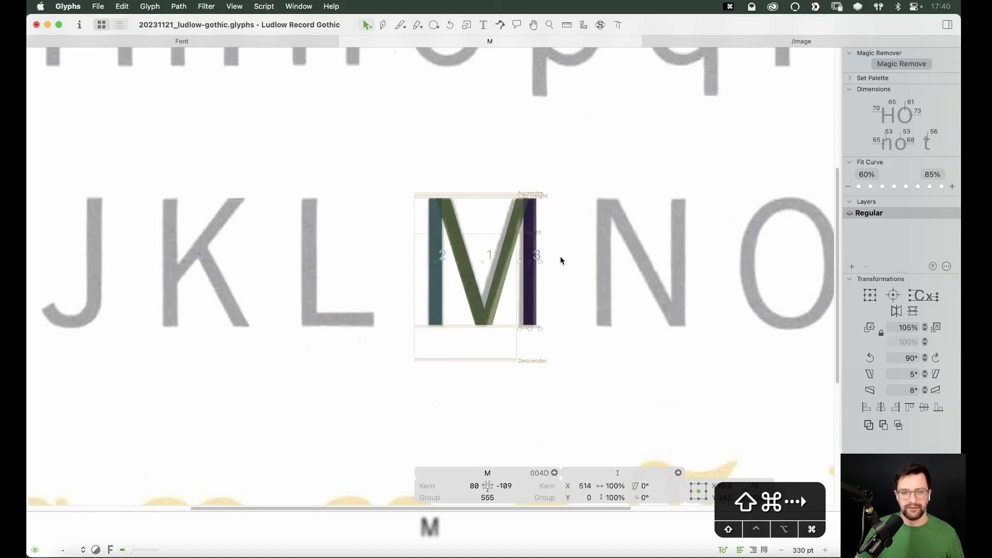
Step: Nudge the V component to X 95 to centre it between the two I stems
key(z)
drag(580, 146, 353, 447)
key(v)
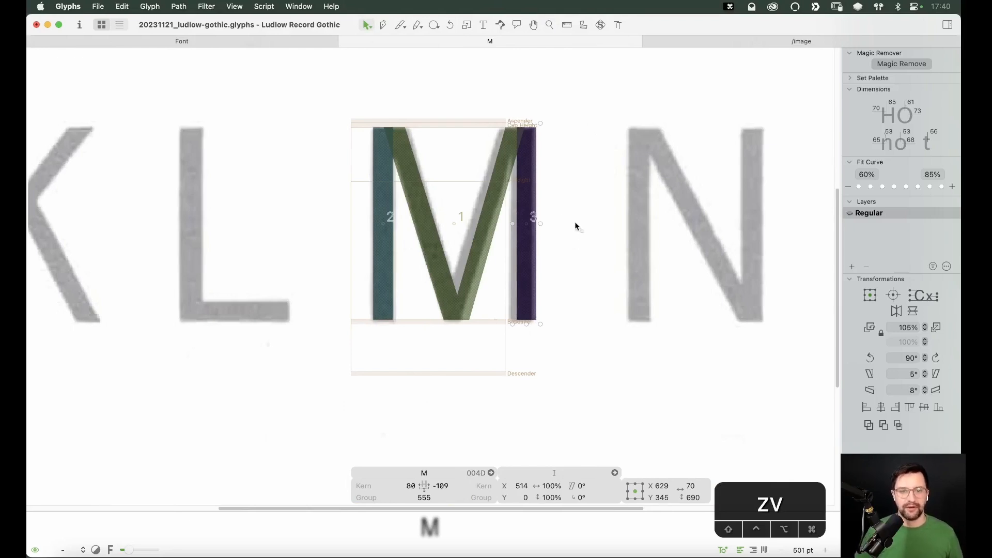
click(467, 288)
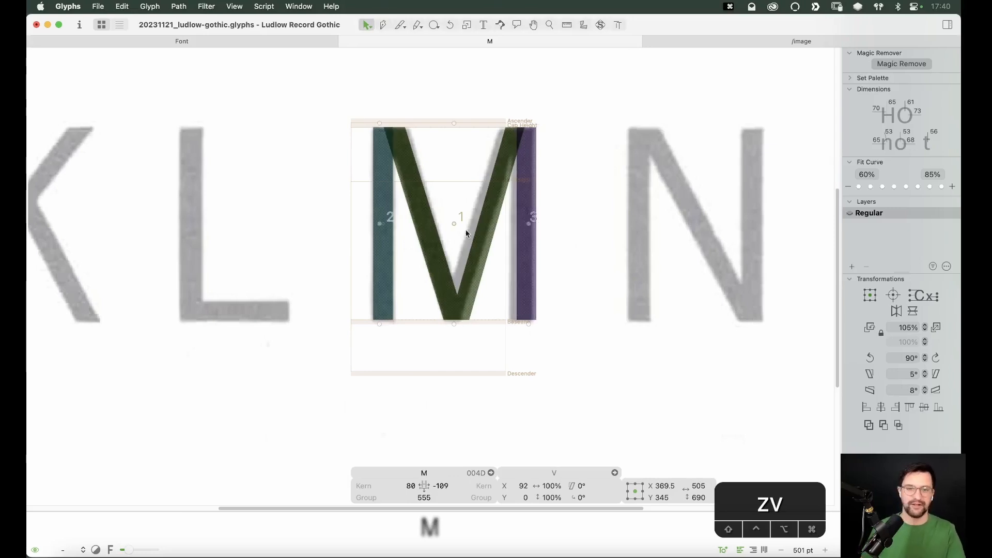
key(Right)
key(Right)
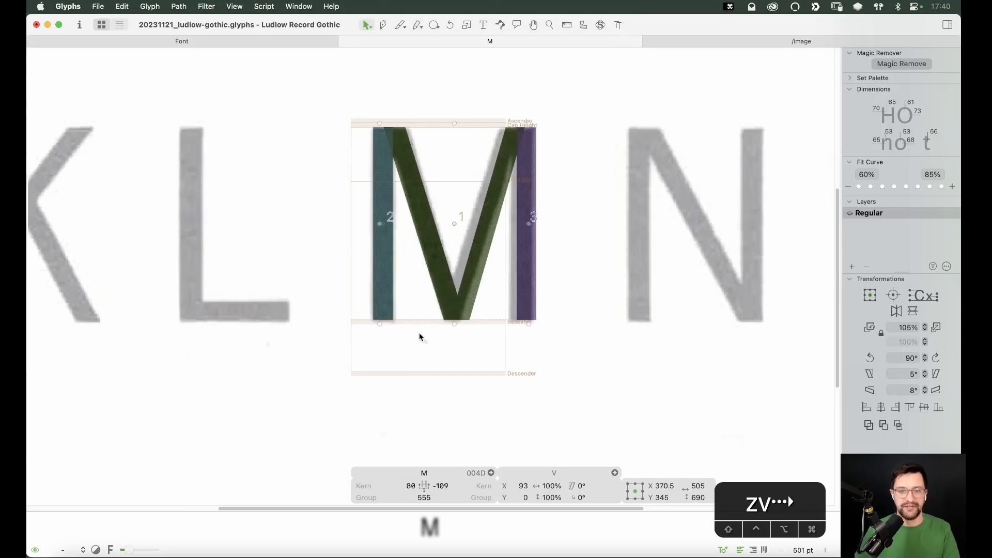
key(Right)
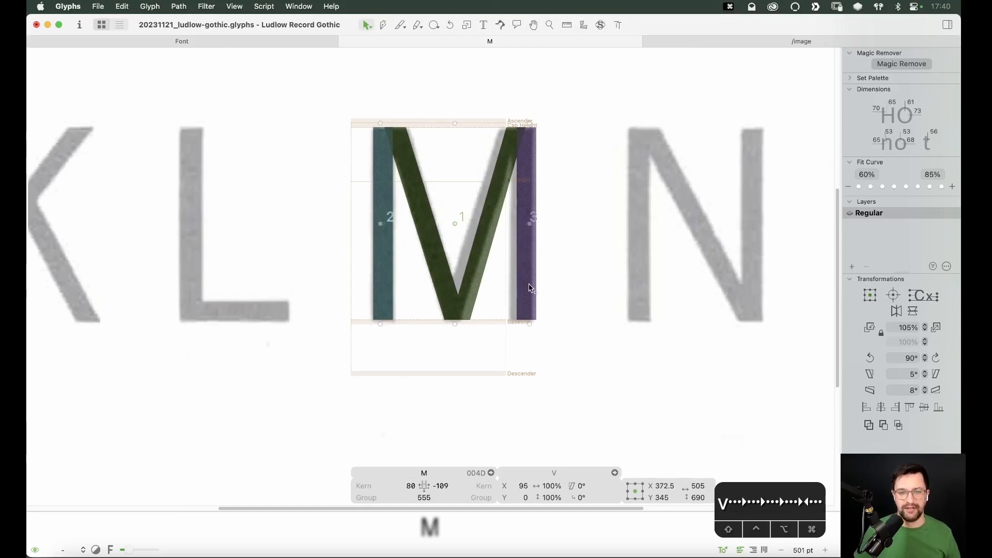
click(494, 350)
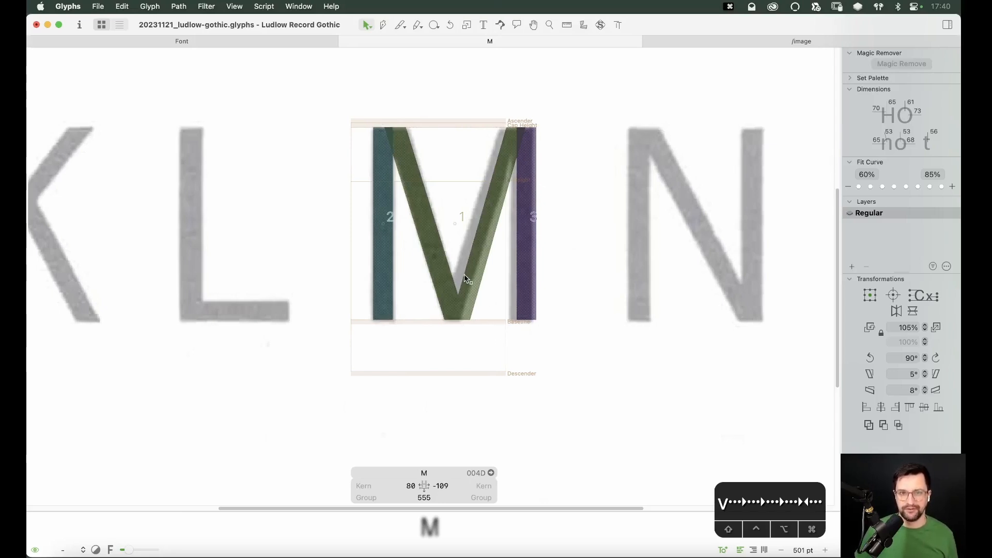
Step: Unlock the scanned reference image and delete it from the M glyph
right_click(572, 276)
click(578, 277)
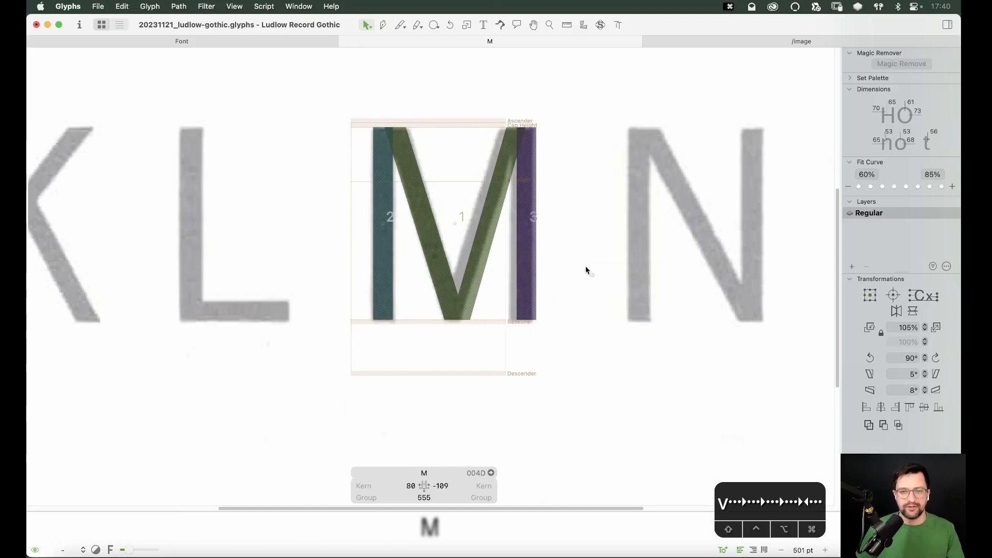
key(BackSpace)
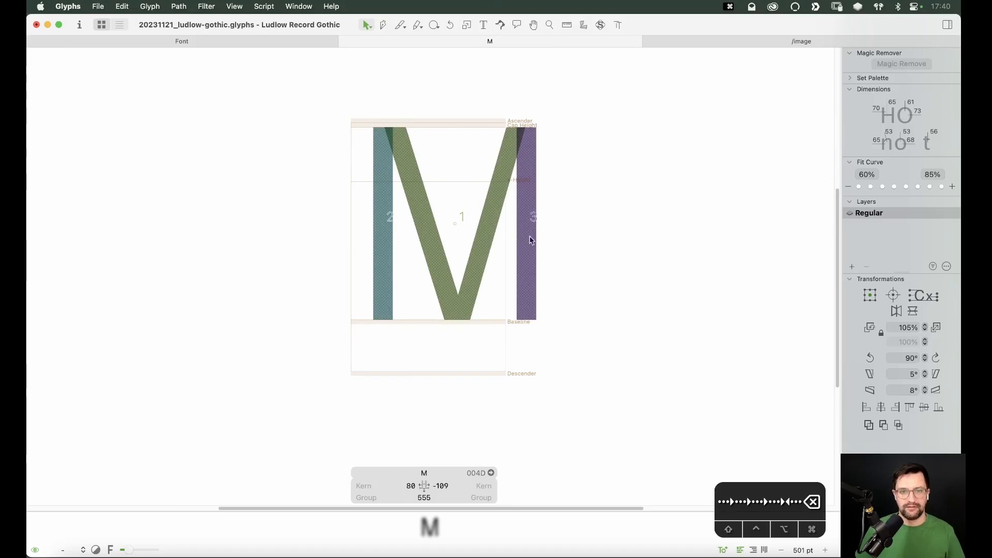
key(space)
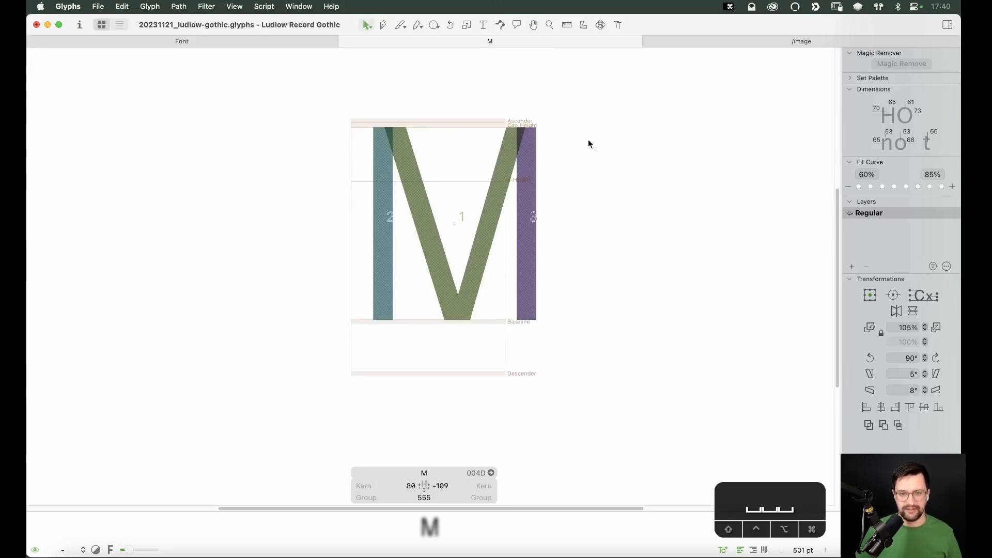
Step: Decompose the two I components on either side of the M into editable outlines
click(391, 261)
shift+click(528, 262)
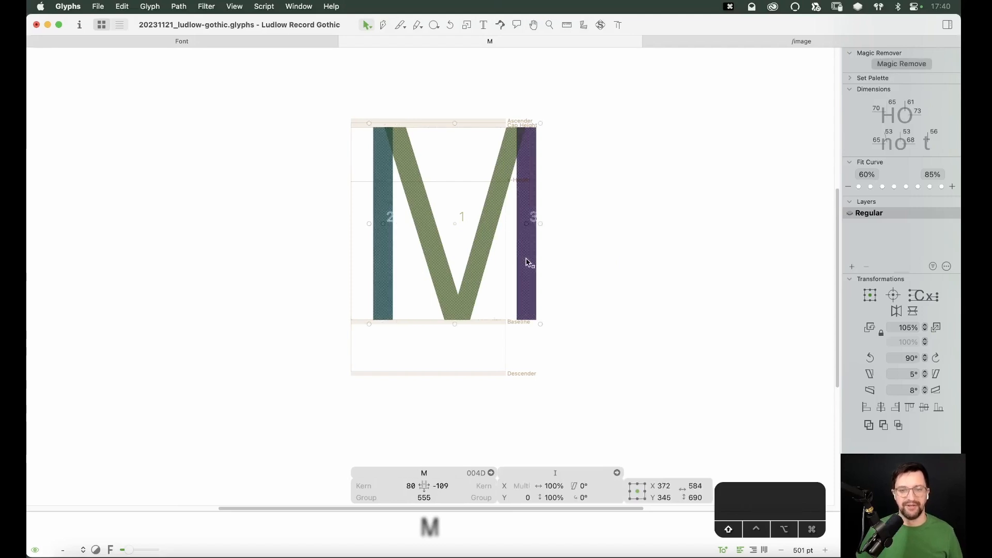
right_click(527, 262)
click(595, 270)
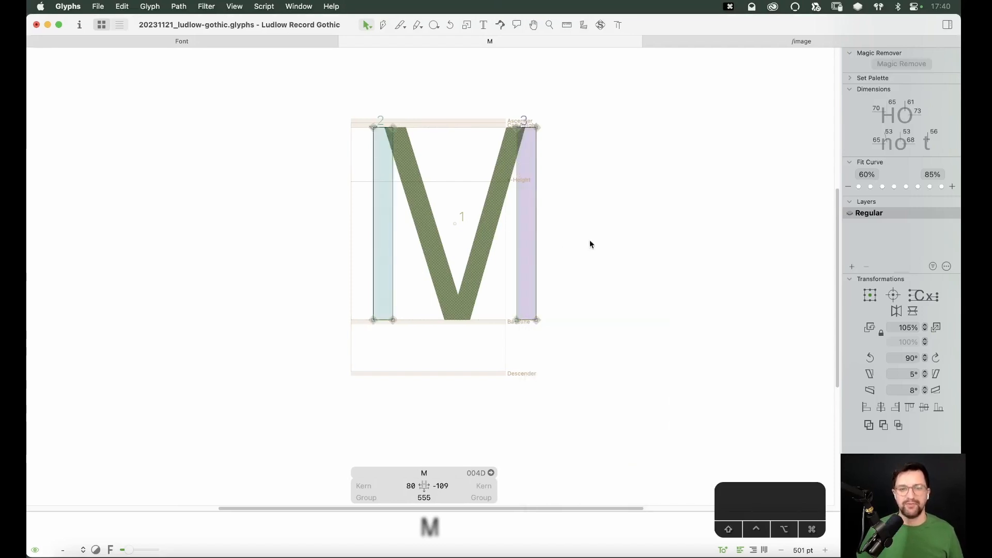
Step: Draw a helper rectangle about 539 by 55 units across the tops of the stems and diagonals, and nudge it vertically to Y 620.5
key(z)
drag(558, 104, 385, 187)
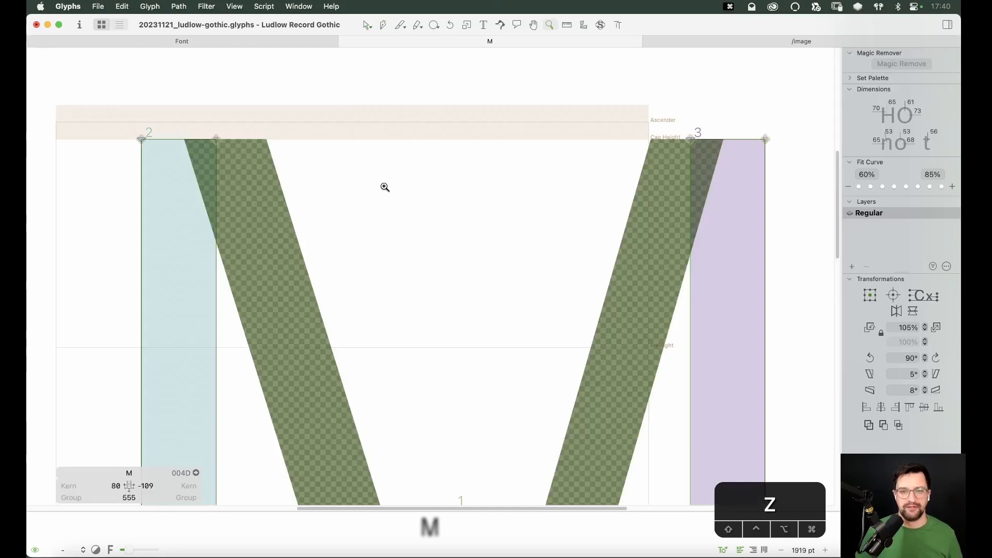
key(v)
key(super+minus)
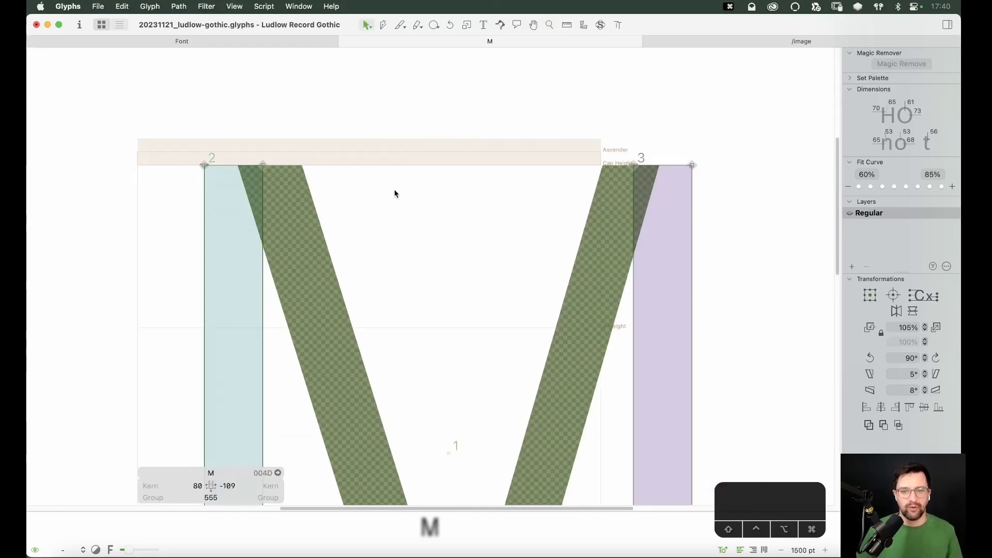
click(434, 26)
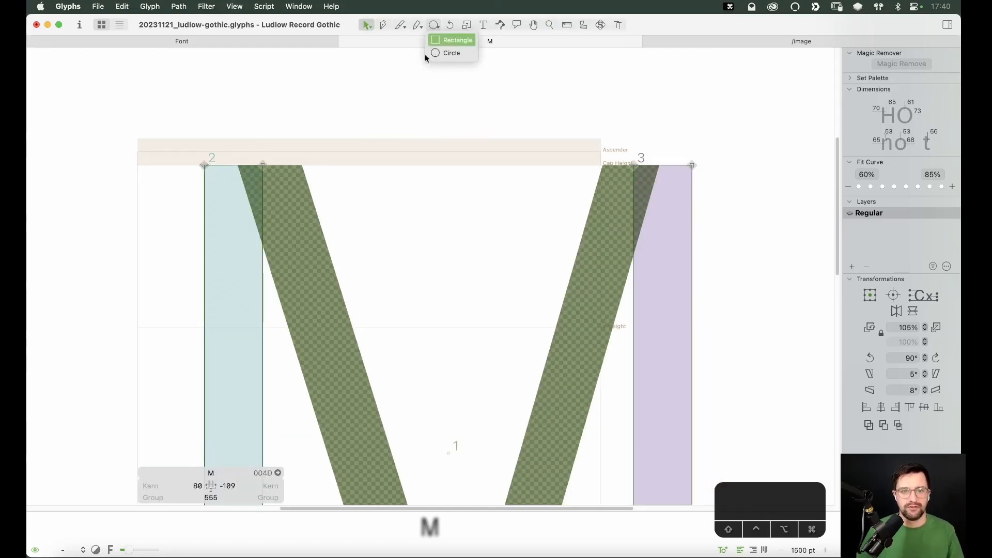
click(451, 40)
drag(223, 201, 673, 248)
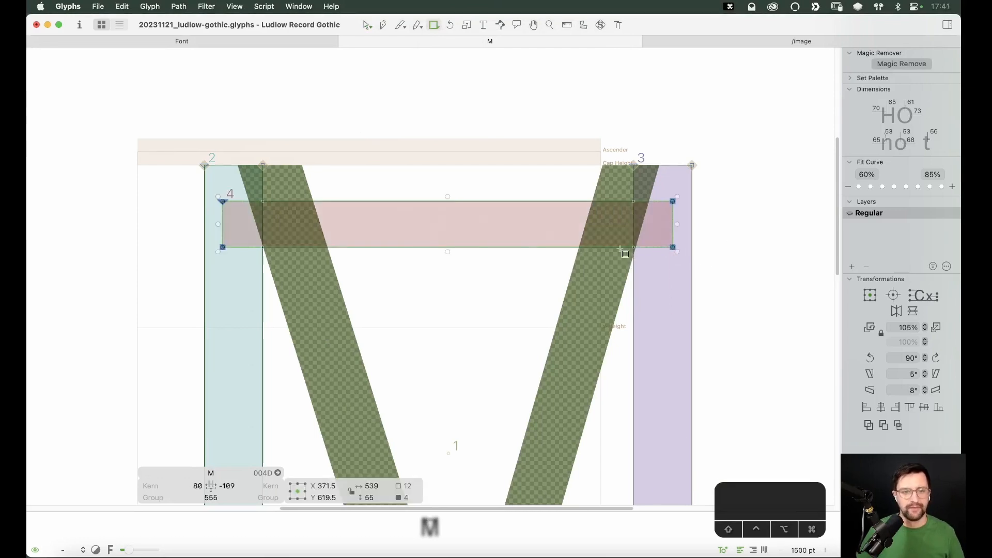
key(Up)
key(Up)
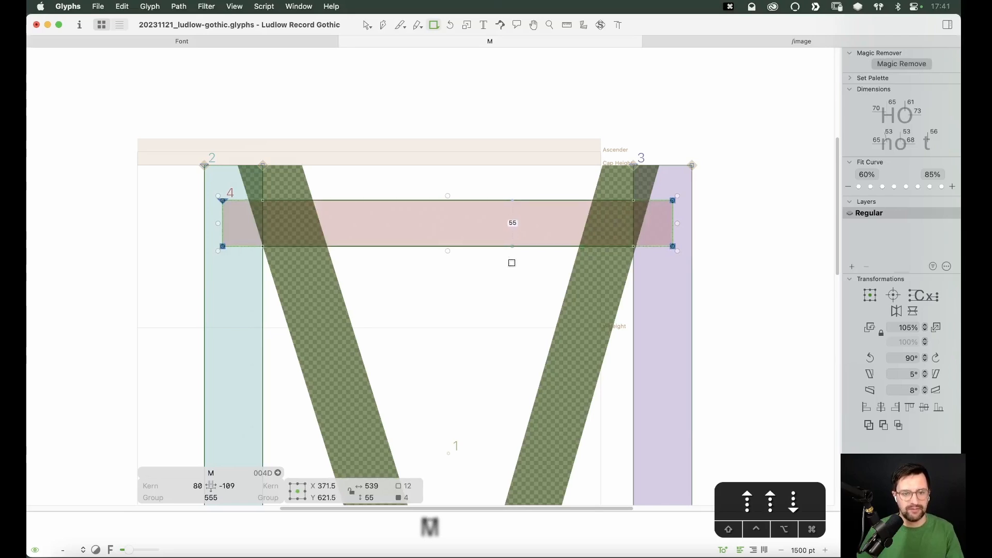
key(Down)
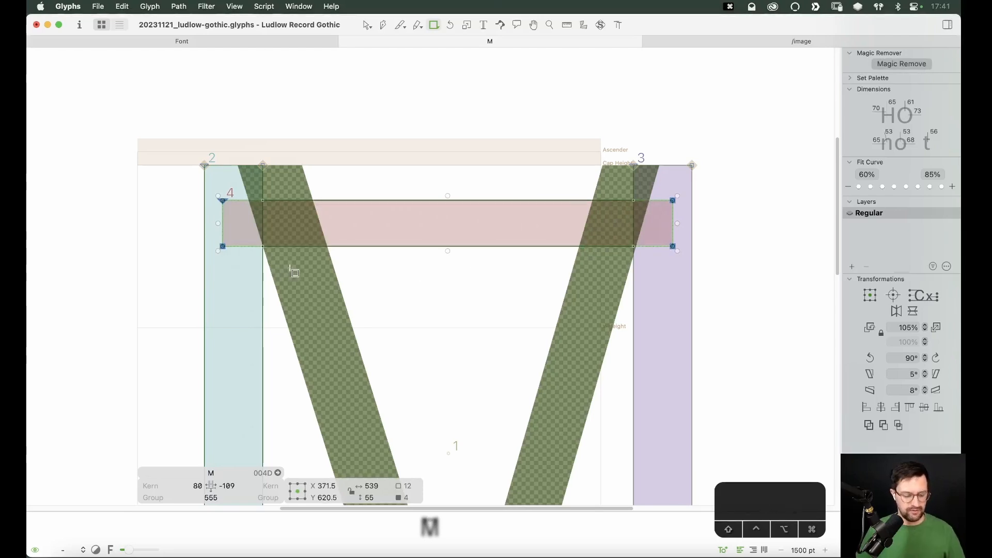
Step: Move the V component and the helper rectangle together horizontally until the V sits at X 92
key(v)
key(super+a)
key(shift+Left)
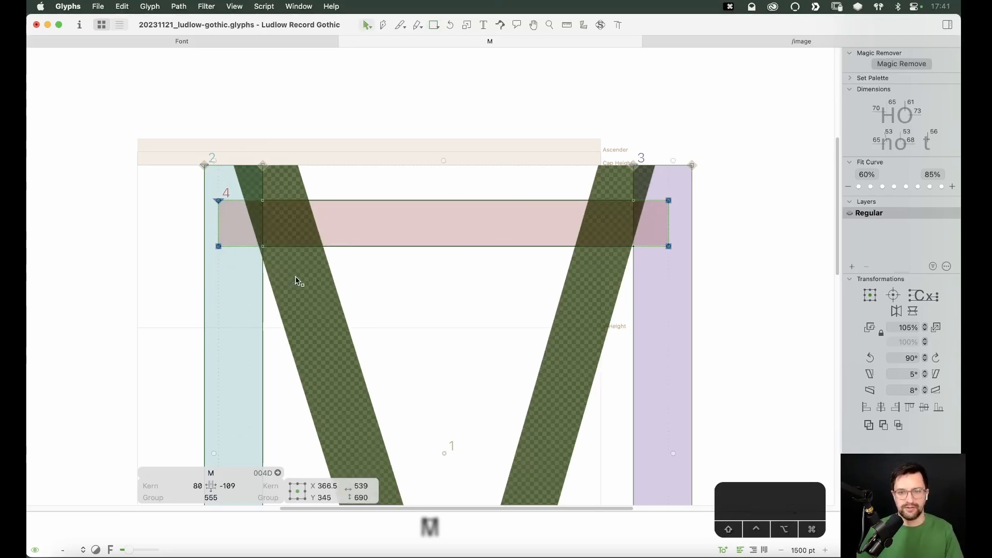
key(Right)
key(Right)
key(Right)
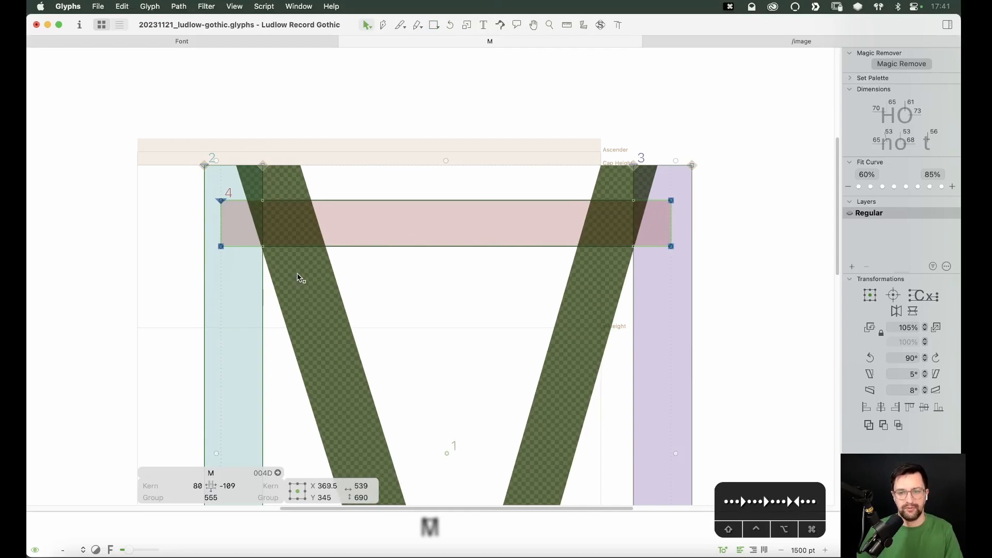
click(405, 284)
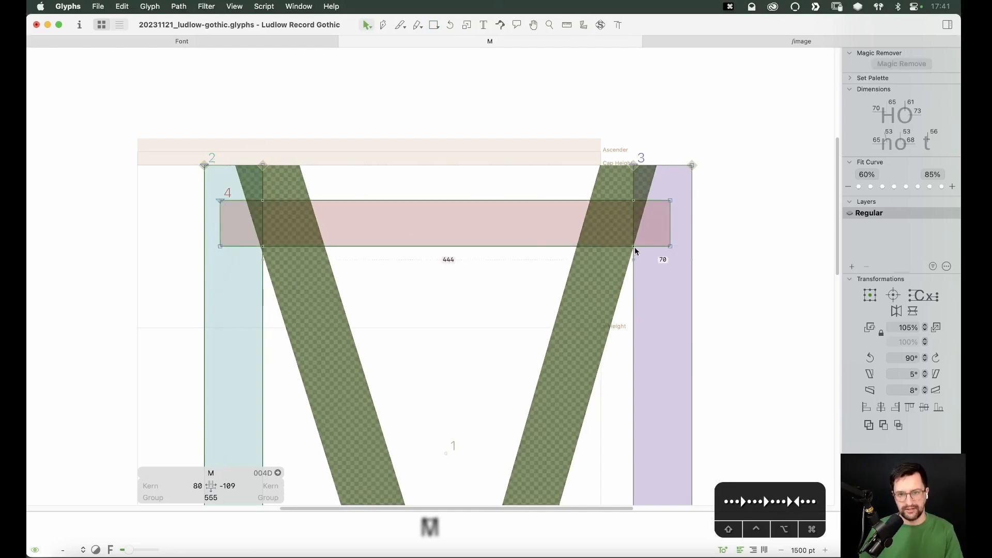
Step: Shift the left stem's outline horizontally to X 112
double_click(263, 303)
key(shift+Left)
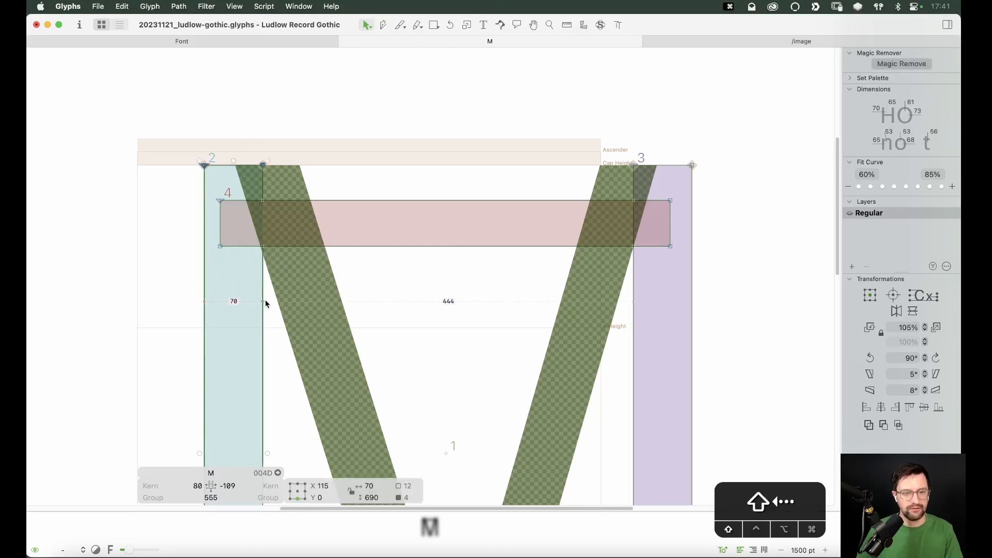
key(Right)
key(Right)
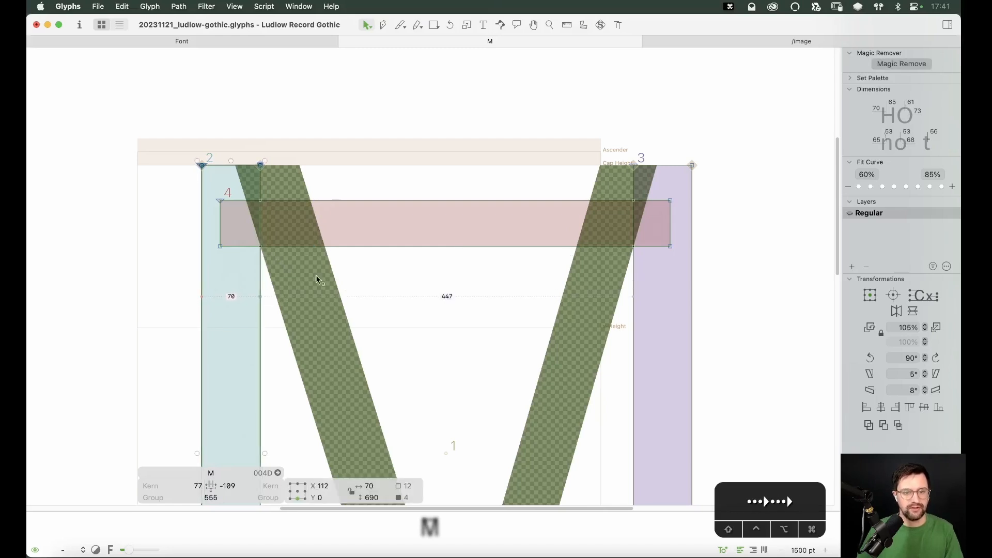
click(420, 278)
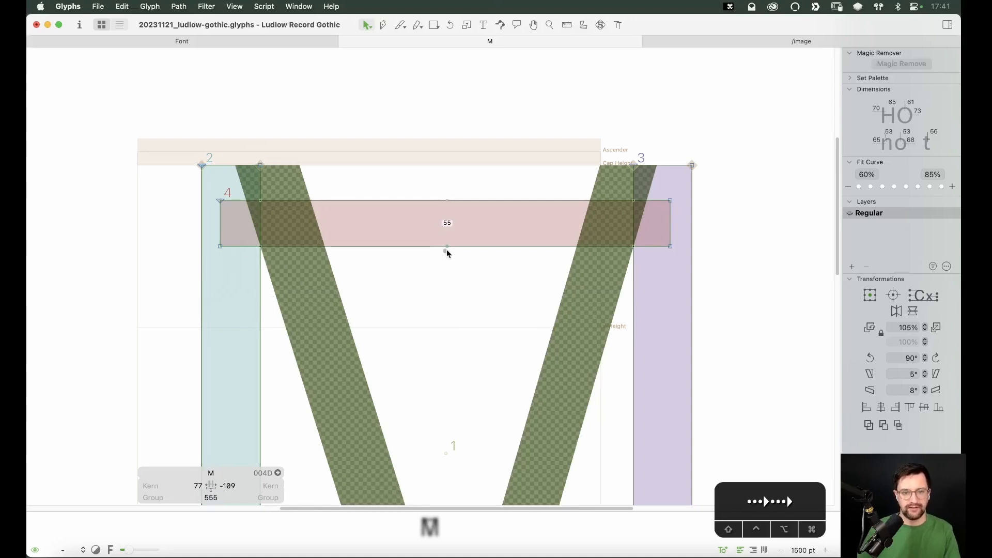
Step: Delete the helper rectangle and preview the whole M filled in
key(BackSpace)
click(448, 248)
key(BackSpace)
key(super+minus)
key(super+minus)
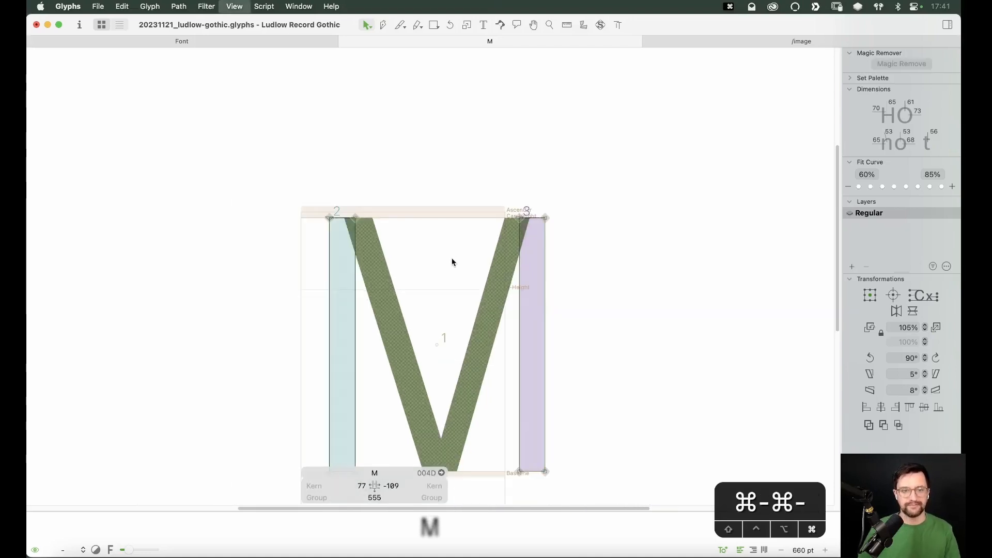
key(space)
drag(439, 275, 443, 195)
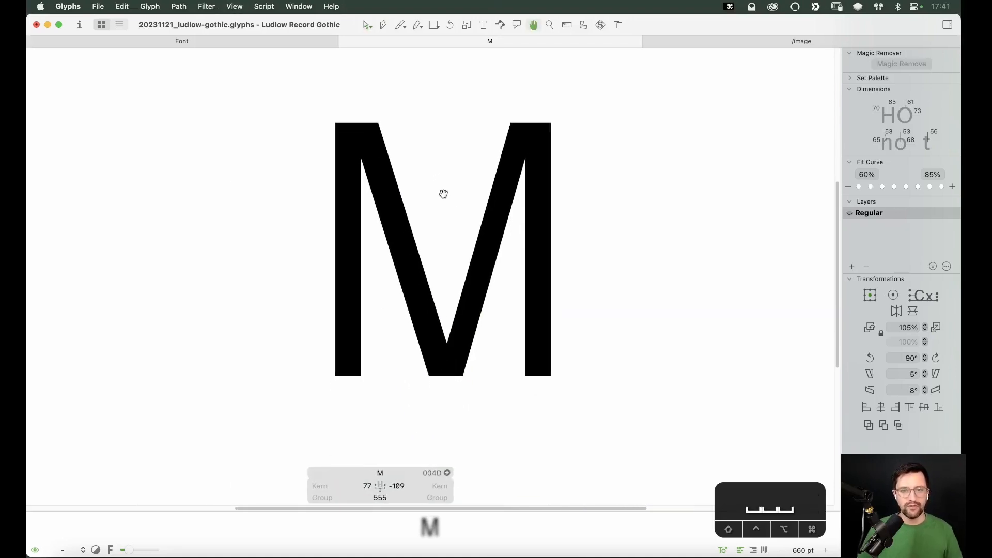
Step: Decompose the V component that forms the M's diagonals
click(485, 259)
right_click(498, 256)
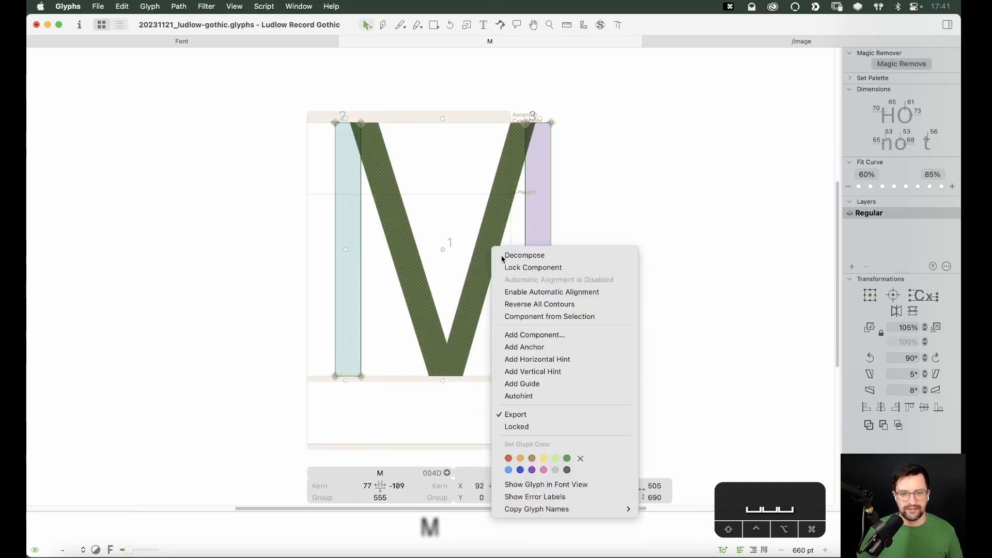
click(514, 255)
Step: Set both the left and right sidebearings of the M to those of H
click(367, 487)
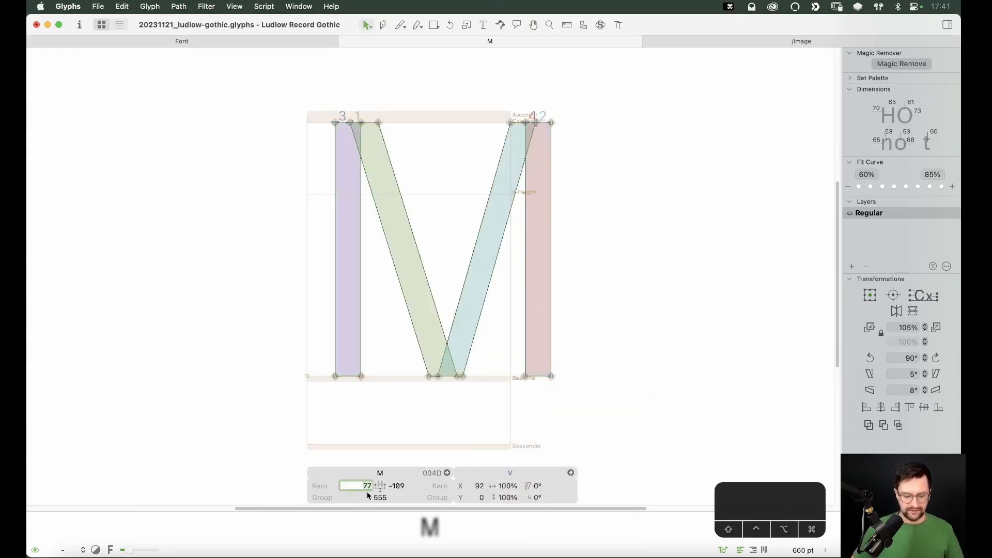
text(H)
key(Tab)
text(H)
key(Return)
key(cmd+minus)
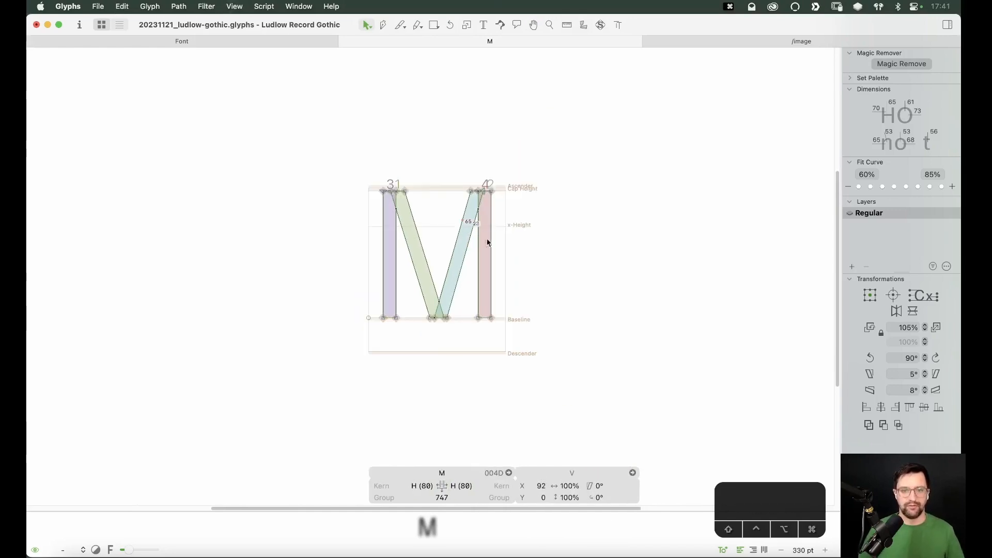
Step: Add the test lines HHMHH and OOMOO below the M and preview the spacing
key(t)
key(Return)
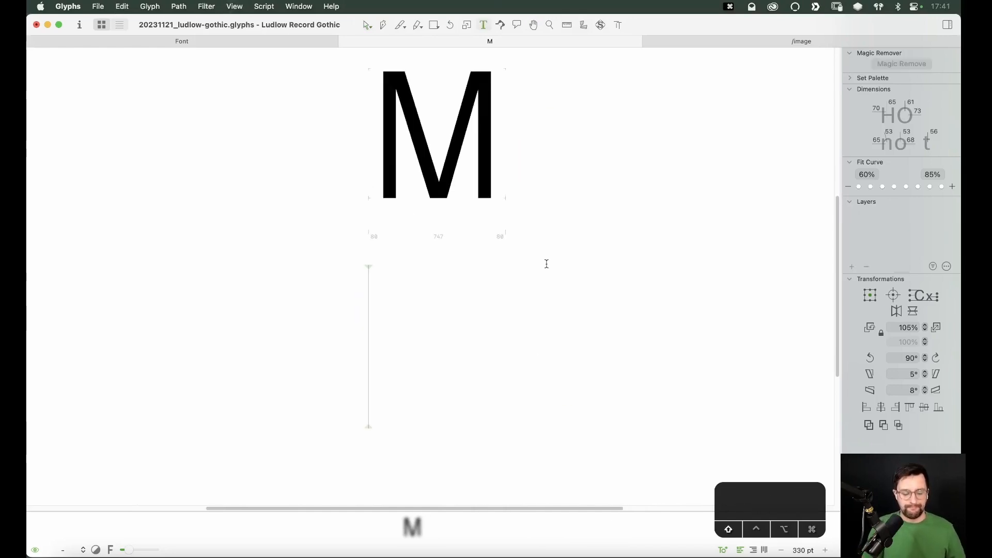
text(HHMHH)
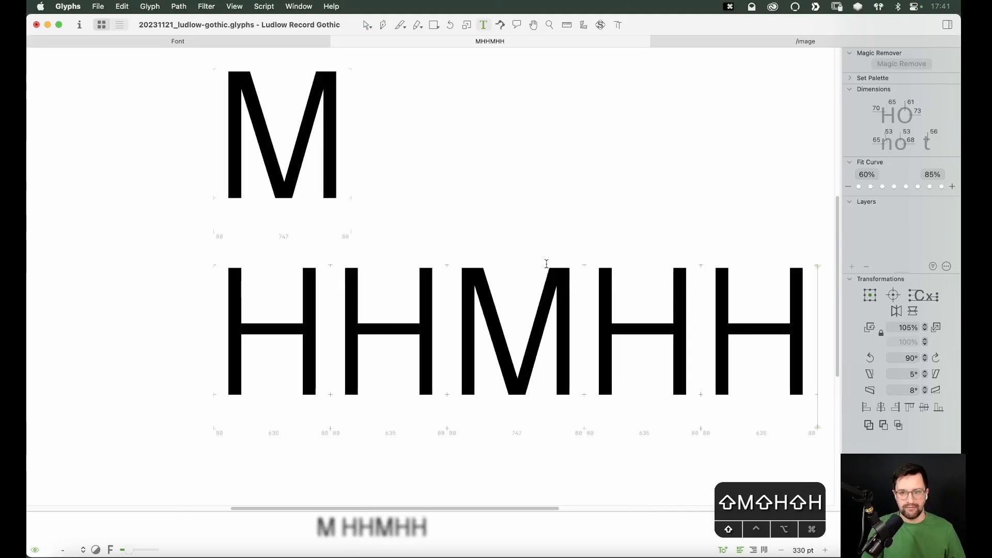
key(Return)
text(OOMOO)
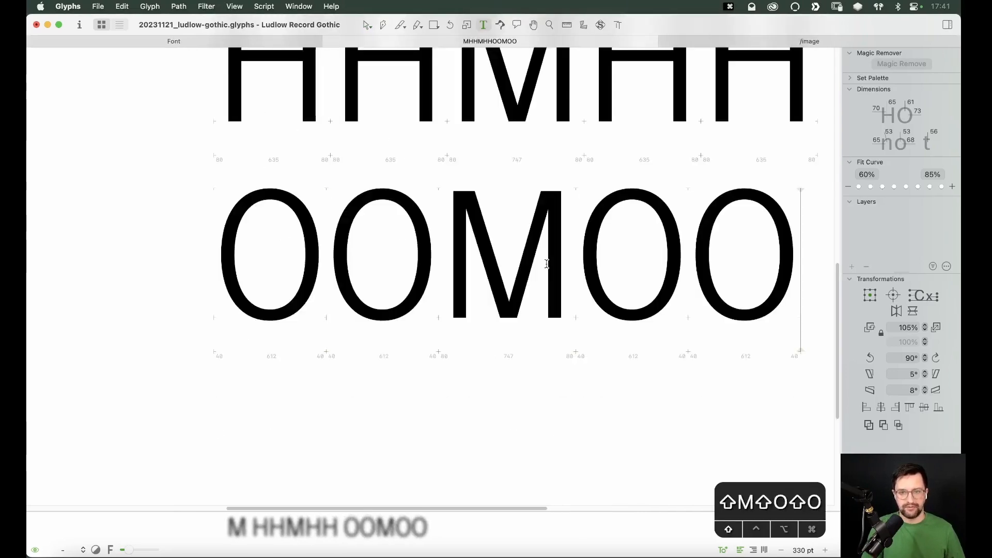
key(super+minus)
key(super+minus)
key(Escape)
drag(552, 217, 512, 322)
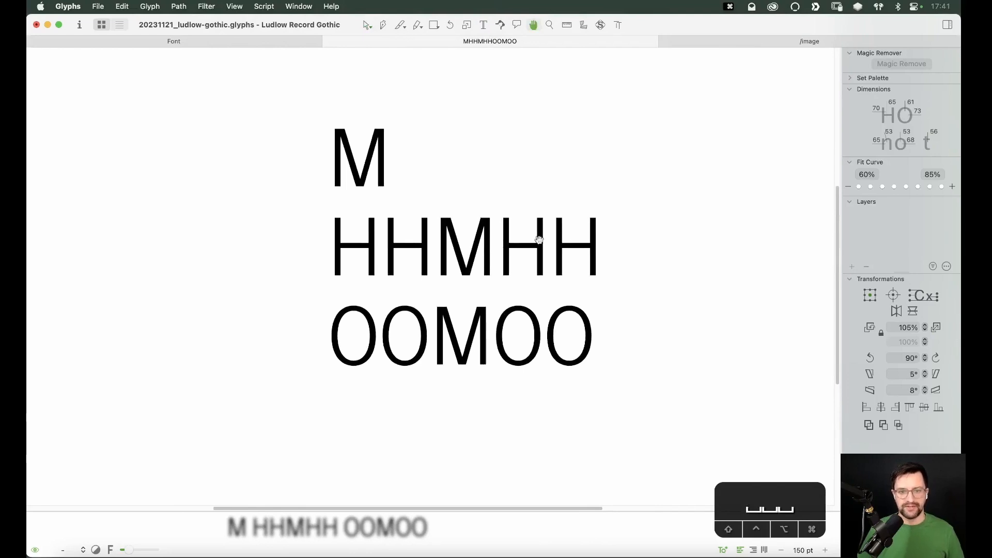
Step: Remove the single M from the first line and preview the two remaining test lines
key(z)
drag(635, 180, 301, 408)
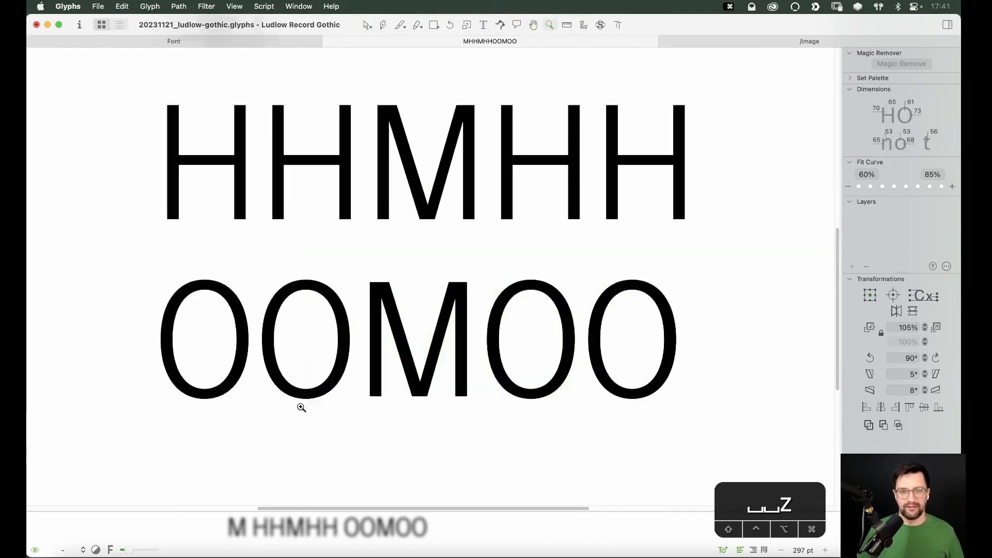
scroll(336, 310, up, 5)
key(t)
click(284, 150)
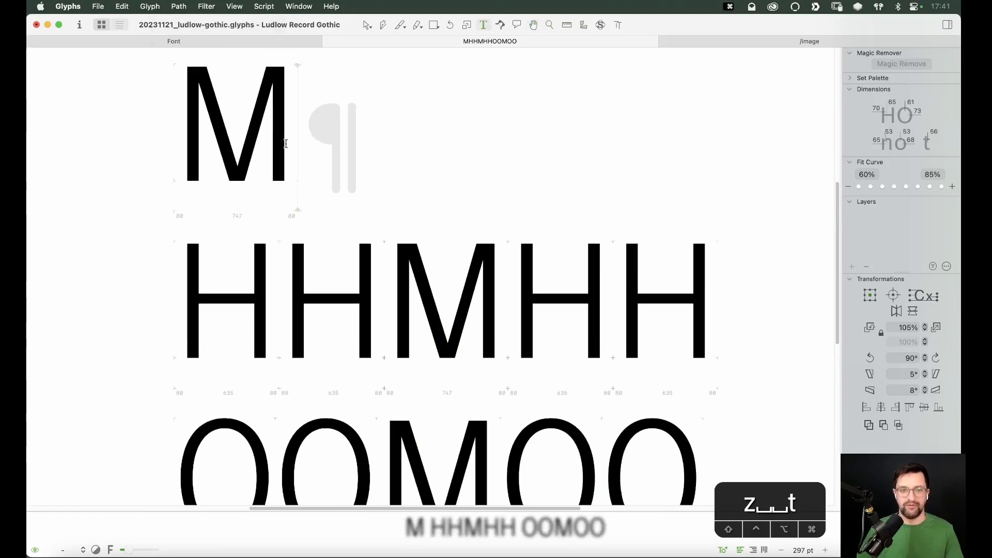
key(BackSpace)
key(Escape)
key(space)
drag(470, 349, 455, 272)
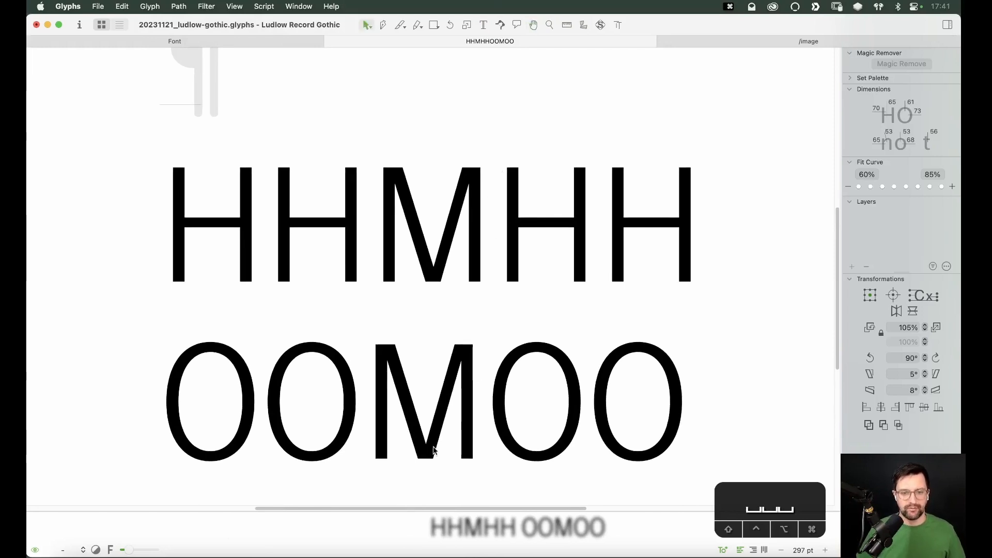
Step: Insert a W on each side of the M in the second test line so that it reads OOWMWOO
key(t)
click(377, 398)
text(WV)
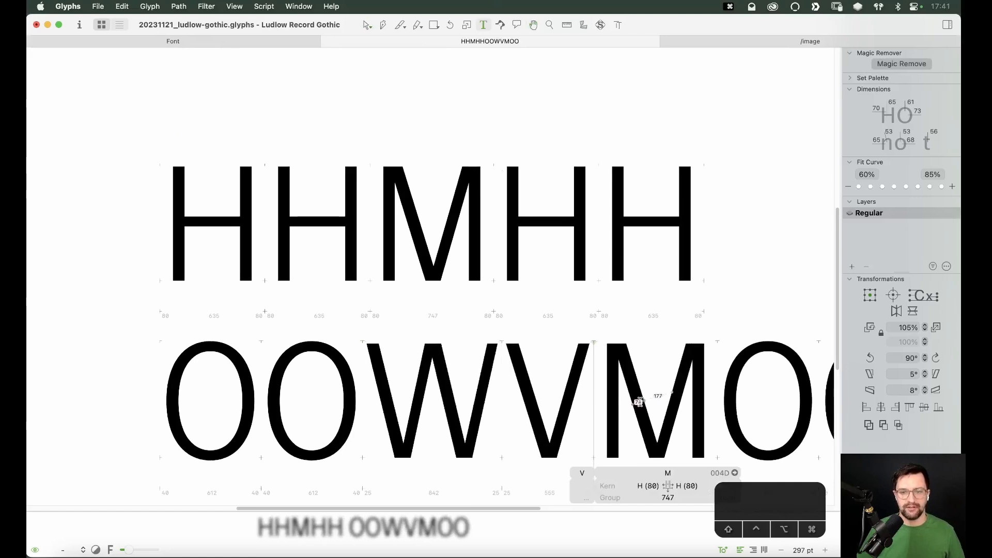
key(BackSpace)
key(Right)
text(W)
key(Escape)
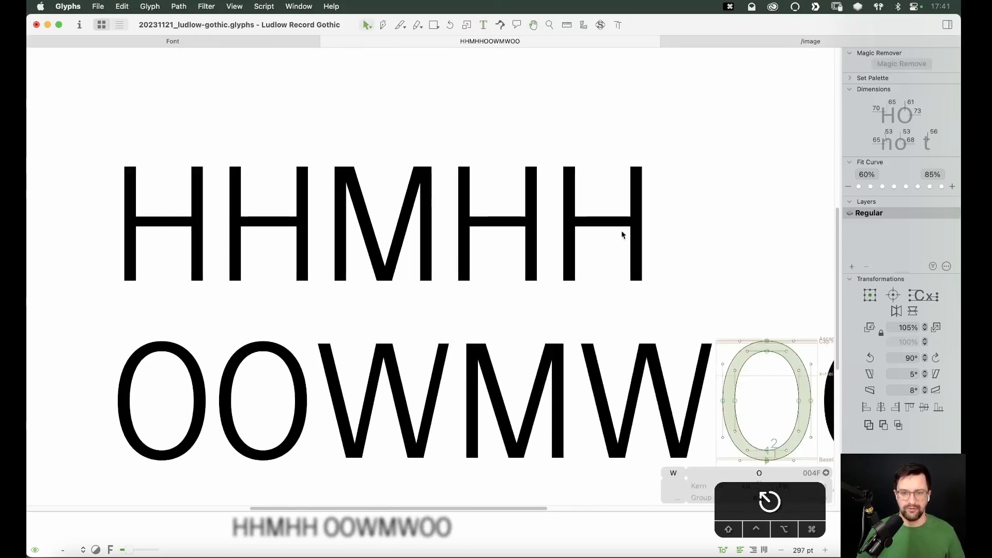
Step: Open the M between the two Ws for editing and move the left diagonal's top edge horizontally to X 168.5
key(z)
drag(609, 291, 382, 497)
key(v)
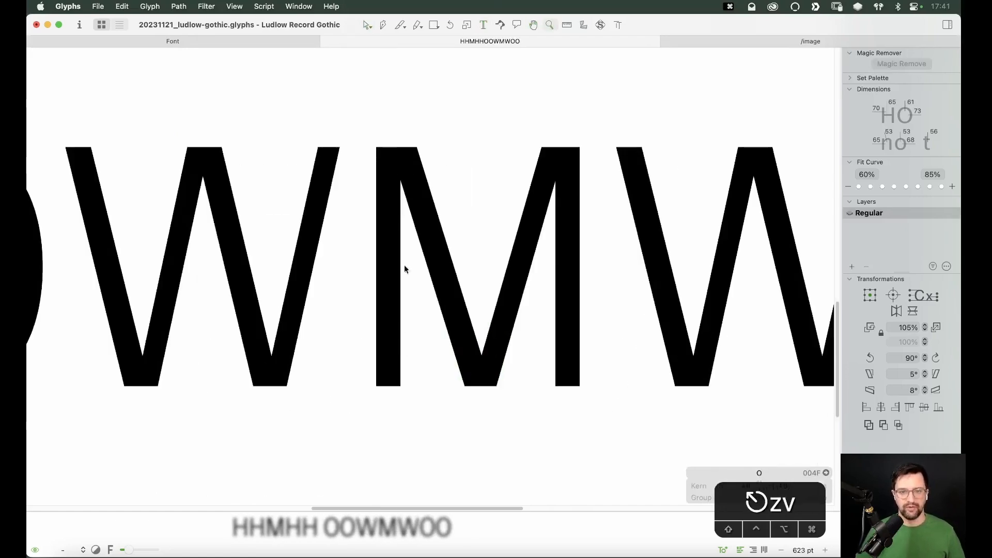
double_click(419, 165)
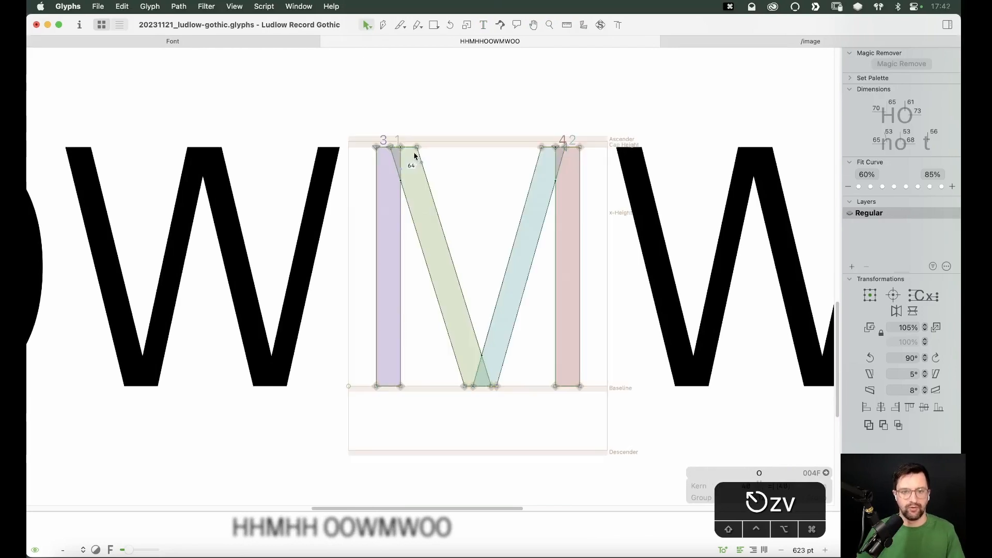
click(407, 148)
key(shift+super+Right)
key(shift+super+Right)
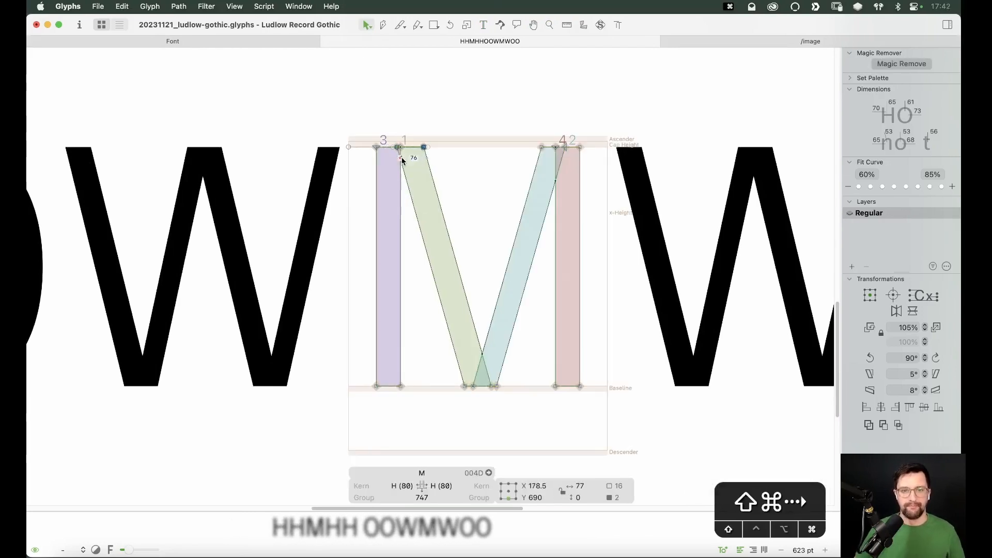
key(shift+super+Left)
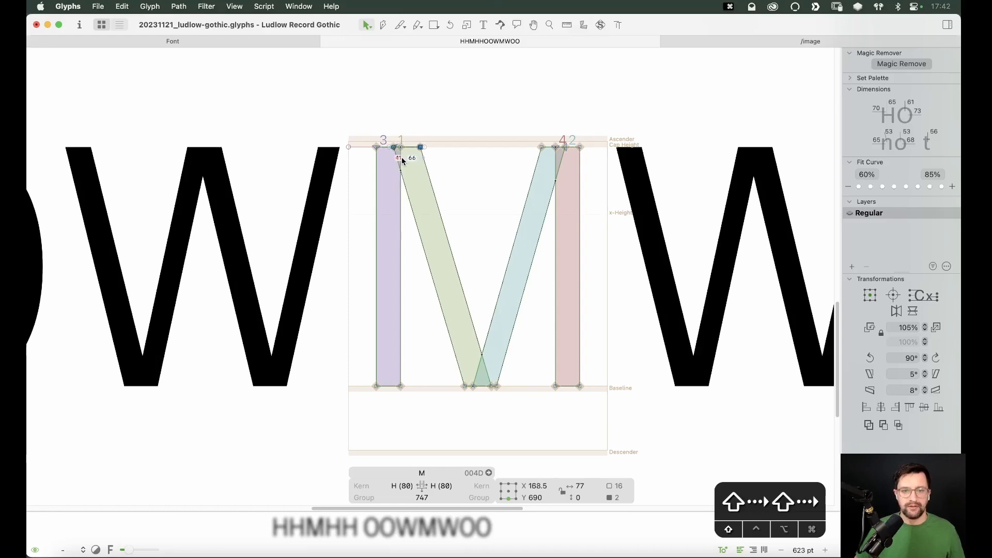
Step: Move the top edge of the M's right diagonal horizontally to X 581
click(548, 148)
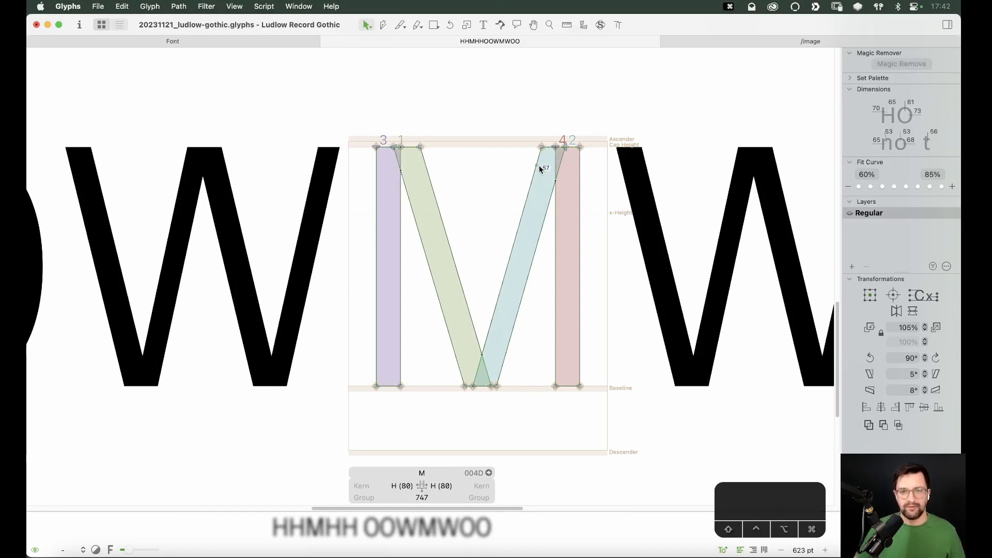
key(z)
key(v)
drag(624, 107, 257, 383)
click(584, 110)
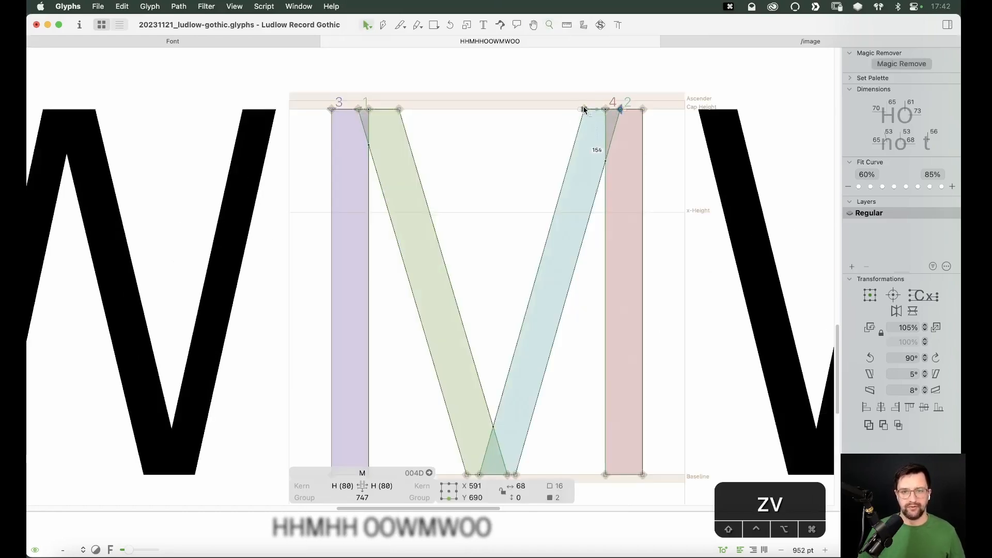
key(shift+Left)
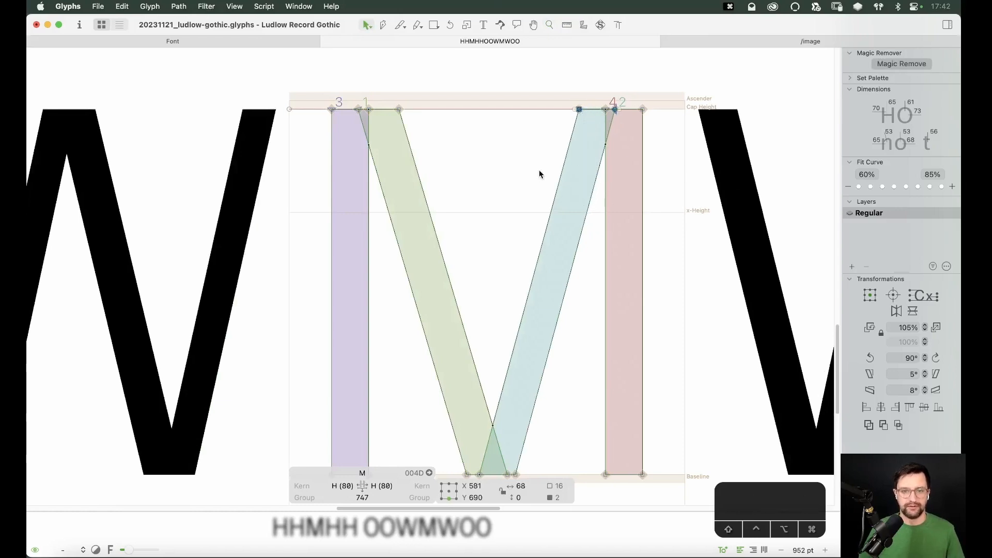
Step: Examine the M's weight, width and spacing in both test lines at several preview sizes
key(super+minus)
key(super+minus)
key(super+minus)
key(space)
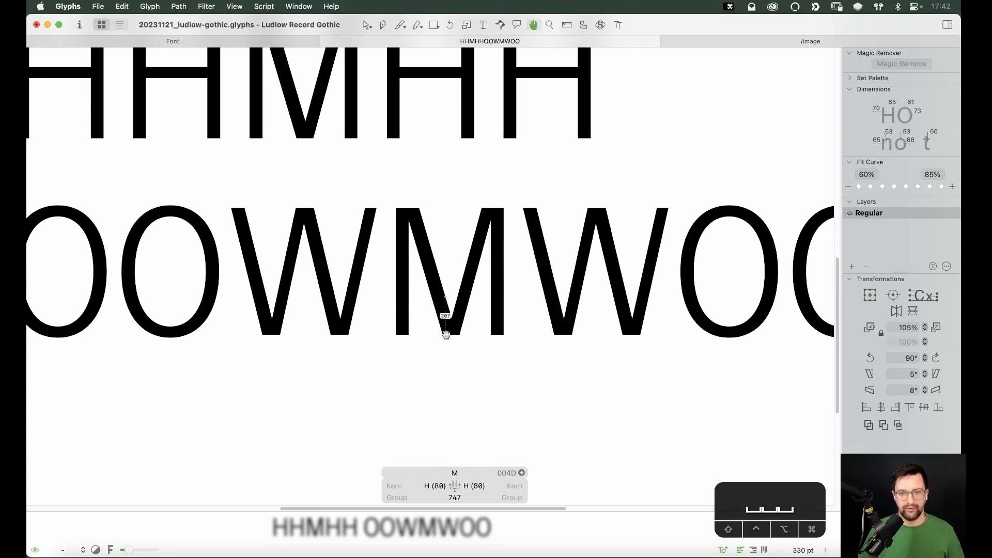
key(super+minus)
key(t)
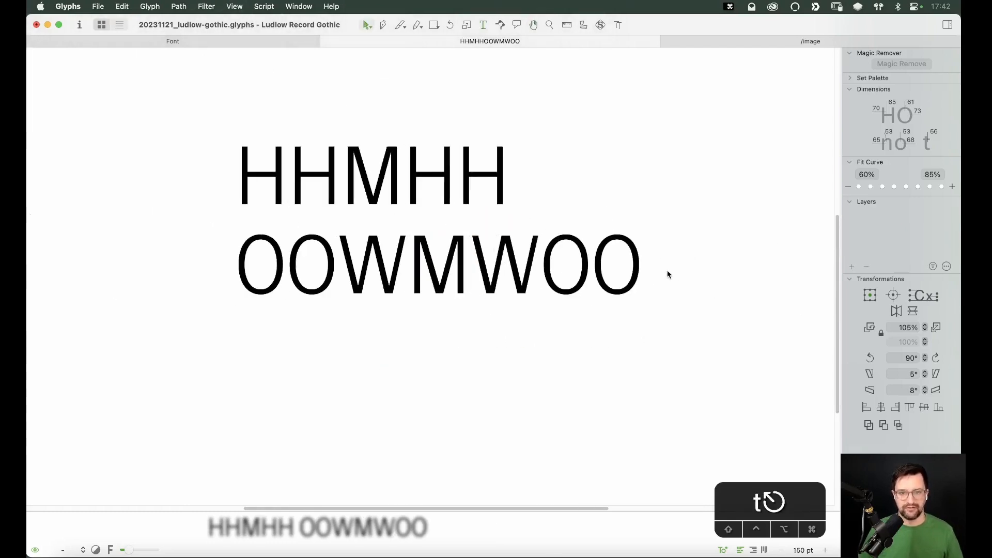
key(super+minus)
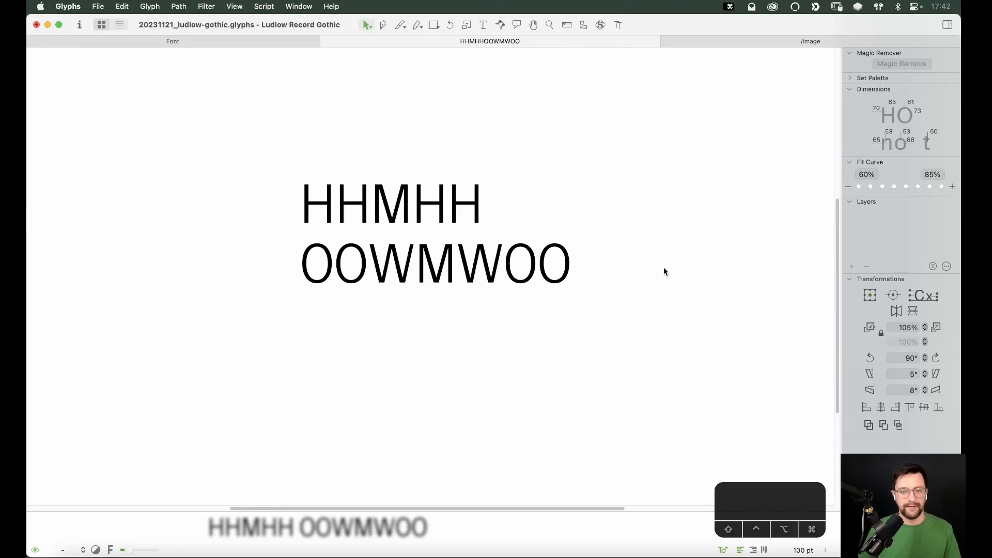
key(super+plus)
key(super+equal)
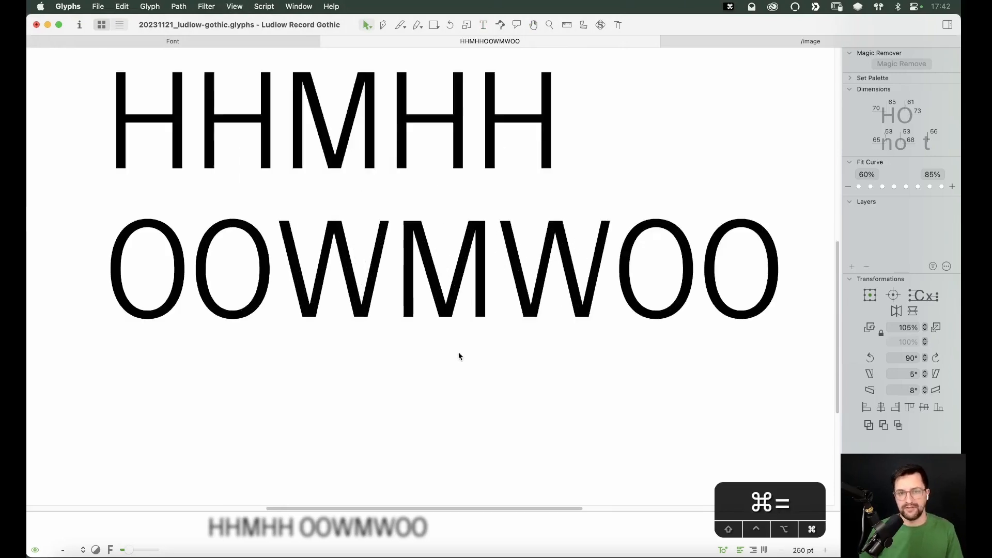
key(super+equal)
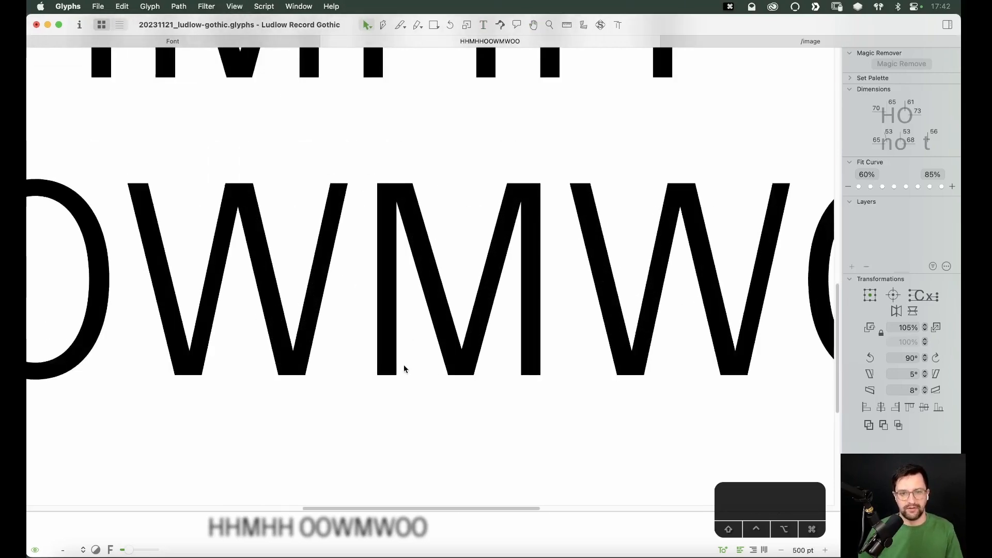
Step: Insert an N directly before the M in the second test line so that it reads OOWNMWOO
key(t)
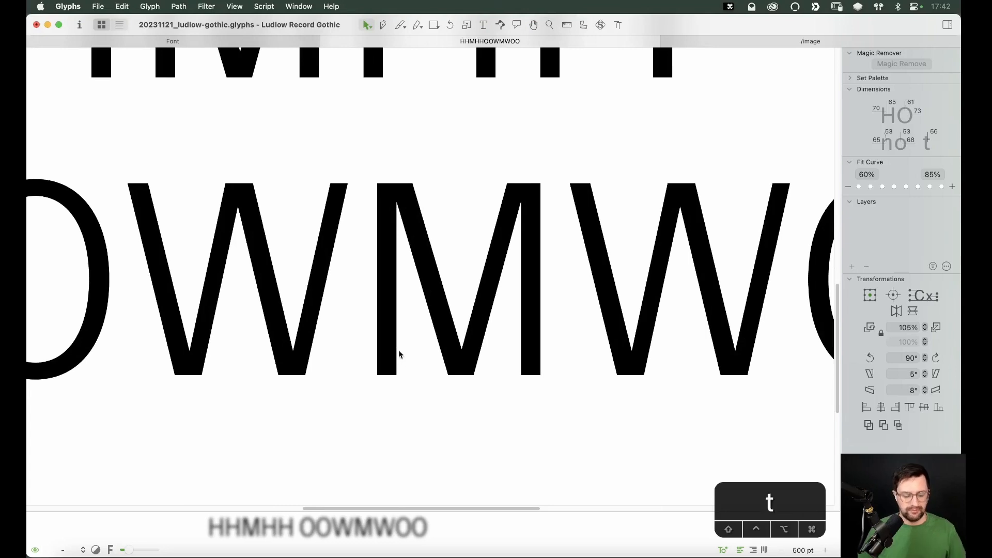
click(382, 313)
text(B)
key(Escape)
key(t)
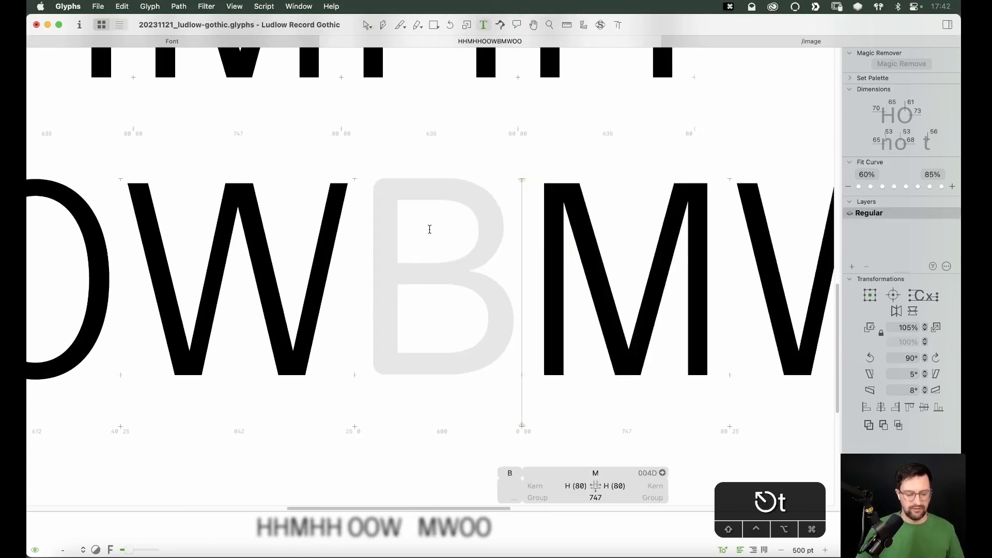
key(BackSpace)
text(N)
key(Escape)
Step: Open the N for editing and compare its stem width on the Dec 18, 23 backup layer and the Regular layer
double_click(398, 304)
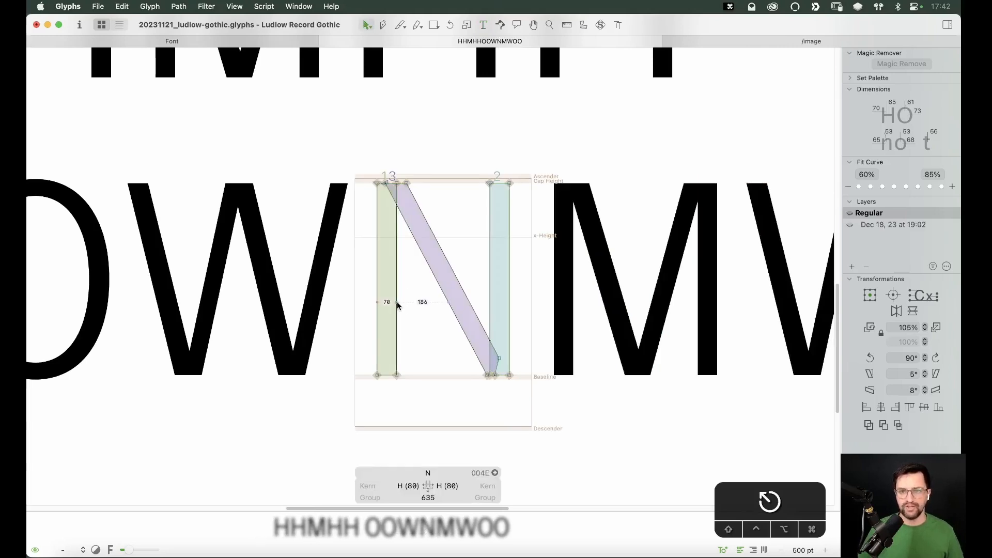
click(904, 223)
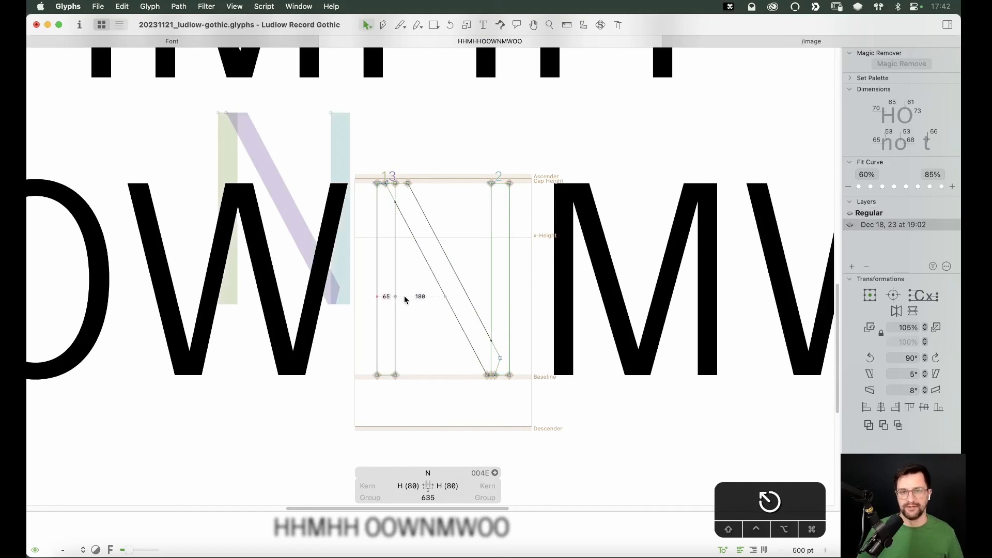
click(860, 216)
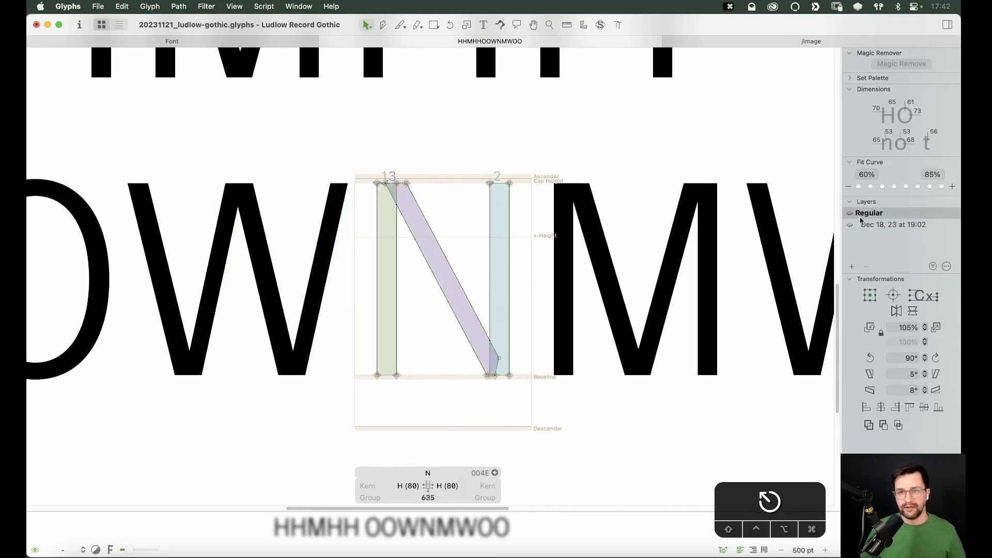
Step: Open the M for editing and narrow its left stem by moving the outer edge horizontally to X 90
double_click(586, 291)
click(574, 299)
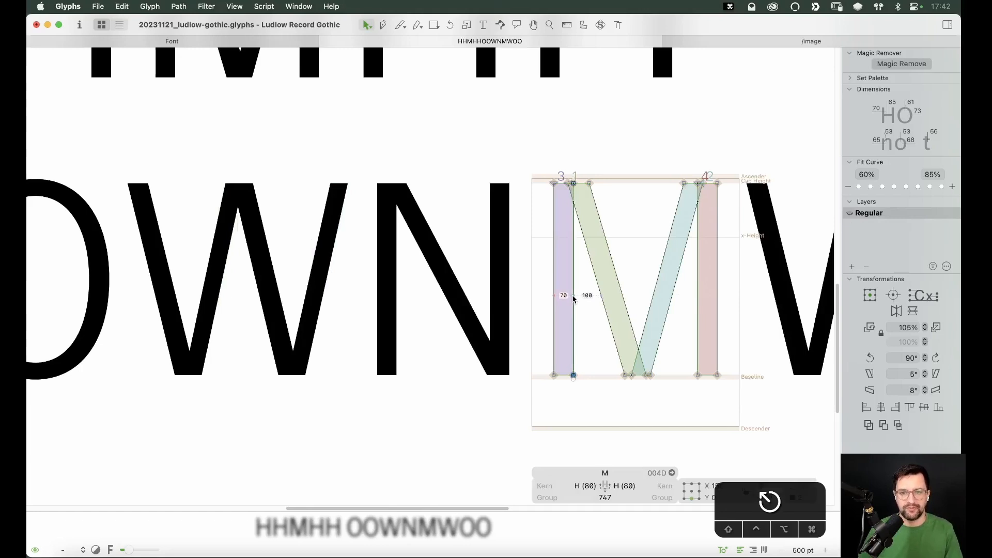
click(554, 305)
key(shift+Right)
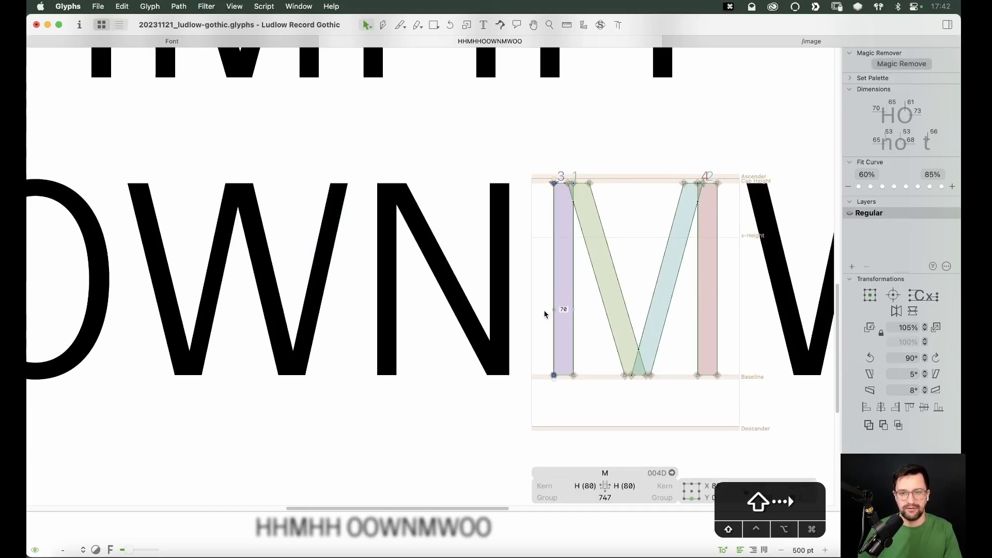
key(h)
drag(664, 273, 550, 288)
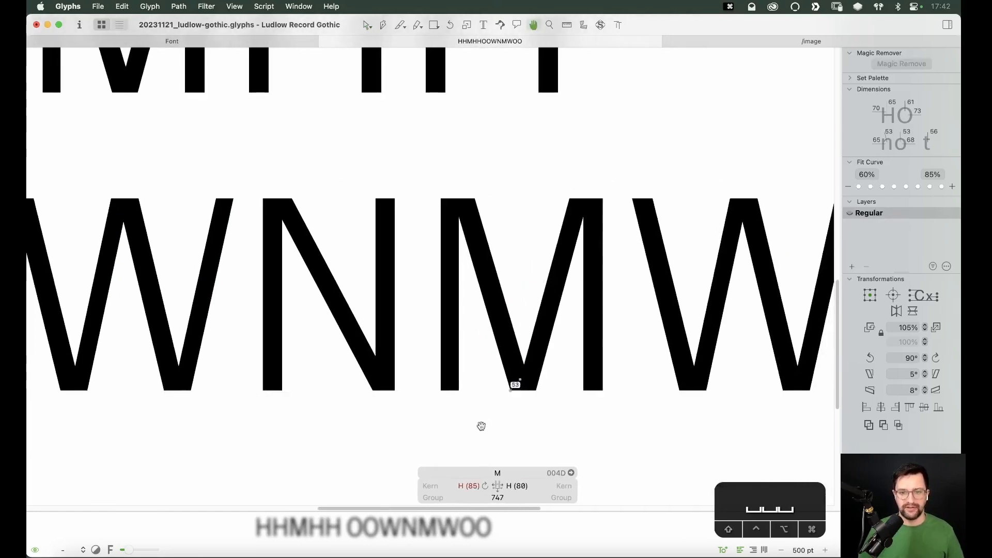
key(shift+Right)
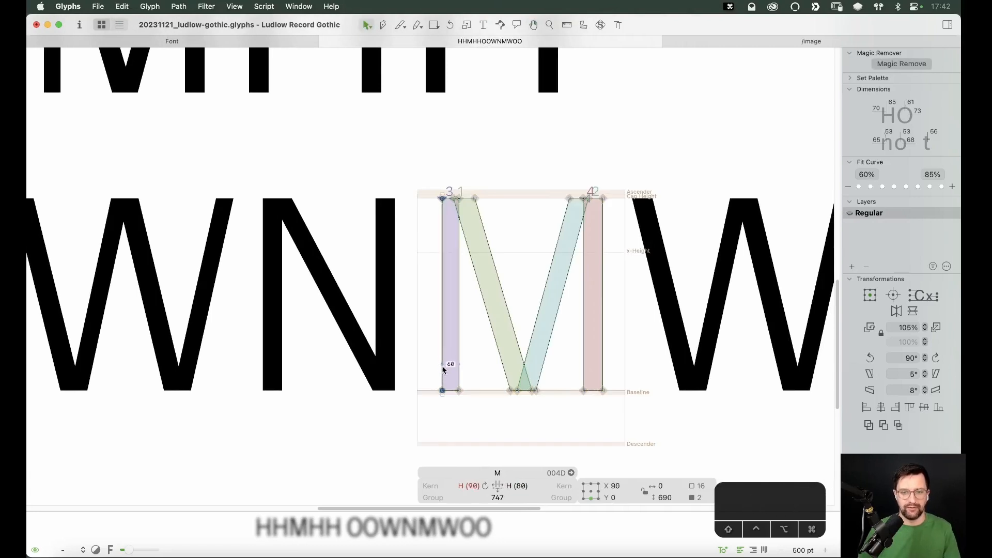
key(space)
drag(634, 395, 581, 388)
key(v)
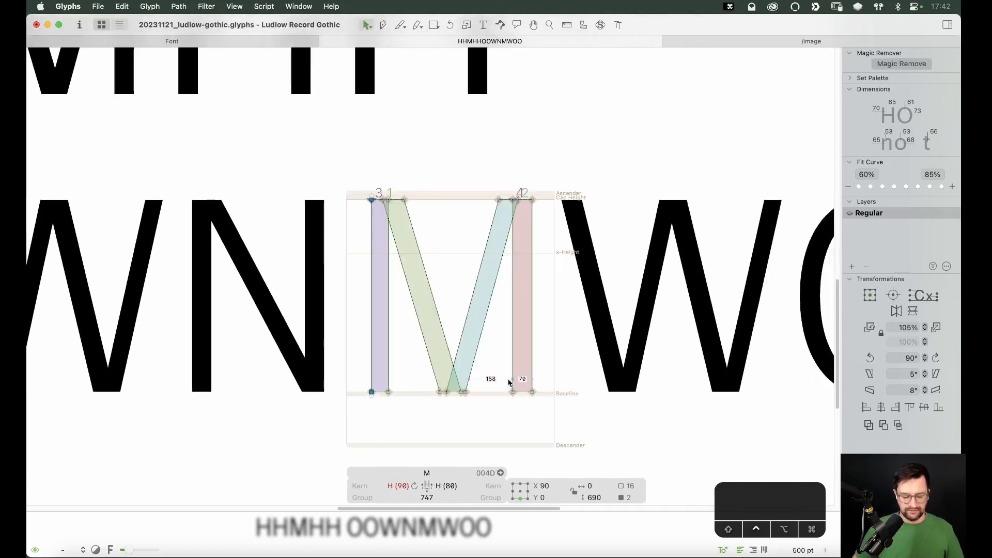
Step: Sync the M's left sidebearing back to H (80) and compare it with its neighbours in the test lines
key(super+z)
key(t)
key(alt+equal)
key(super+minus)
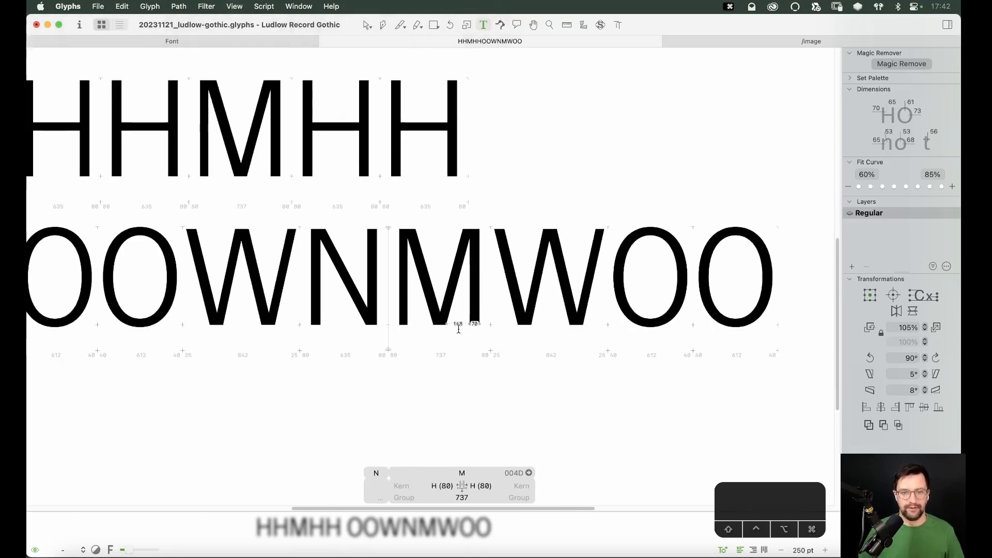
key(Escape)
key(z)
drag(525, 192, 323, 408)
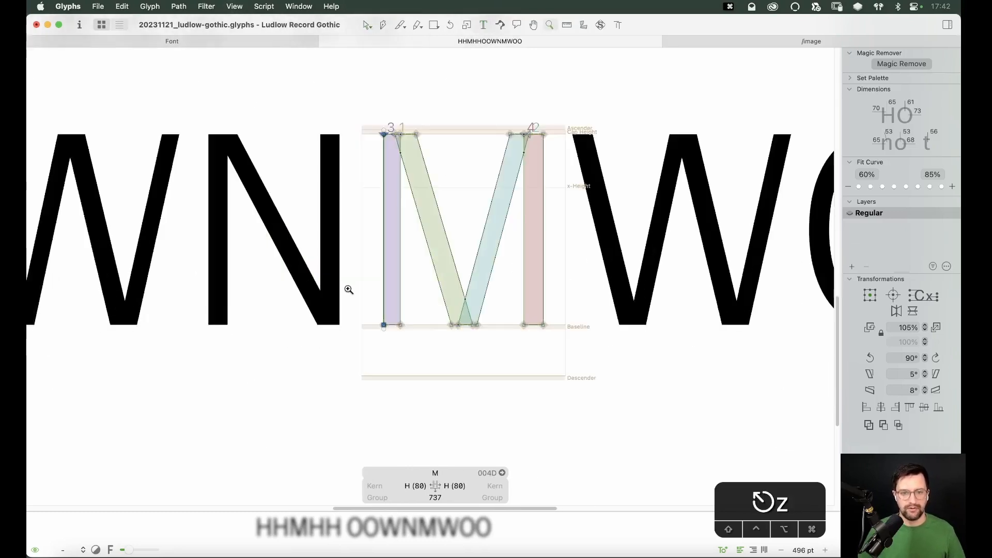
Step: Widen the M's left stem slightly by moving its outer edge to X 75, and preview the glyph
key(v)
key(Left)
key(Left)
key(Left)
key(Left)
key(Left)
key(space)
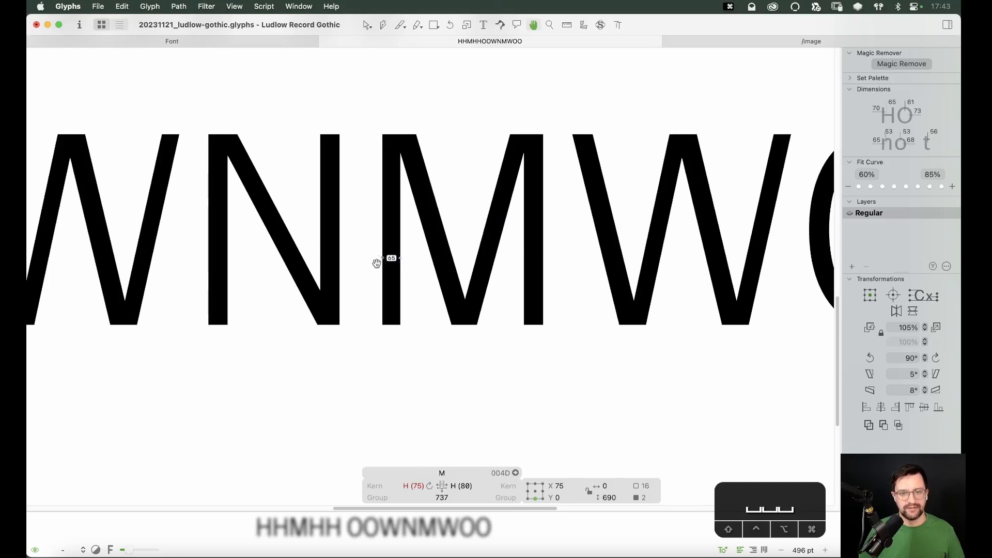
Step: Sync the M's left sidebearing to H (80) again and review both test lines at a smaller size
key(super+minus)
key(t)
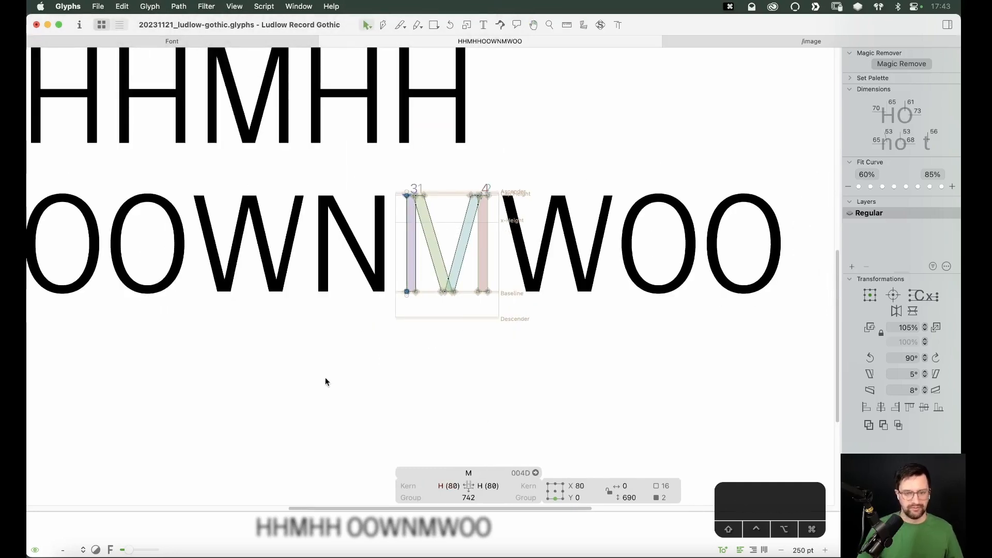
key(super+minus)
key(Escape)
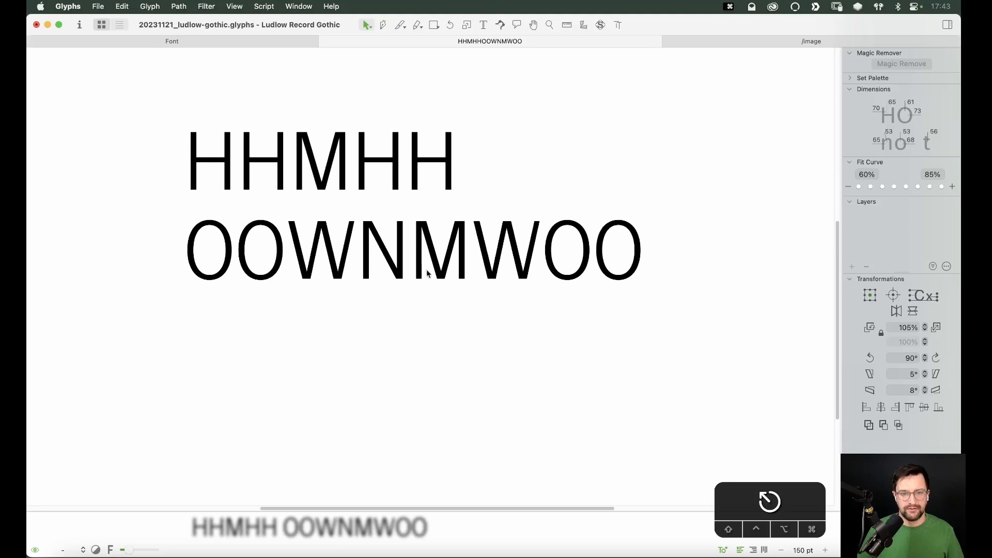
Step: Remove the N and the W before the M so that the second line reads OOMWOO, and preview it smaller
key(t)
click(411, 251)
key(BackSpace)
key(BackSpace)
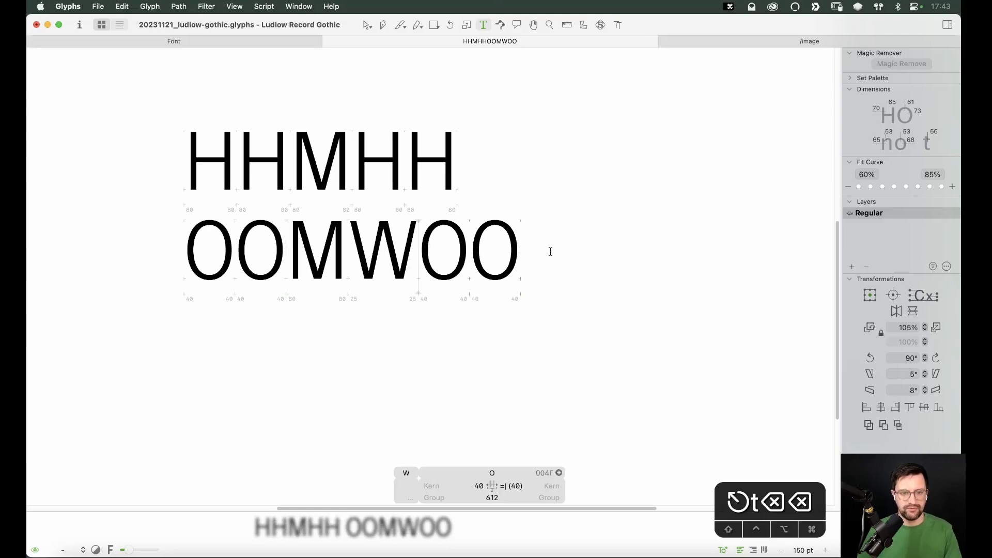
key(cmd+minus)
key(Escape)
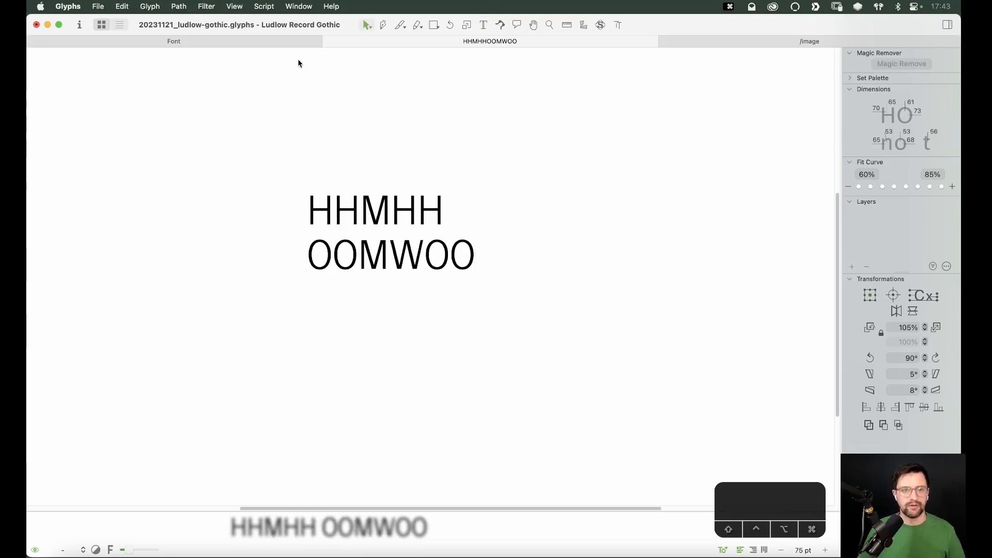
Step: Close the test tab and select only the drawn capitals C–I, L–R and T–W in the font overview
click(329, 42)
click(368, 43)
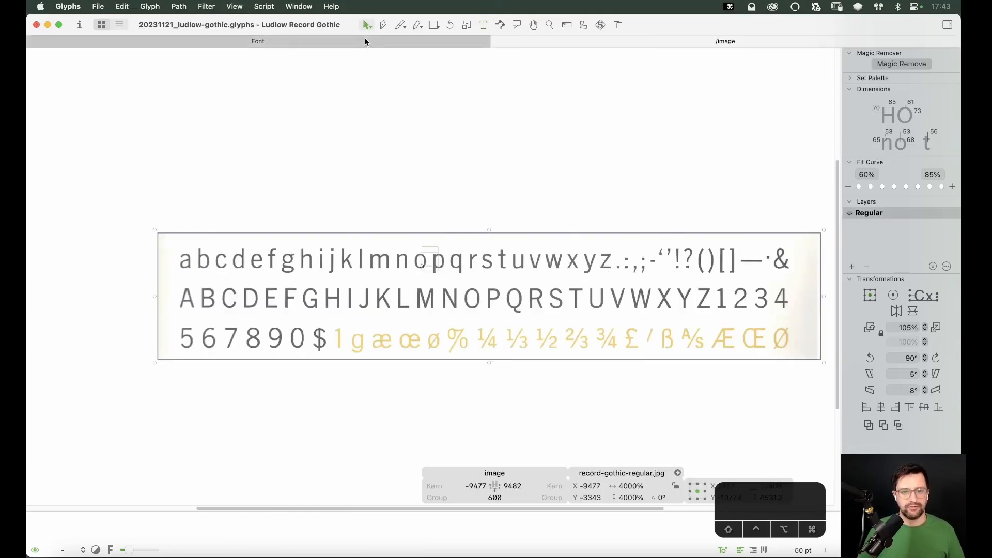
click(176, 97)
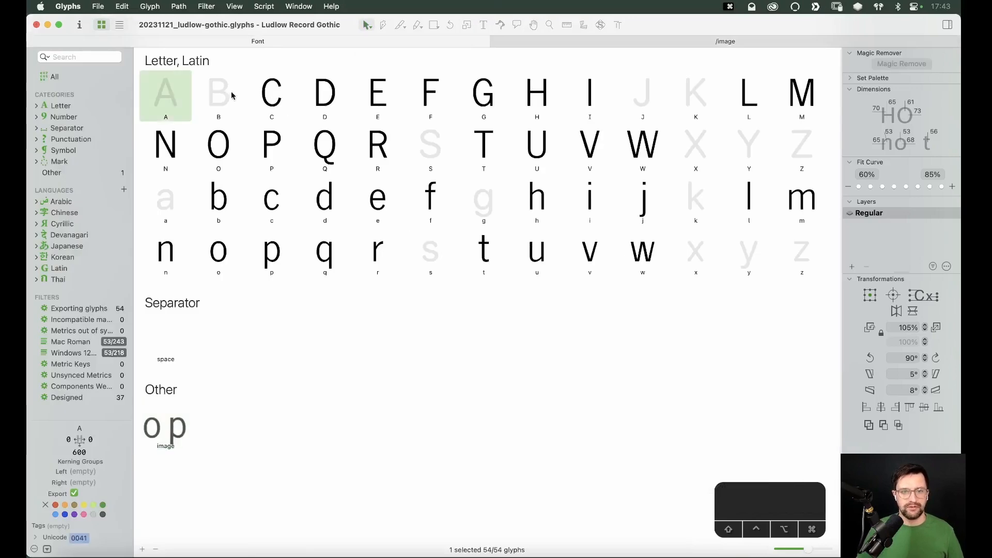
shift+click(805, 155)
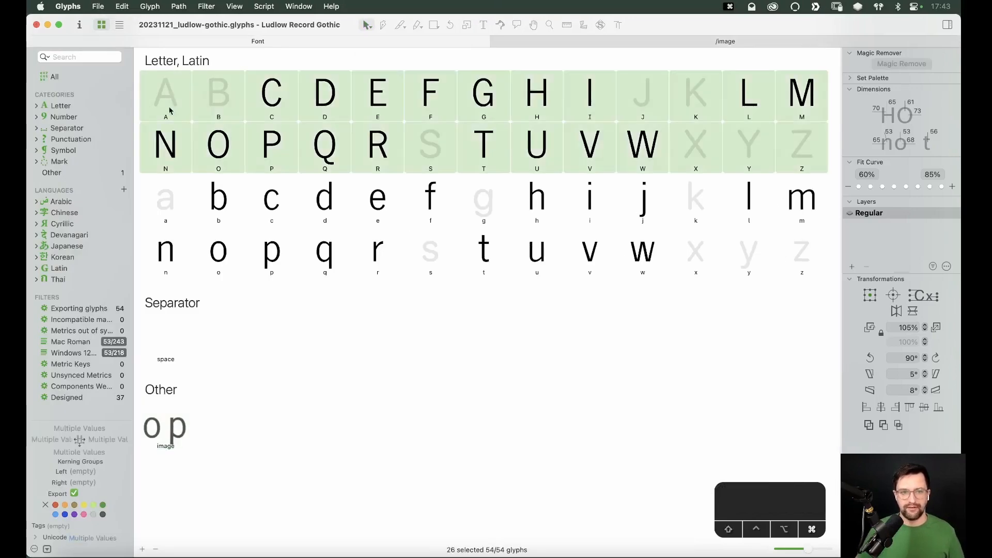
super+click(223, 95)
super+click(156, 103)
super+click(666, 104)
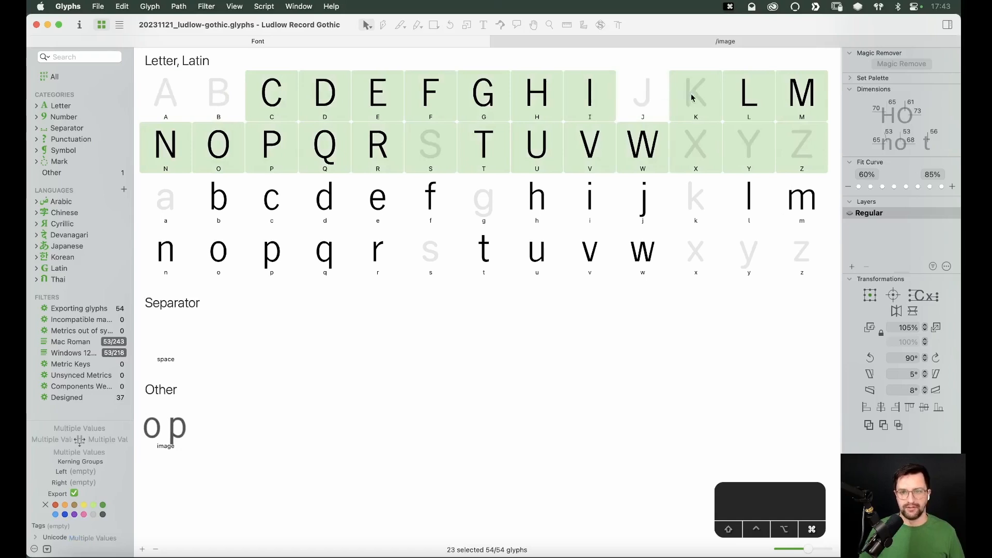
super+click(693, 98)
super+click(696, 147)
super+click(435, 153)
super+click(765, 150)
super+click(801, 152)
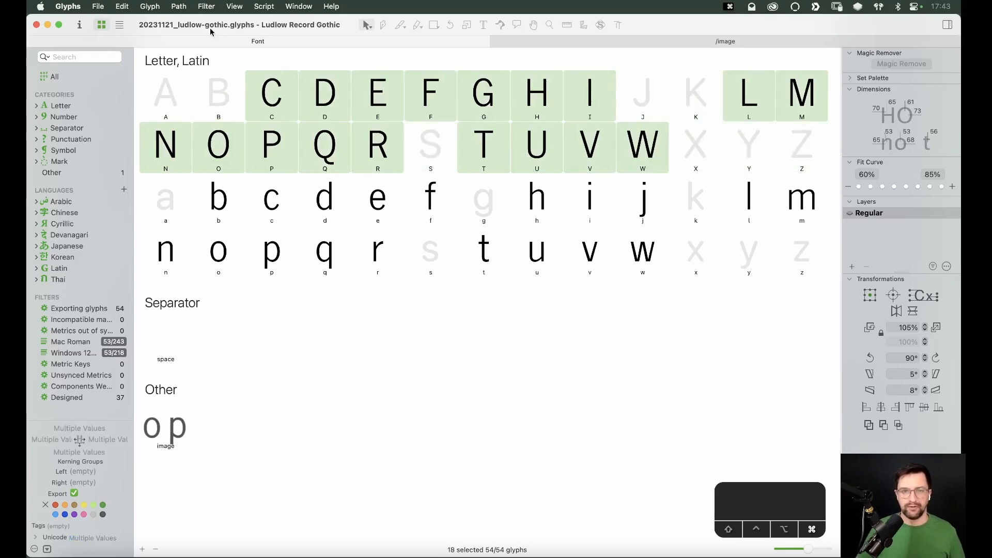
Step: Generate 20 words of 4 to 20 letters in ALL CAPS with word-o-mat, using only the selected glyphs, and close its dialog
click(151, 7)
mouse_move(122, 6)
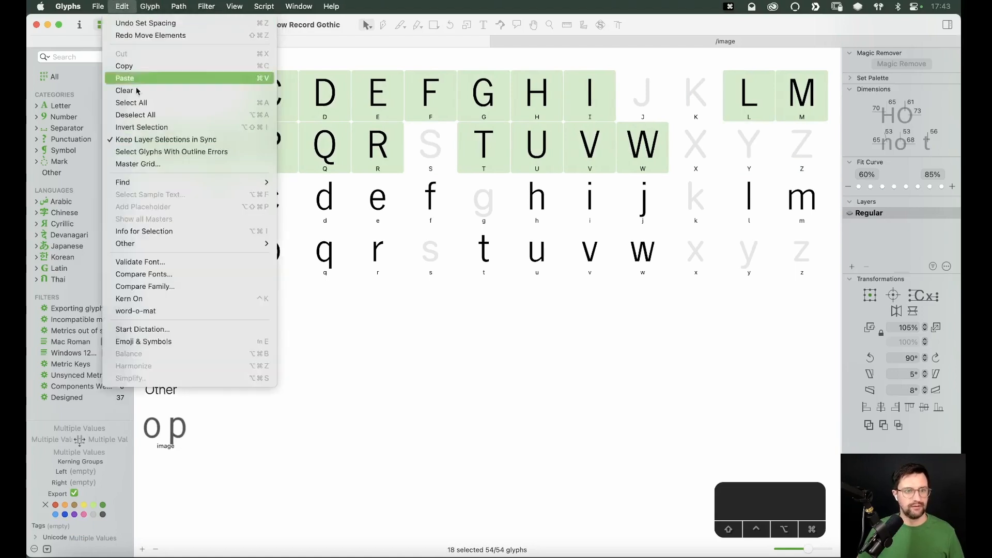
click(164, 310)
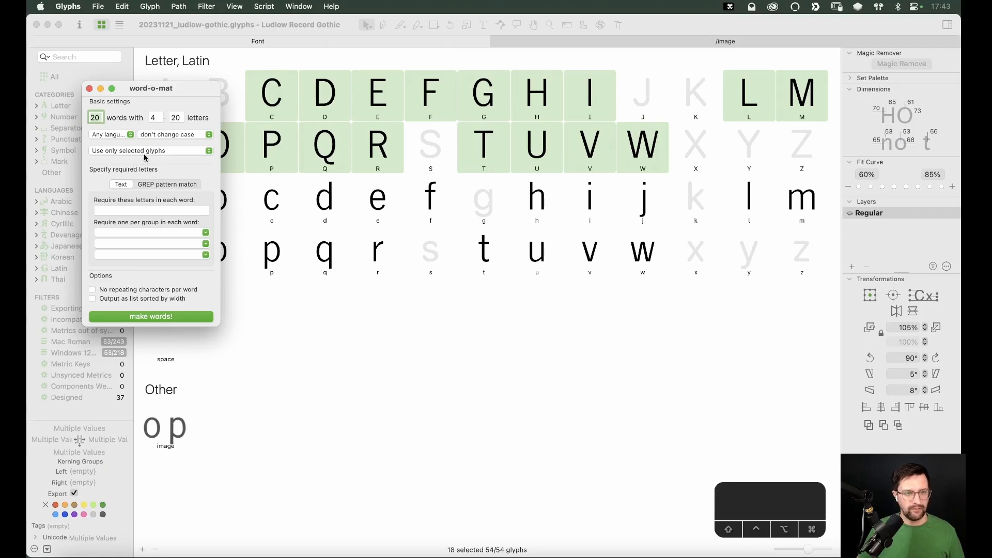
click(171, 134)
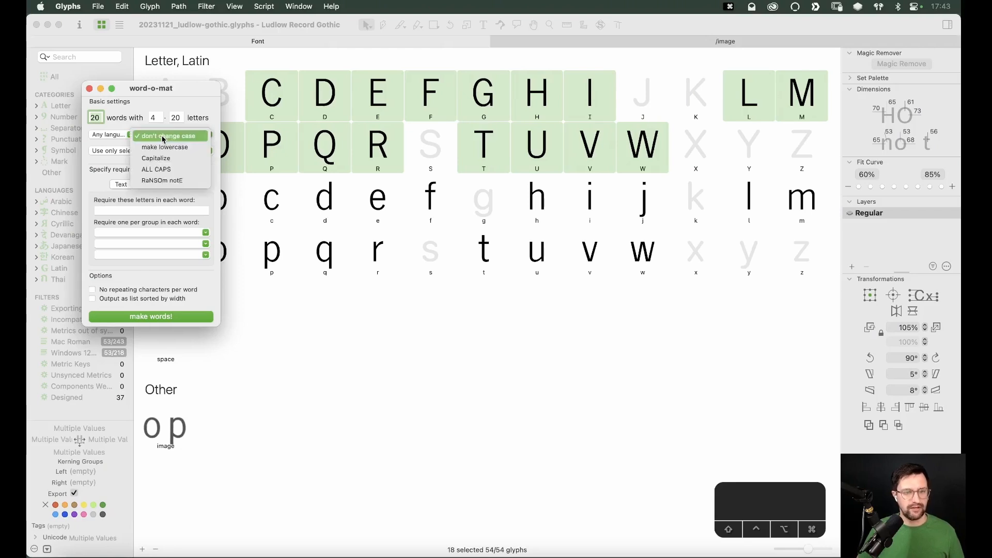
click(171, 170)
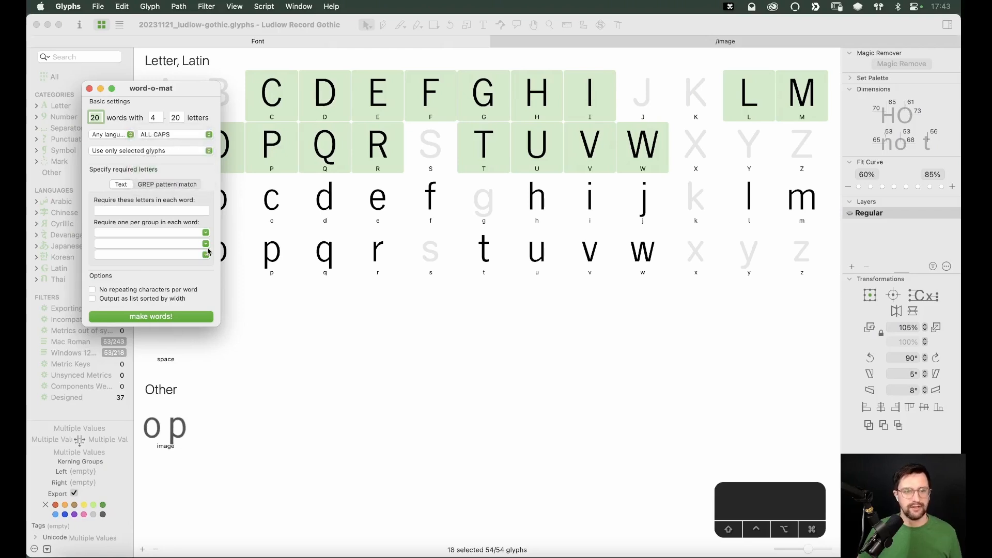
click(185, 317)
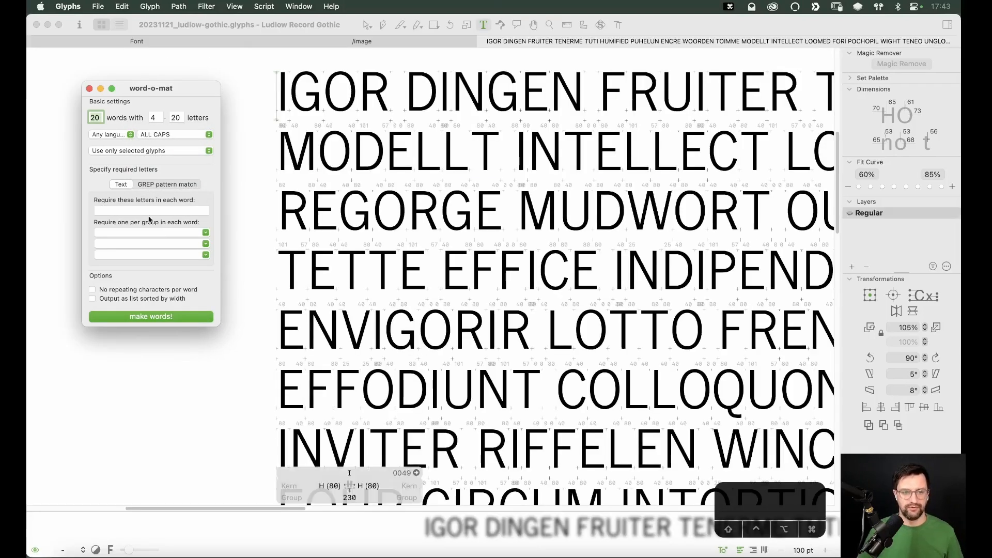
click(90, 89)
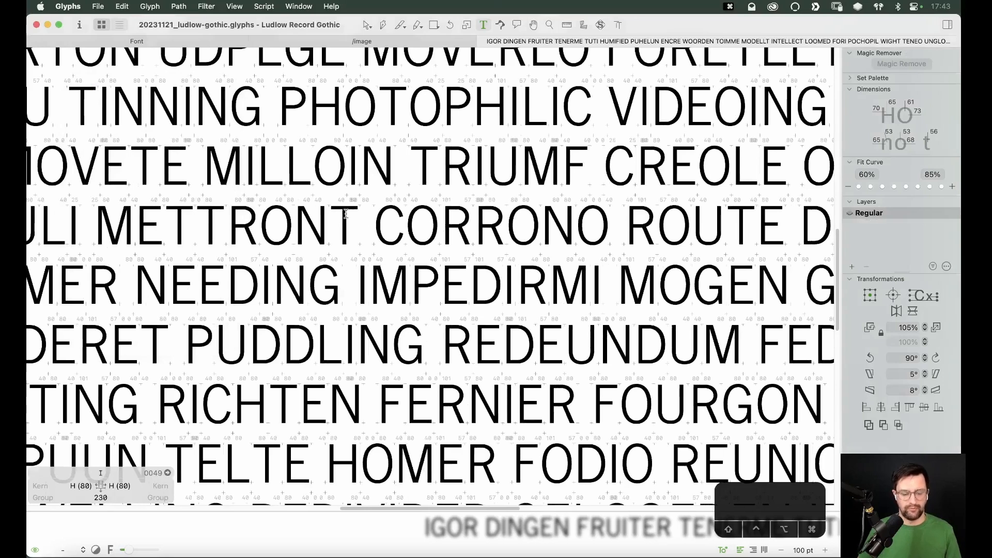
Step: Examine the M's colour and spacing within the generated all-caps words at smaller sizes
key(super+minus)
click(420, 296)
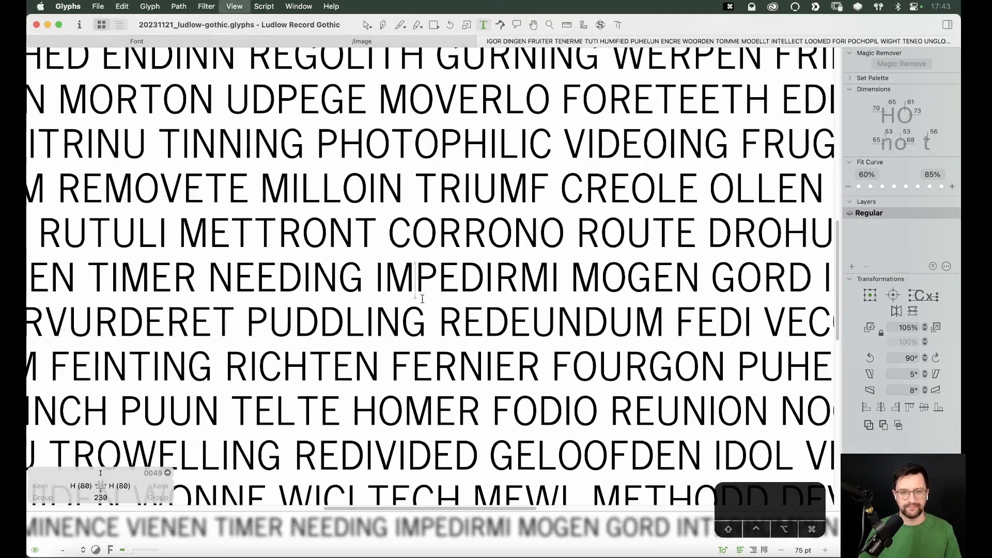
key(super+minus)
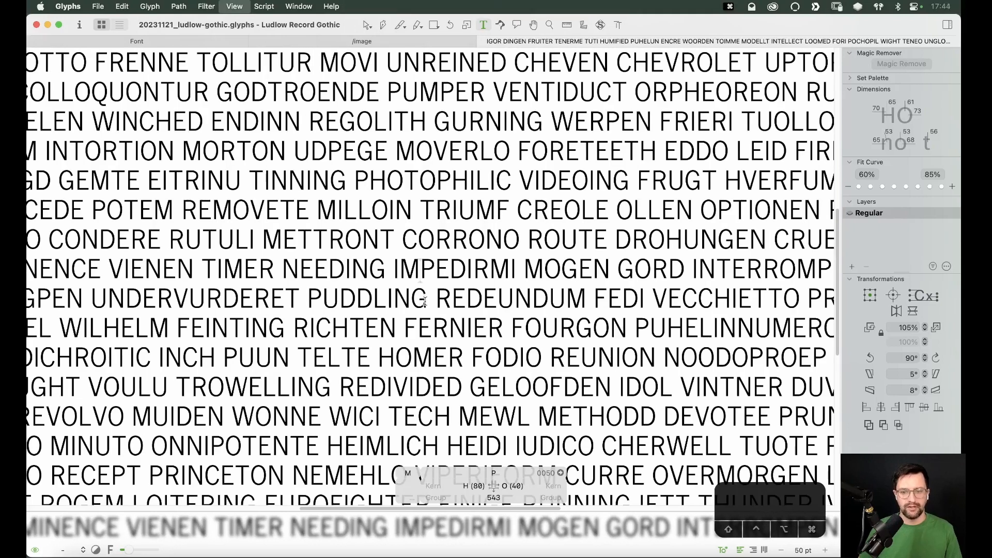
Step: View the whole block of generated words at 25 pt and check how evenly the M sits in the text
key(super+minus)
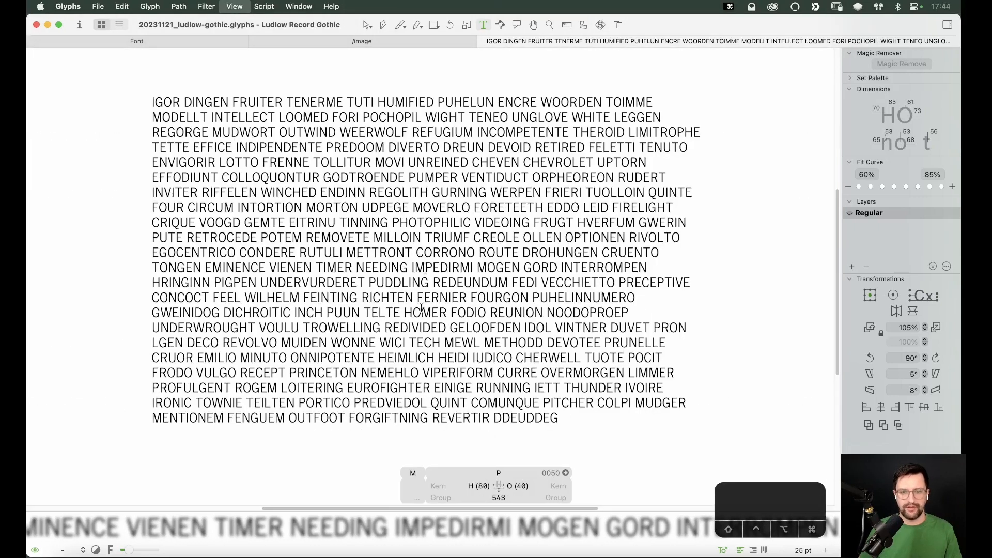
click(597, 414)
key(Escape)
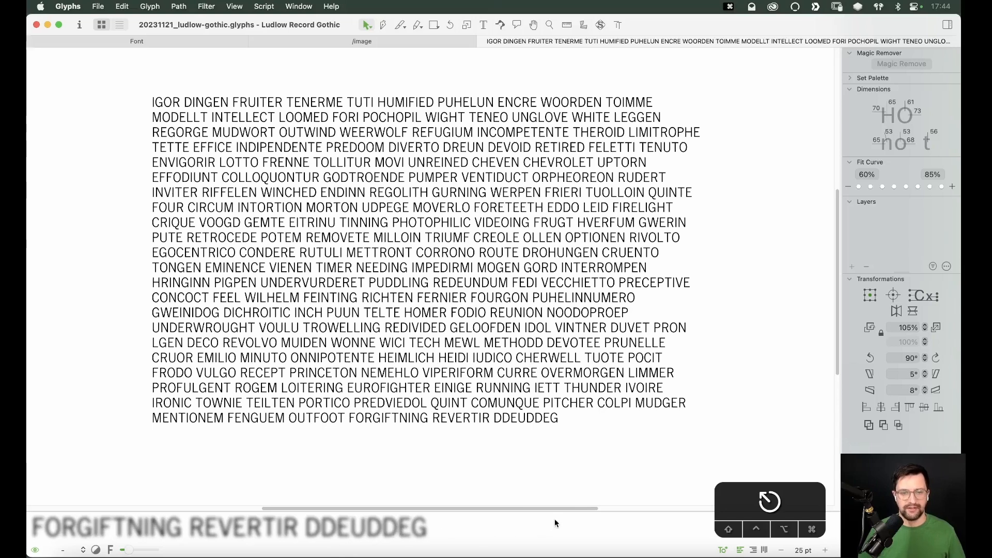
scroll(555, 525, left, 3)
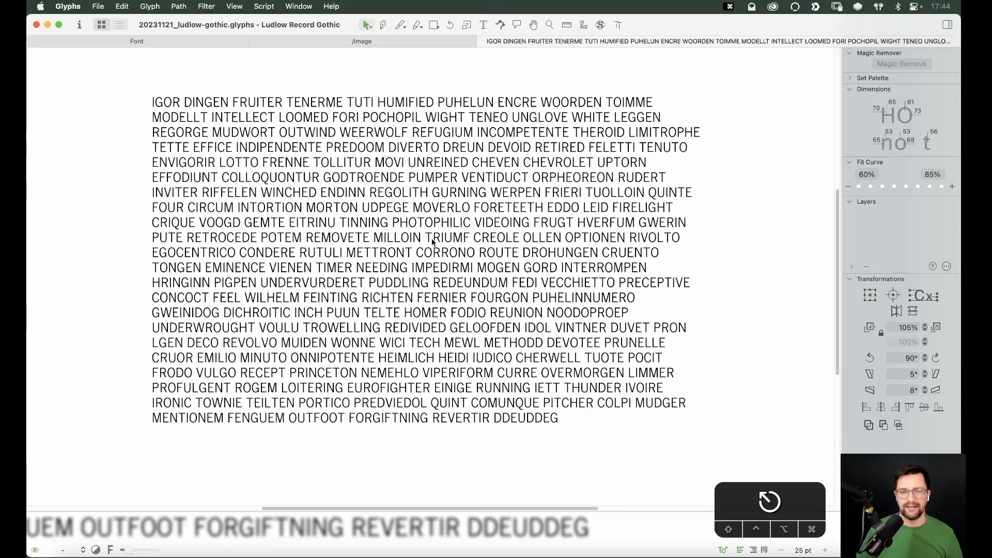
Step: Widen the M in MOVERLO by moving each stem 5 units outward, and update its sidebearings to match the H
key(z)
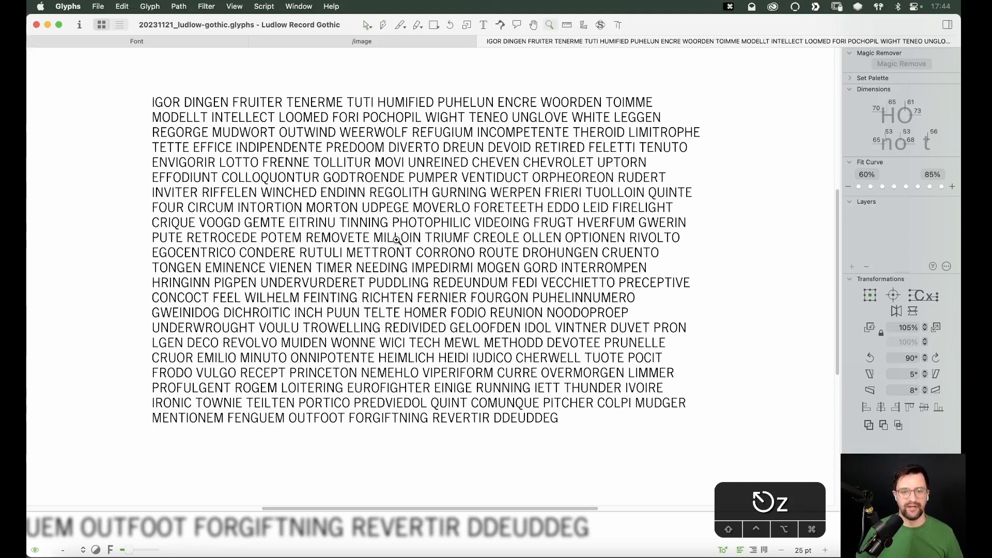
click(396, 240)
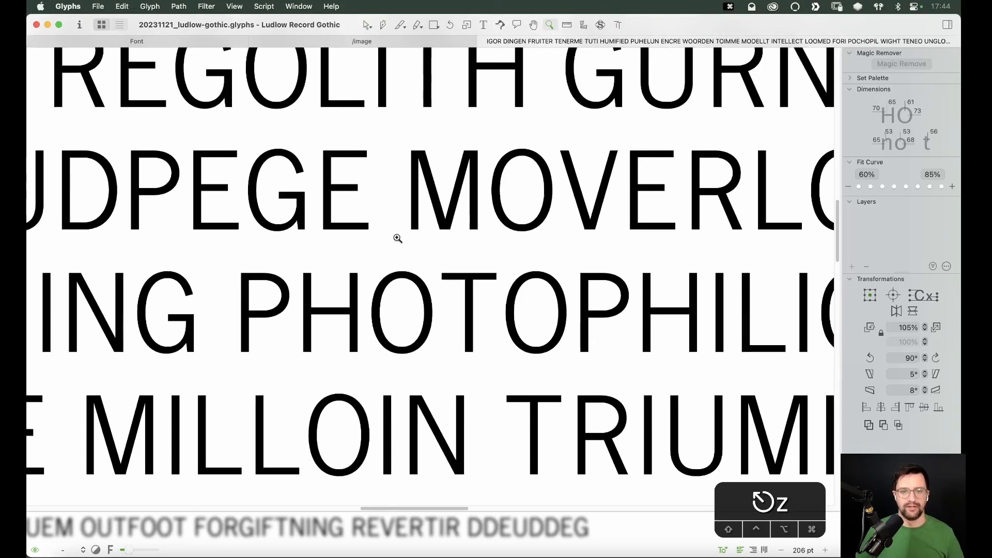
click(397, 238)
key(v)
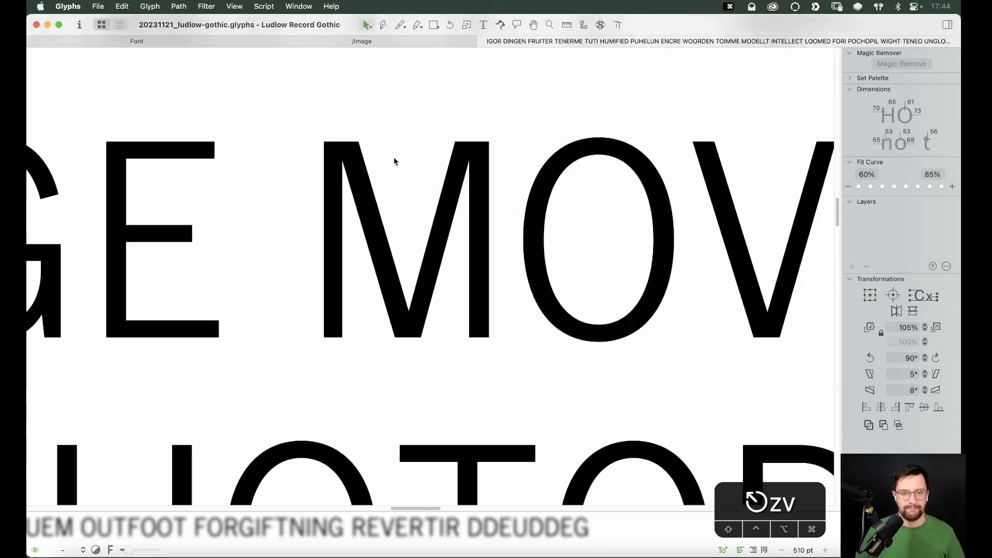
double_click(375, 172)
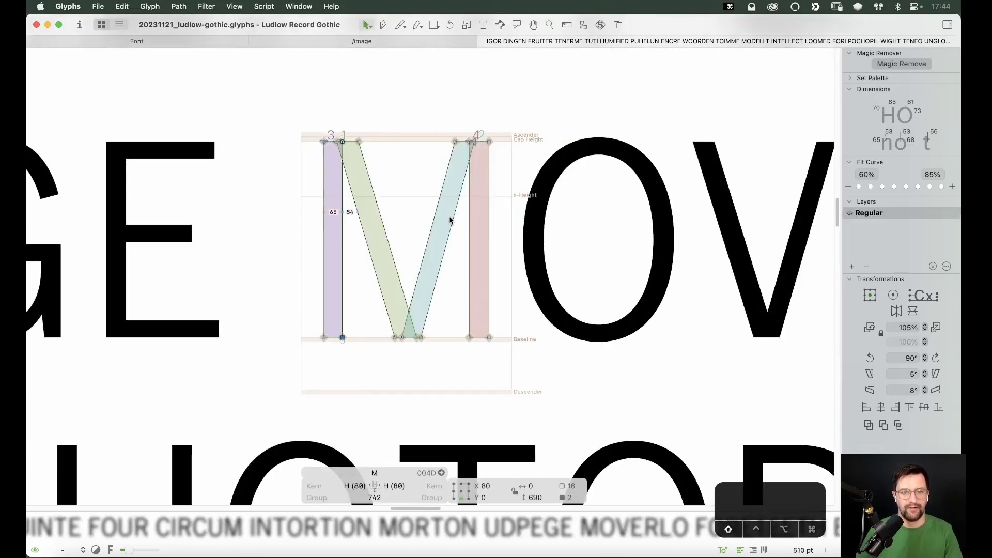
key(shift+Left)
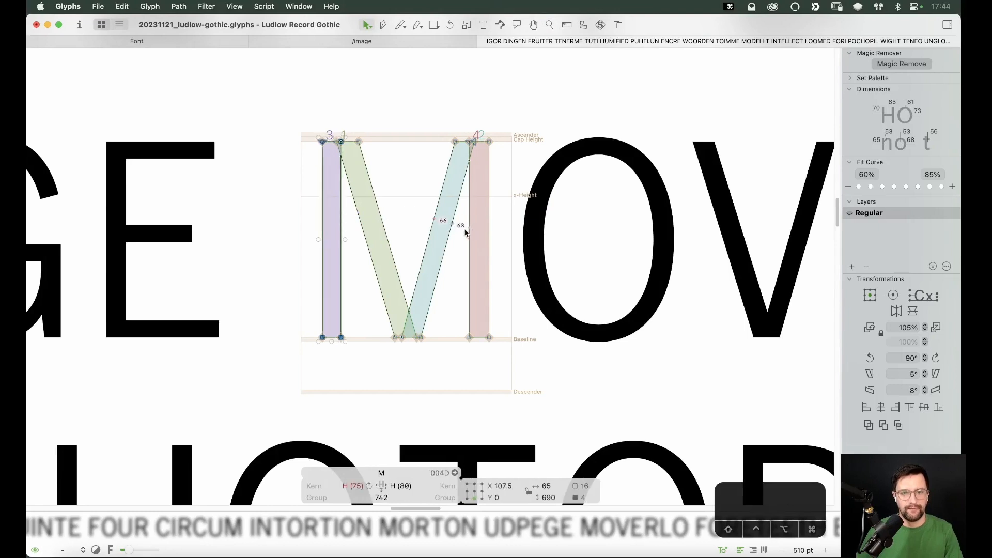
double_click(470, 233)
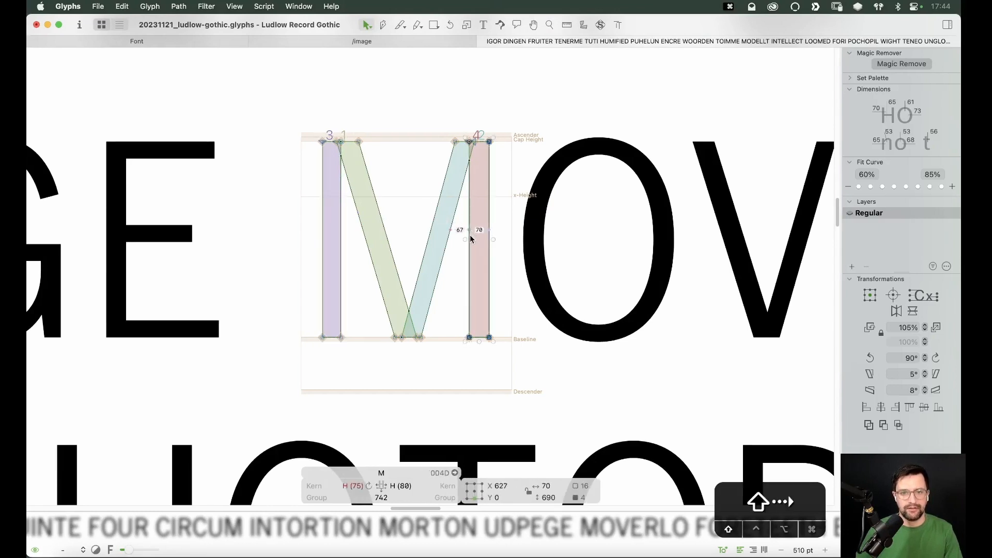
key(shift+Right)
key(ctrl+super+m)
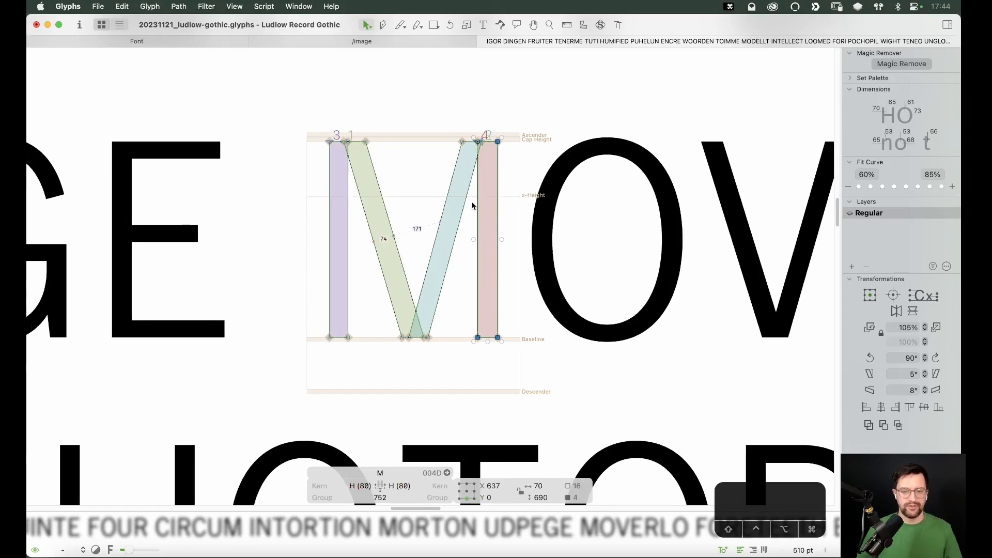
Step: Spread the M's vertex by moving the left diagonal's foot 5 units left and the right diagonal's foot 5 units right
key(super+minus)
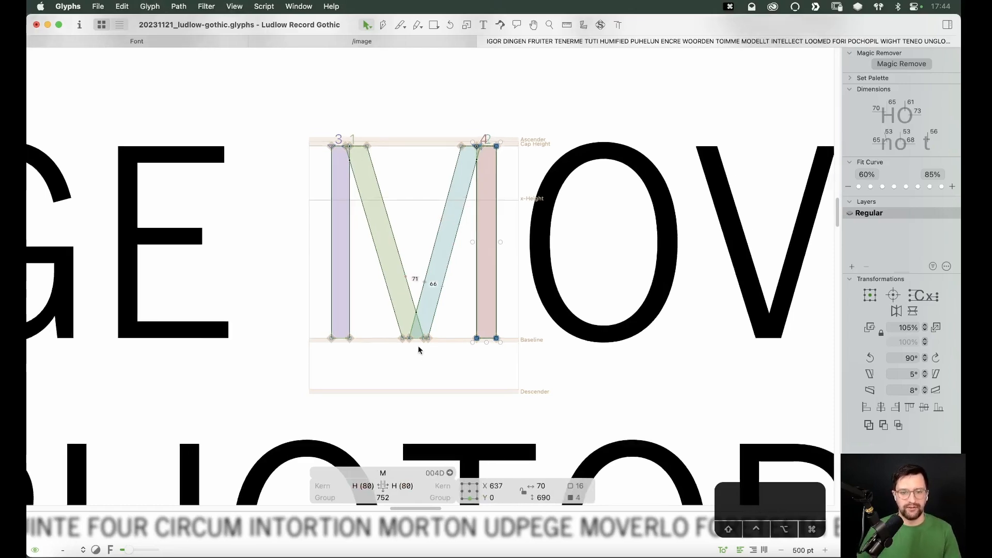
click(416, 340)
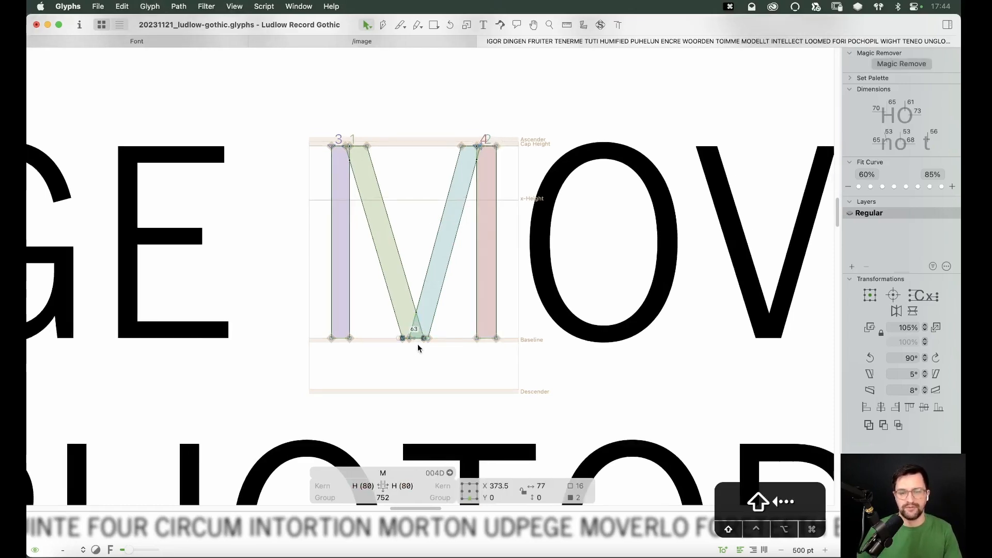
drag(425, 339, 423, 337)
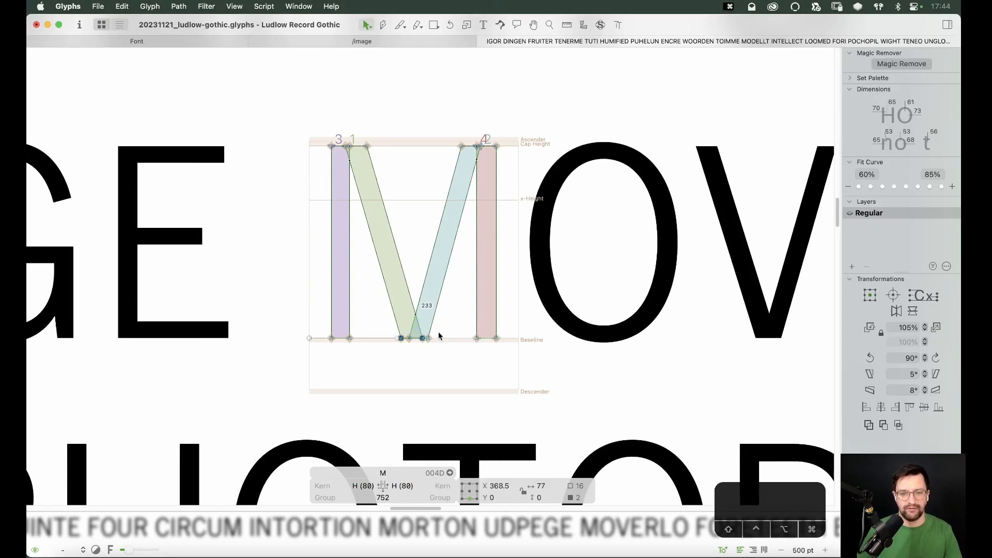
key(z)
click(425, 348)
key(v)
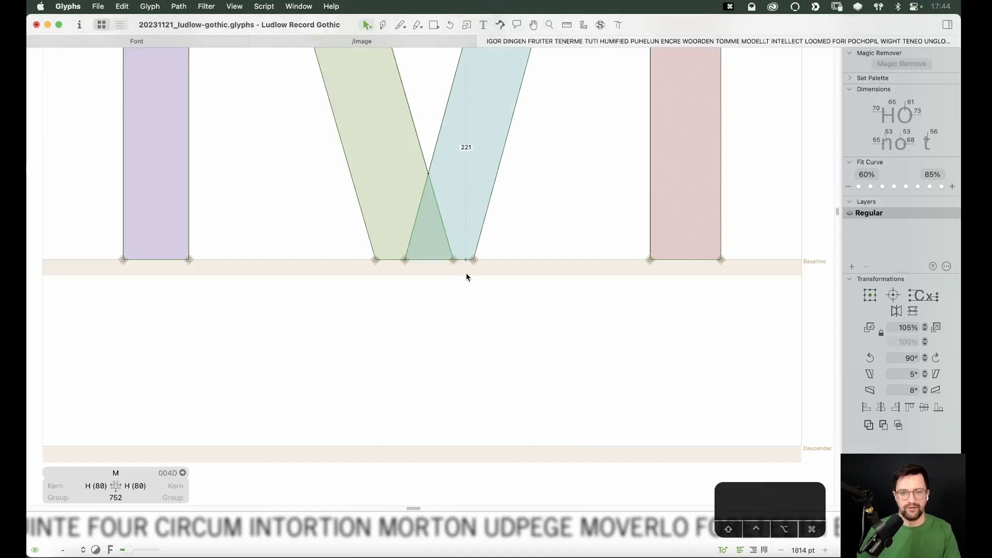
shift+click(467, 264)
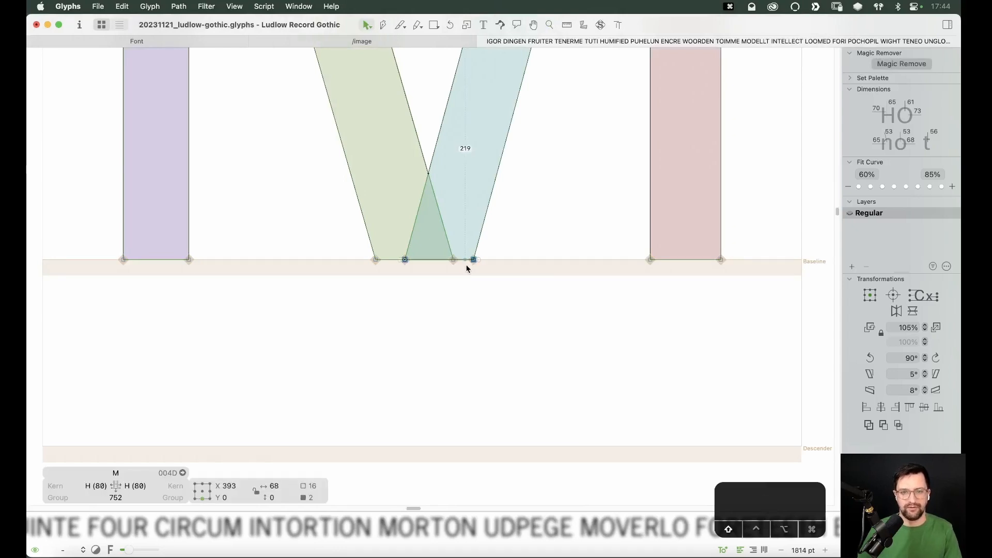
key(shift+Right)
click(468, 324)
Step: Preview the generated words at 48 pt and examine the widened M among the other capitals
key(super+0)
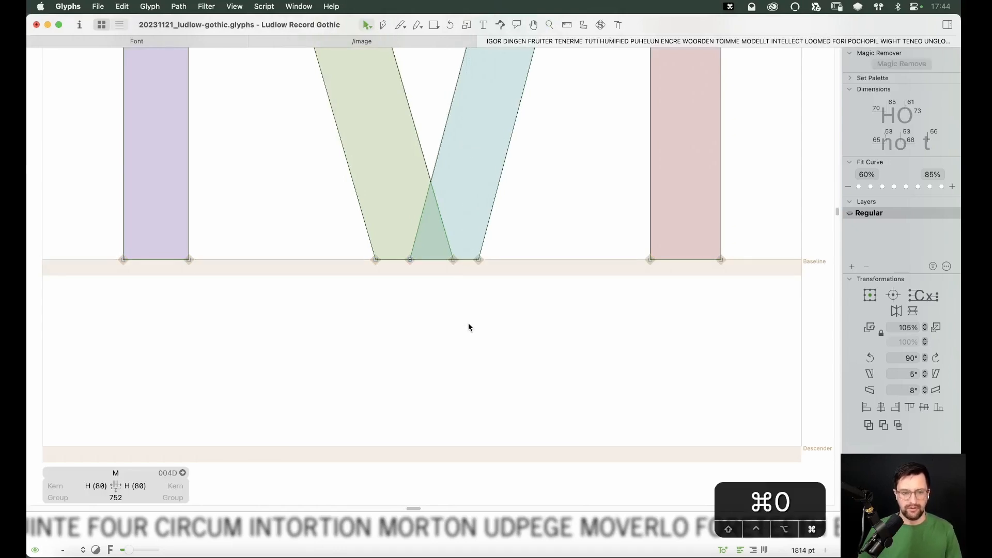
click(797, 553)
text(48)
key(Return)
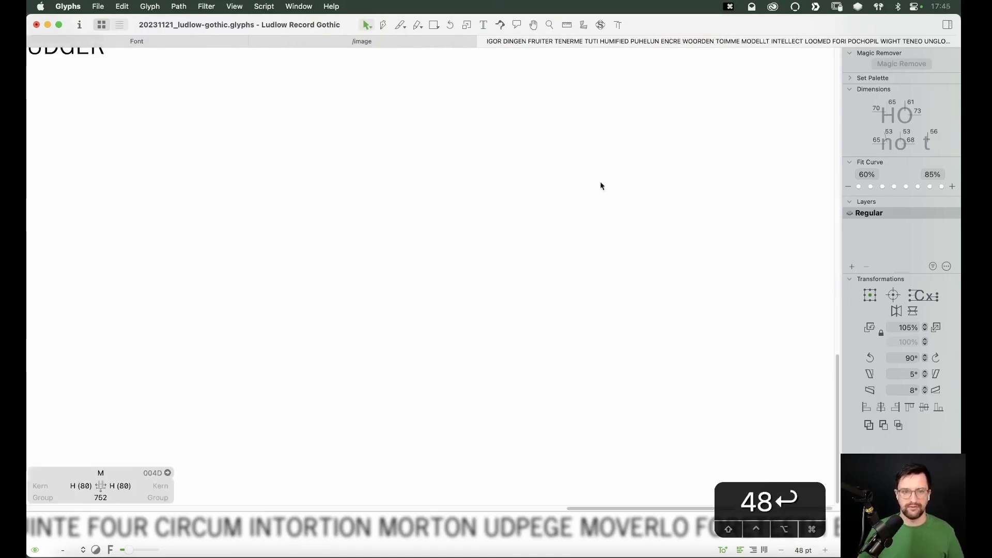
key(space)
drag(531, 276, 595, 306)
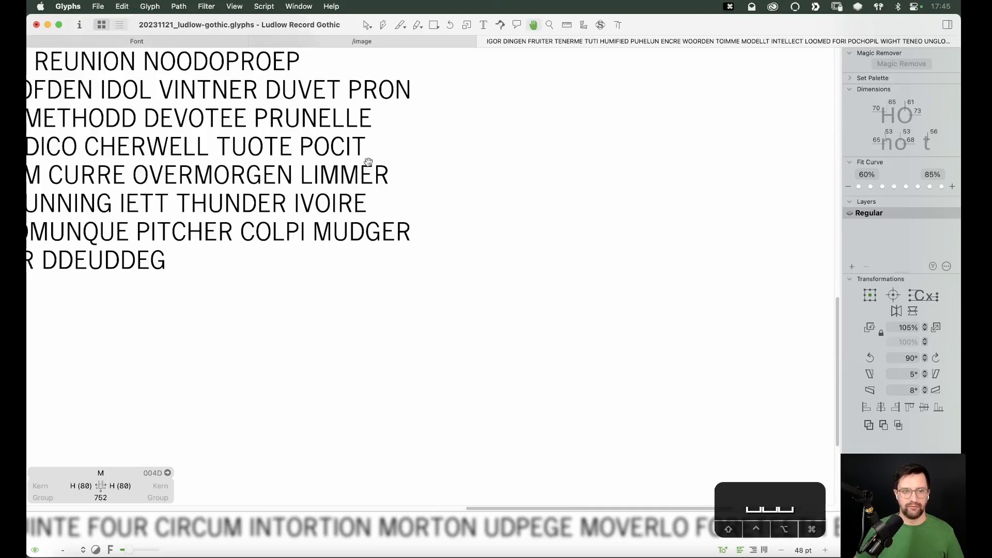
drag(369, 163, 396, 169)
drag(394, 129, 654, 262)
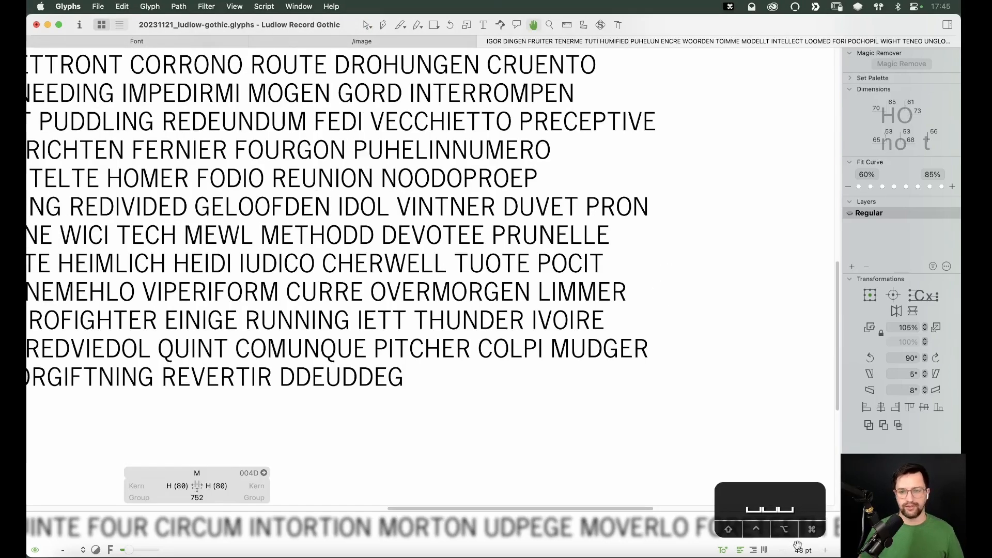
Step: Preview the words at 36 pt and 24 pt, leave the M's outline editing, and examine the overall text colour
text(36)
key(Return)
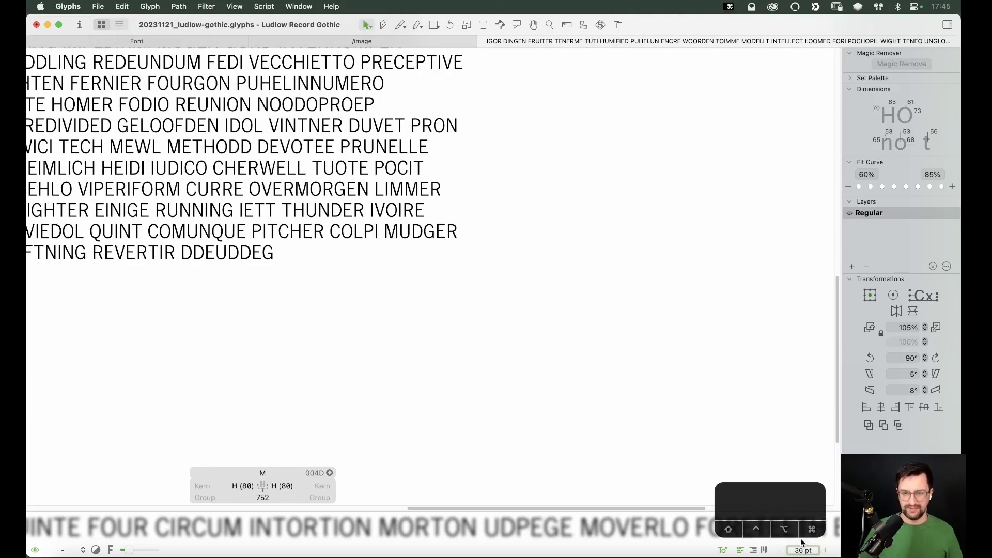
text(24)
key(Return)
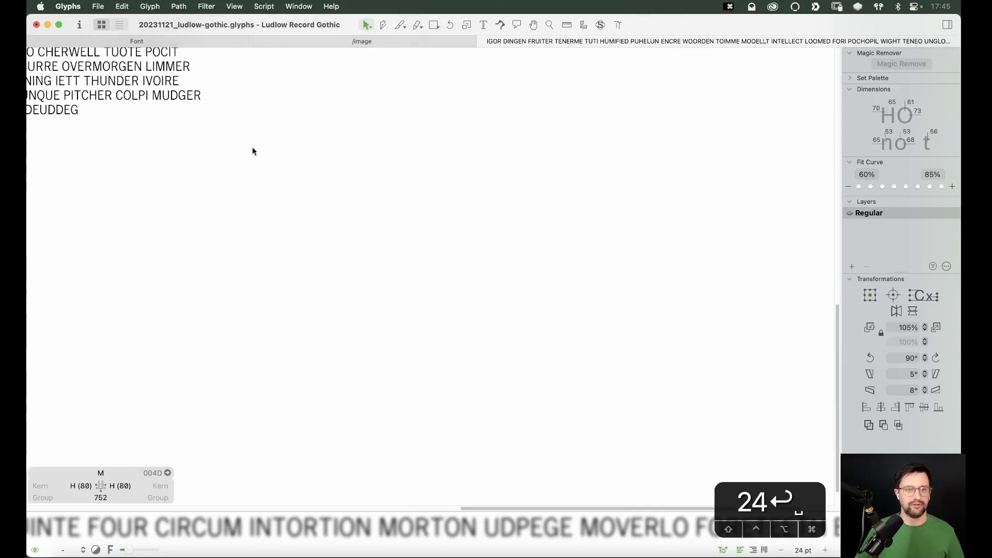
key(space)
drag(676, 344, 782, 427)
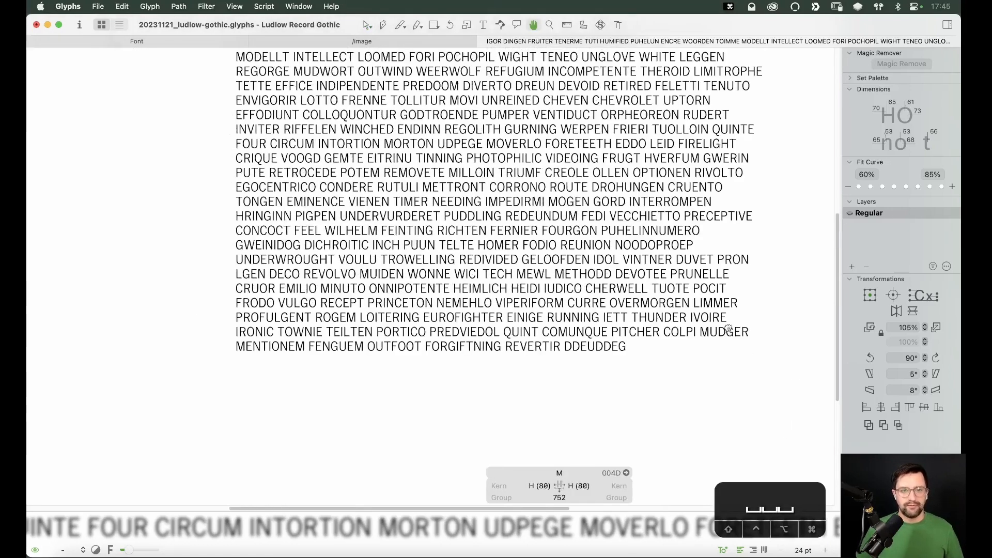
drag(728, 328, 629, 212)
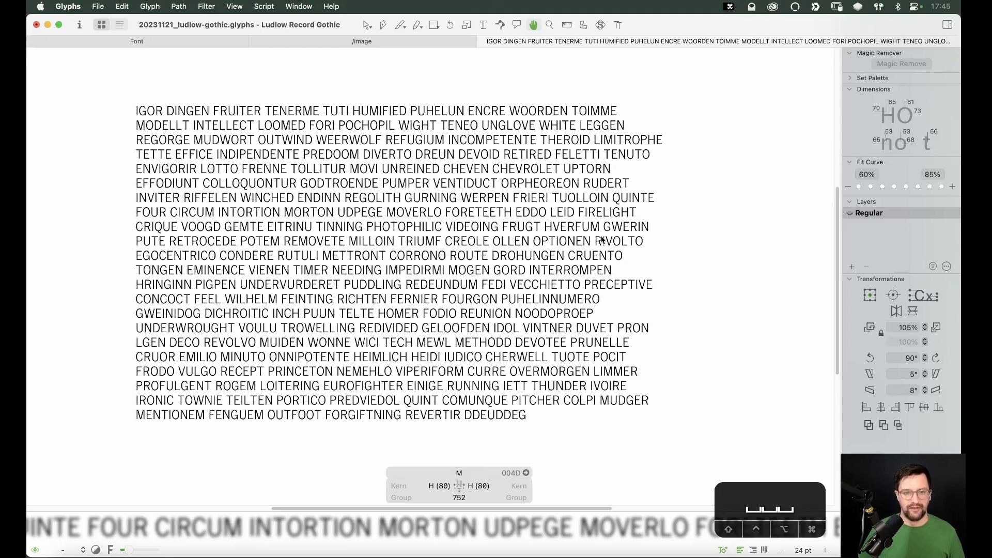
key(v)
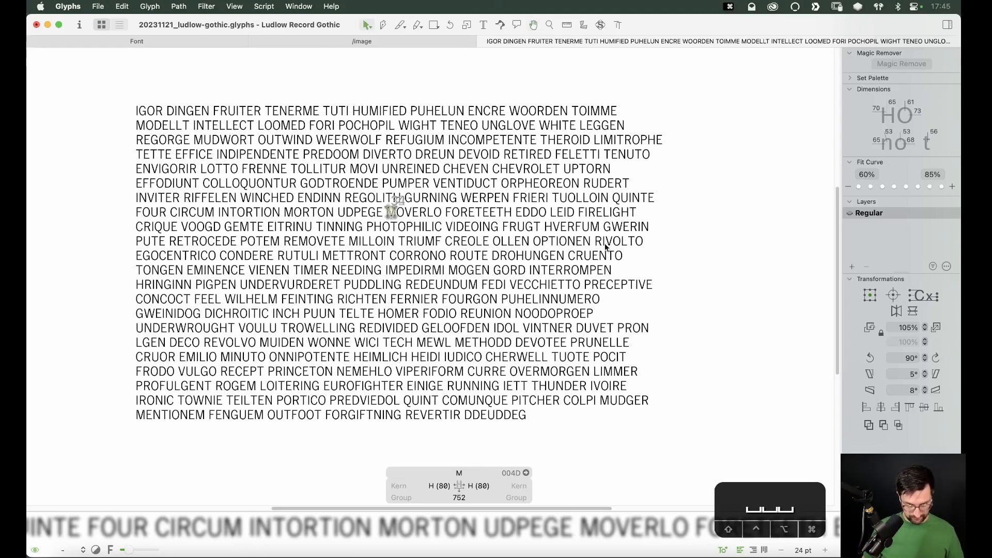
key(t)
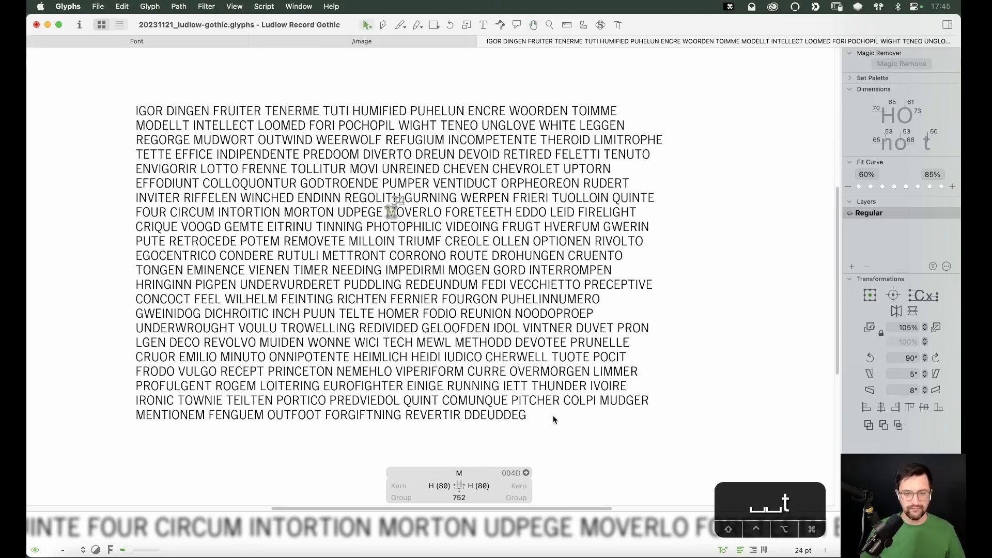
click(550, 416)
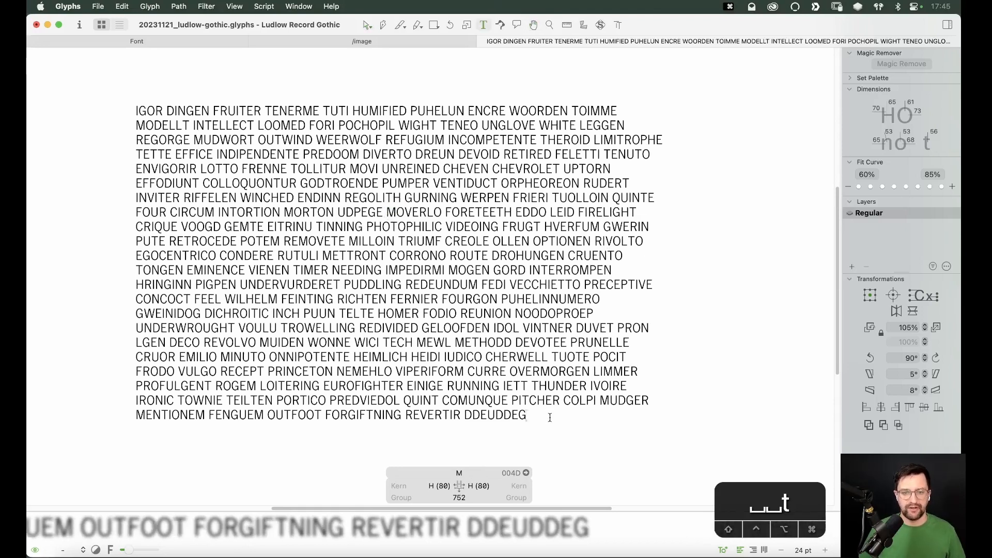
key(Escape)
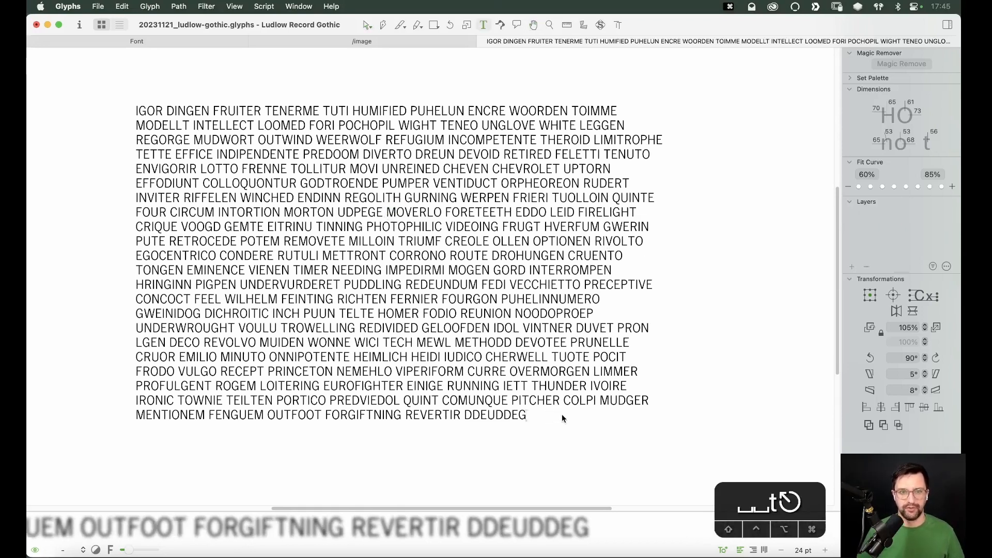
key(Escape)
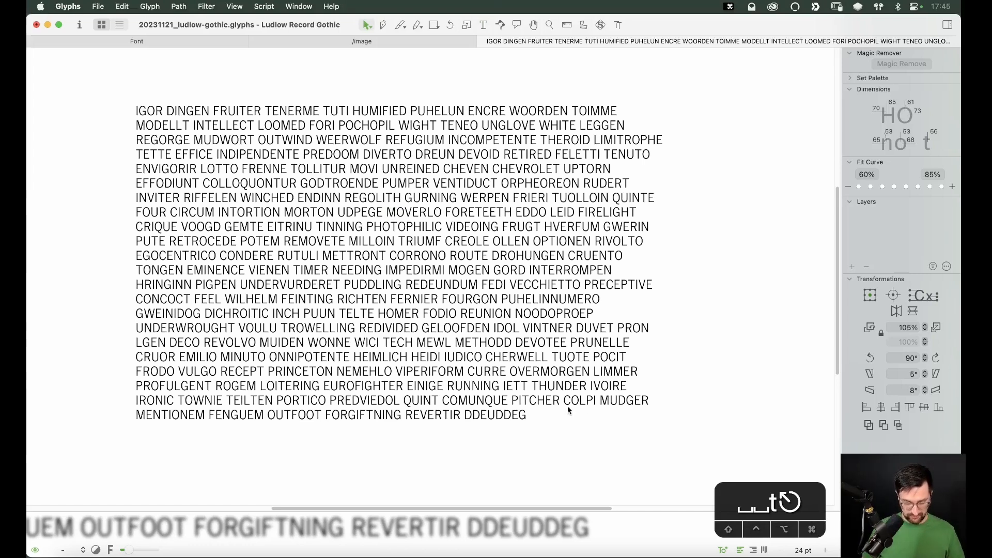
Step: Open the M in TRIUMF for outline editing at a magnified view
key(z)
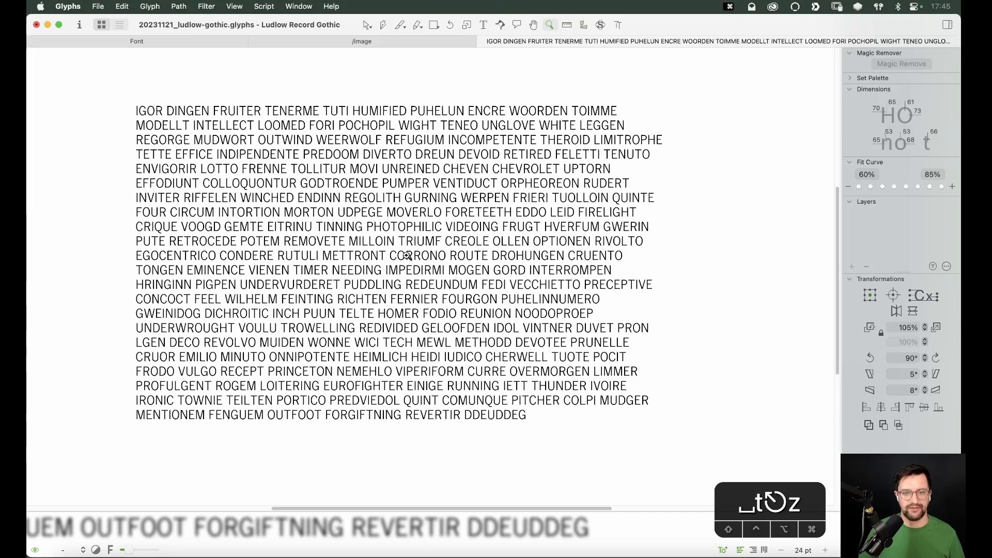
click(412, 255)
key(v)
key(z)
drag(625, 92, 433, 279)
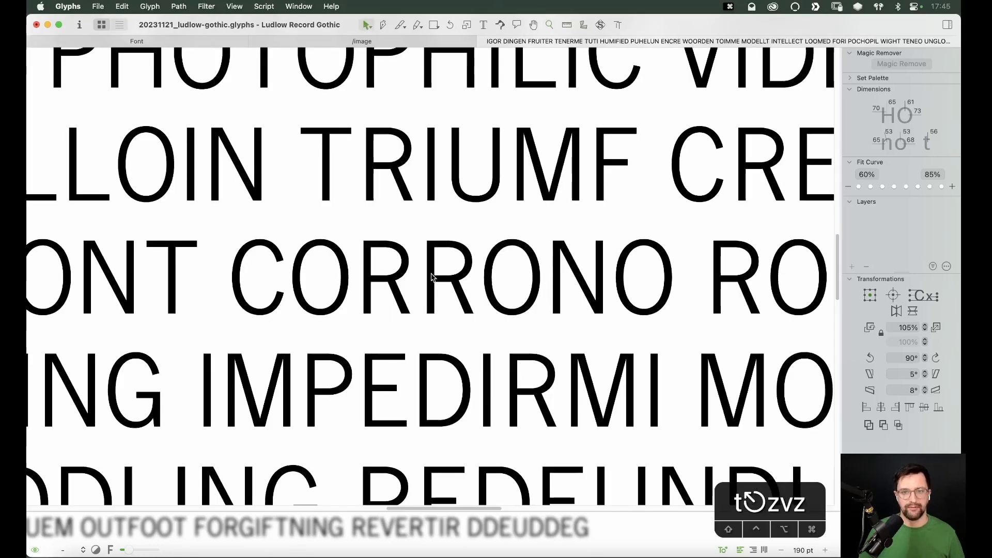
key(v)
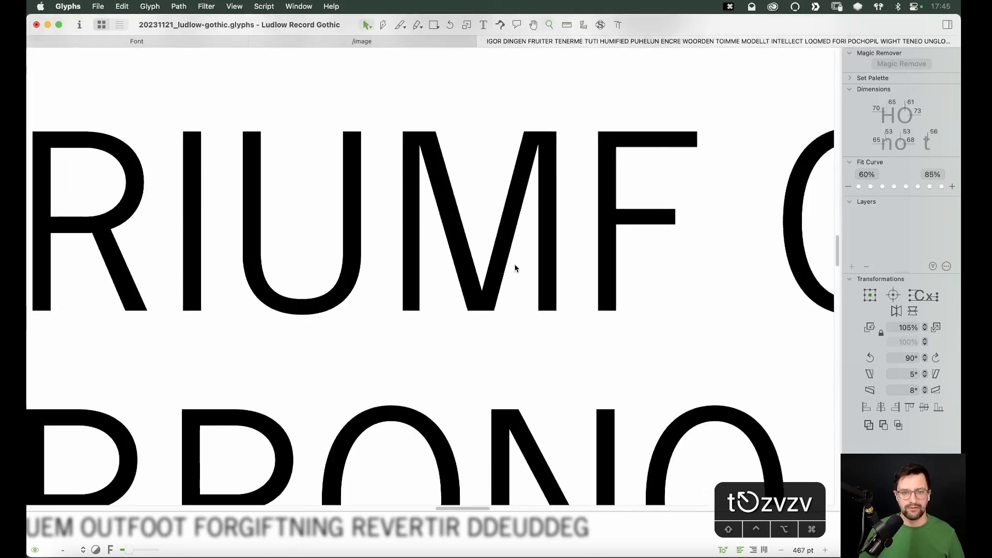
double_click(509, 274)
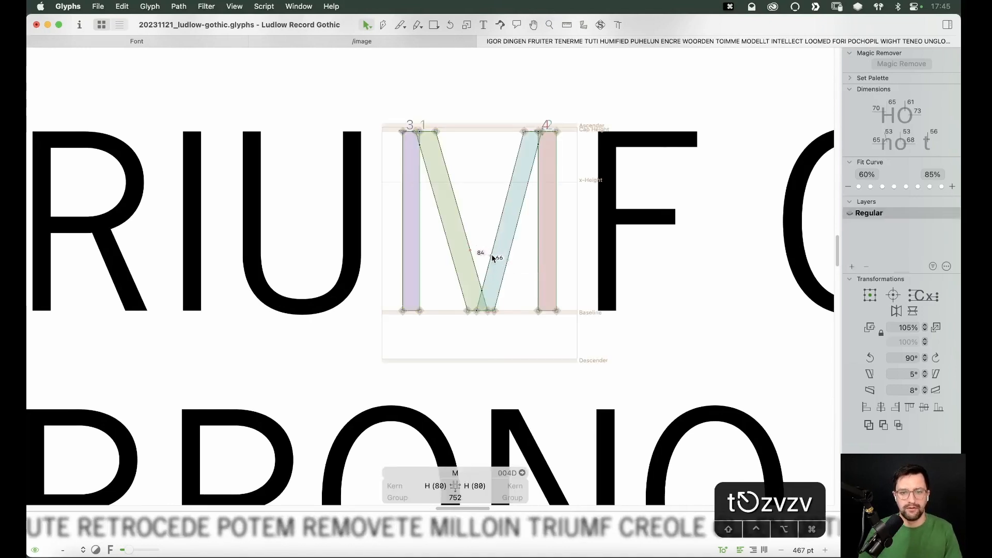
Step: Move the left edges of the M's left stem and right diagonal, plus the whole left diagonal, 5 units right, and update its sidebearings
click(490, 258)
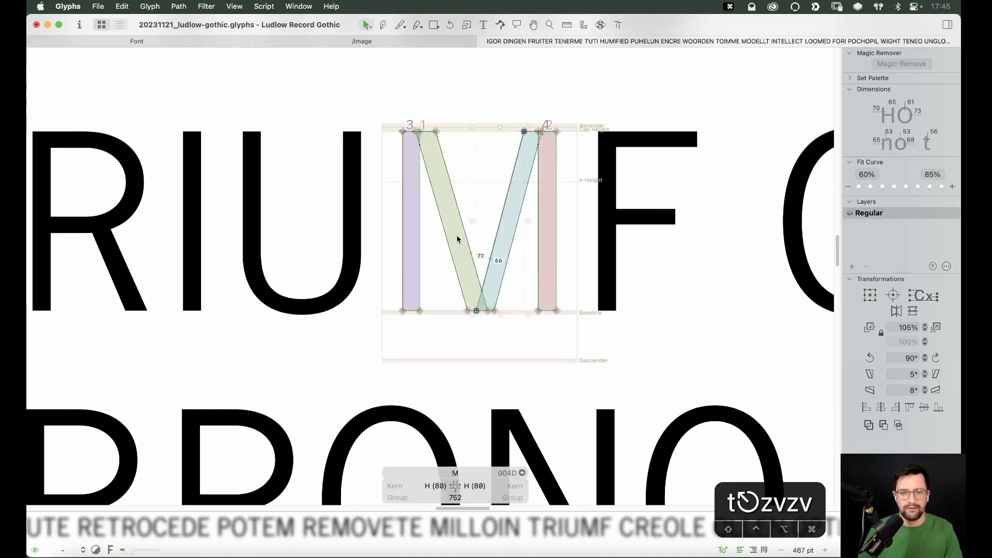
shift+click(403, 246)
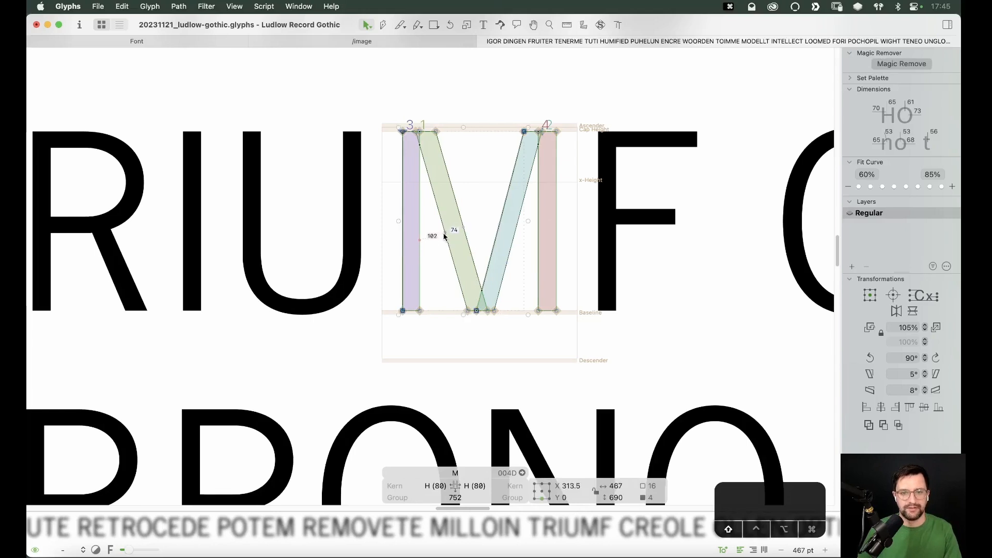
shift+click(445, 237)
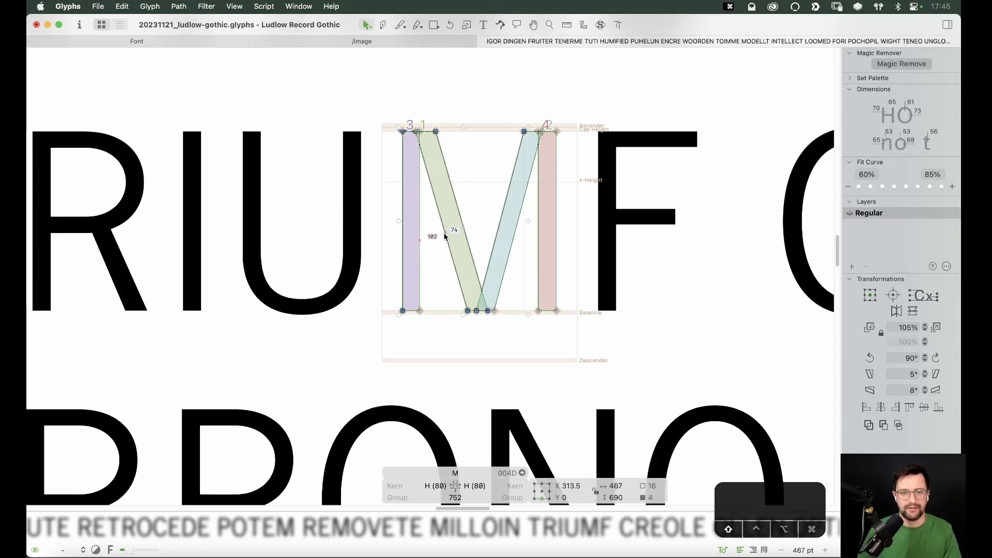
shift+click(436, 304)
key(shift+Right)
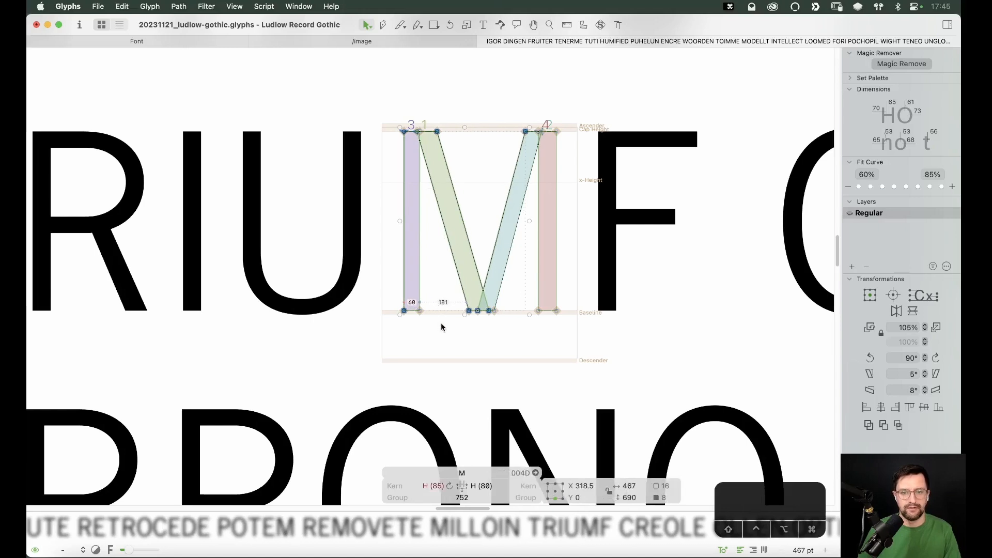
click(424, 372)
key(ctrl+super+m)
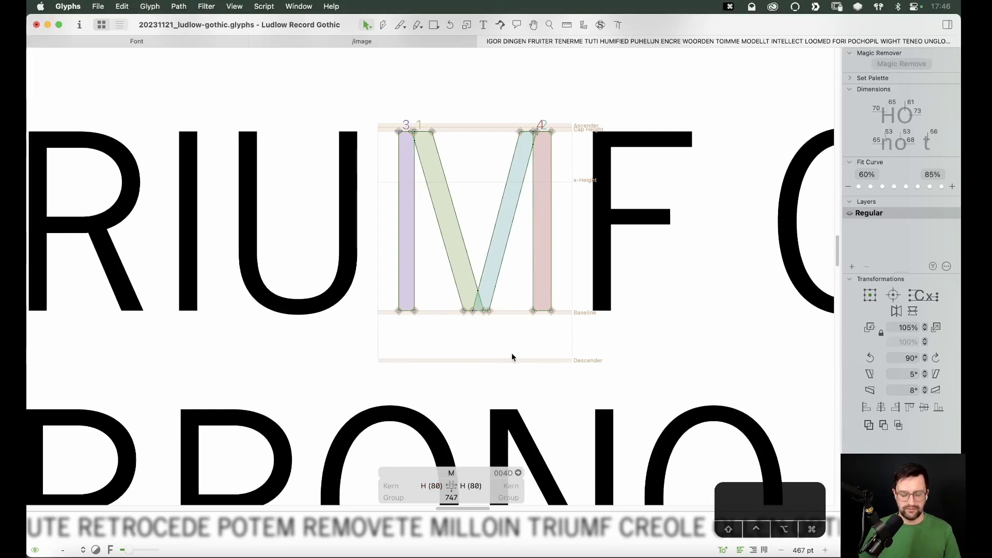
Step: Preview the generated words at 24 pt and bring the whole text block into view to check the narrowed M
double_click(804, 550)
text(24)
key(Return)
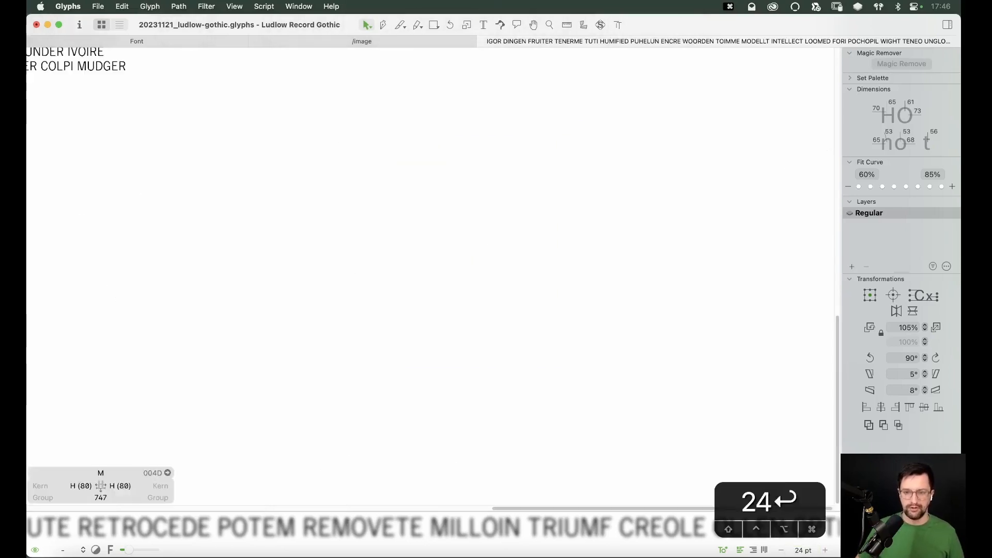
key(space)
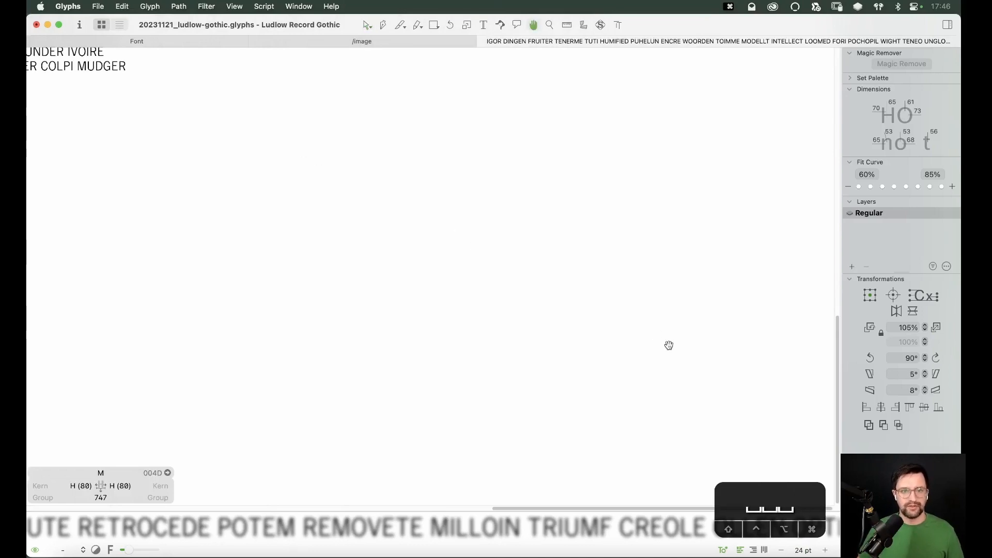
scroll(669, 346, left, 7)
scroll(669, 345, up, 5)
scroll(749, 408, left, 3)
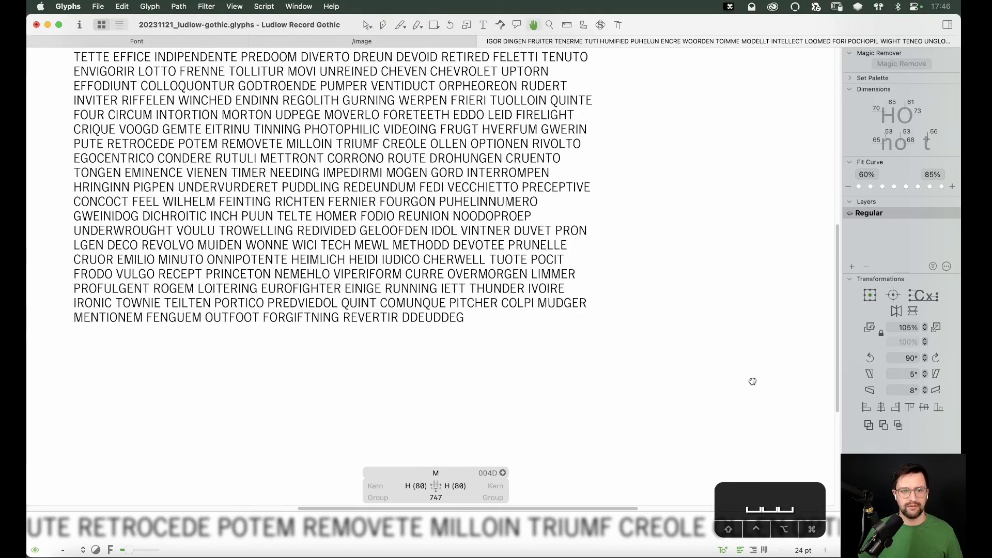
scroll(753, 381, up, 5)
scroll(753, 382, left, 6)
scroll(729, 296, left, 1)
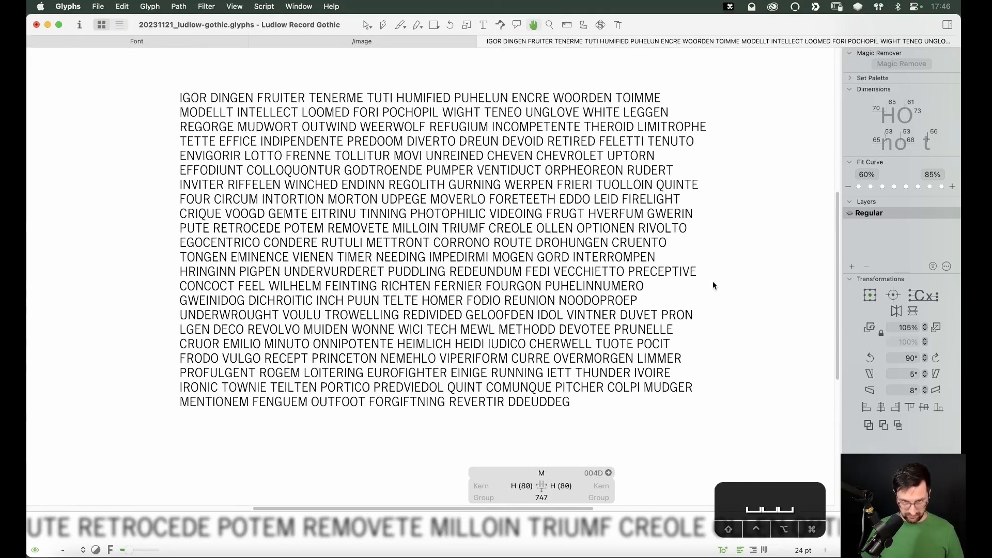
Step: Leave the M's outline editing and examine the M's weight in both the text block and the blurred preview
key(t)
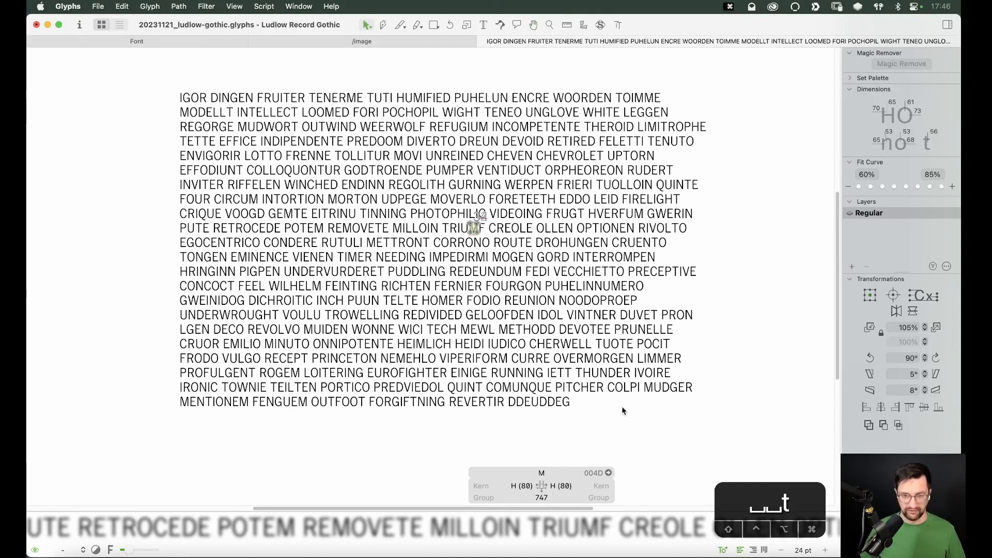
click(624, 407)
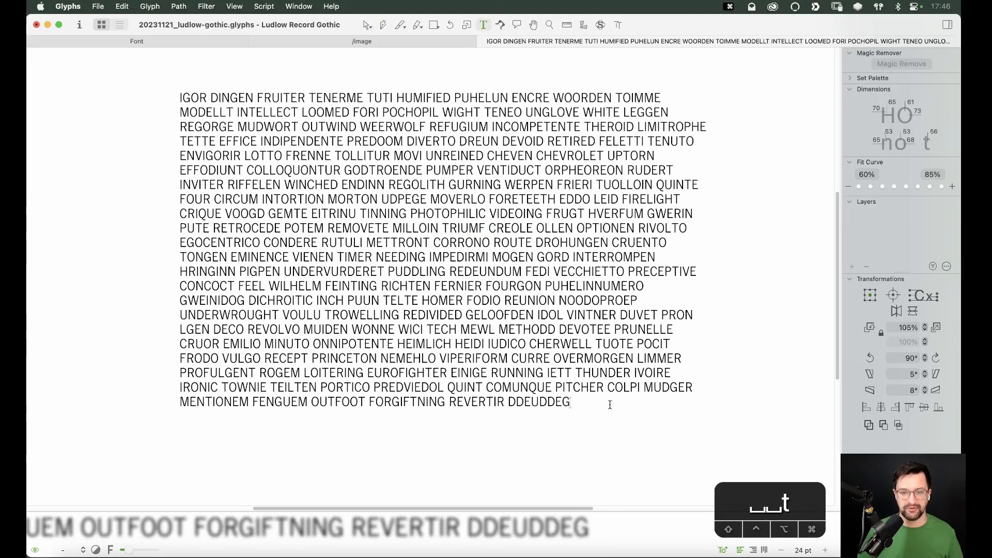
key(Escape)
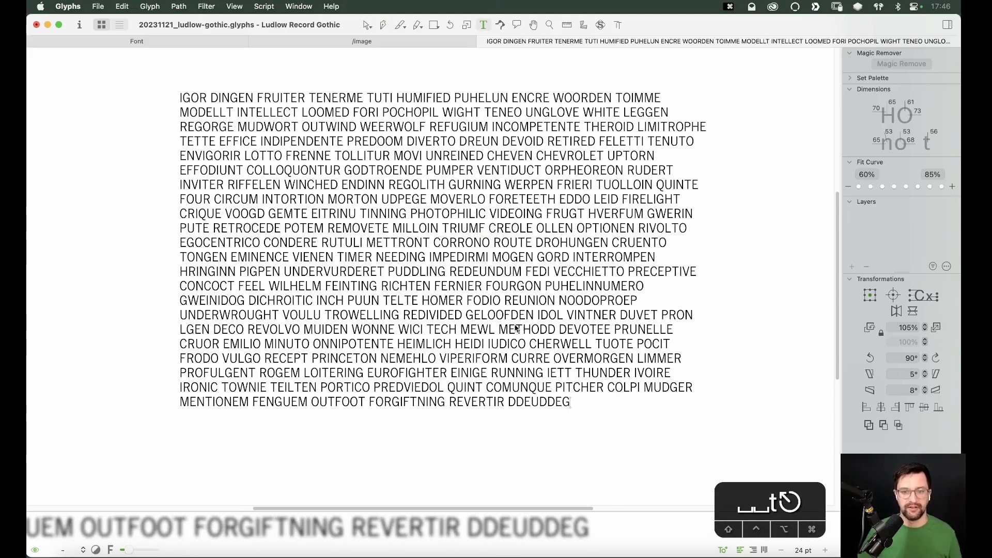
key(Escape)
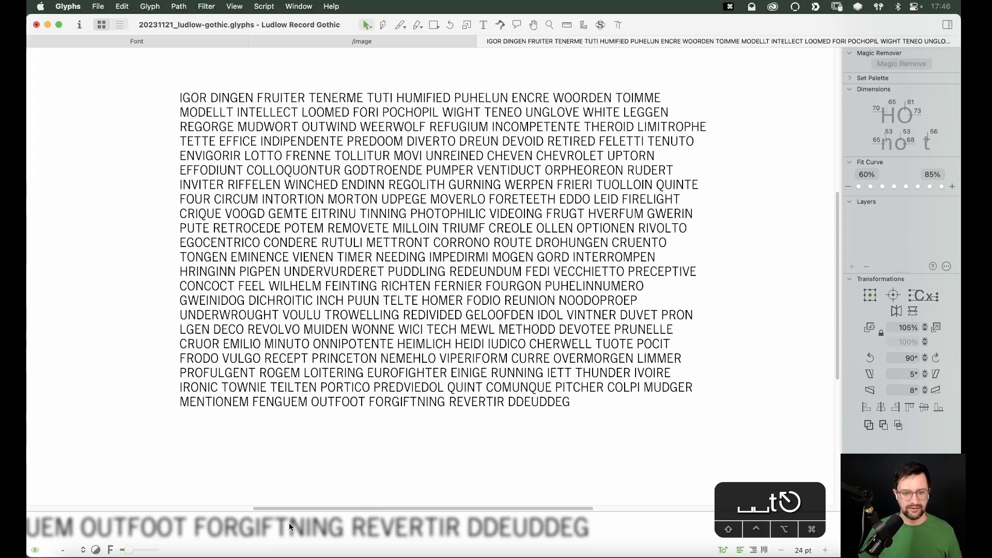
scroll(305, 522, left, 5)
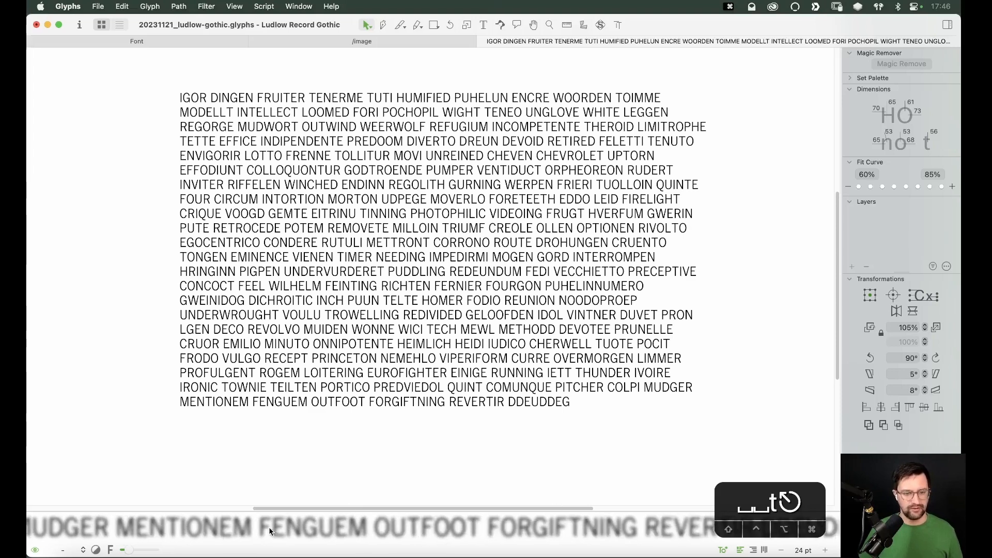
scroll(367, 528, left, 4)
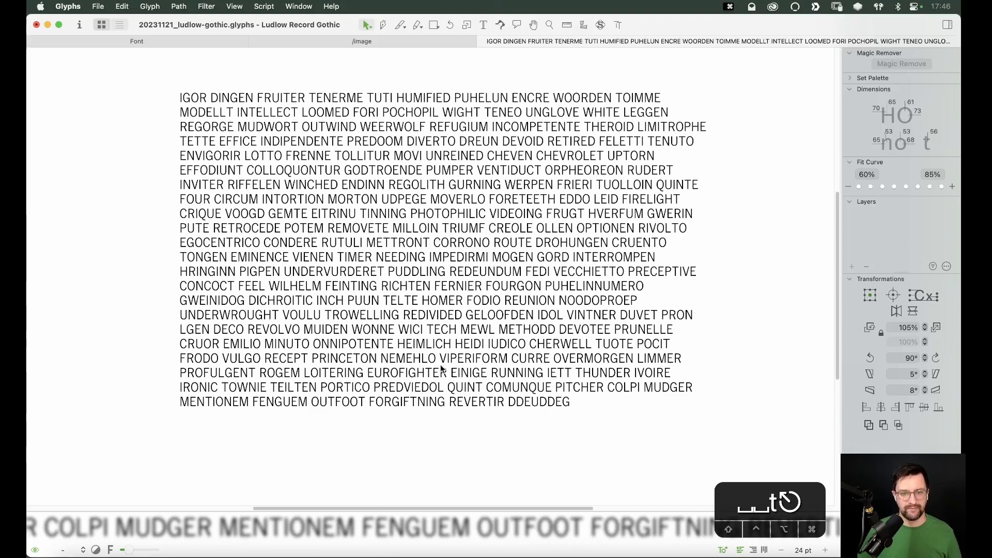
Step: In IMPEDIRMI, open the M and move its right diagonal and right stem together 10 units right
key(z)
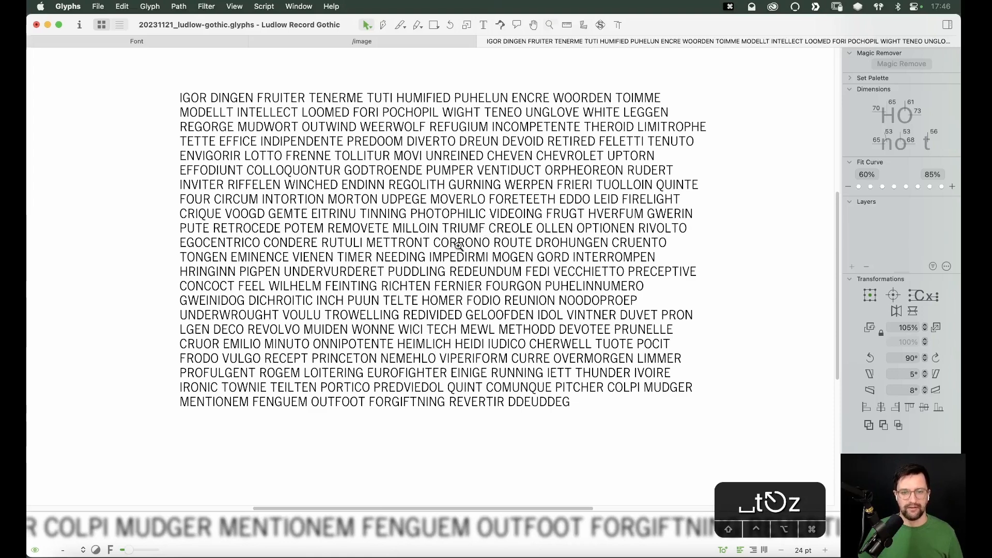
drag(459, 247, 463, 241)
key(v)
key(space)
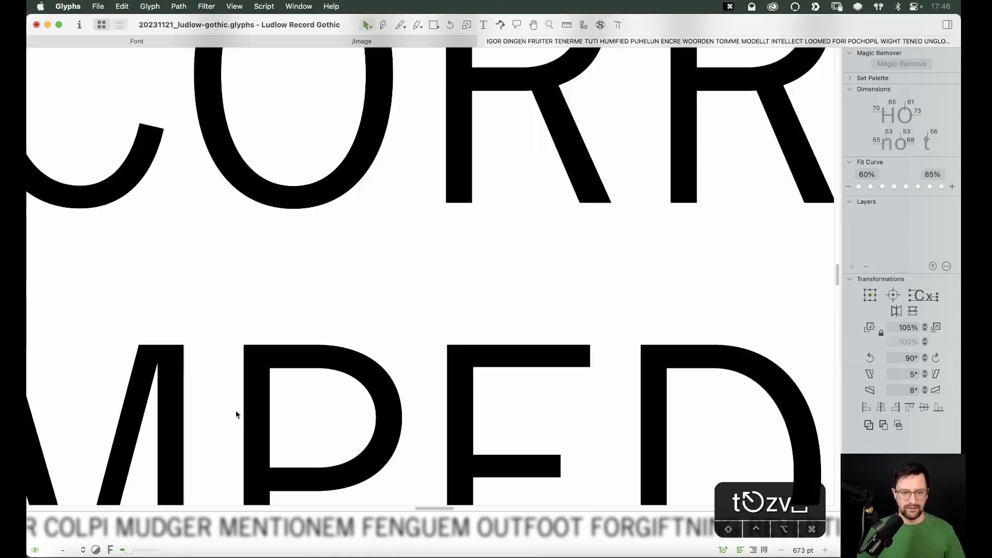
drag(233, 401, 519, 235)
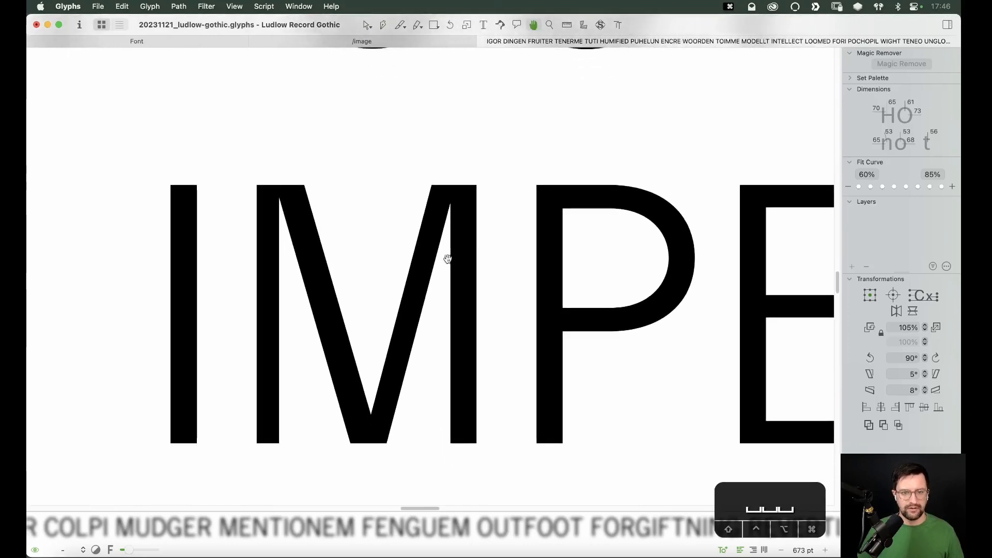
double_click(407, 365)
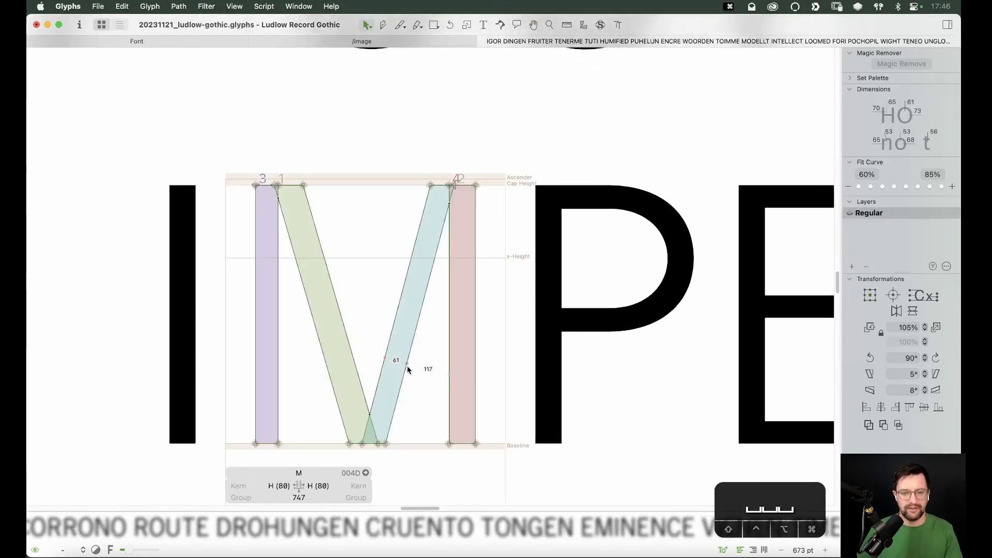
shift+double_click(449, 342)
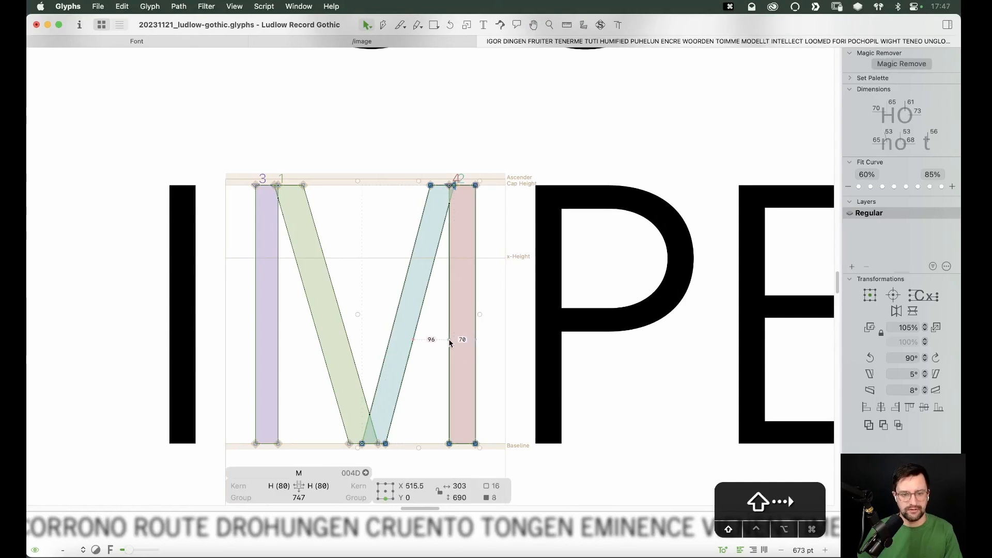
key(shift+Right)
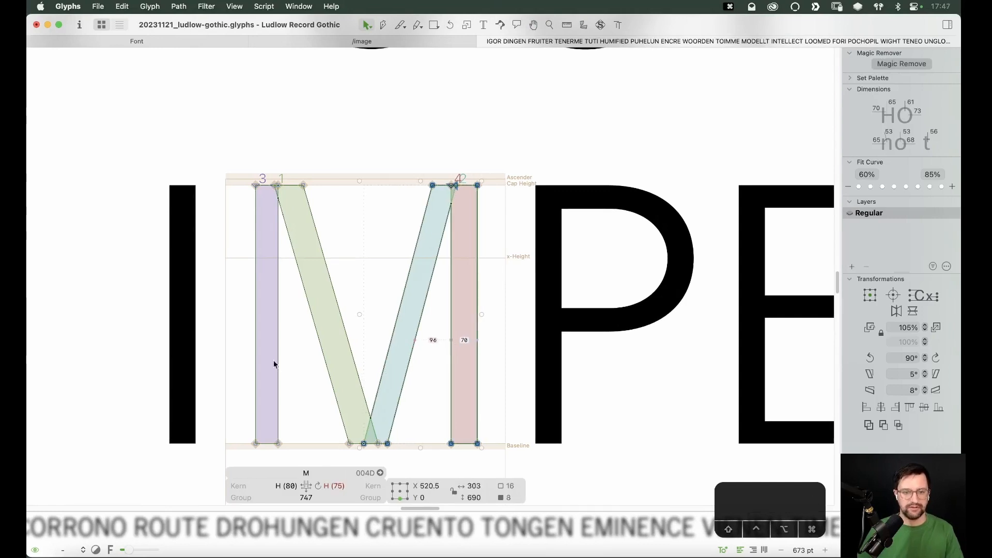
key(shift+Right)
Step: Insert a V before the M in IMPEDIRMI and compare the two letters' diagonals in a filled preview
key(t)
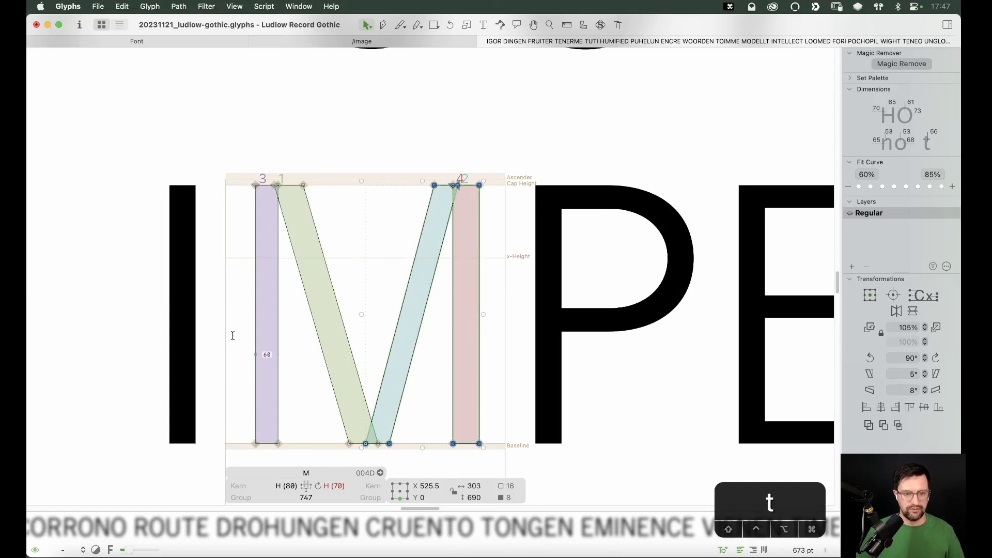
click(233, 336)
text(V)
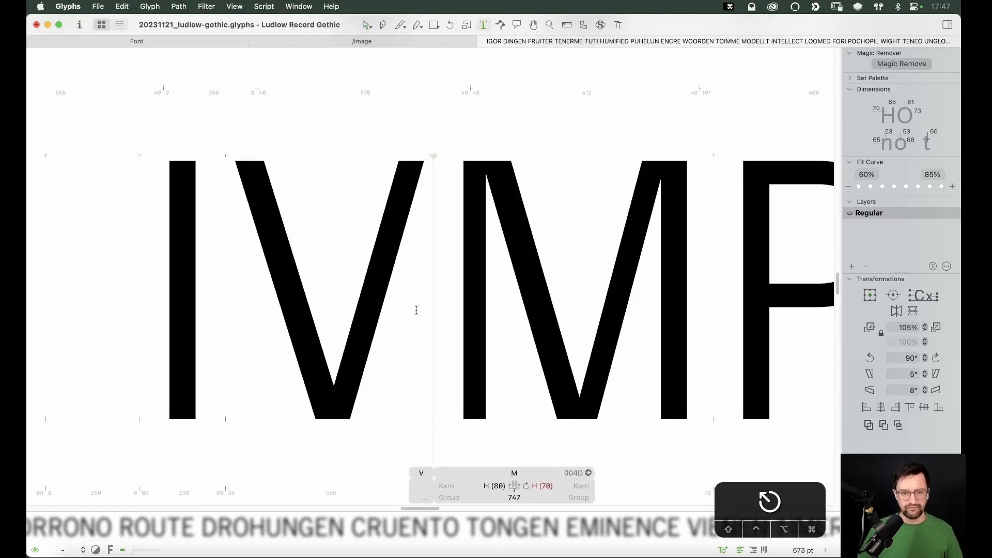
key(Escape)
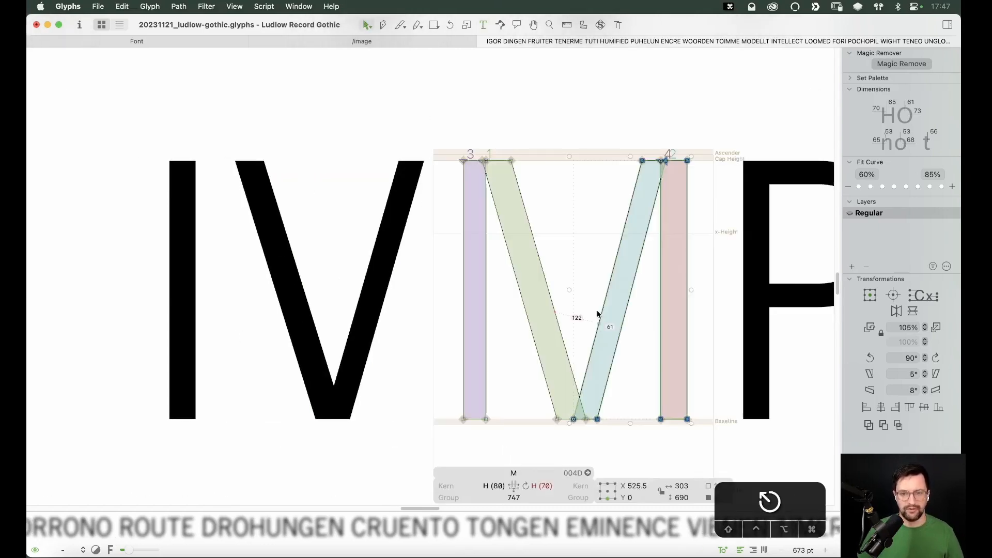
key(Escape)
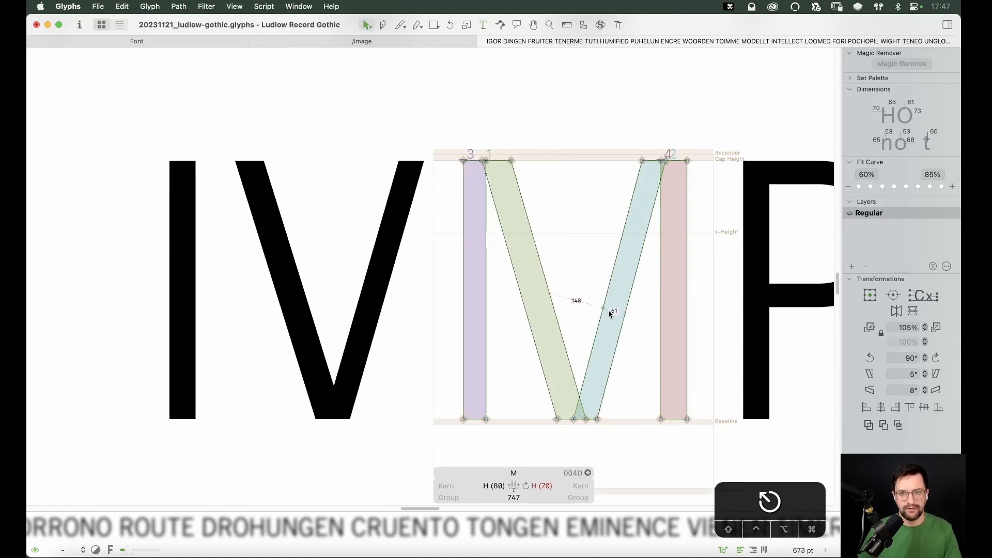
key(space)
key(space)
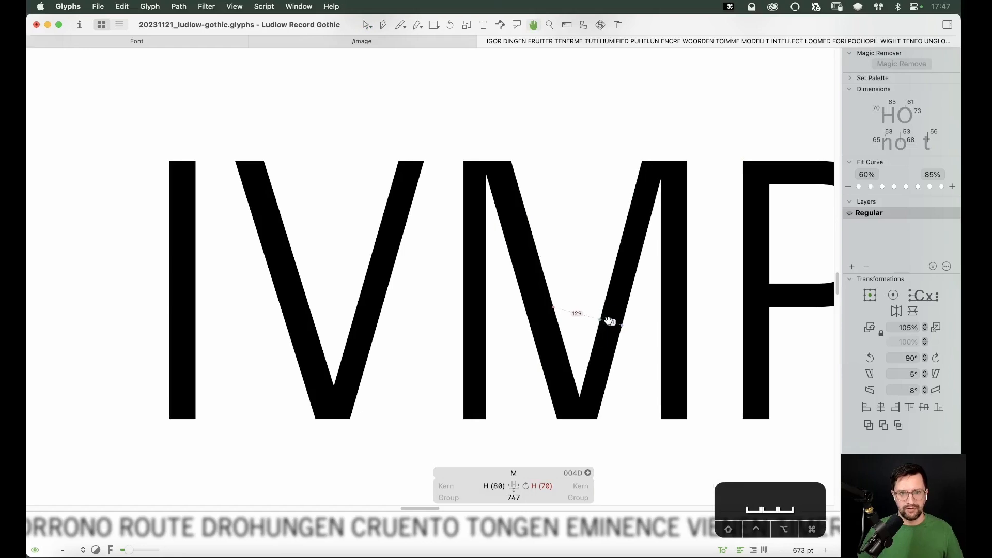
key(space)
Step: Move the M's left stem 5 units right and preview the filled shape beside the V
double_click(489, 280)
key(shift+Right)
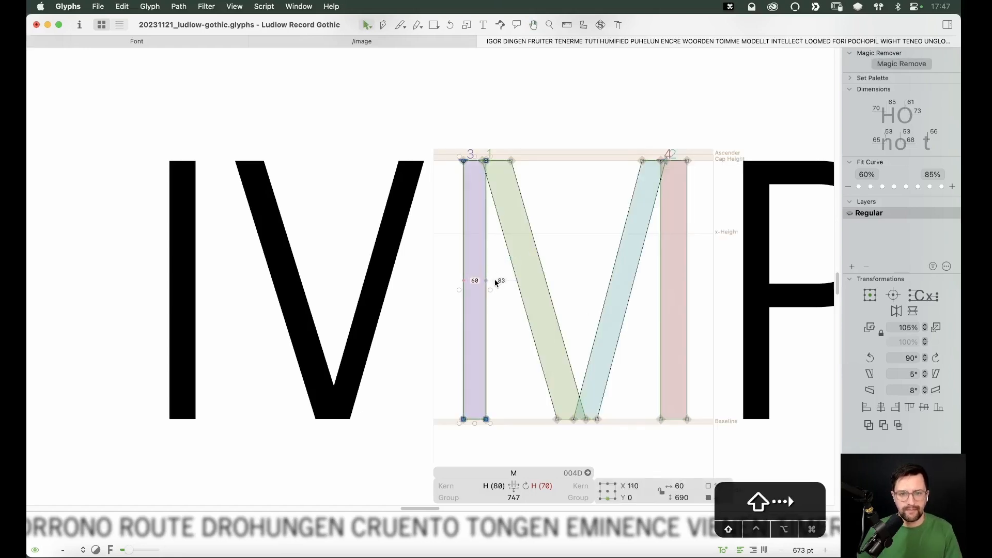
key(space)
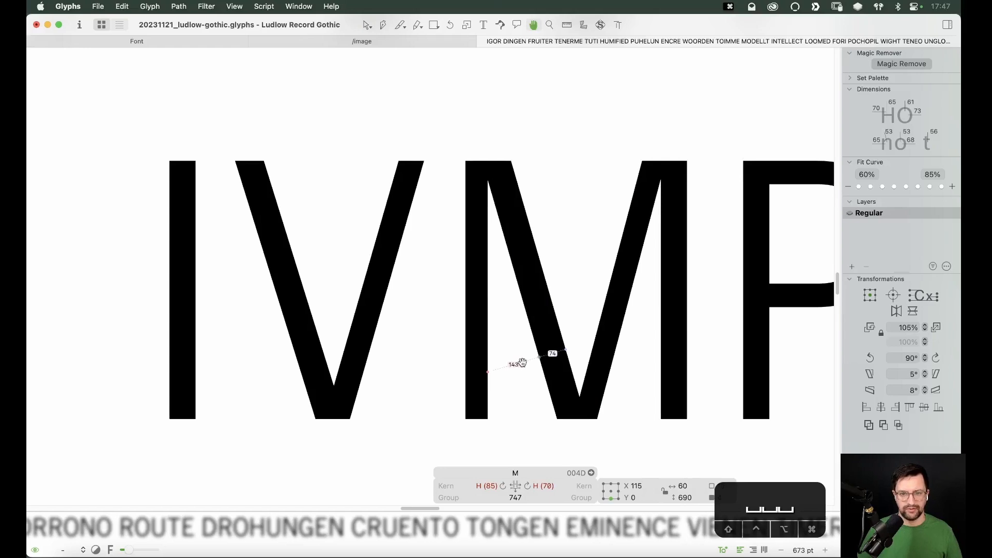
Step: Move the M's left stem and the left edge of its left diagonal 5 units right, and preview the filled shape
click(525, 313)
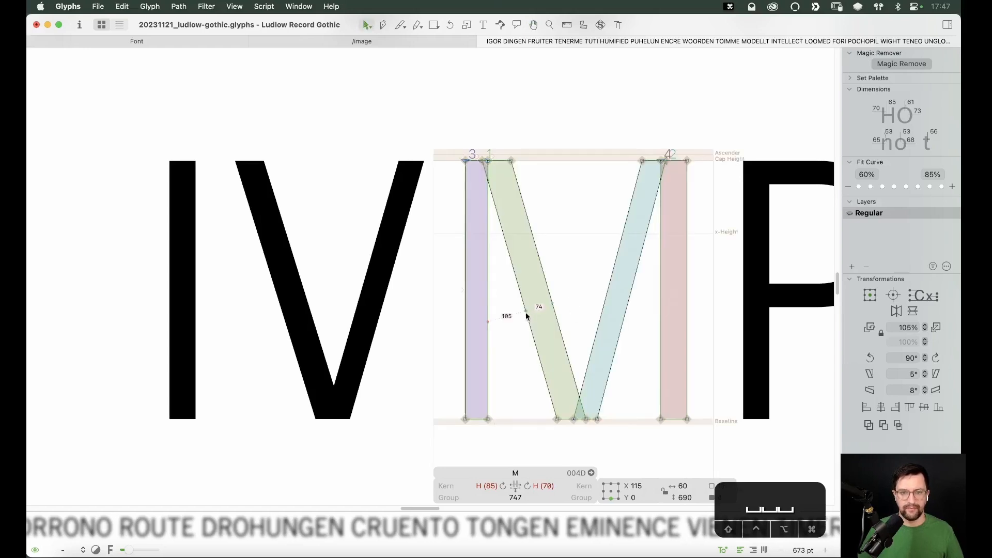
click(525, 313)
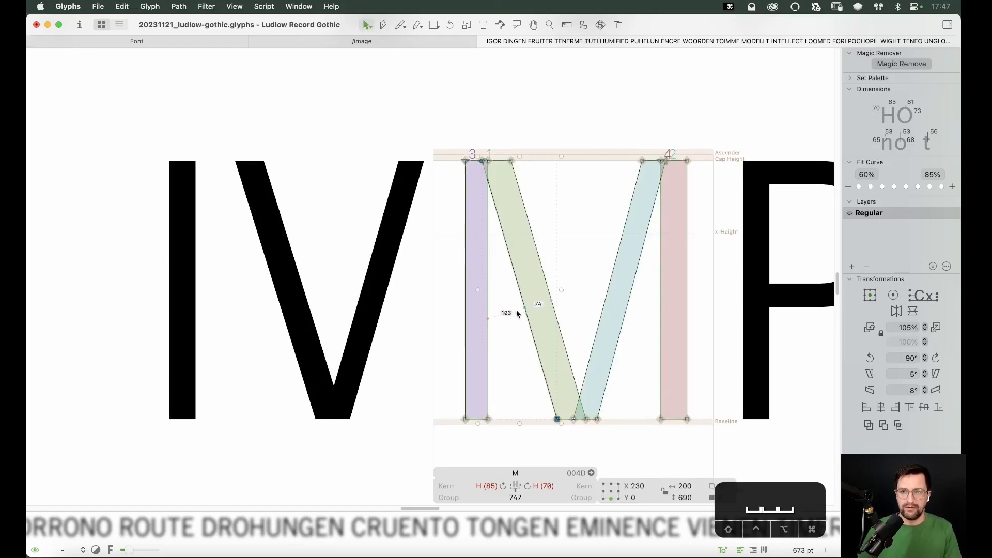
shift+click(490, 309)
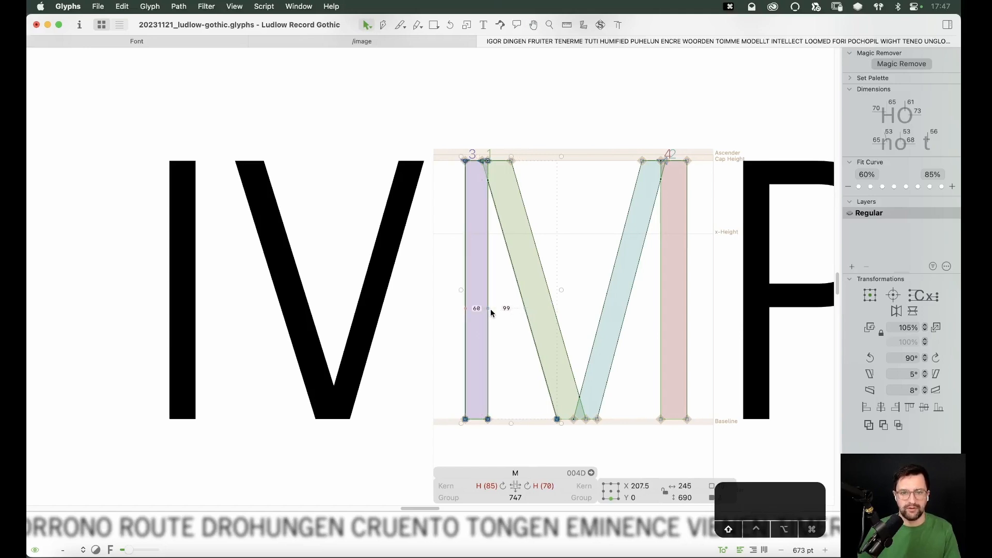
key(Right)
key(Right)
key(Right)
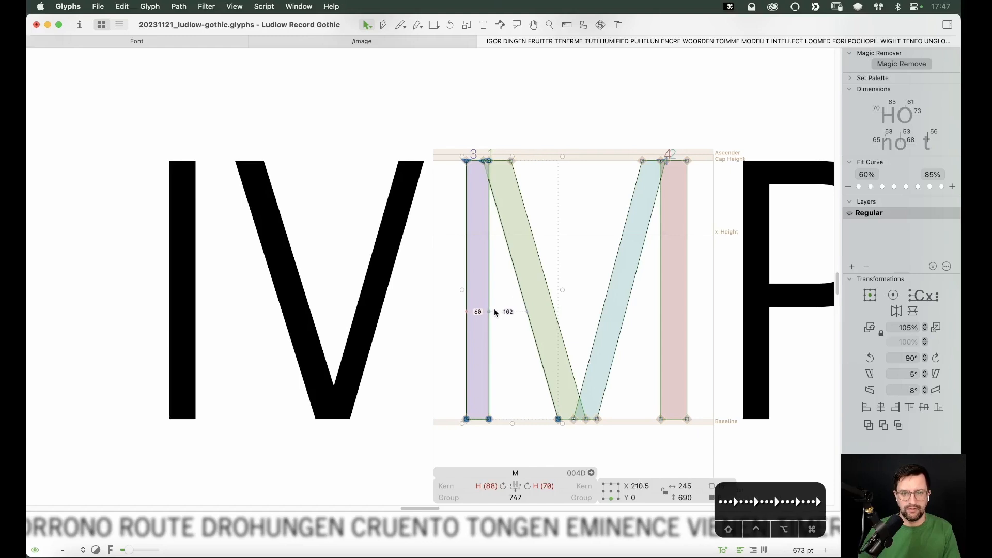
key(Right)
key(Right)
click(562, 276)
key(space)
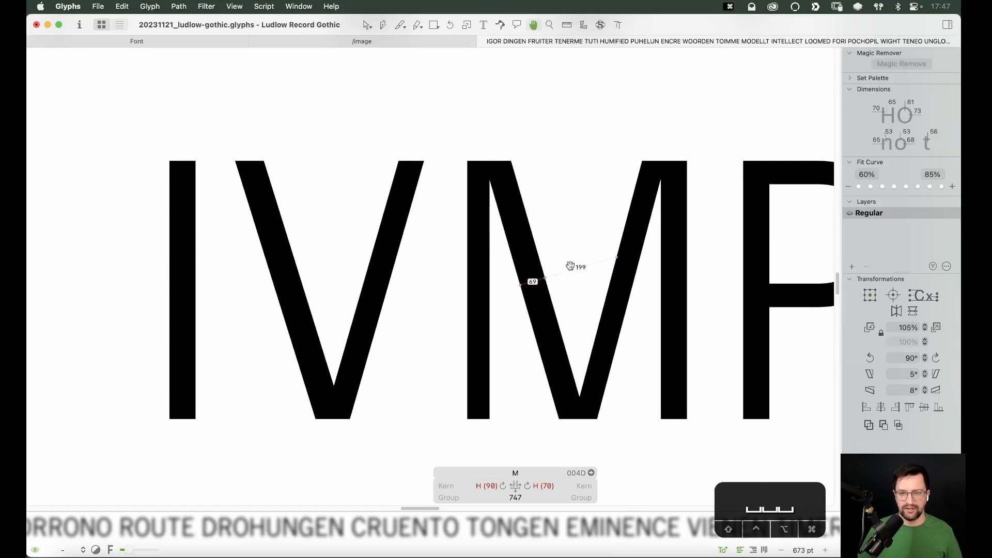
scroll(513, 274, right, 3)
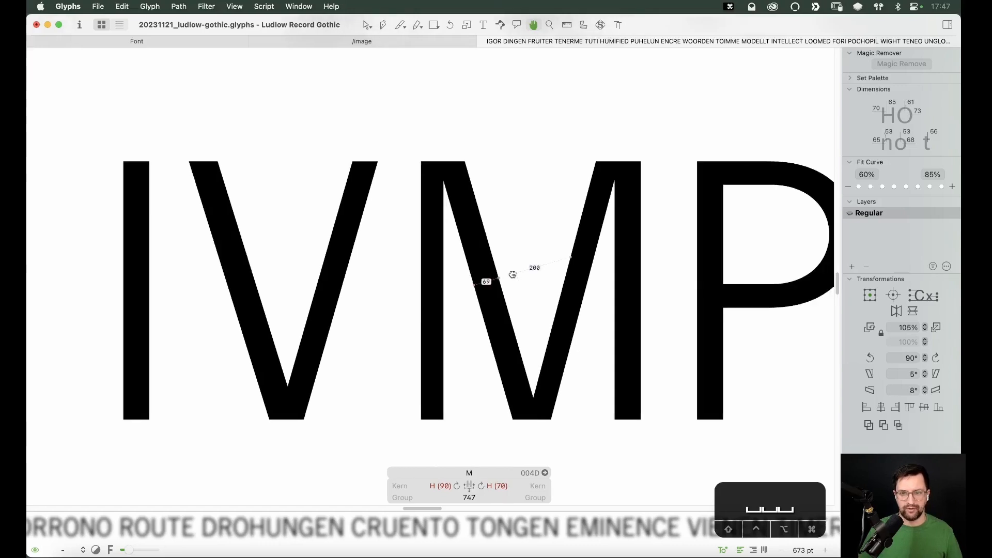
key(space)
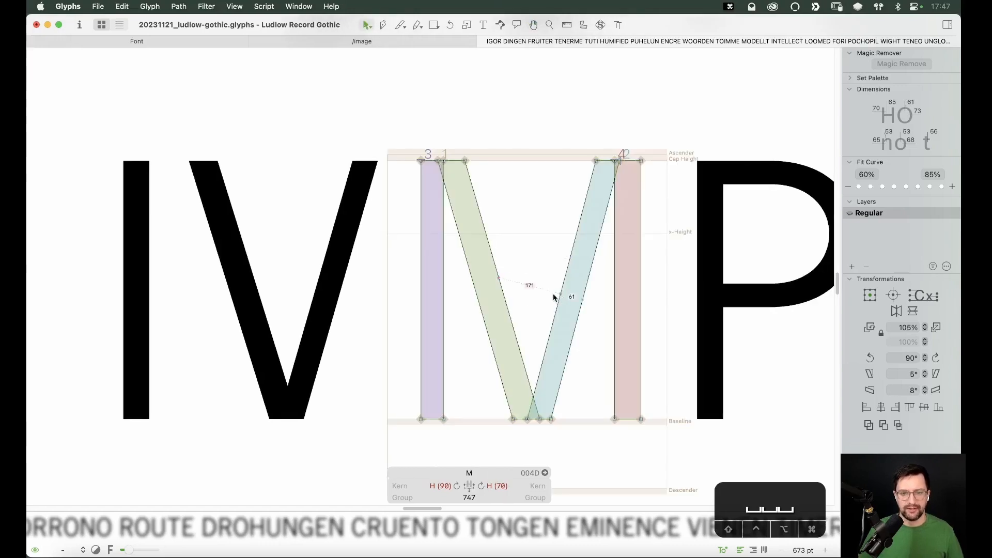
Step: Thicken the M's left stem and right diagonal by moving their left edges 3 units left, and update the H-linked sidebearings
click(422, 321)
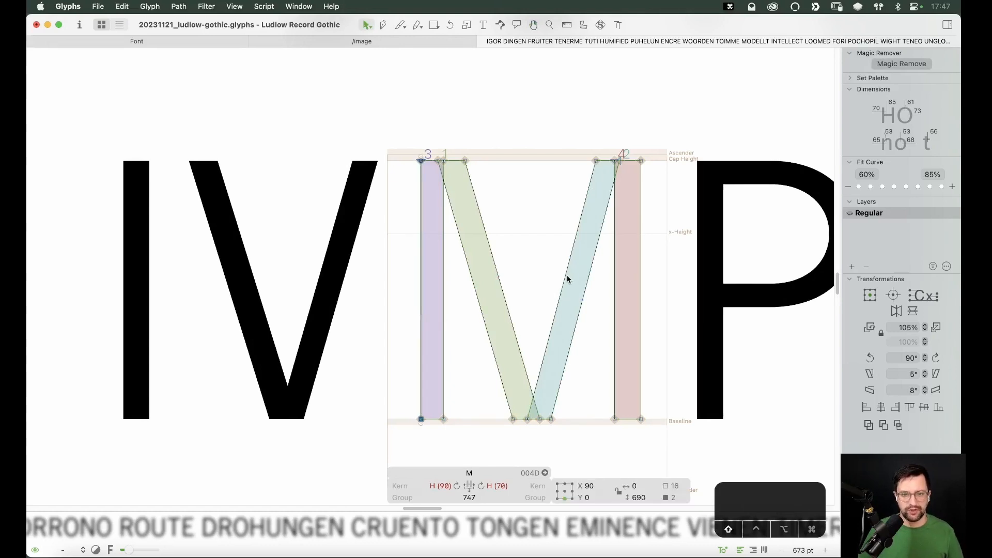
shift+click(563, 284)
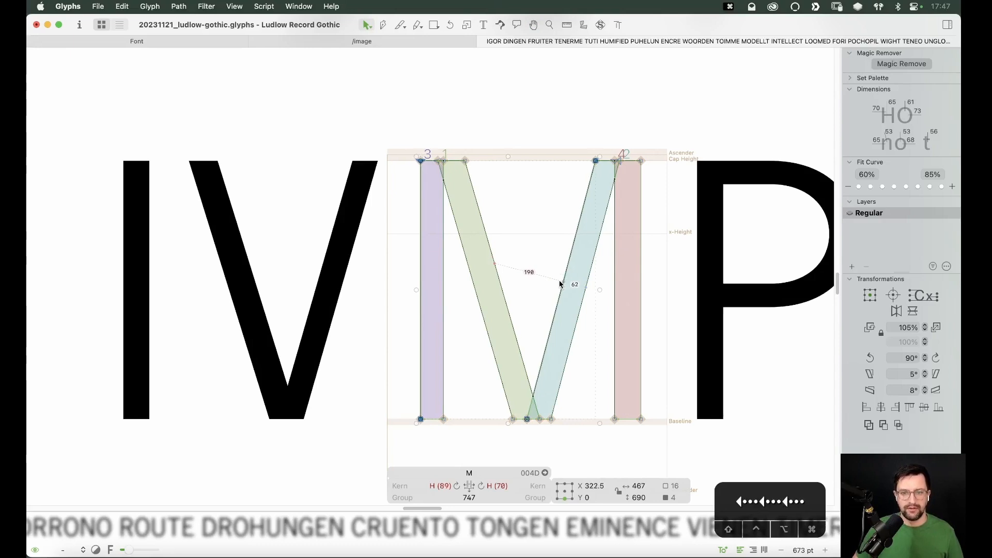
key(Left)
key(Left)
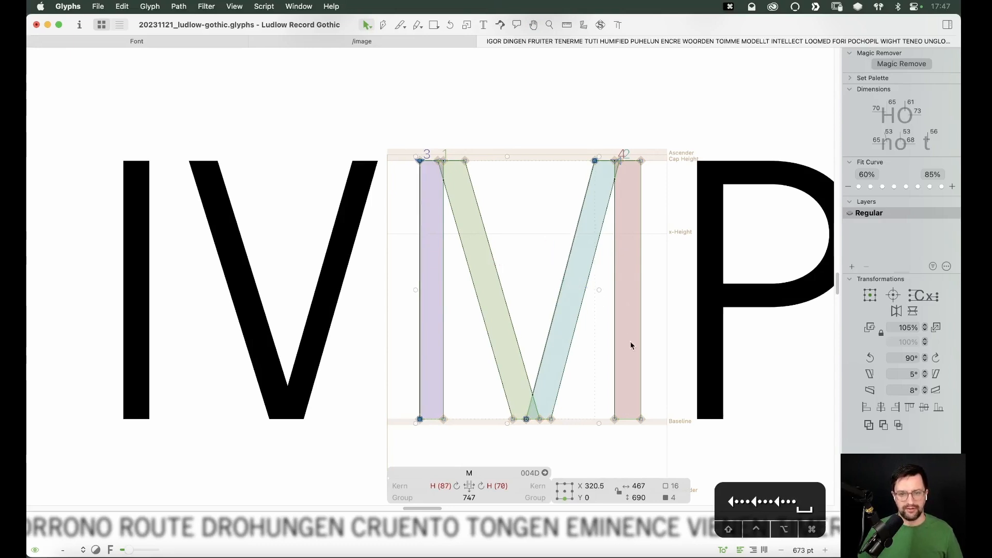
key(space)
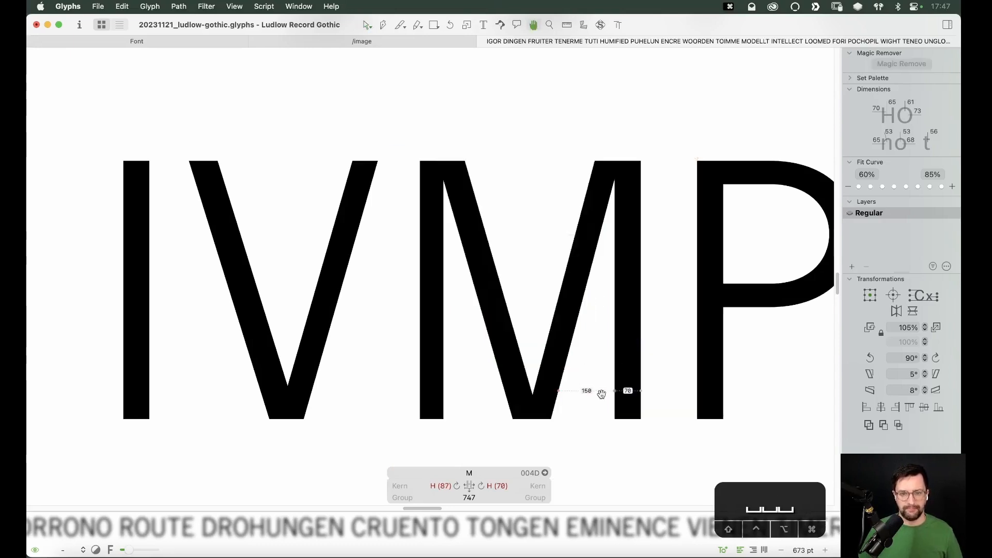
key(ctrl+super+m)
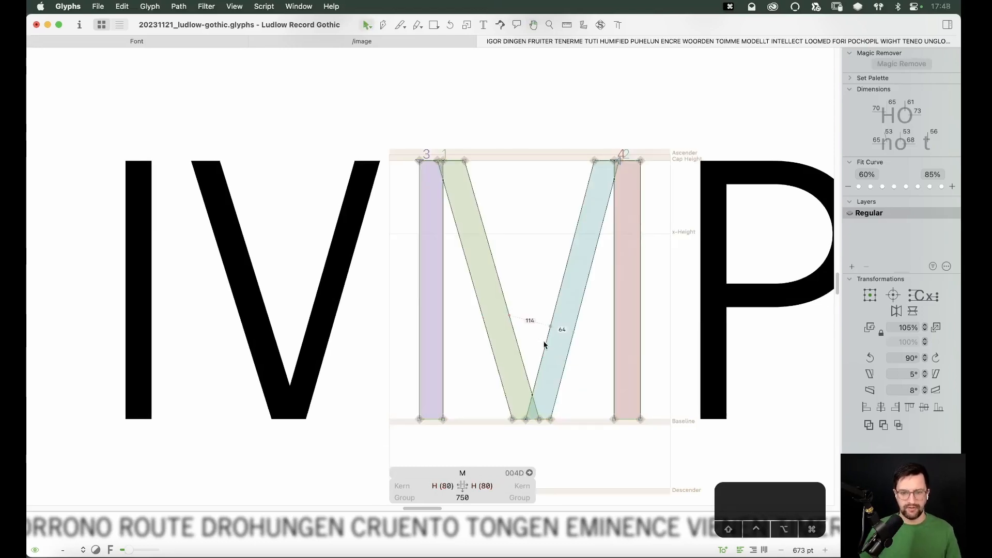
Step: Try to show the text block at its actual size
key(super+0)
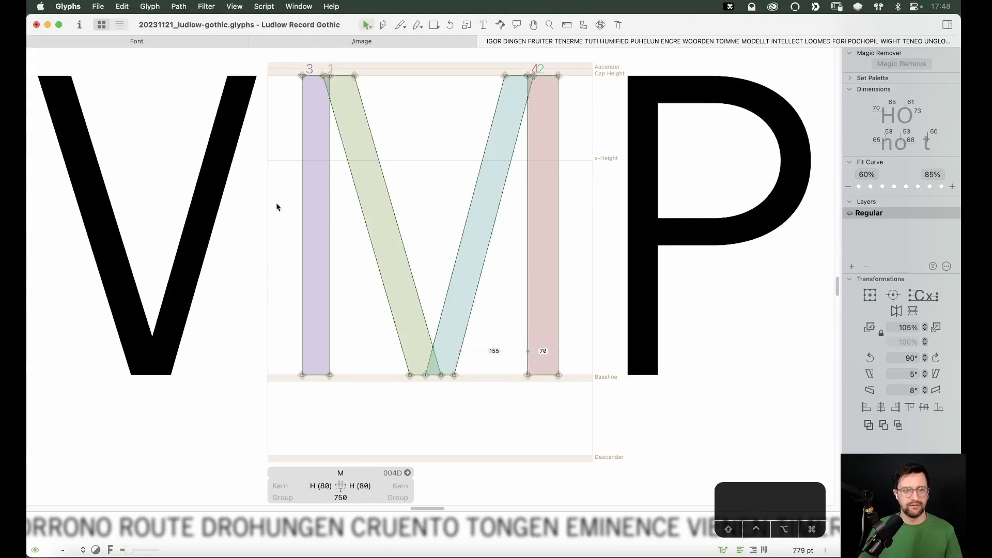
key(t)
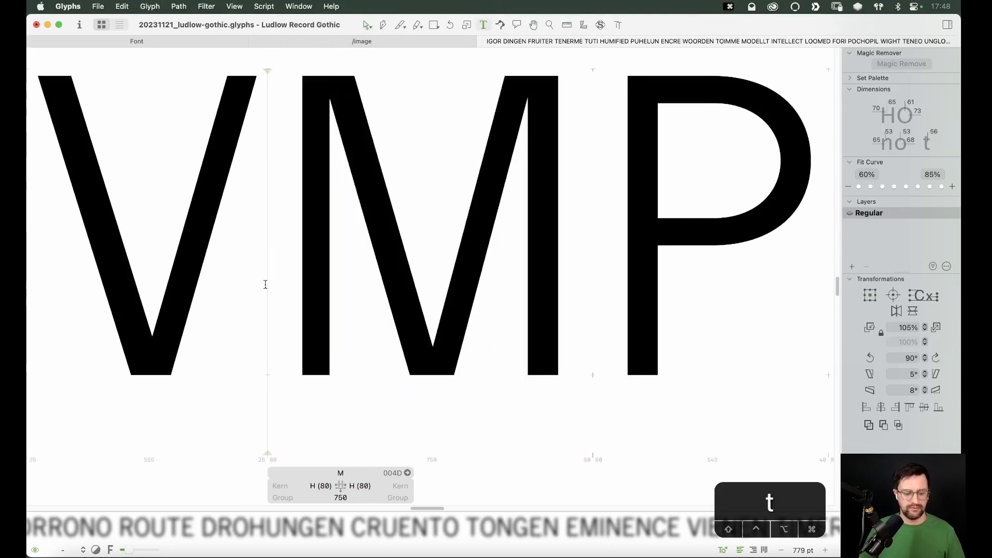
key(super+0)
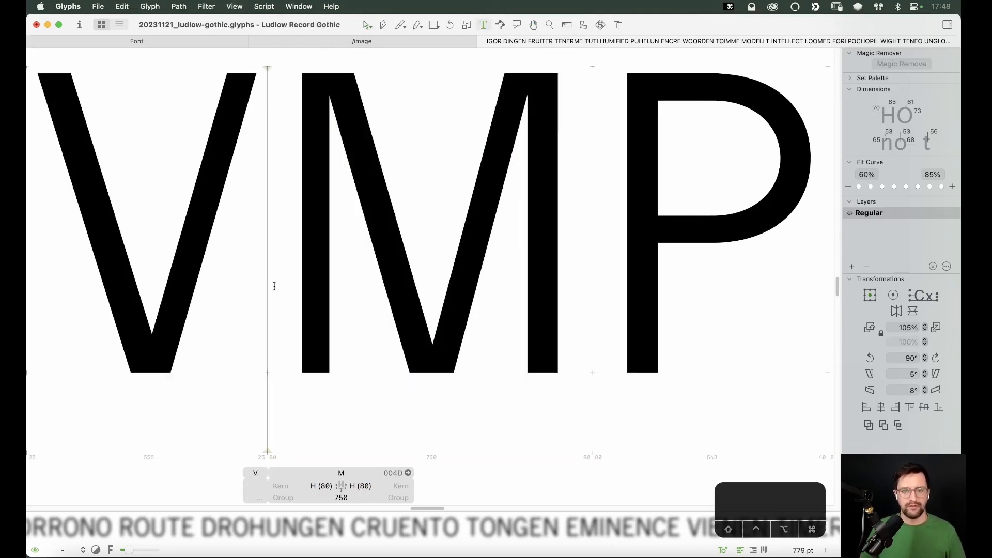
click(234, 7)
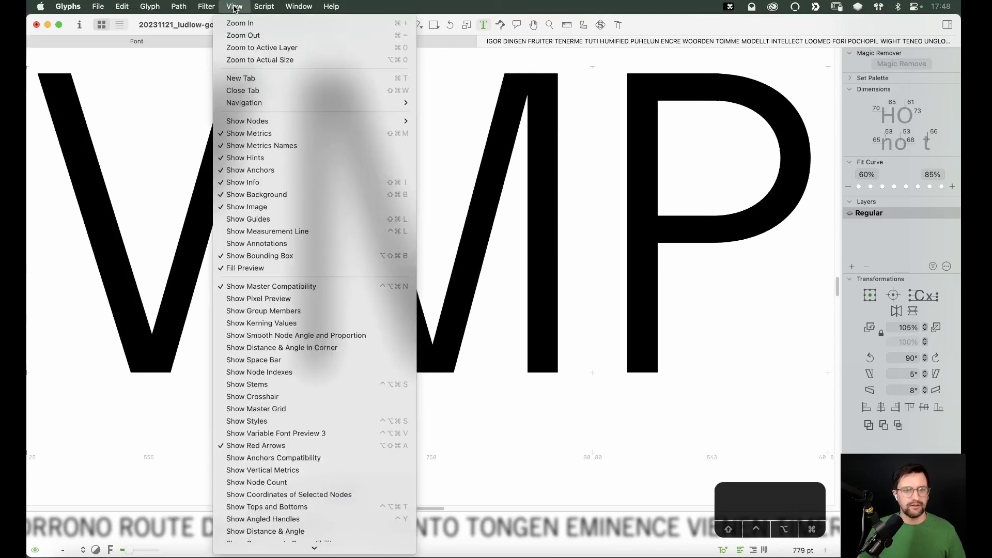
click(246, 61)
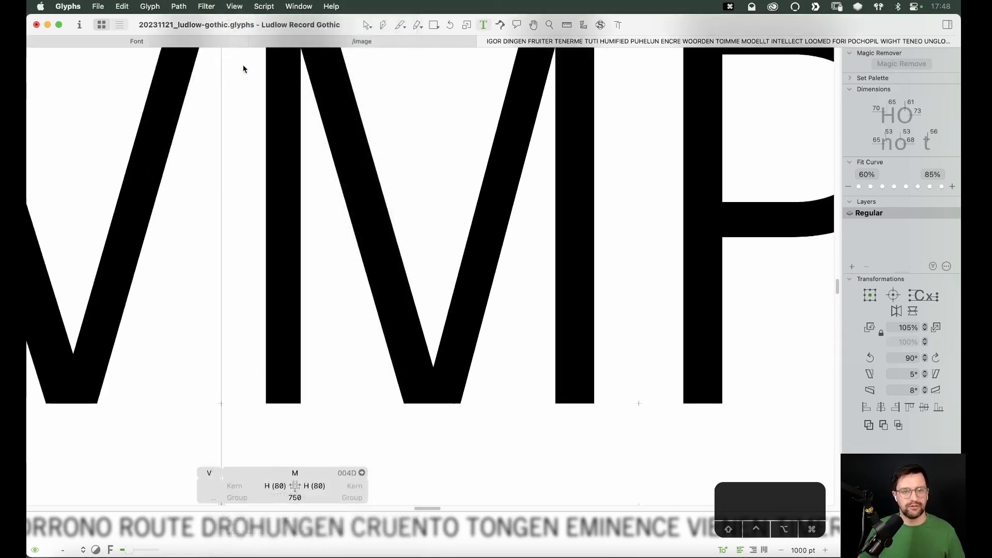
click(240, 6)
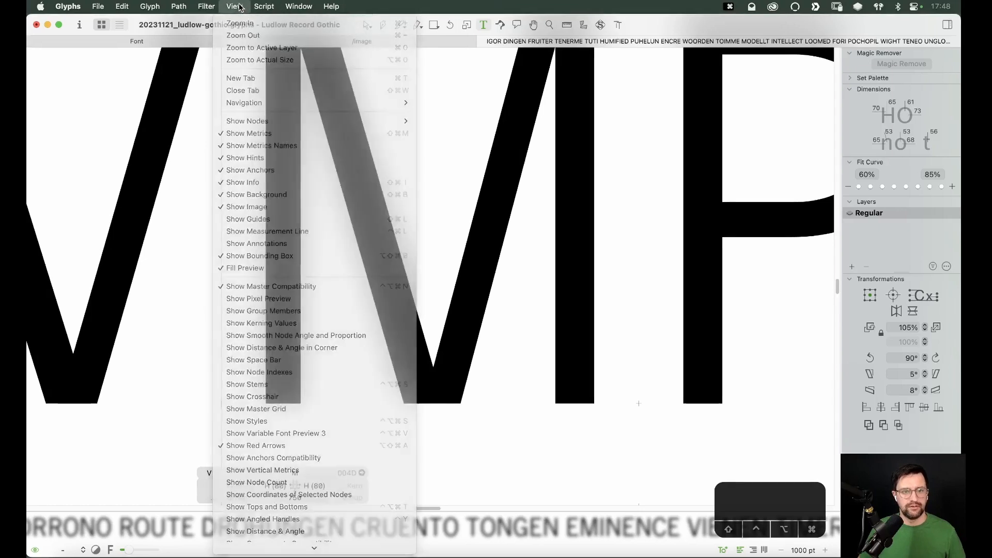
click(237, 7)
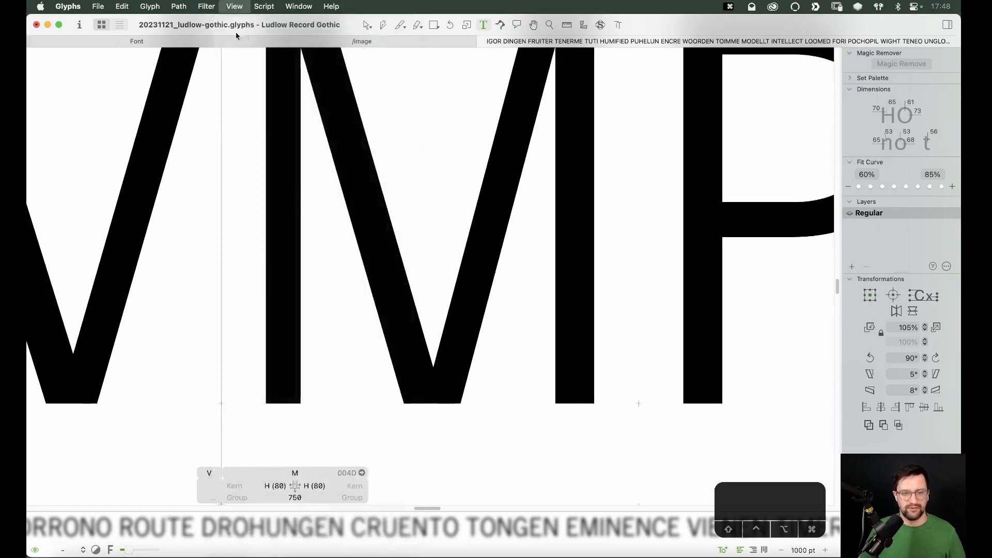
key(Escape)
Step: Set the text display size to 24 pt and examine the M across the whole all-caps text block
click(807, 550)
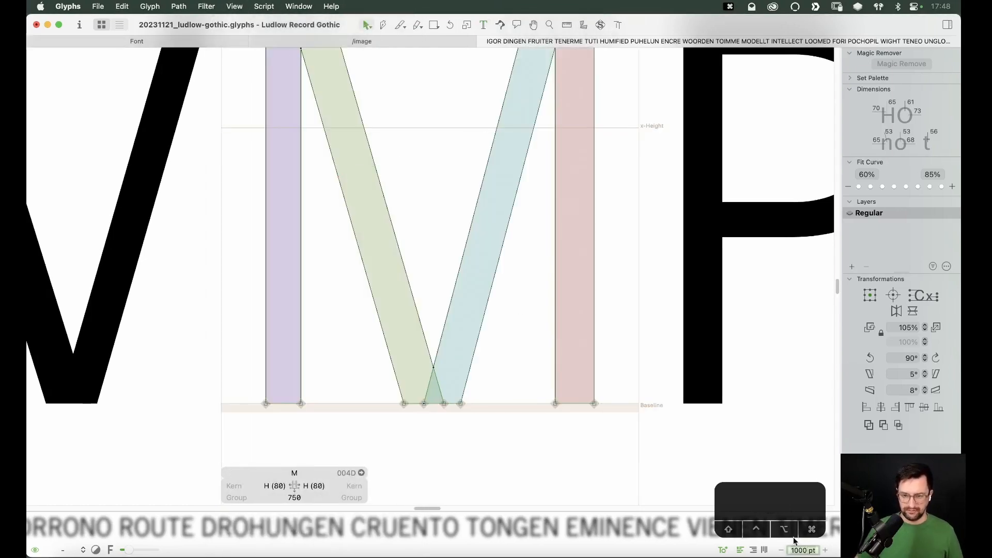
text(24)
key(Return)
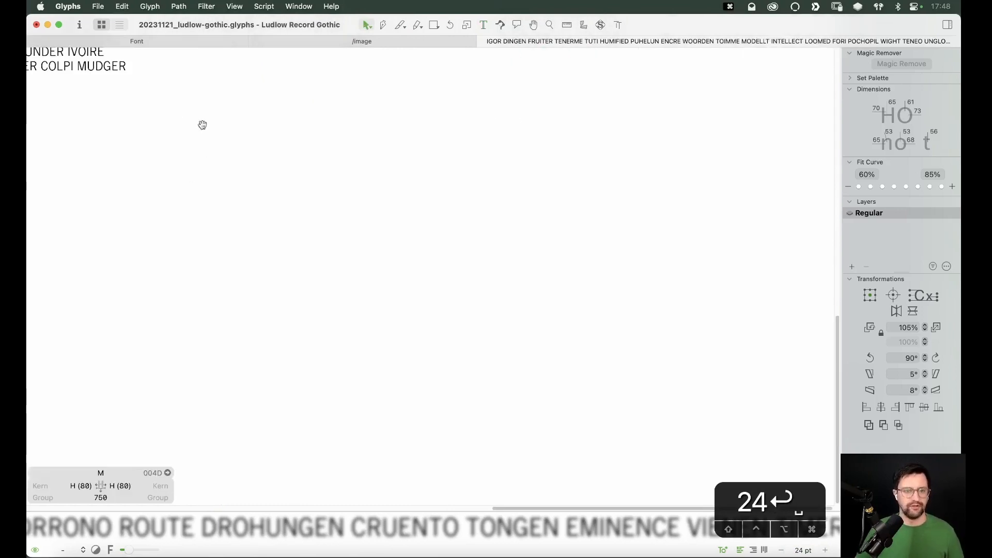
key(space)
drag(670, 385, 725, 458)
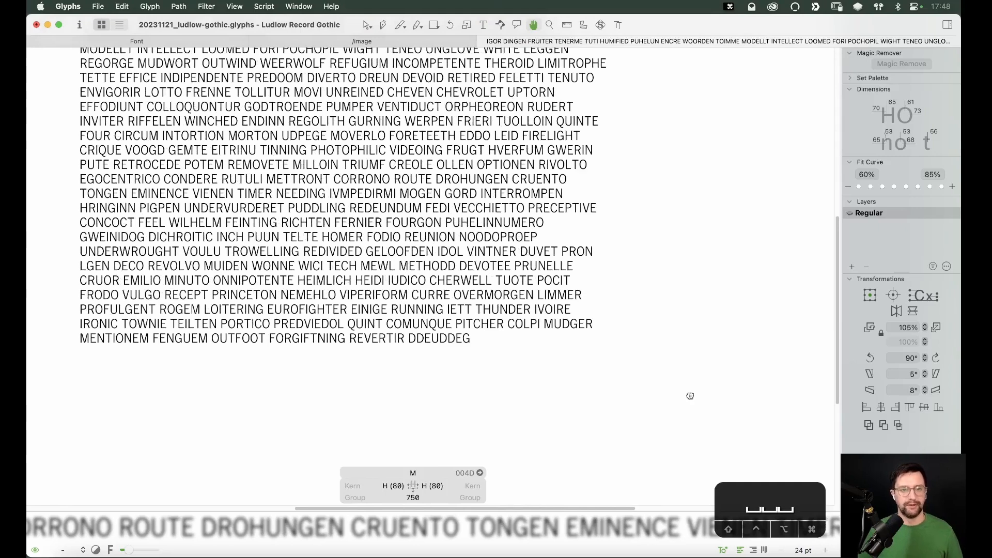
drag(679, 179, 683, 204)
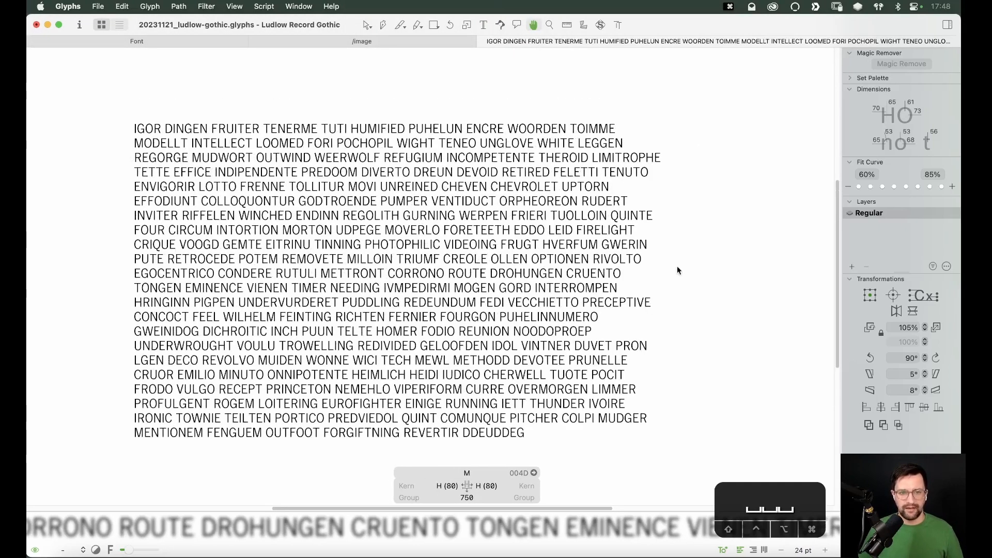
key(v)
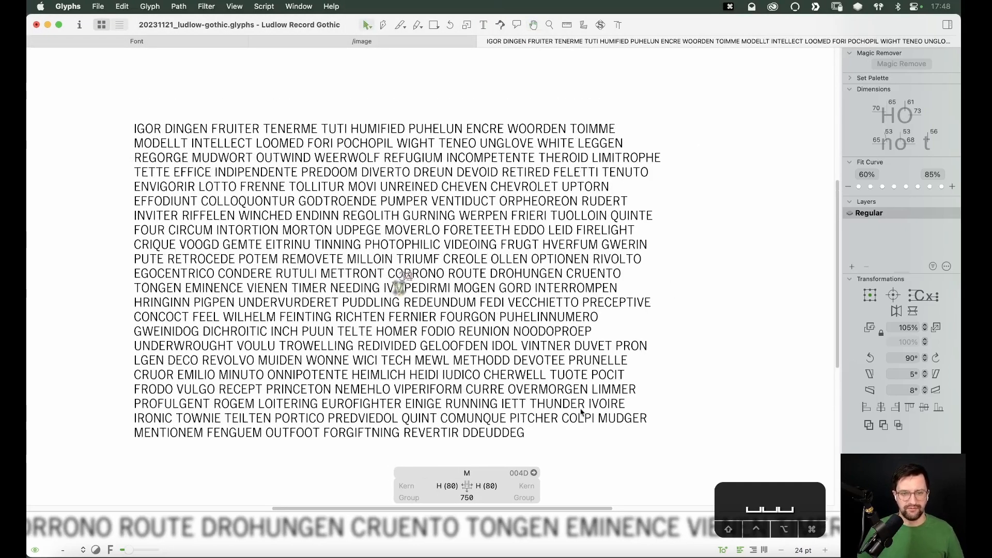
key(t)
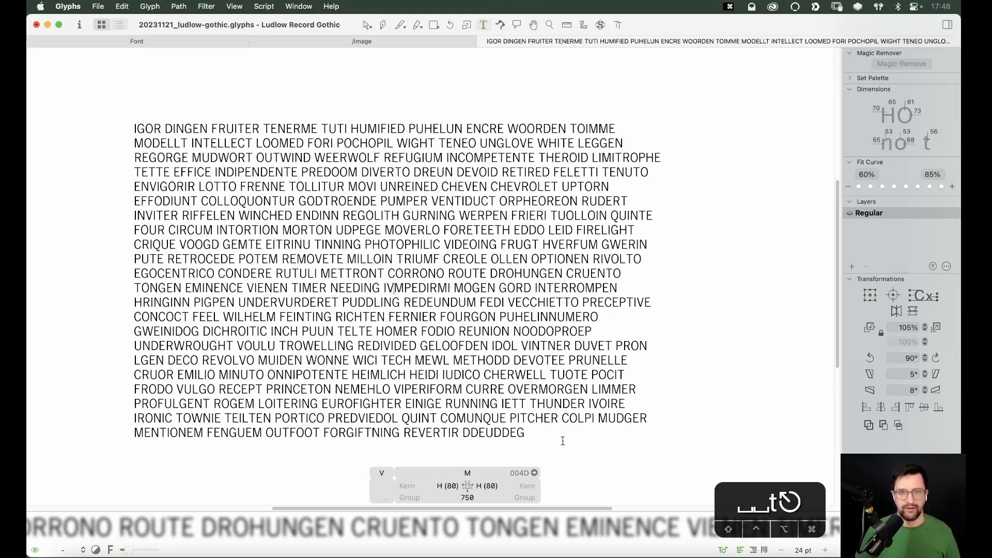
key(Escape)
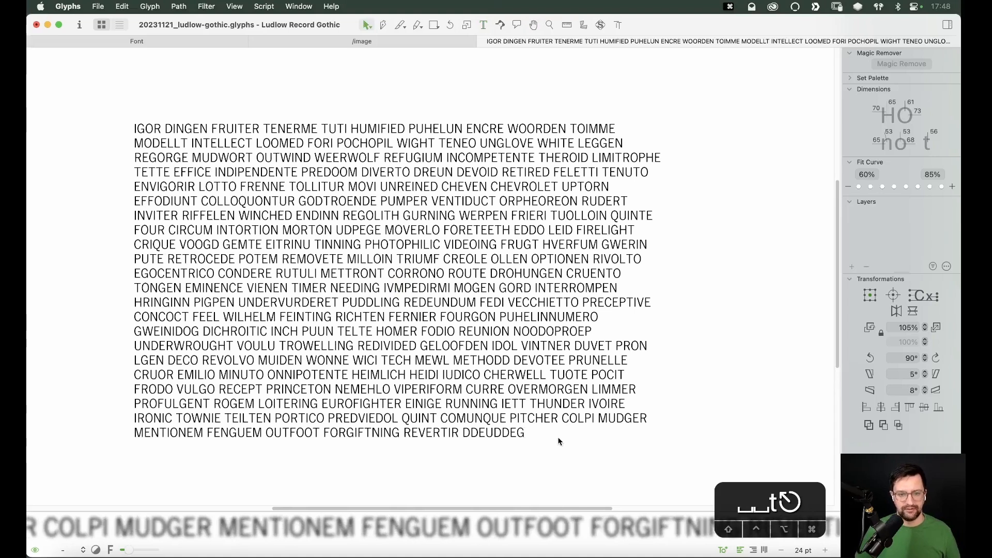
Step: Save the font file and close the all-caps test text, returning to the glyph overview
key(super+s)
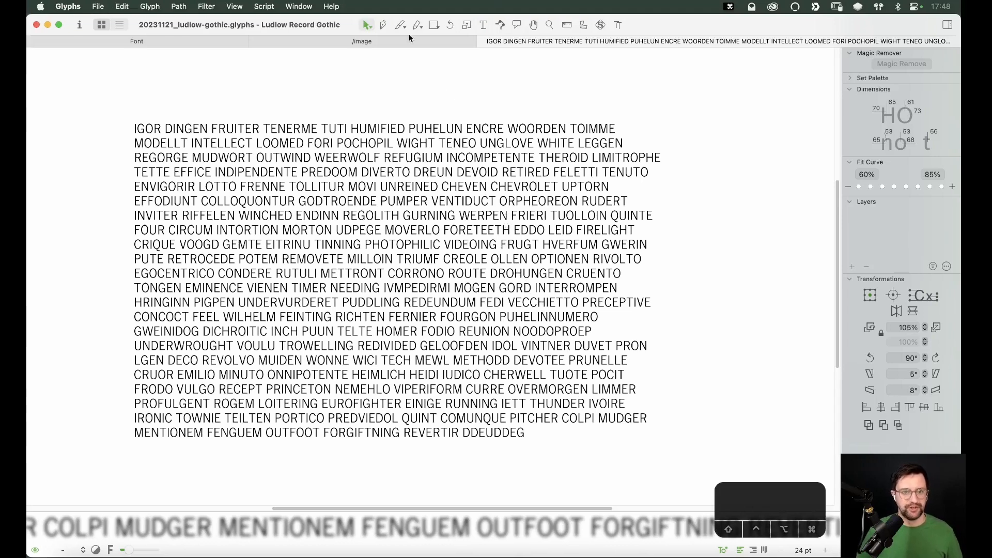
click(482, 41)
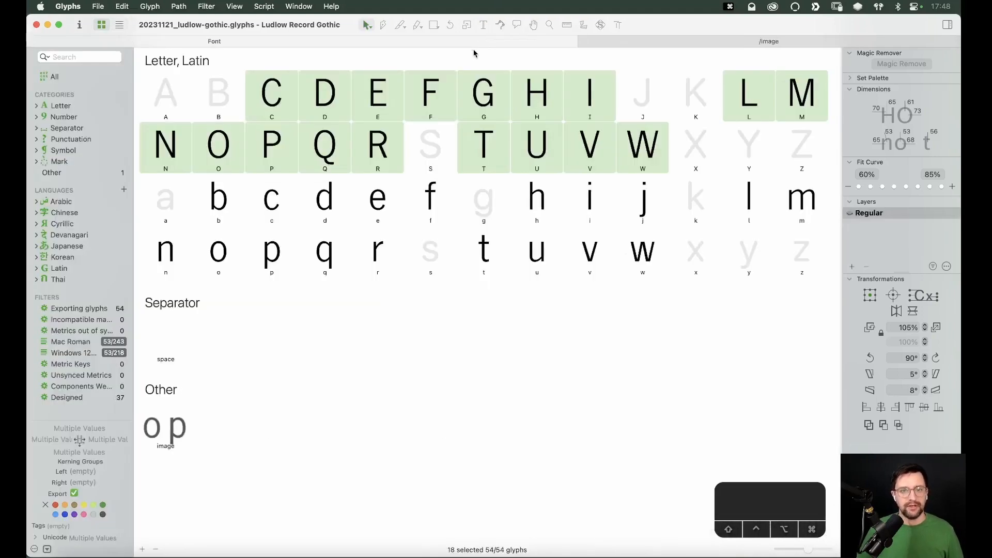
click(688, 162)
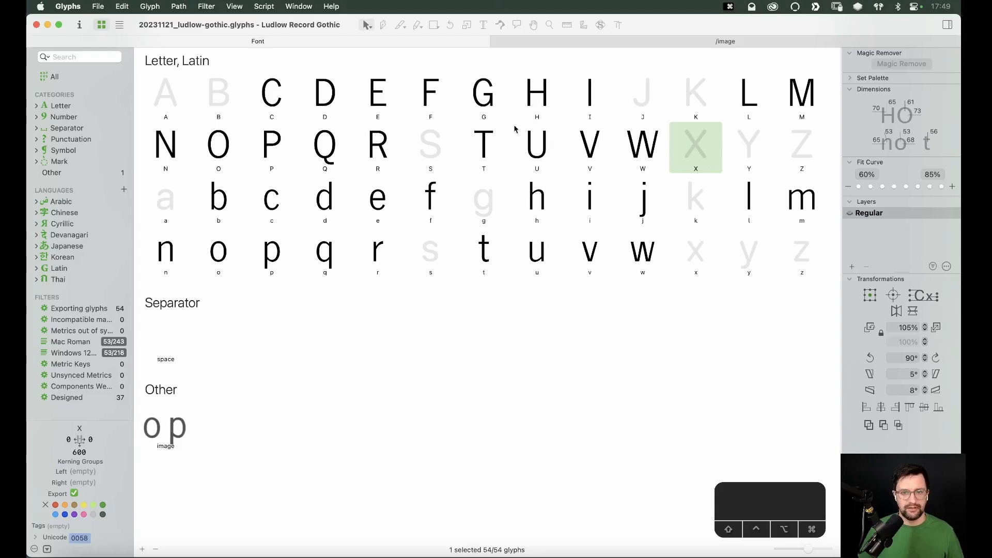
Step: Open the capital A and paste into it the record-gothic-regular.jpg specimen scan copied from the image glyph
double_click(167, 95)
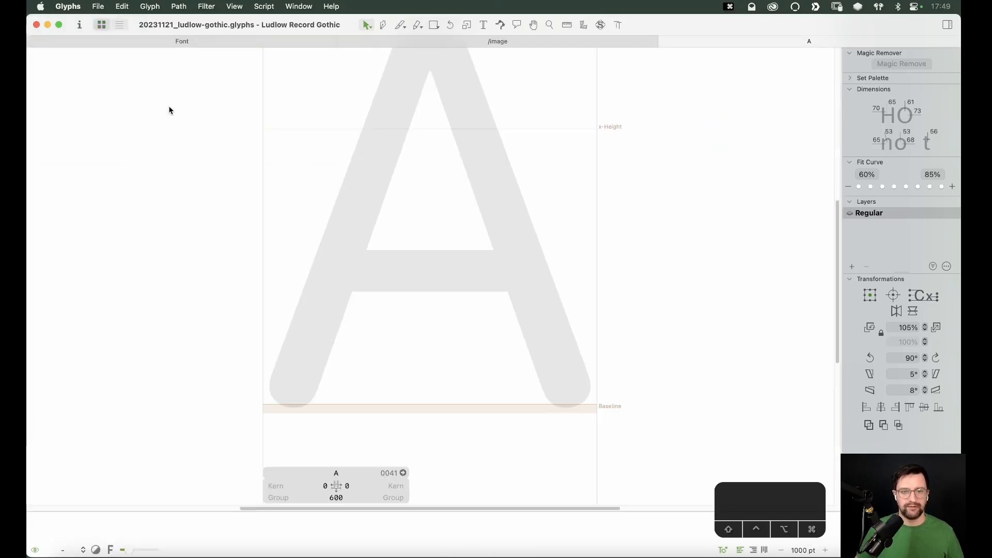
key(super+minus)
key(super+minus)
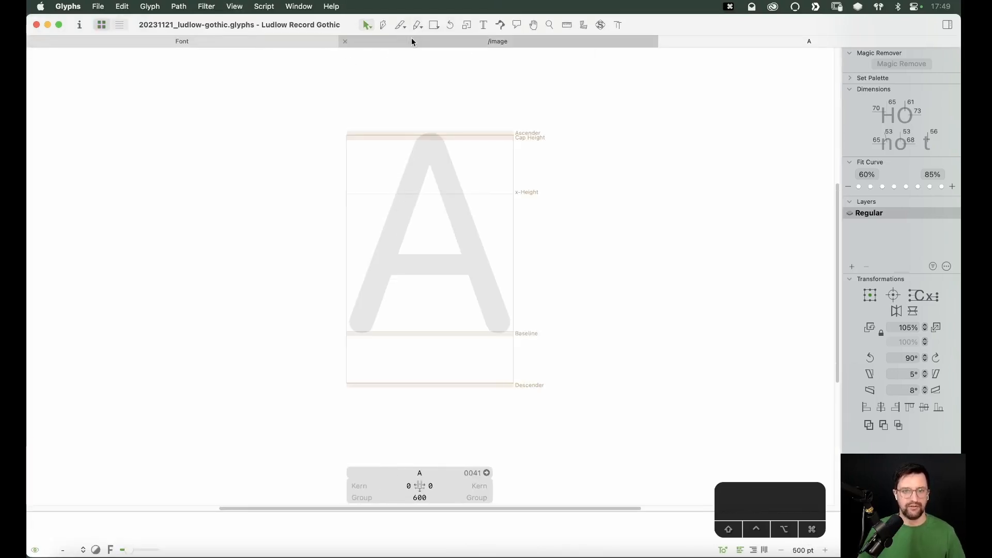
click(411, 40)
key(super+c)
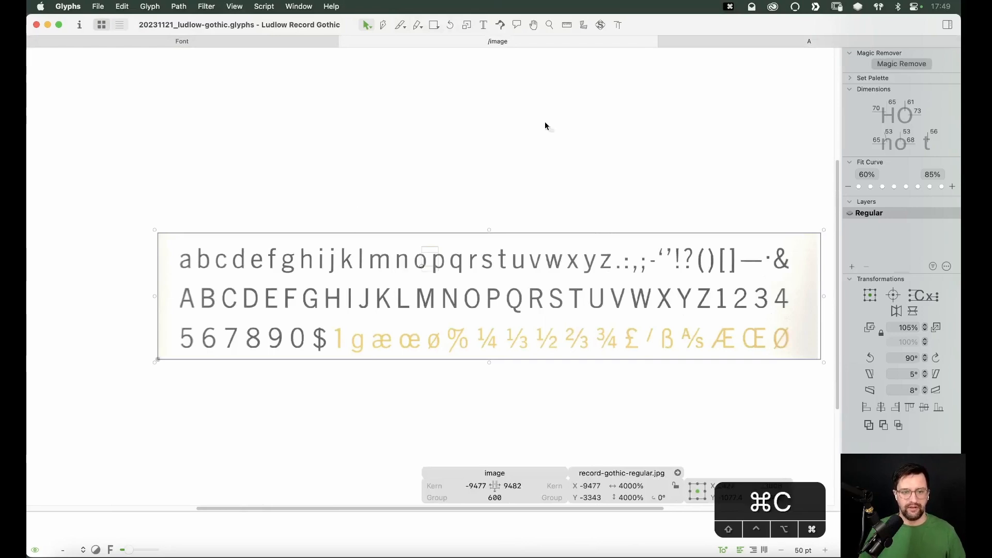
click(691, 39)
key(super+v)
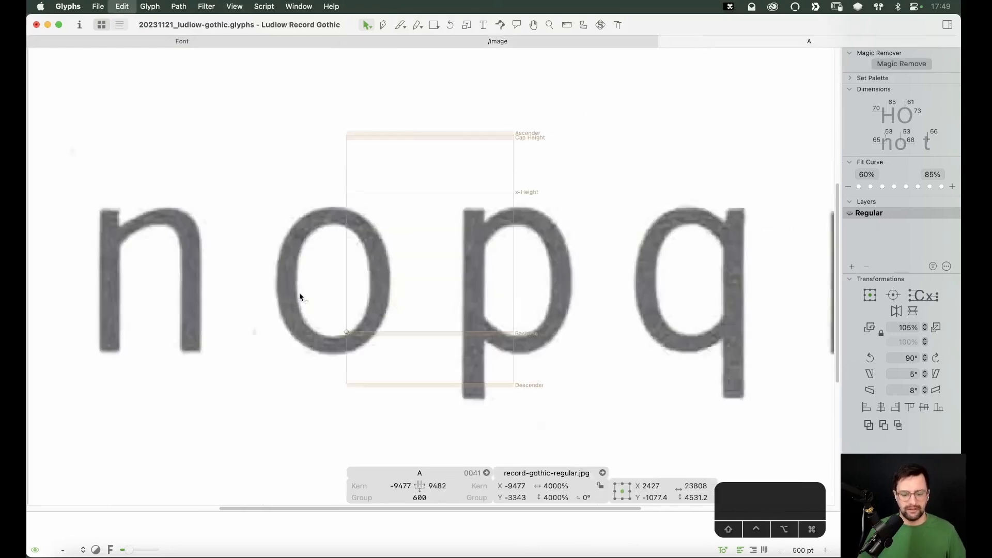
Step: Move the specimen scan so its capital A sits on the baseline inside the glyph's width, and lock the image
key(super+minus)
key(super+minus)
key(super+minus)
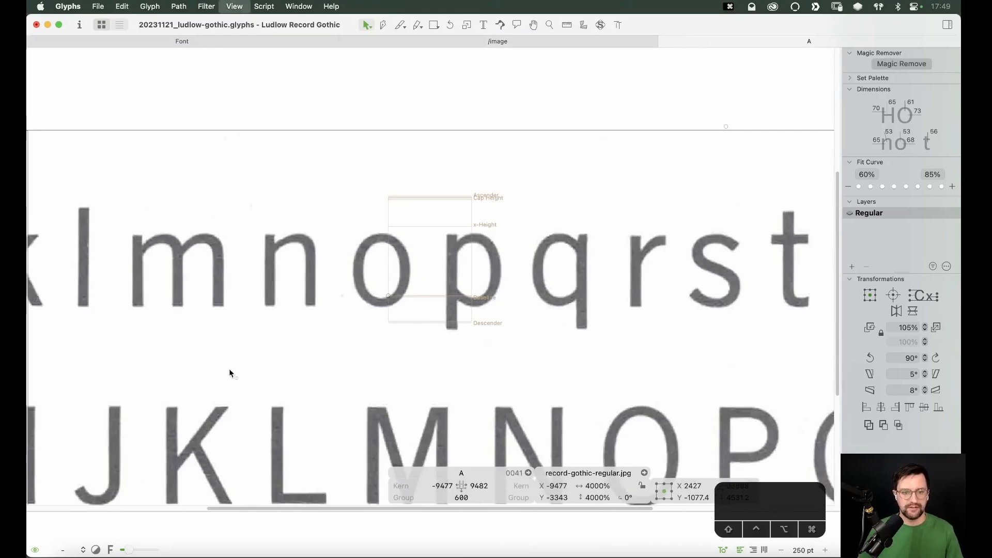
key(super+minus)
drag(532, 326, 691, 272)
drag(221, 253, 533, 254)
key(super+equal)
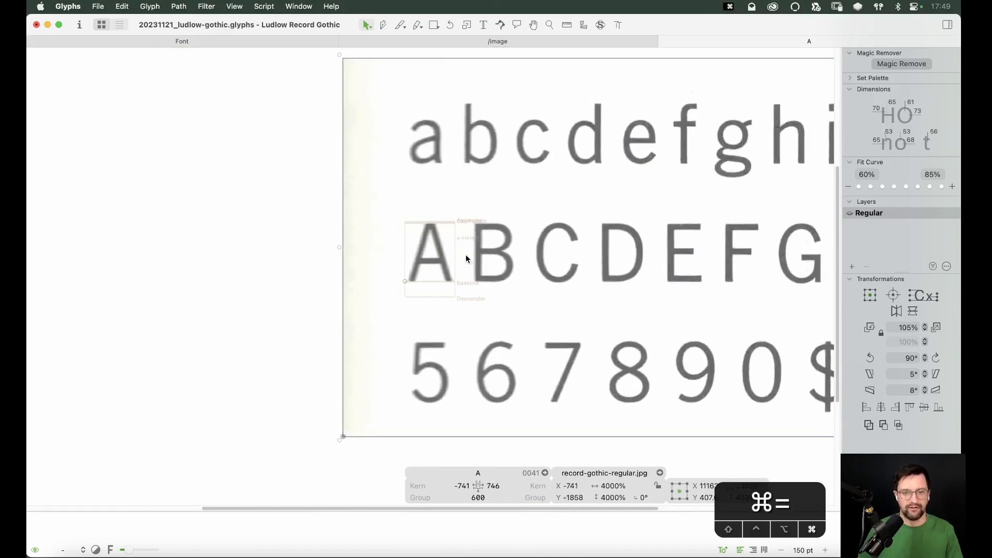
key(super+equal)
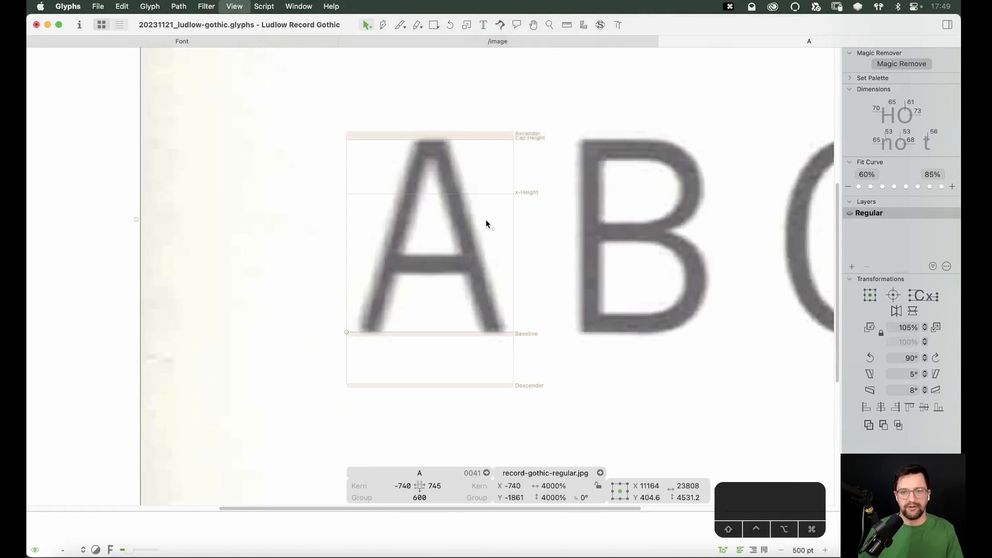
right_click(565, 188)
click(578, 200)
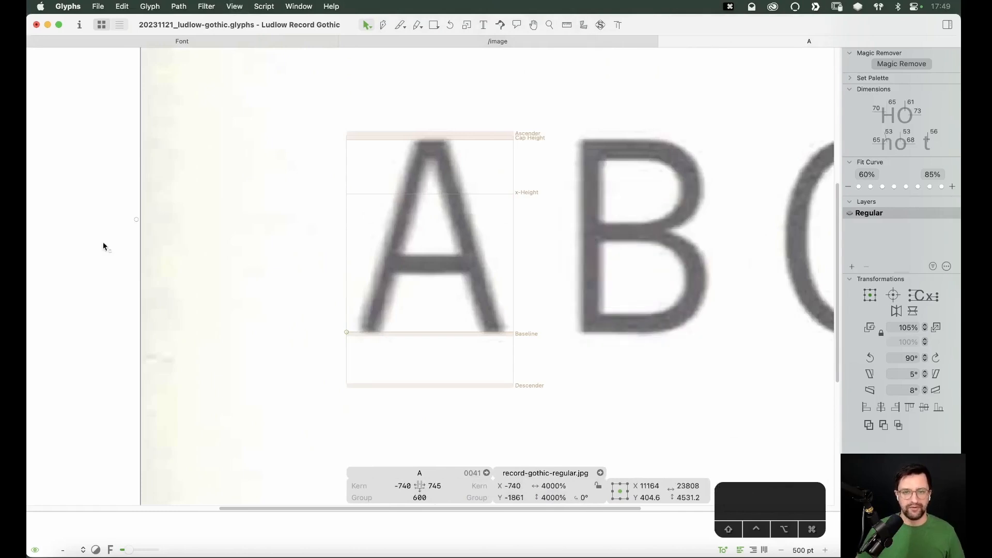
Step: Add the capital V and the capital H as components in the A glyph
key(super+f)
text(V)
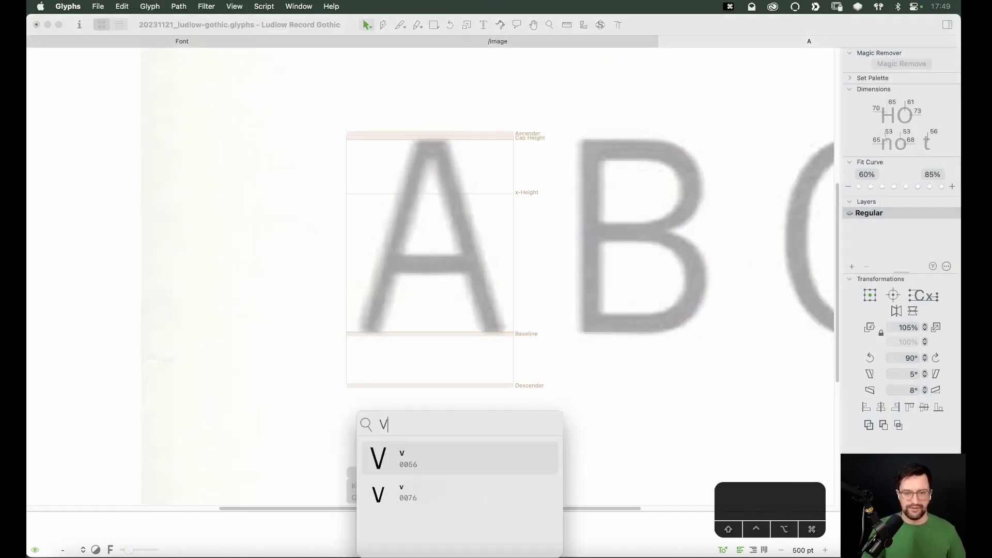
key(Return)
key(shift+super+c)
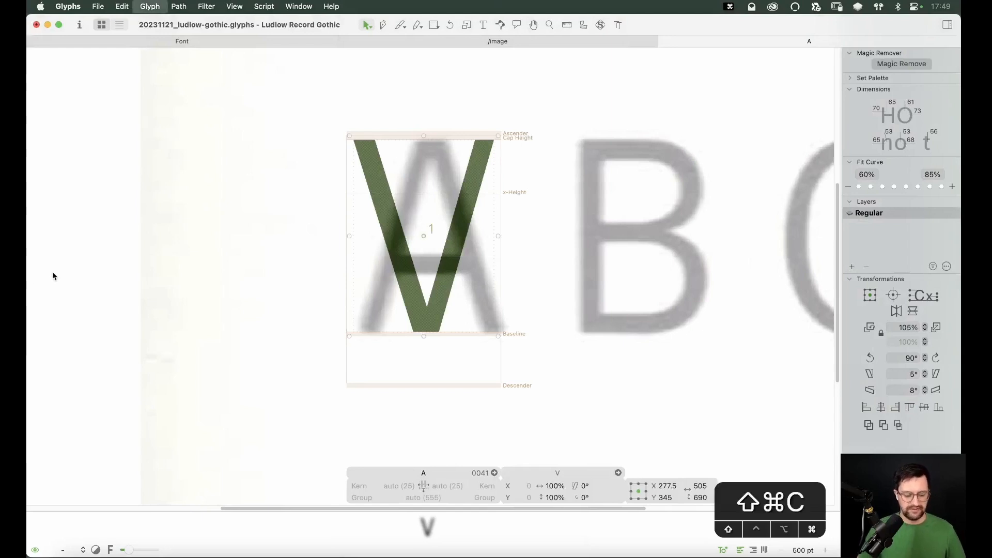
text(H)
key(Return)
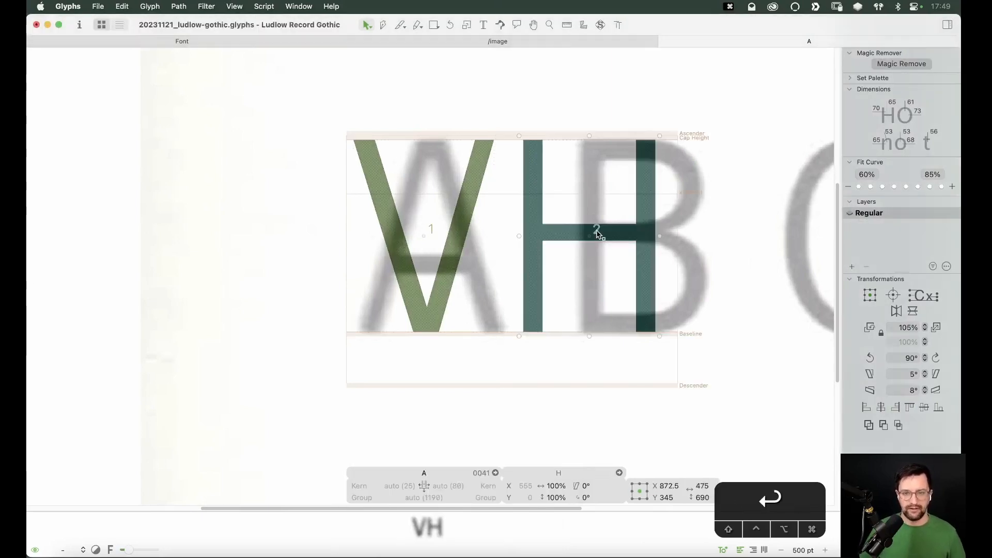
Step: Decompose the H and V components into editable outlines
right_click(598, 233)
click(623, 248)
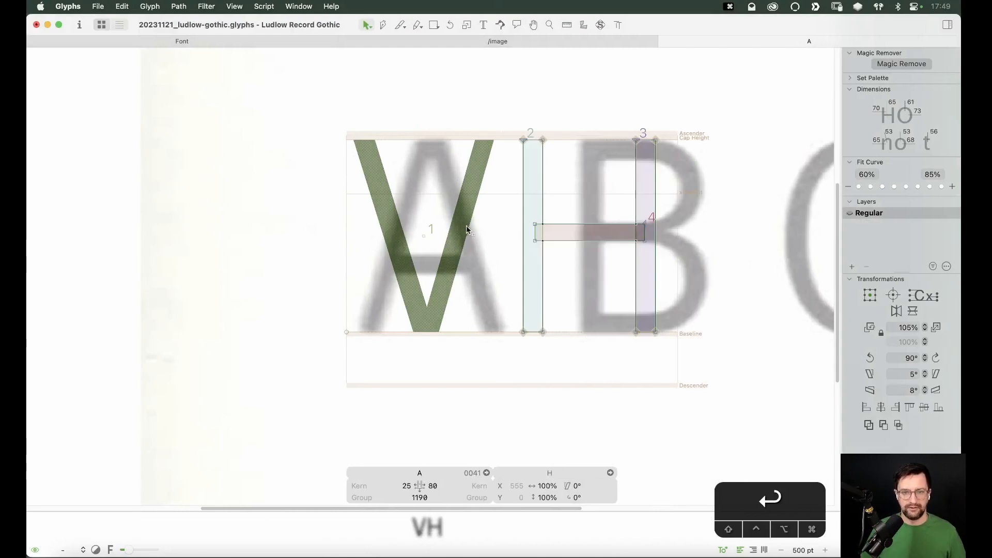
right_click(464, 228)
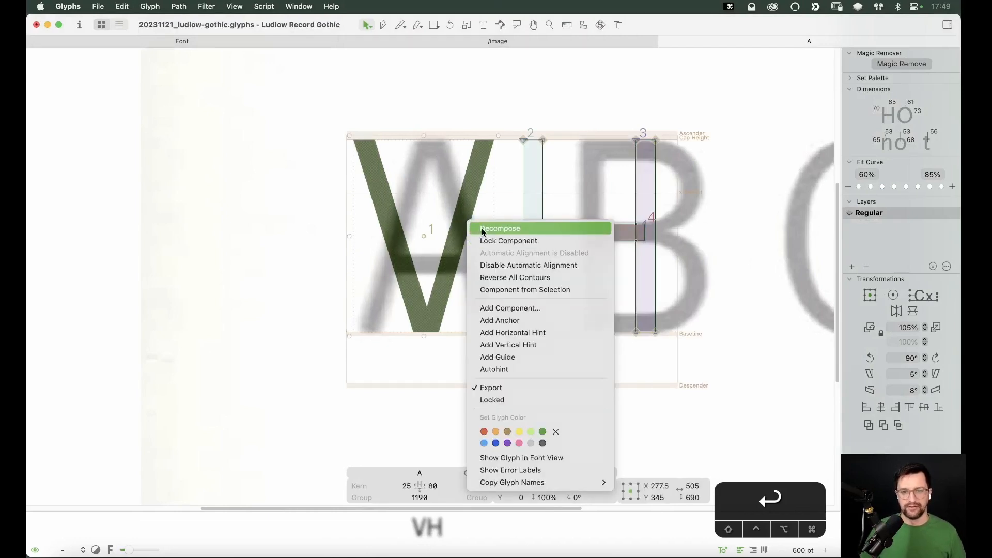
click(484, 235)
Step: Delete both vertical stems of the H, keeping only its crossbar
double_click(542, 185)
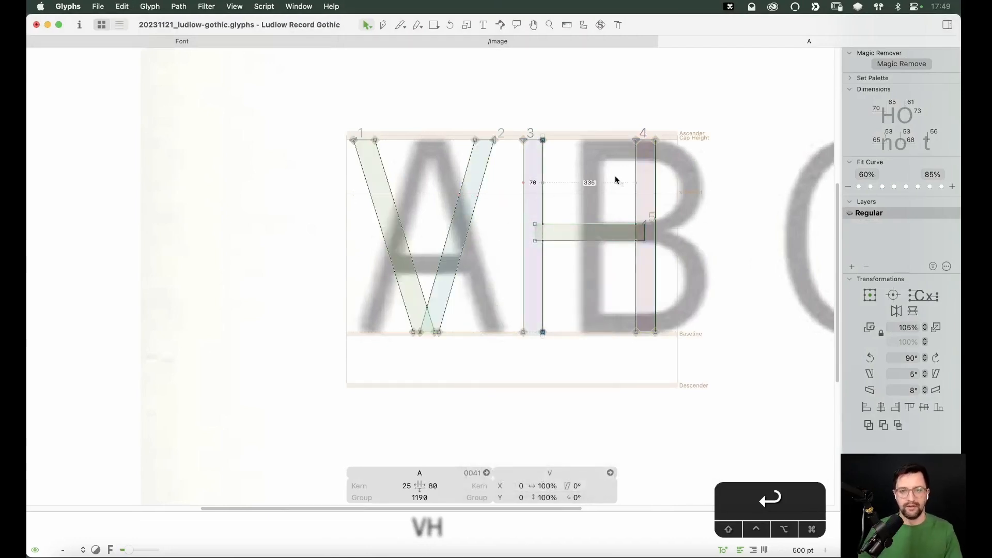
key(BackSpace)
double_click(643, 173)
key(BackSpace)
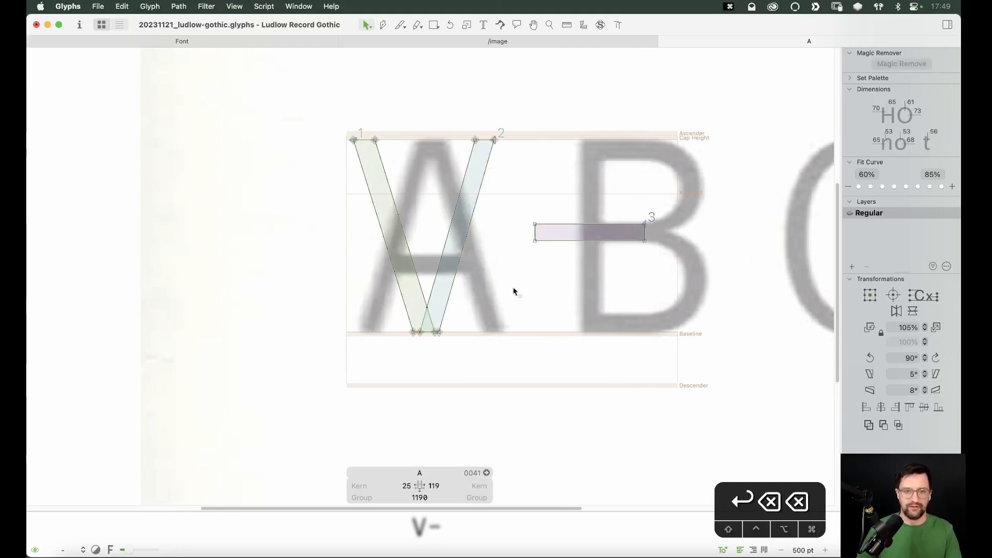
Step: Flip the V's two diagonals horizontally and vertically and shift them 30 units right over the scanned A
drag(281, 117, 538, 383)
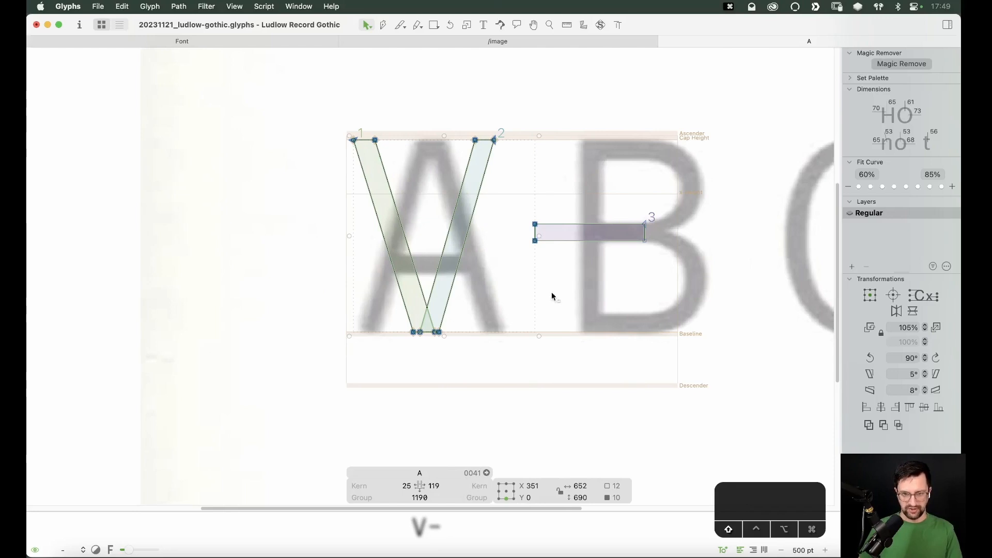
drag(552, 293, 521, 211)
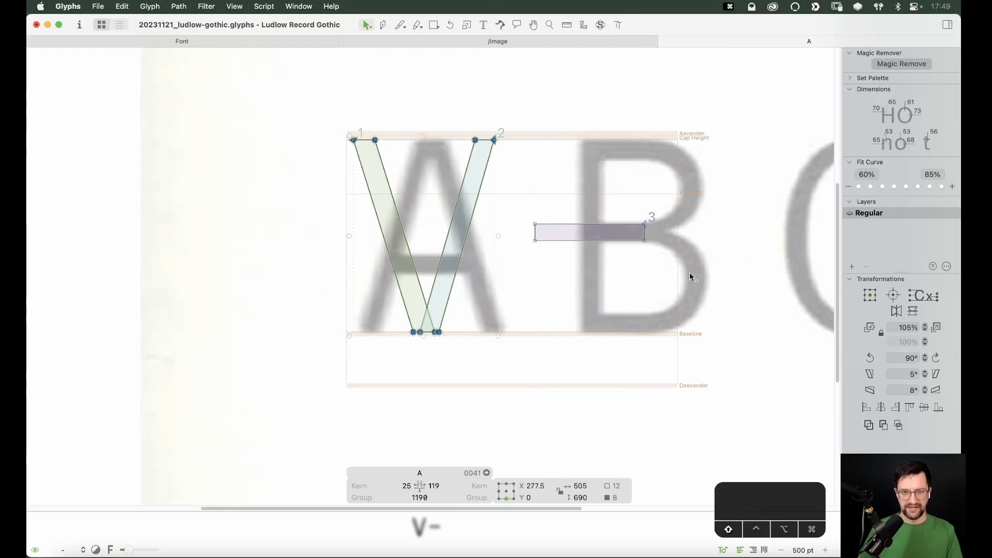
click(896, 310)
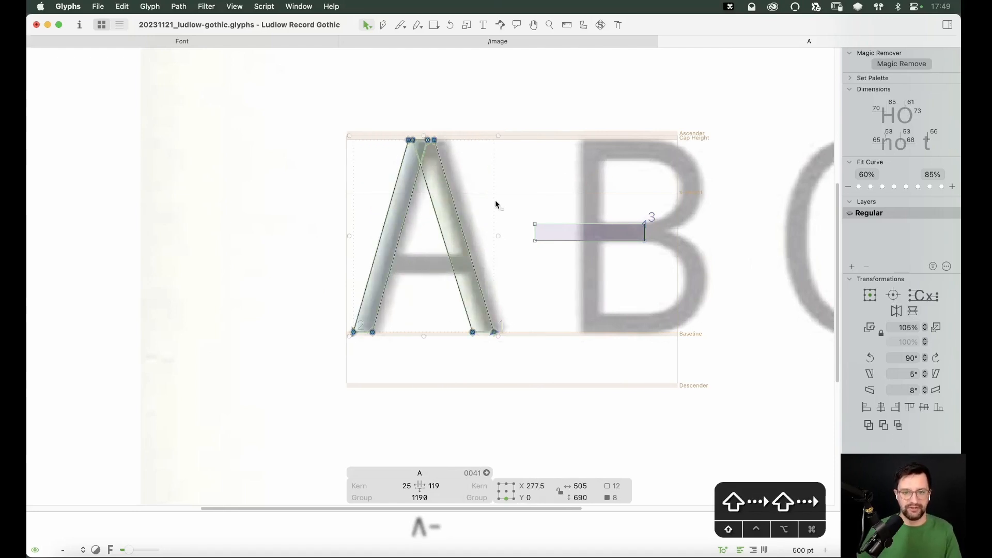
key(shift+Right)
key(Right)
key(Right)
key(Right)
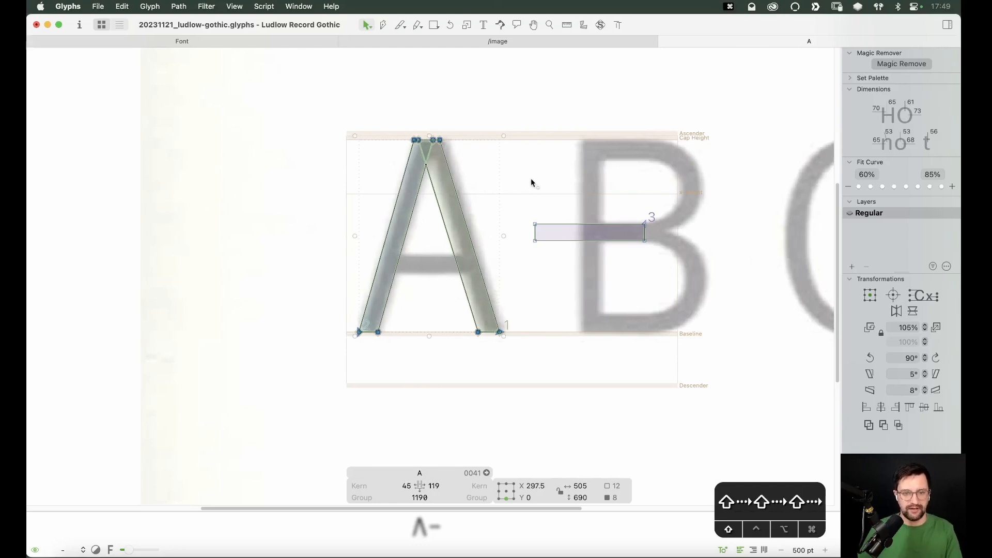
key(Right)
click(571, 217)
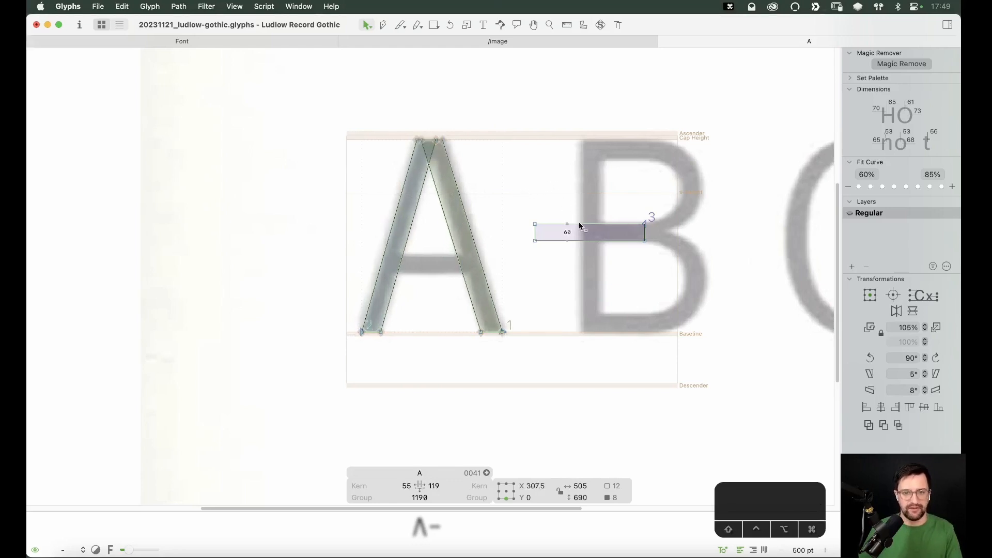
Step: Move the H's crossbar onto the scanned A's bar and shorten it so its ends lie inside both diagonals
drag(597, 223, 474, 273)
click(500, 269)
click(528, 254)
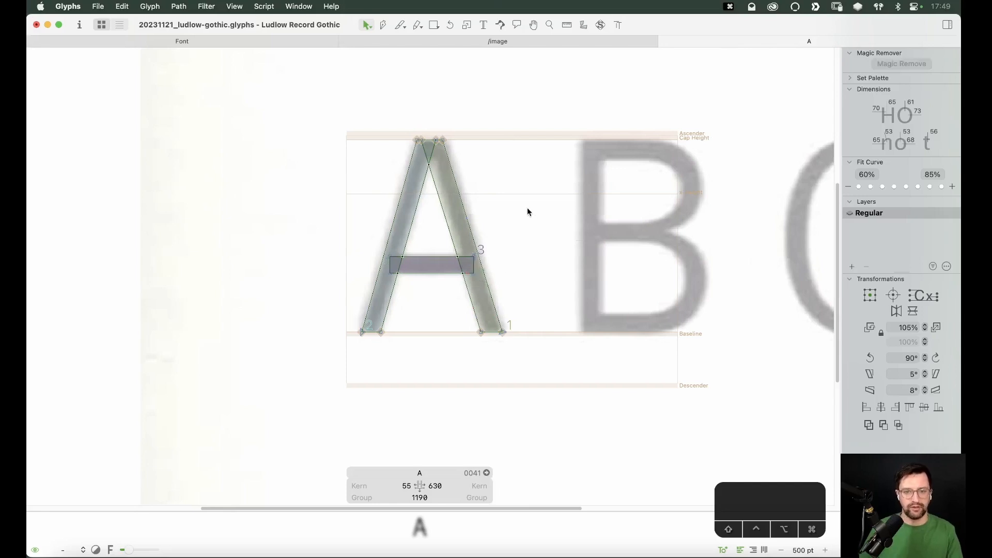
Step: Unlock the specimen scan and delete it from the A glyph
right_click(527, 206)
click(549, 209)
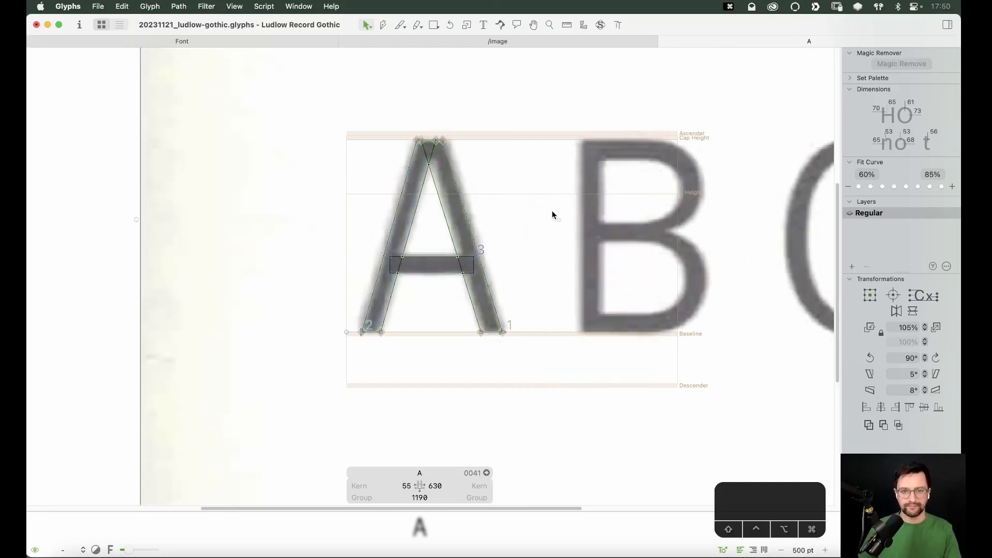
key(BackSpace)
Step: Link the A's left and right sidebearings to those of the V
click(405, 485)
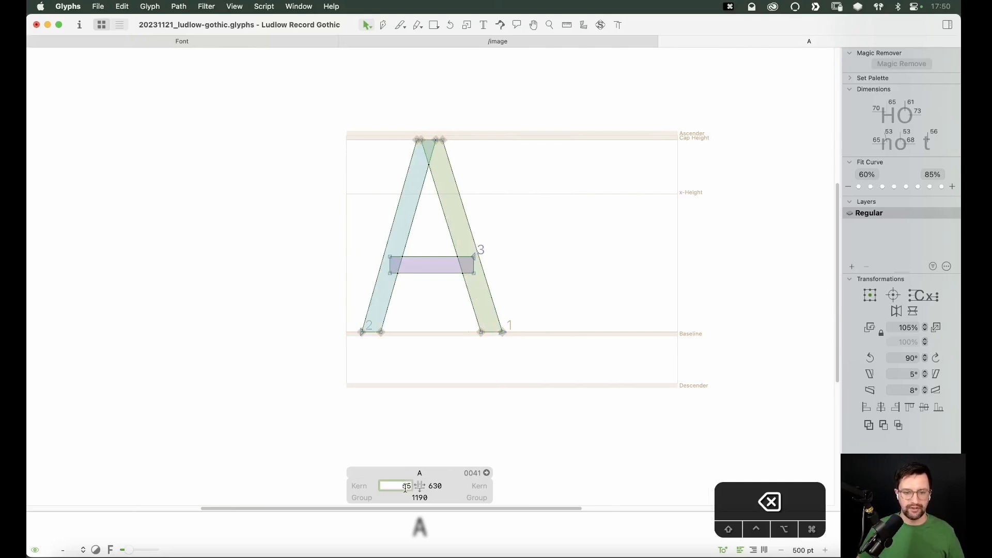
text(V)
key(Tab)
text(V)
key(Return)
Step: Extend the text after the A into the test word AVIATION
key(super+minus)
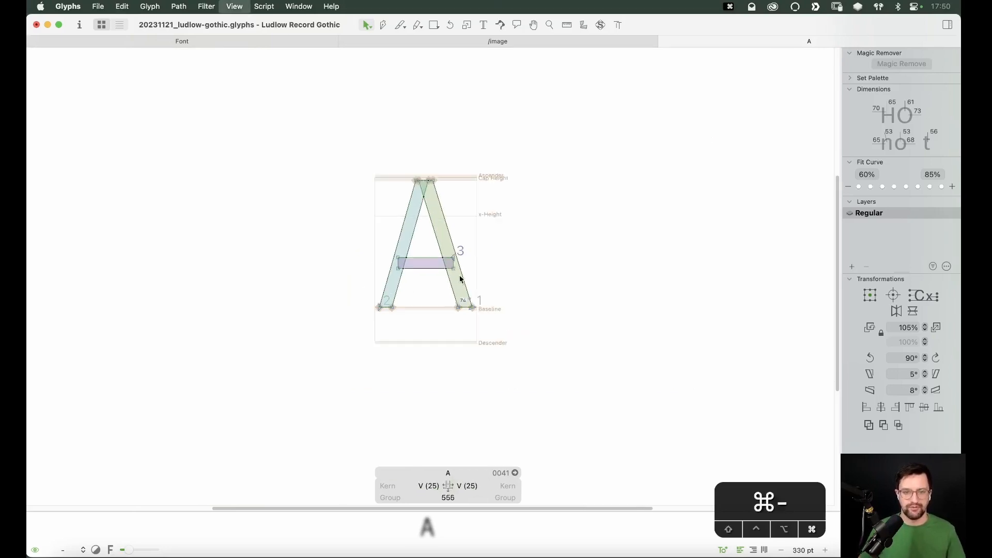
key(r)
text(t)
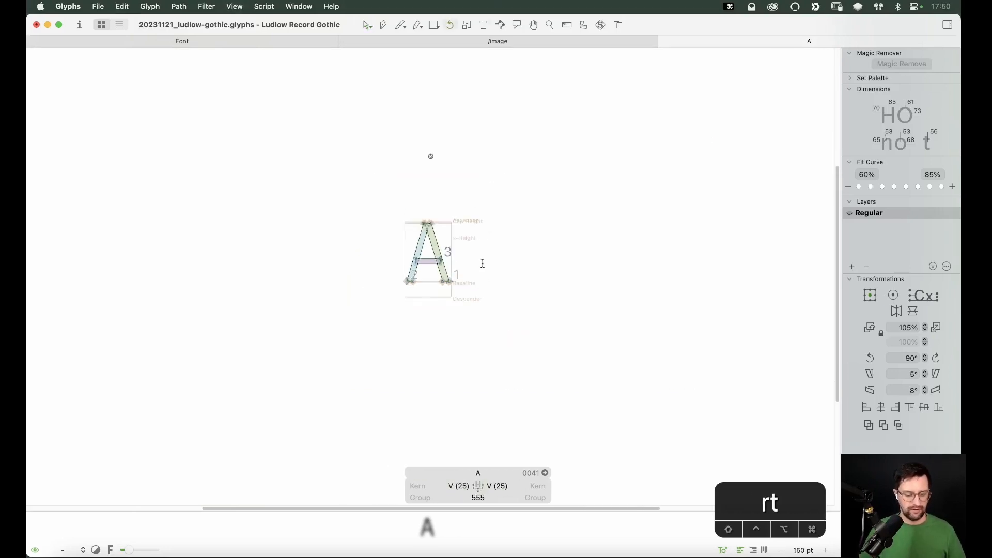
text(V)
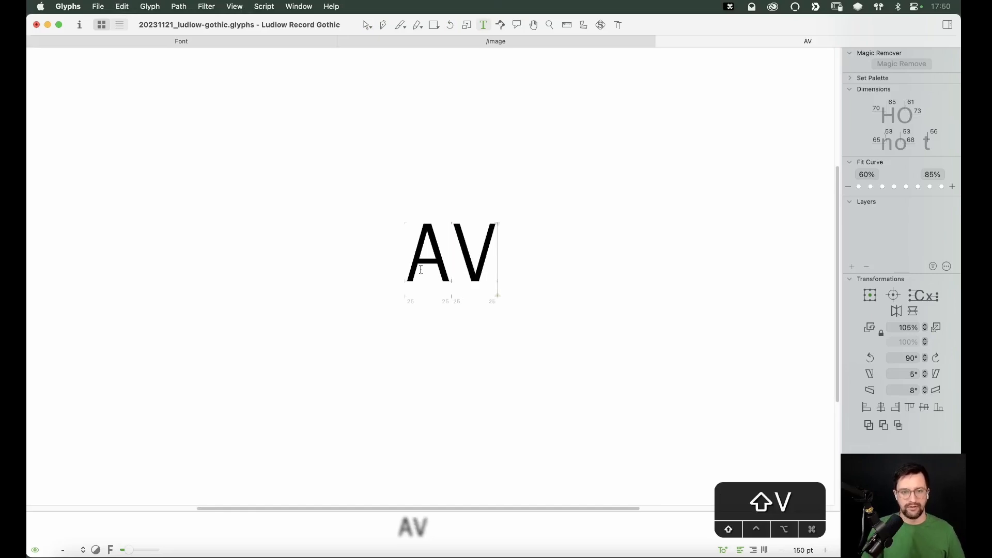
text(IATION)
key(Escape)
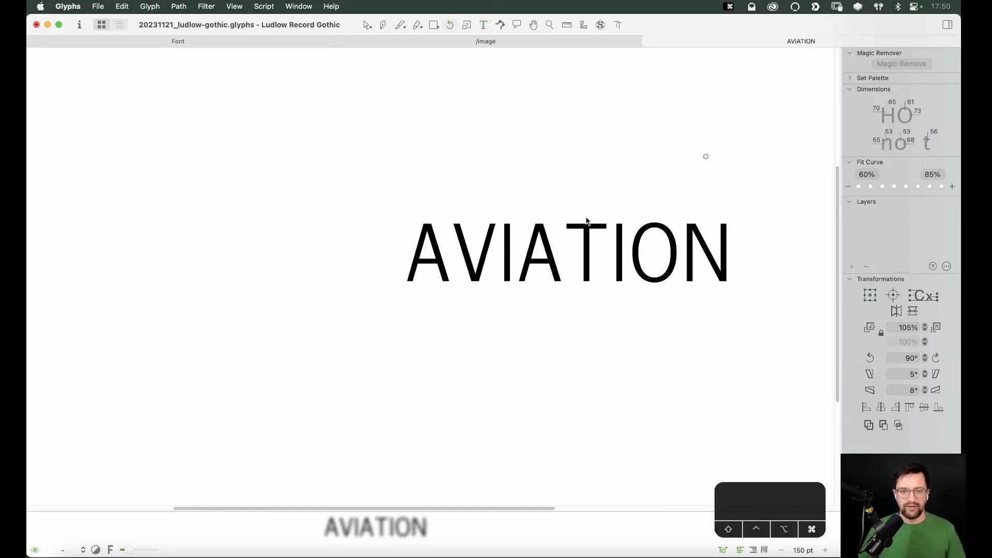
Step: Examine the A's weight and spacing in AVIATION at text display sizes of 50 pt and 12 pt
key(super+minus)
key(super+minus)
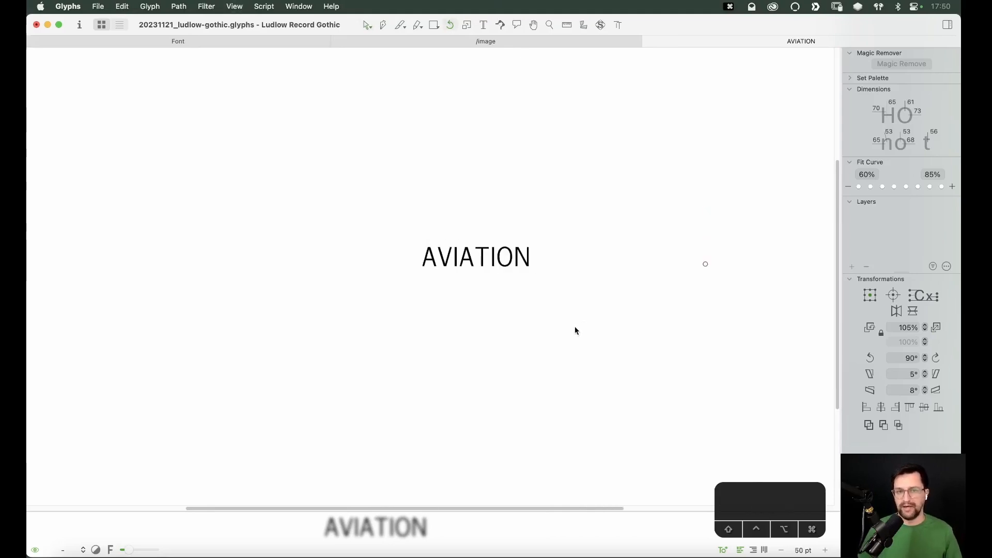
key(super+minus)
key(super+minus)
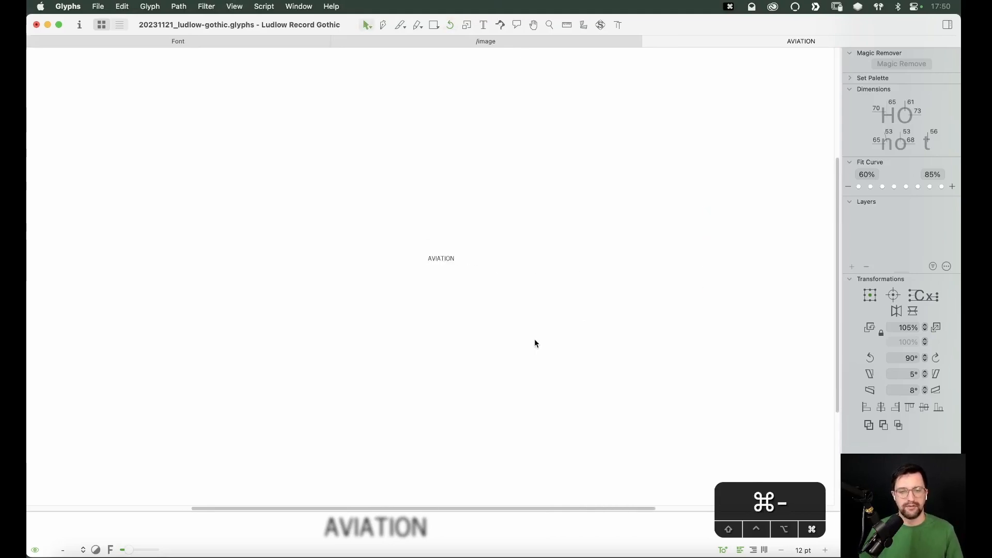
key(super+equal)
key(super+equal)
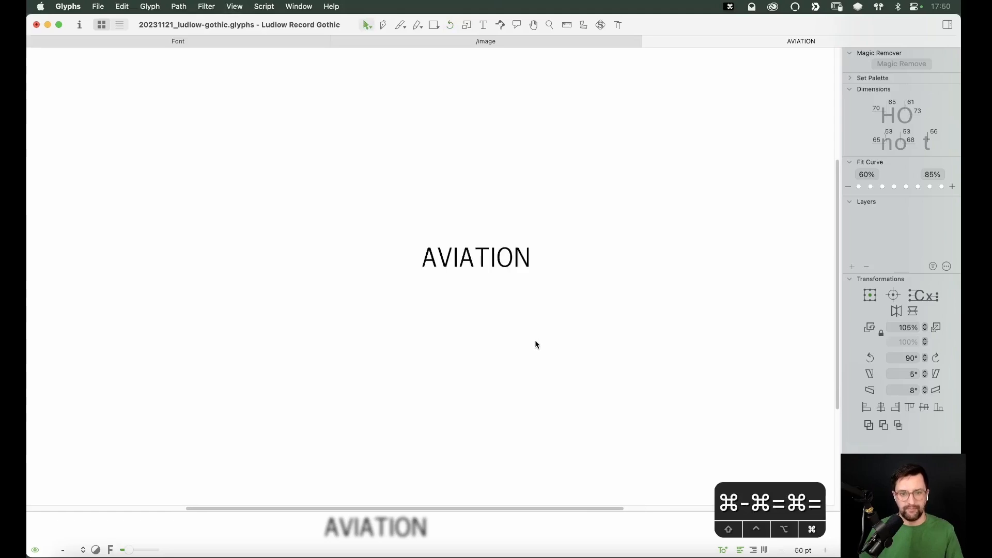
Step: Save the font file and add the test word HANDLE on a second line below AVIATION
key(r)
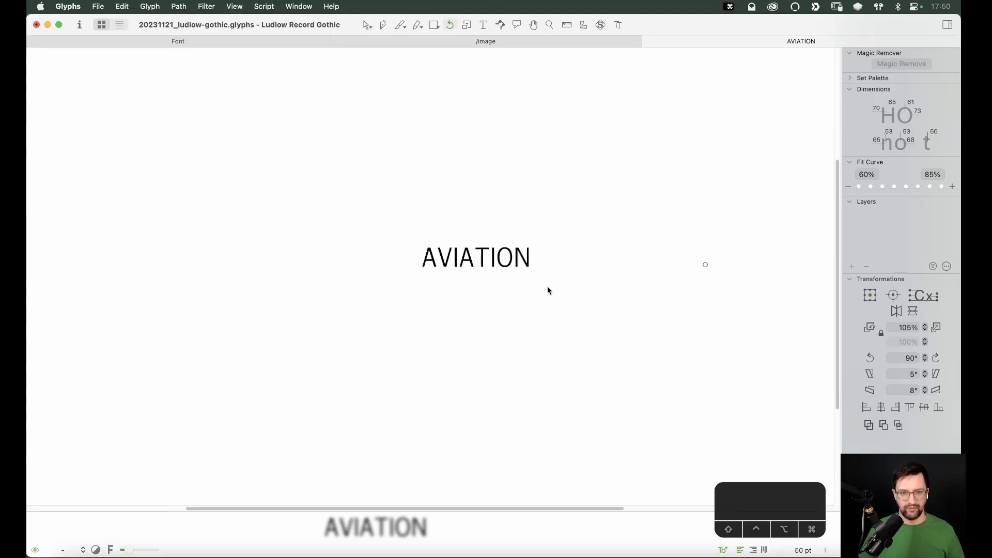
key(t)
key(super+s)
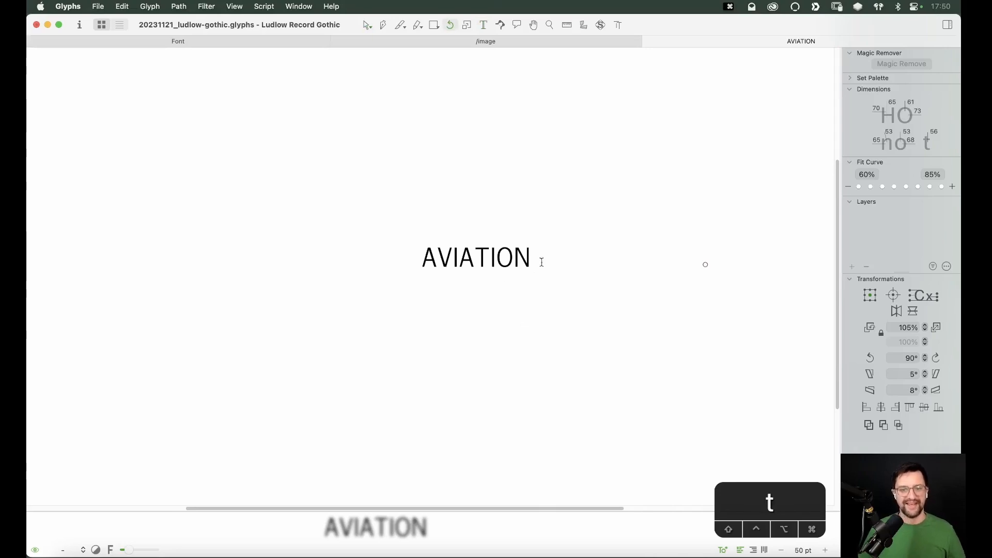
key(t)
key(Return)
text(HAN)
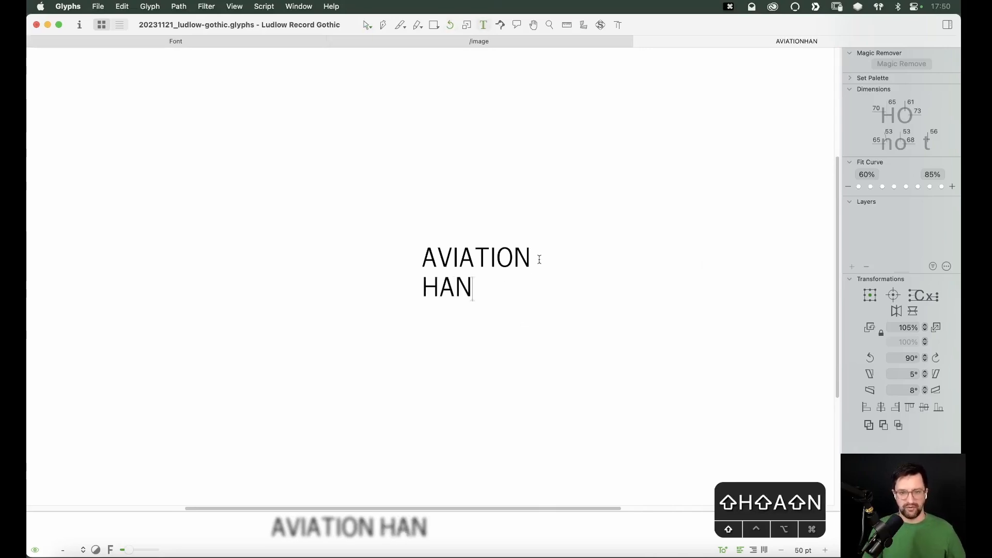
text(DLE)
key(Escape)
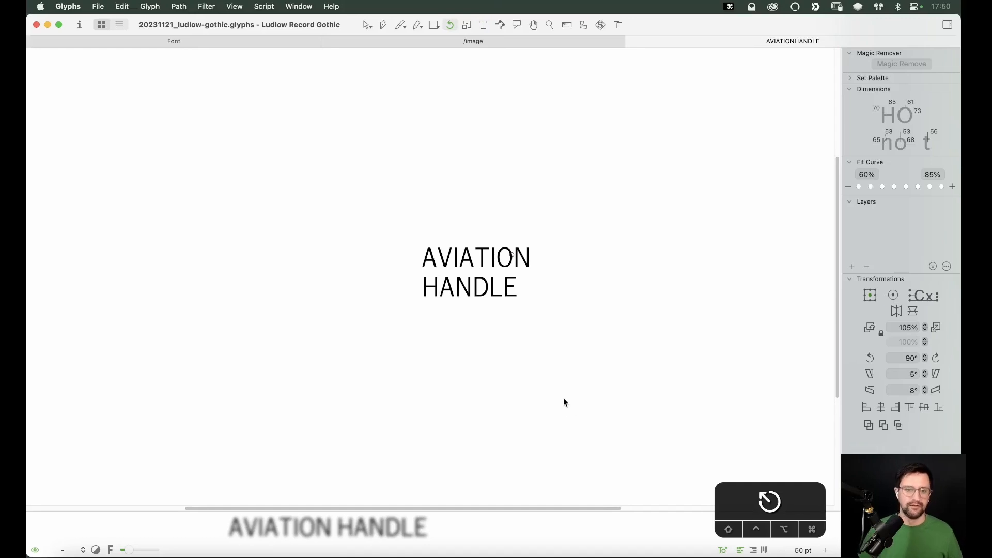
Step: Close the test text and paste the record-gothic-regular.jpg scan, copied from the image glyph, into the capital J
key(super+w)
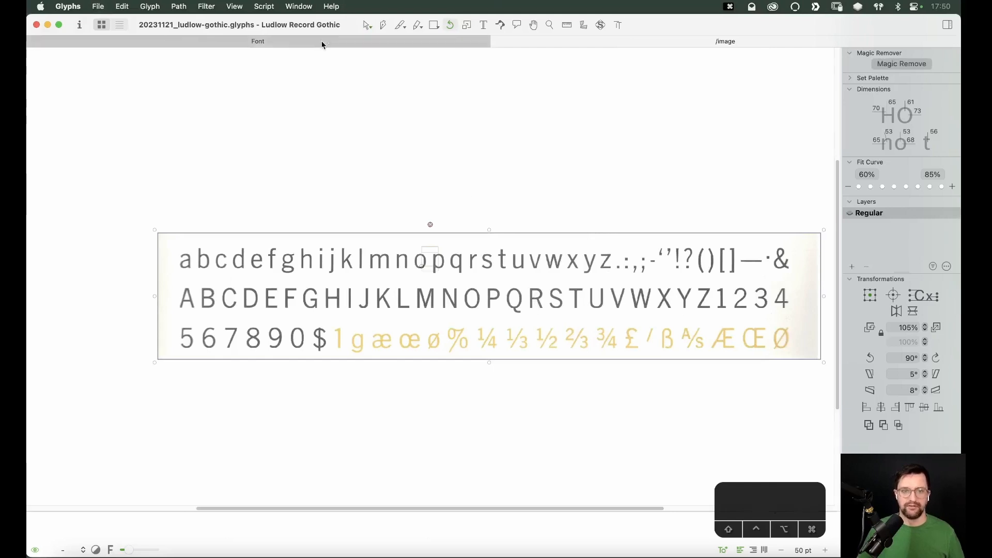
click(322, 41)
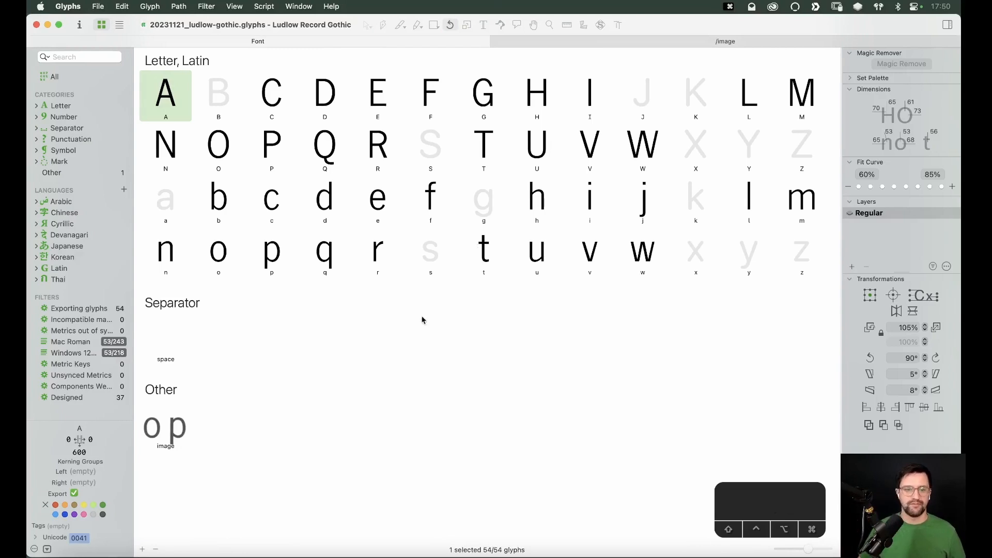
double_click(185, 427)
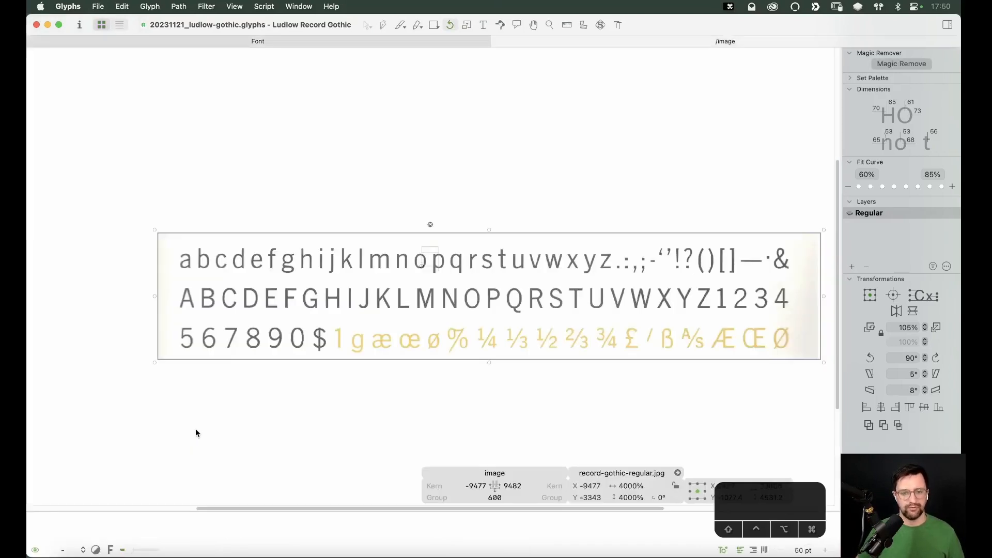
click(282, 43)
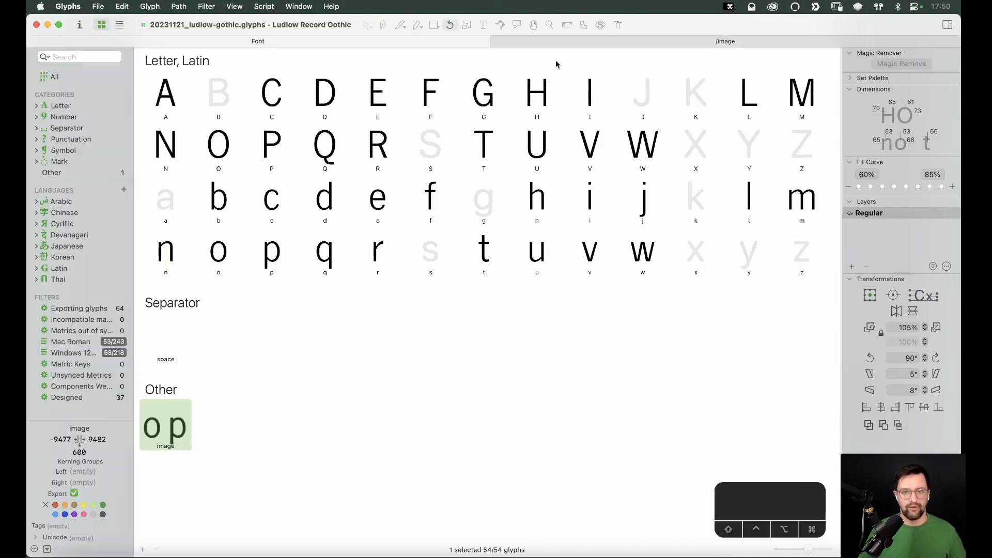
double_click(638, 92)
key(super+v)
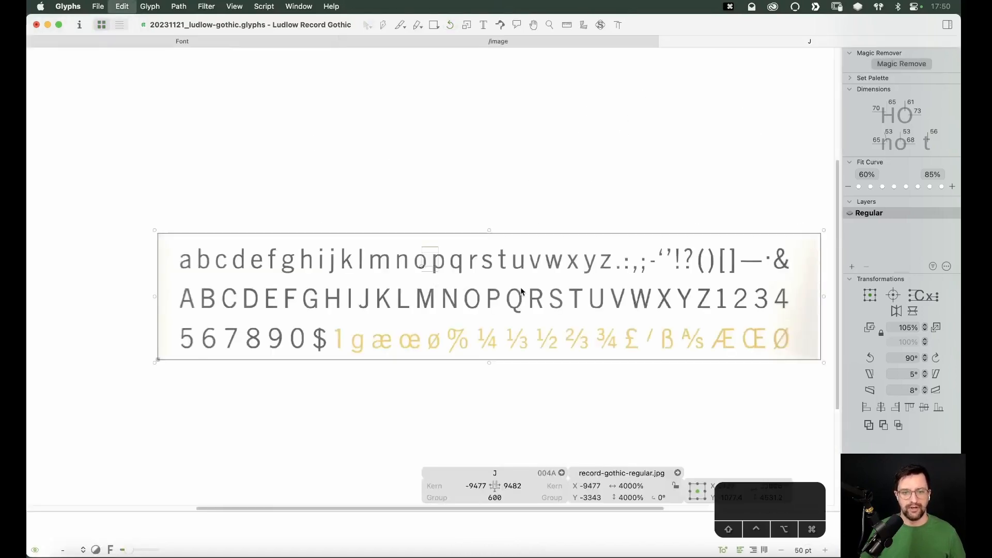
Step: Align the scanned J with the glyph's metrics by moving the scan to X -7096, Y -1851, and lock the image
drag(369, 310, 448, 246)
key(super+z)
key(v)
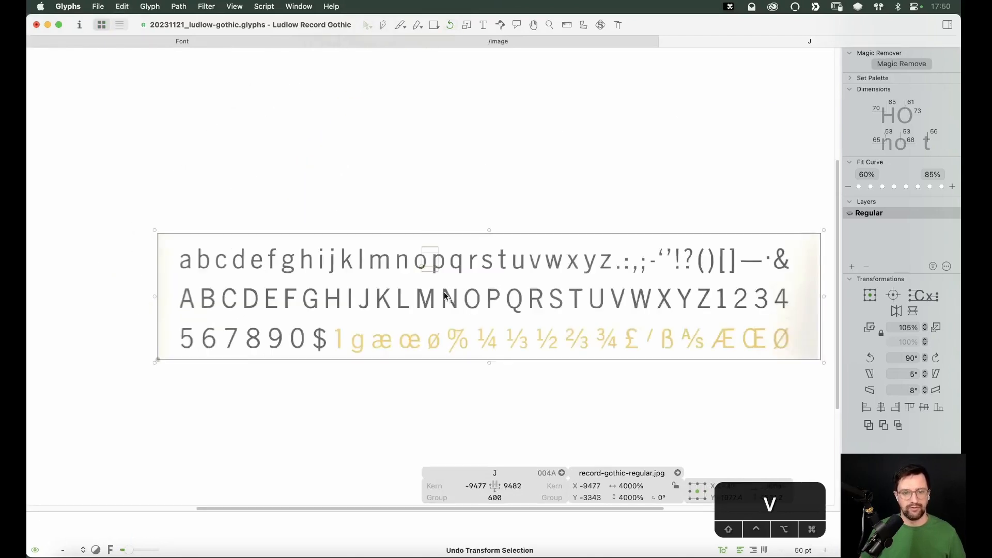
drag(427, 313, 491, 276)
key(z)
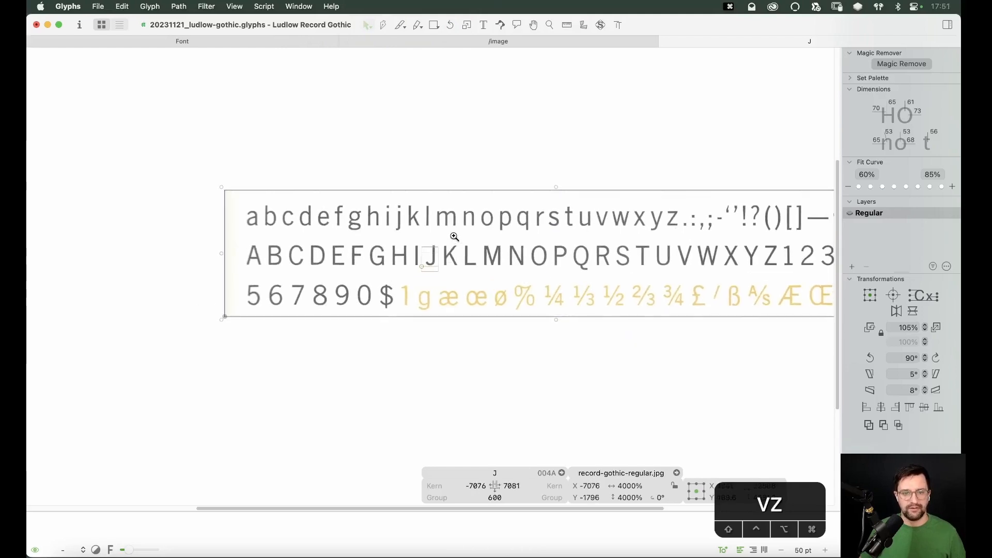
drag(374, 234, 473, 282)
key(v)
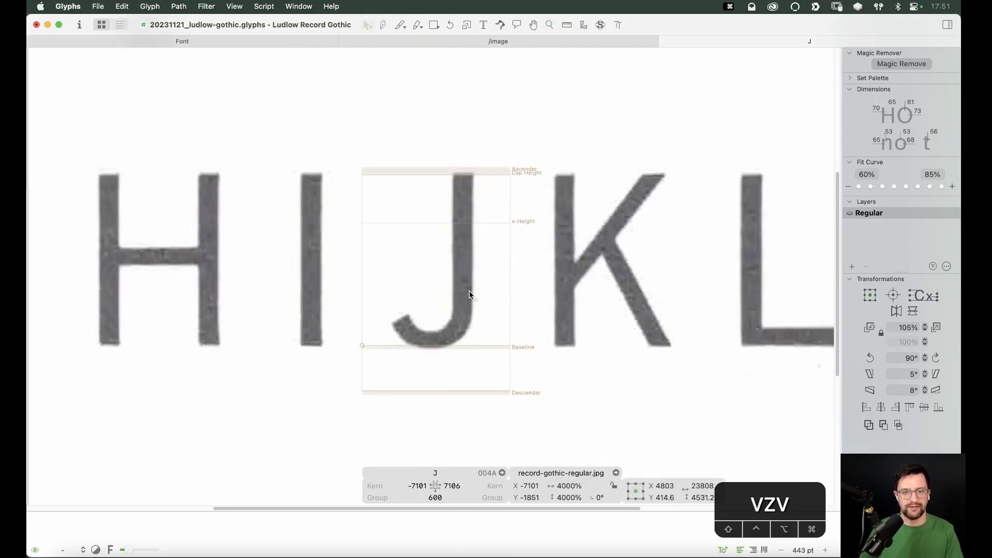
key(shift+Right)
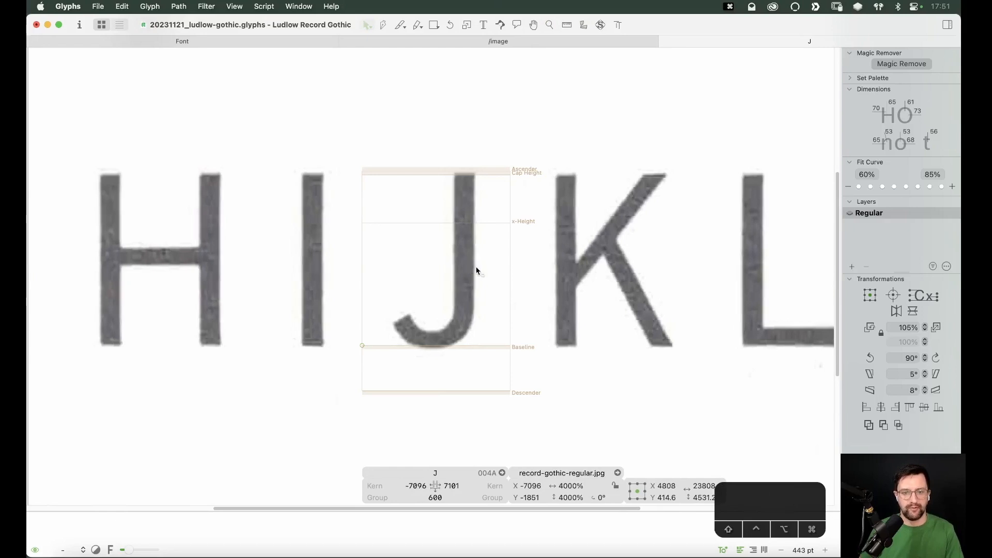
right_click(477, 271)
click(479, 269)
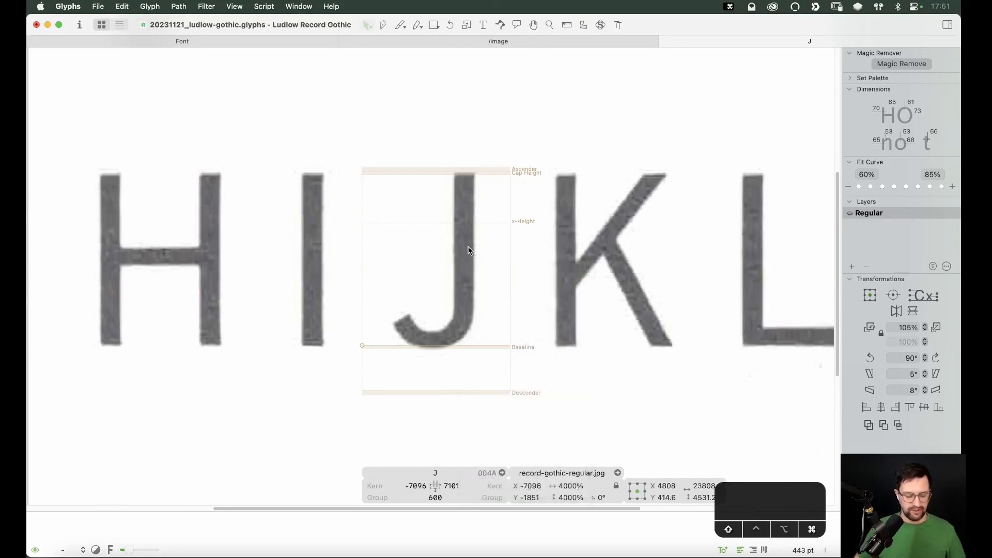
Step: Add the U to the J glyph as a component and disable the component's automatic alignment
key(super+shift+c)
text(U)
key(Return)
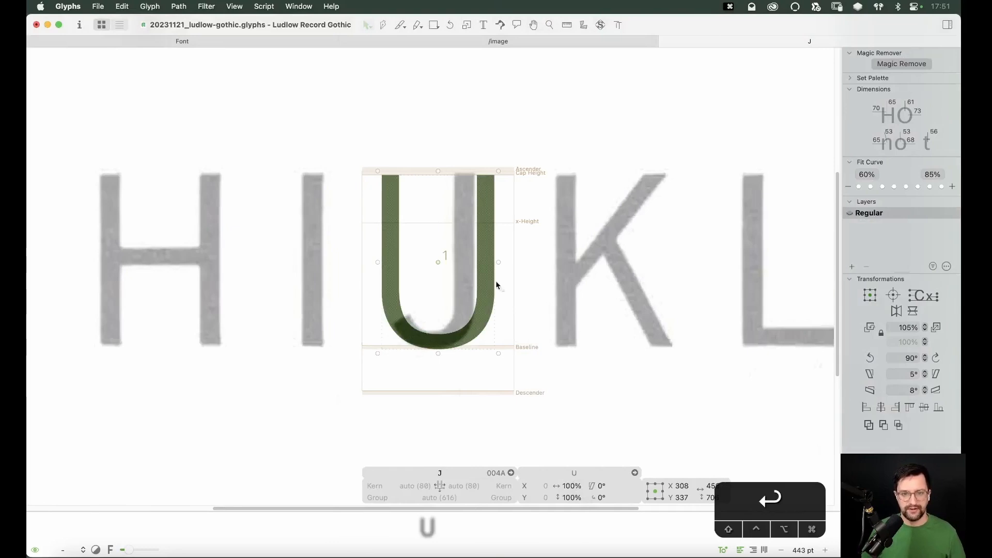
right_click(486, 279)
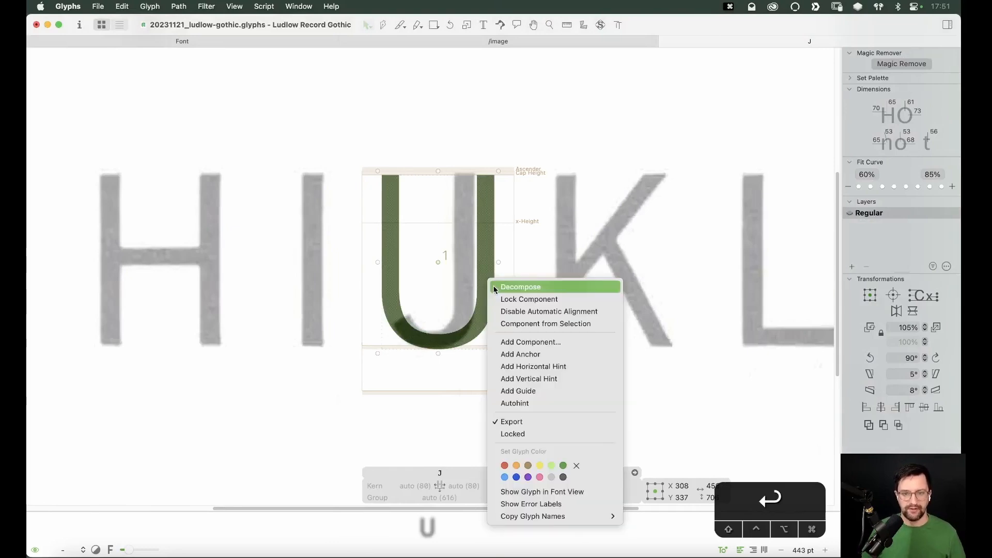
click(504, 311)
Step: Move the U component to X -80 so its right stem covers the scanned J's stem, and decompose it
key(shift+Left)
key(shift+Left)
key(shift+Left)
key(shift+Left)
key(shift+Left)
key(shift+Left)
key(shift+Left)
key(shift+Left)
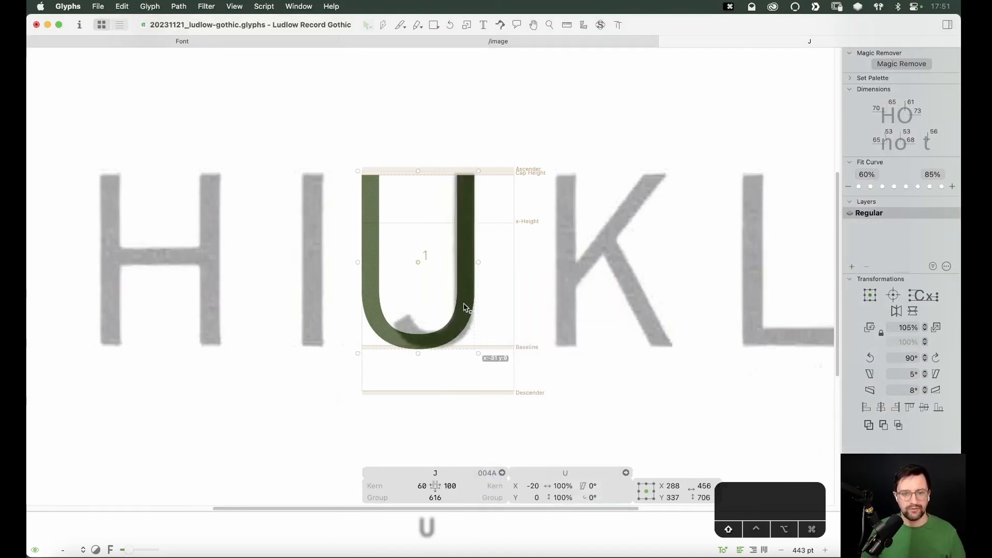
key(Right)
key(Right)
key(Right)
key(Right)
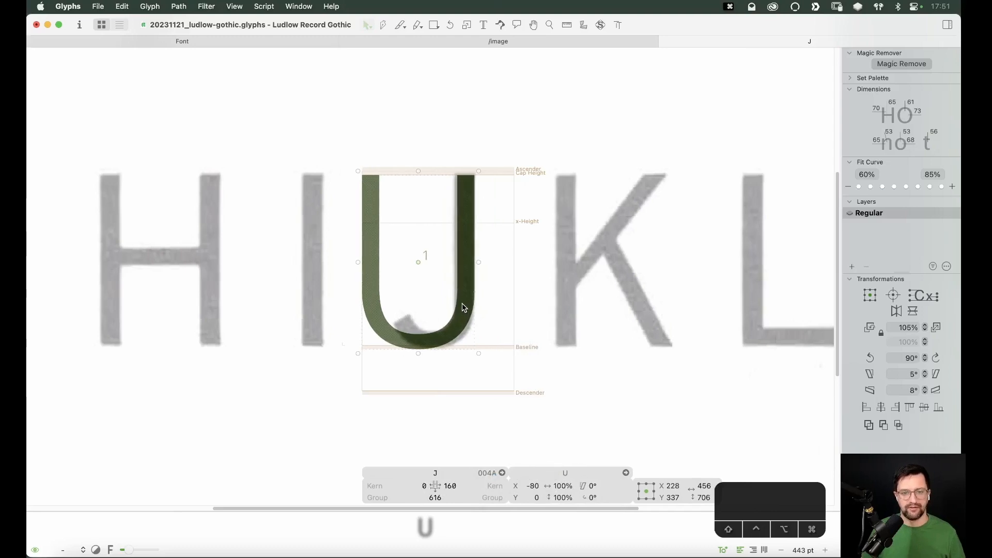
right_click(474, 306)
click(483, 311)
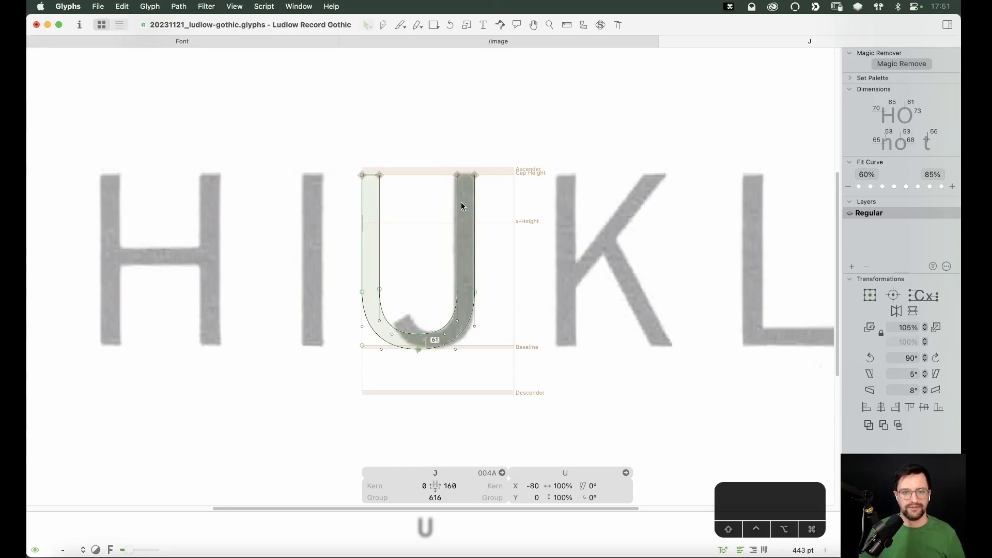
Step: Delete the U's left stem and left bowl curves, leaving an open path of the right stem and right half of the bowl
key(z)
click(329, 289)
key(v)
click(354, 166)
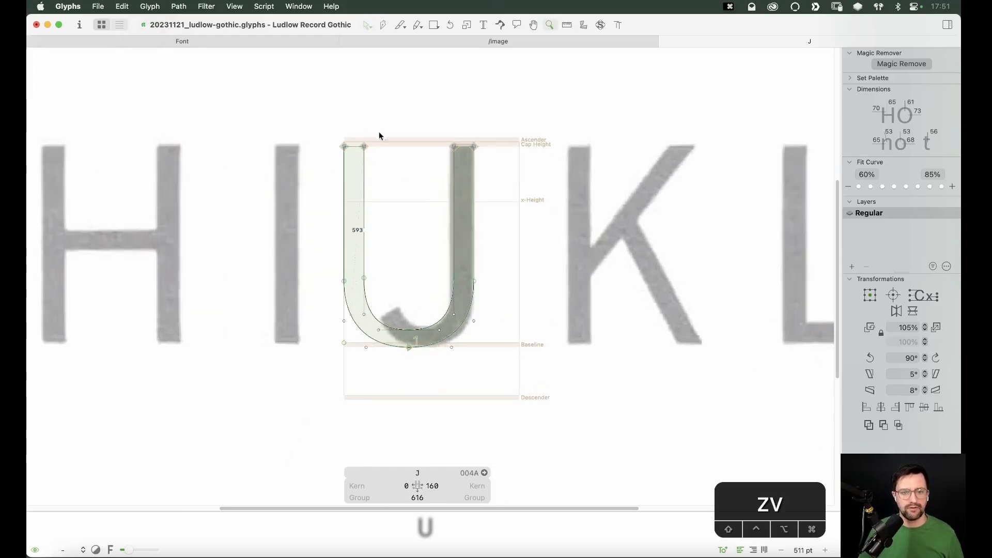
key(alt+BackSpace)
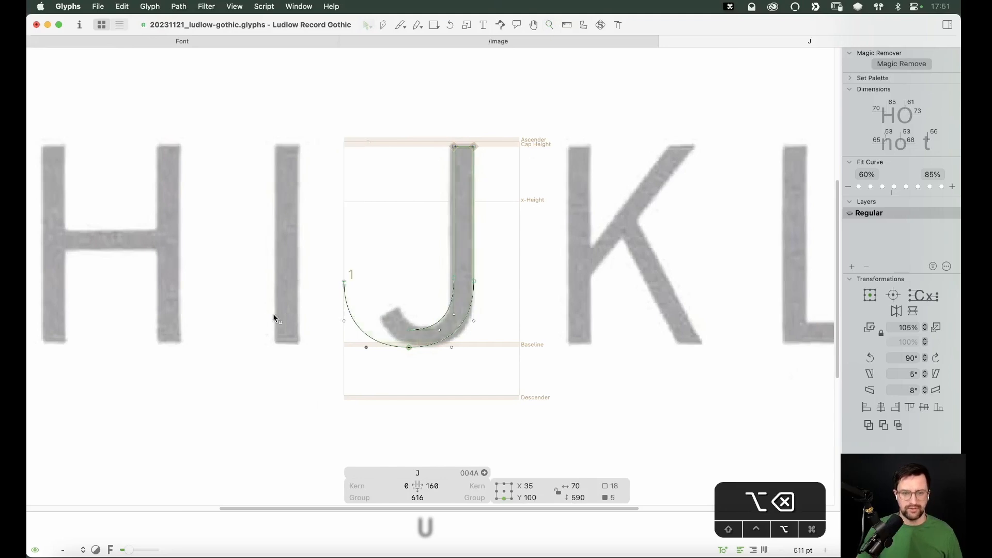
key(alt+BackSpace)
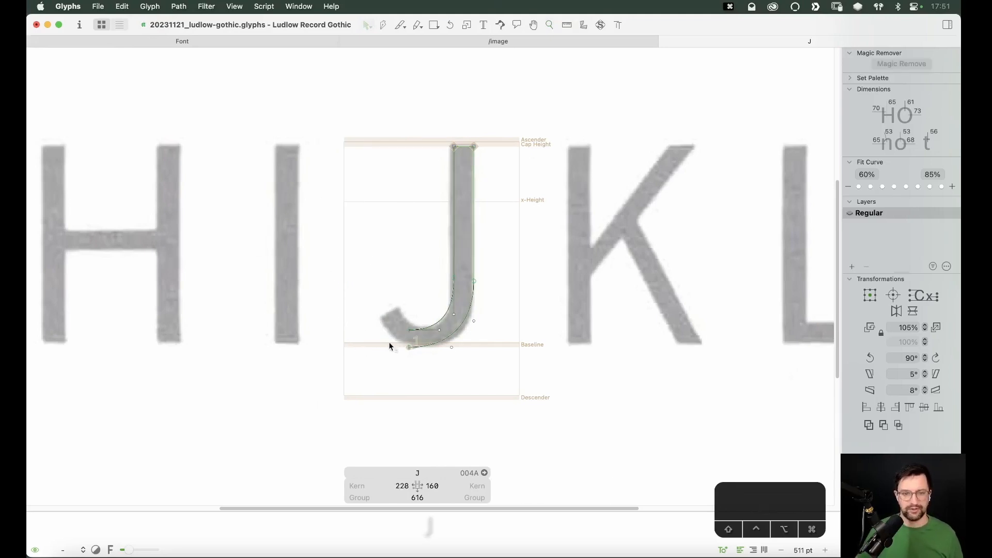
Step: Move the two open end nodes of the bowl to X 248 and delete the curve handles connecting them to the stem
key(z)
drag(517, 116, 339, 419)
key(v)
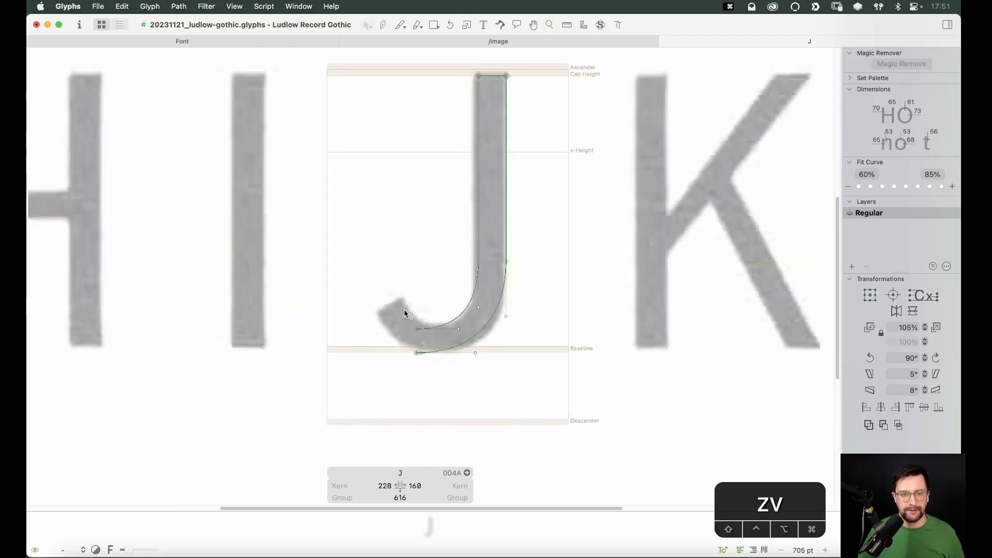
key(v)
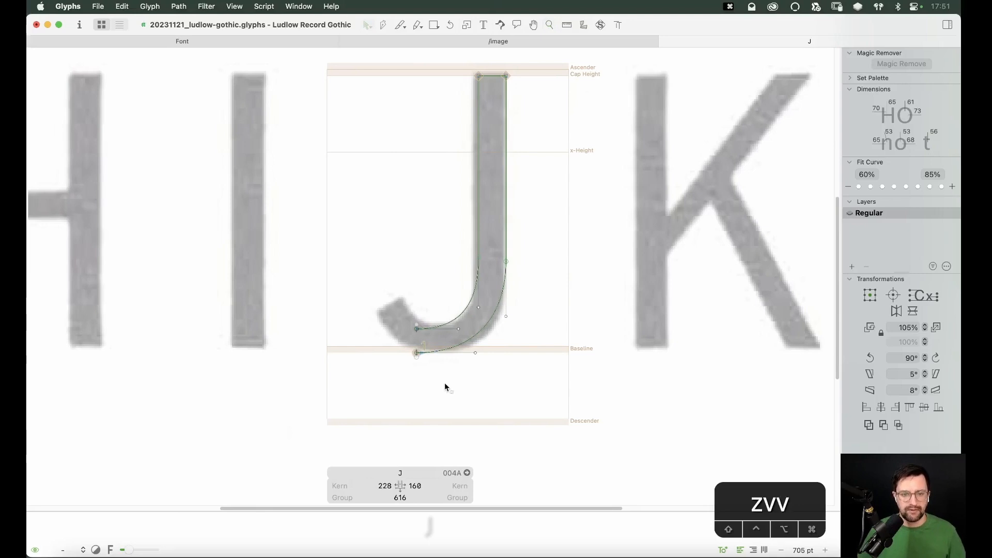
key(shift+Right)
key(shift+Right)
key(shift+Right)
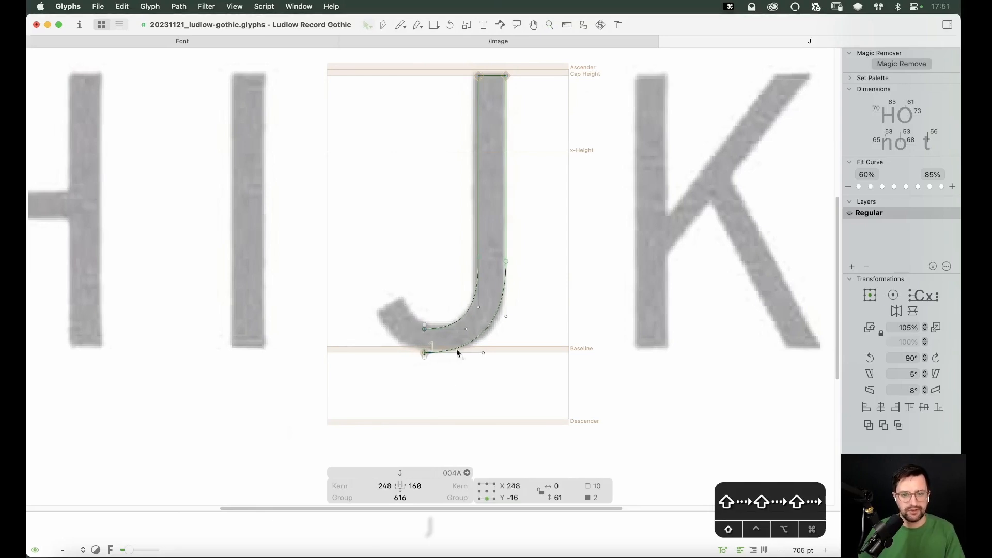
drag(534, 295, 472, 377)
key(BackSpace)
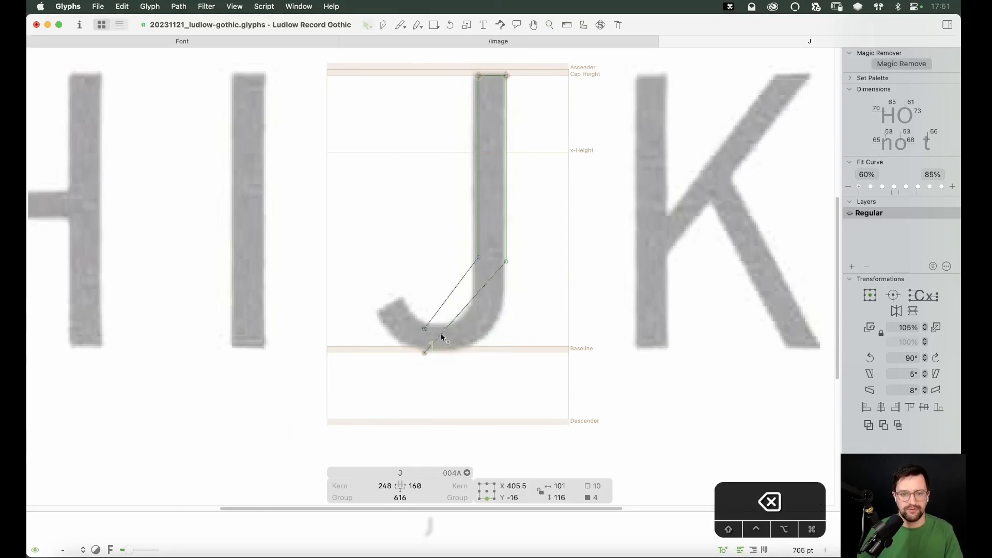
Step: Move the two open end nodes further right to X 293, under the lowest part of the scanned bowl
key(shift+Right)
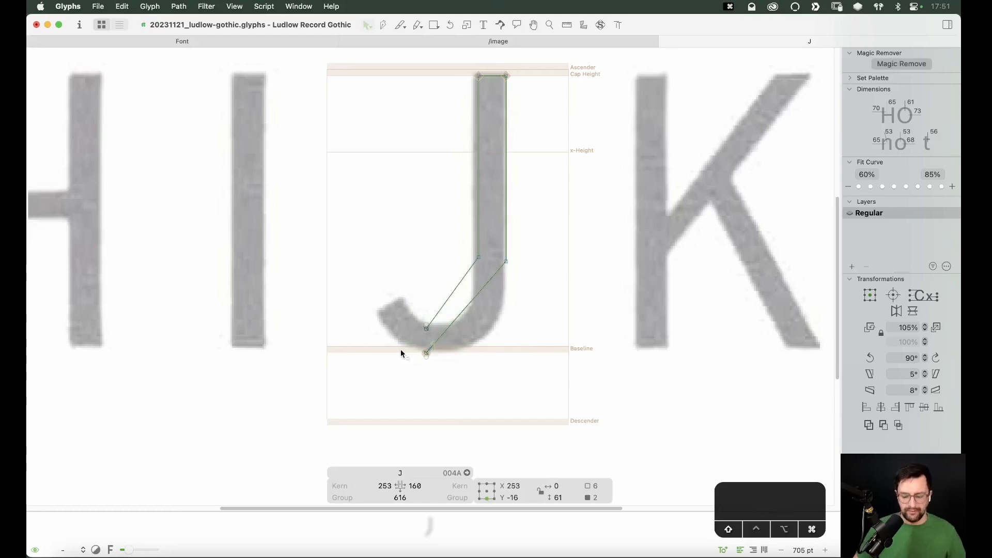
key(shift+Right)
key(shift+Right)
key(shift+Right)
key(shift+Right)
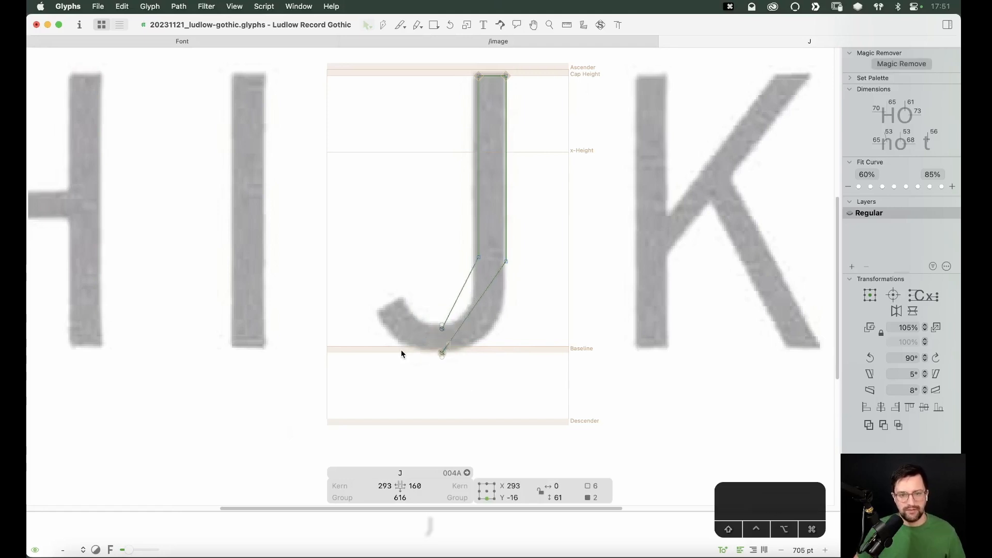
key(Left)
key(Right)
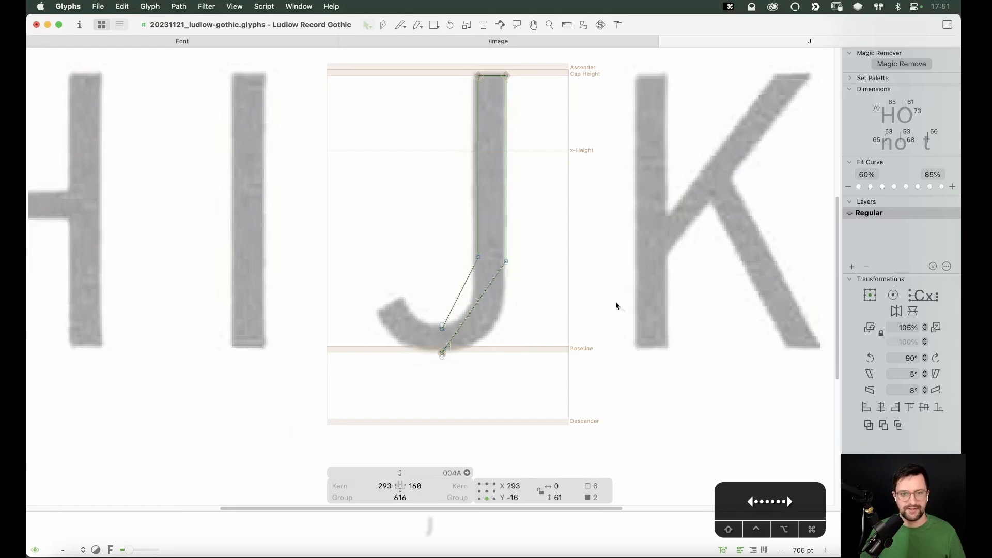
Step: Lower the two nodes at the bottom of the stem together until the outer one sits at Y 157
drag(516, 241, 466, 286)
key(shift+super+Down)
key(shift+super+Down)
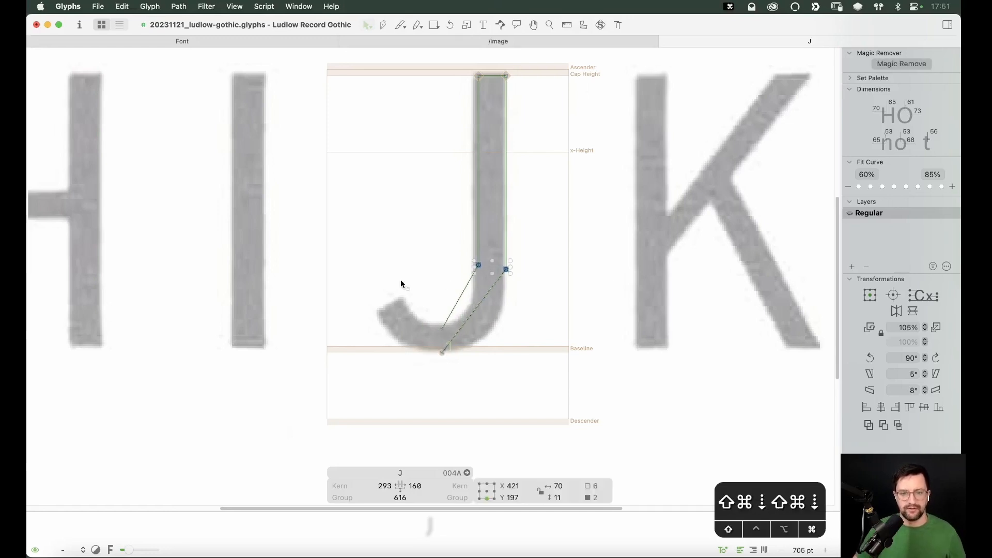
key(shift+super+Down)
key(shift+super+Down)
Step: Draw the J's hook with straight segments from the inner end node around the scanned terminal, with overlapping corners, and close it at the outer end node
key(z)
click(344, 424)
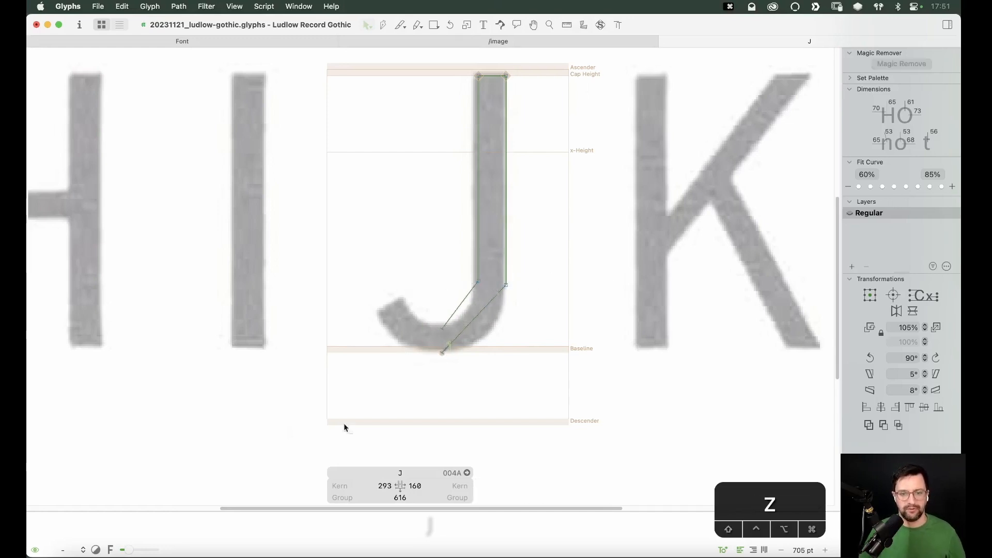
click(344, 424)
key(v)
key(p)
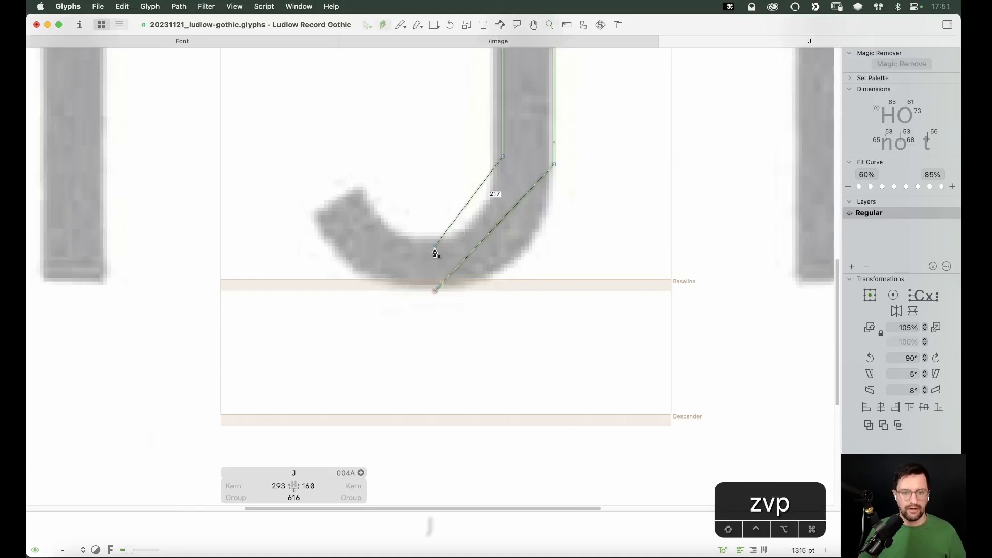
click(435, 247)
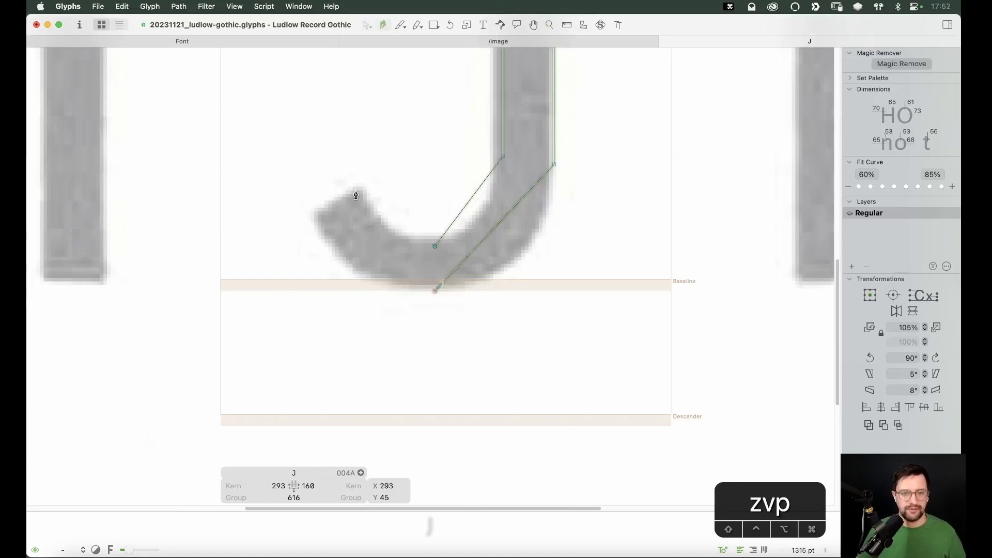
click(356, 195)
key(super+z)
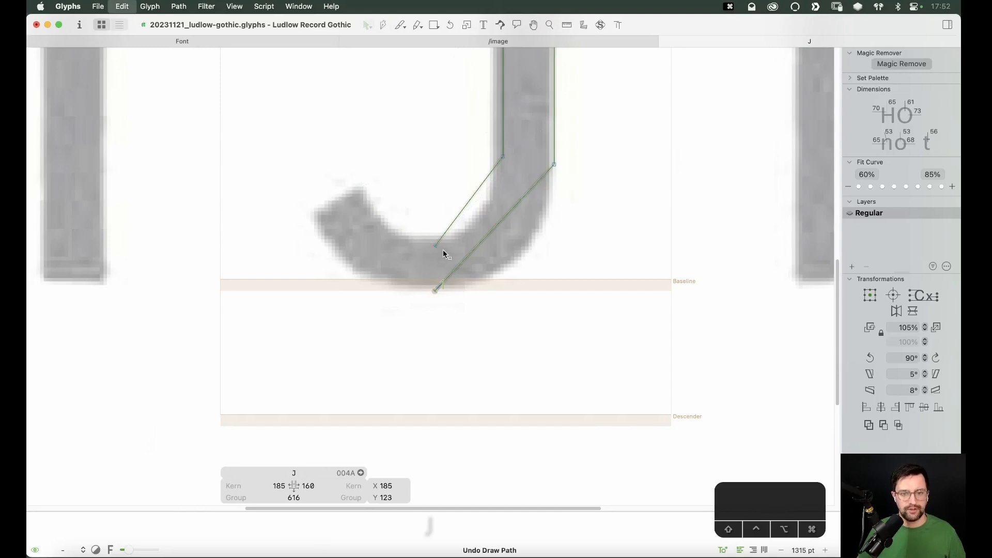
click(435, 247)
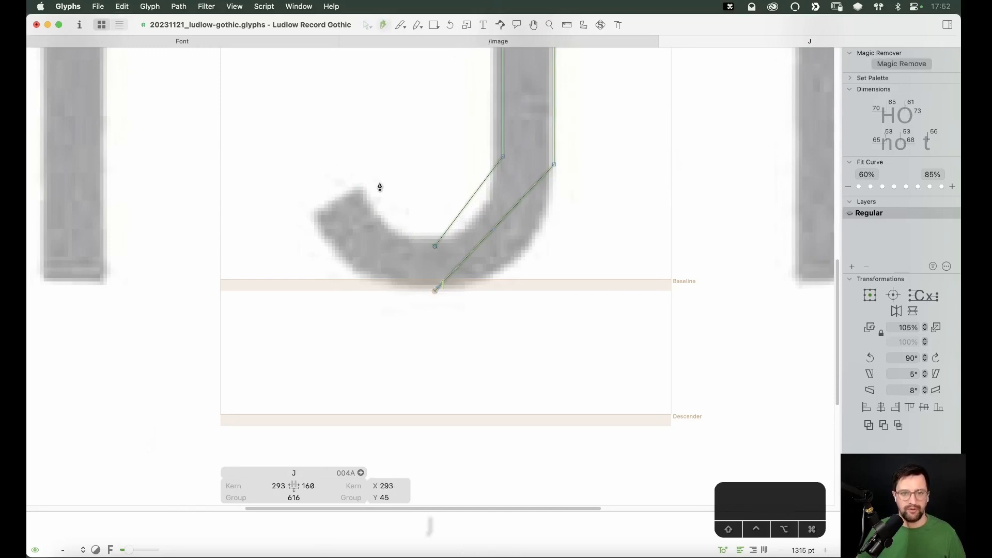
drag(380, 187, 338, 166)
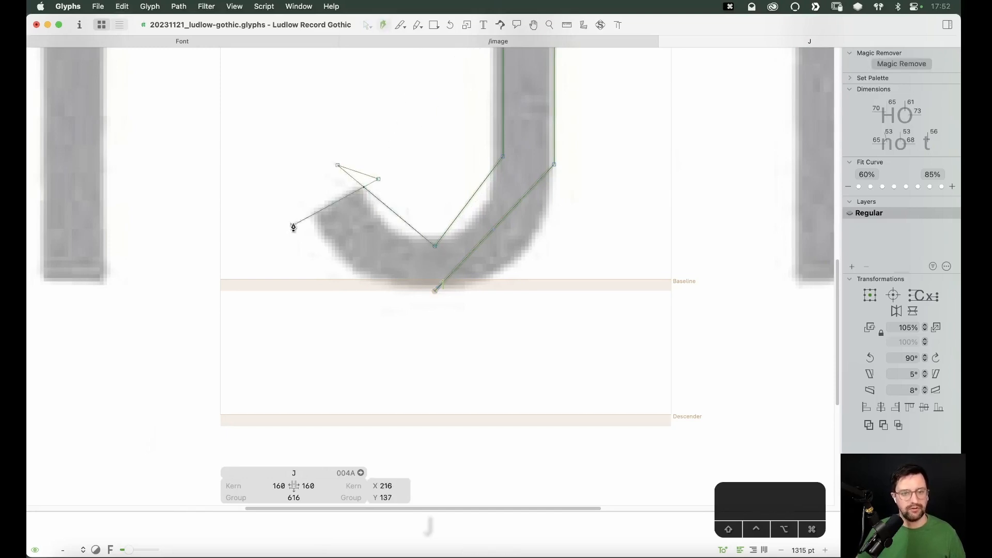
drag(294, 227, 297, 197)
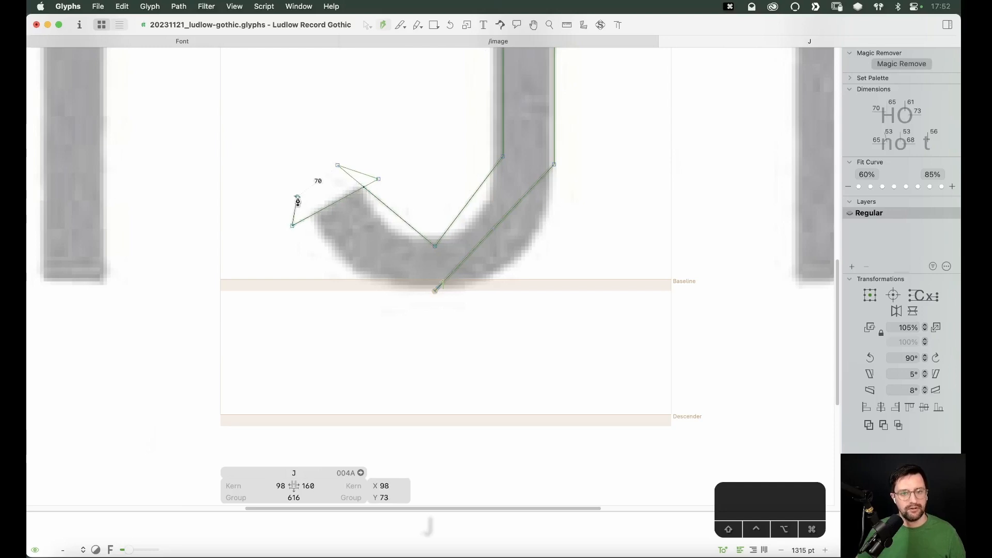
click(435, 291)
key(v)
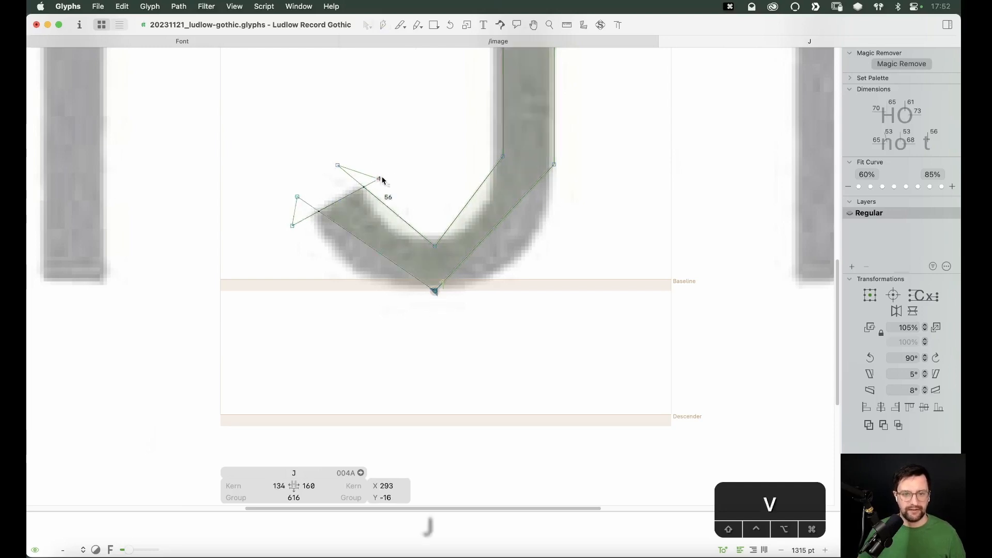
Step: Move the inner overlapping corner of the terminal to X 227, Y 143, and convert the bowl's straight segments into curves
drag(383, 180, 389, 175)
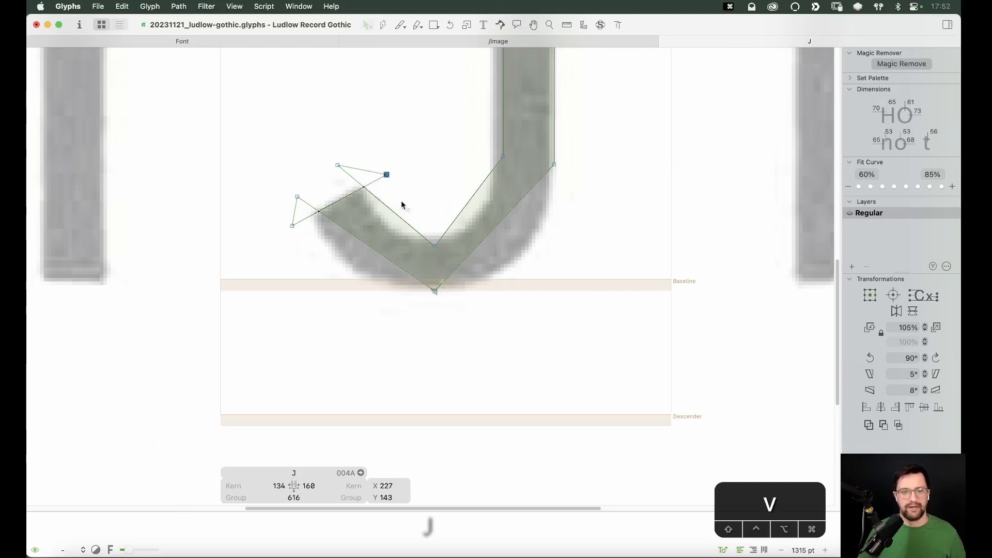
alt+click(474, 194)
alt+click(404, 221)
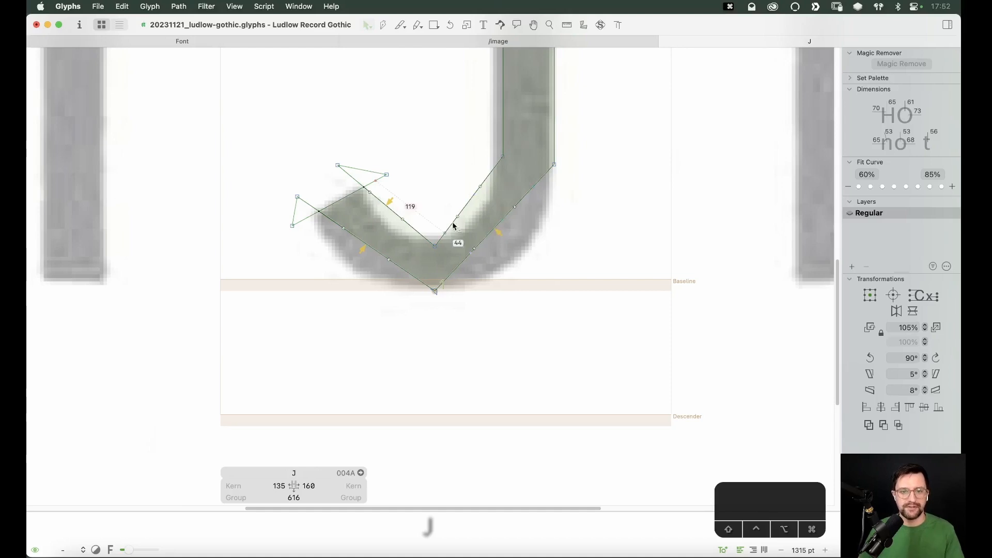
Step: Make the two nodes at the stem's foot smooth and extend the bowl's right-hand bottom handles horizontally, 75 units outside and 50 inside
drag(491, 192, 563, 151)
key(Return)
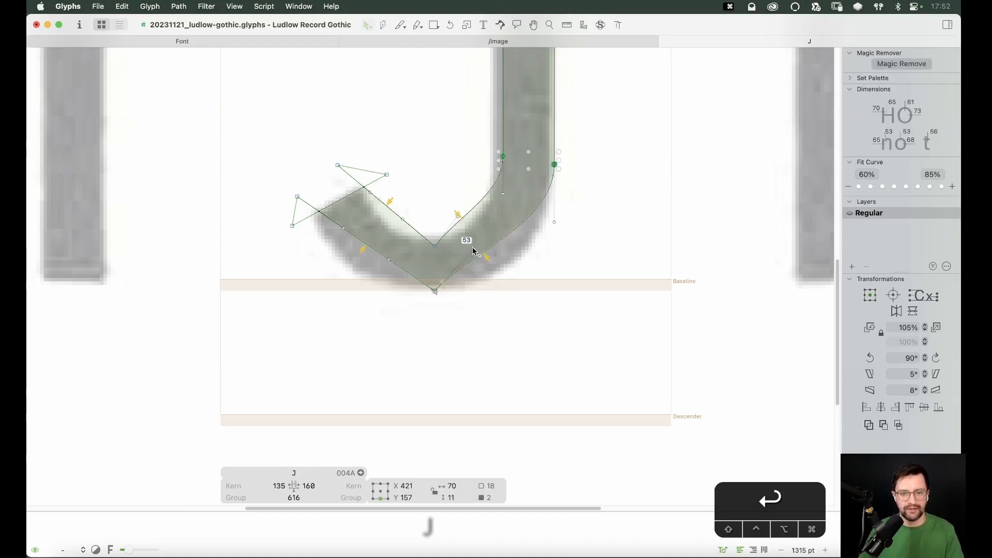
drag(474, 248, 489, 283)
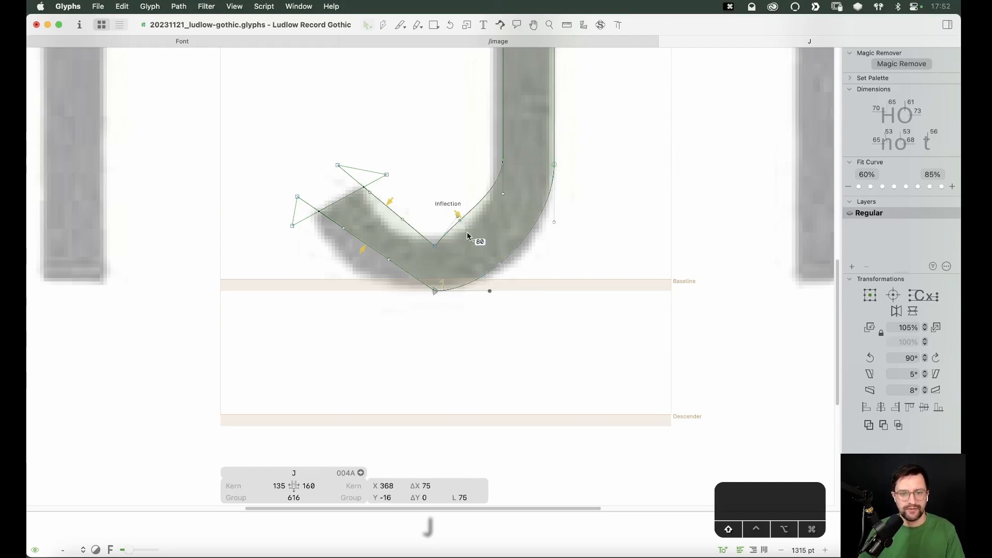
drag(460, 220, 472, 247)
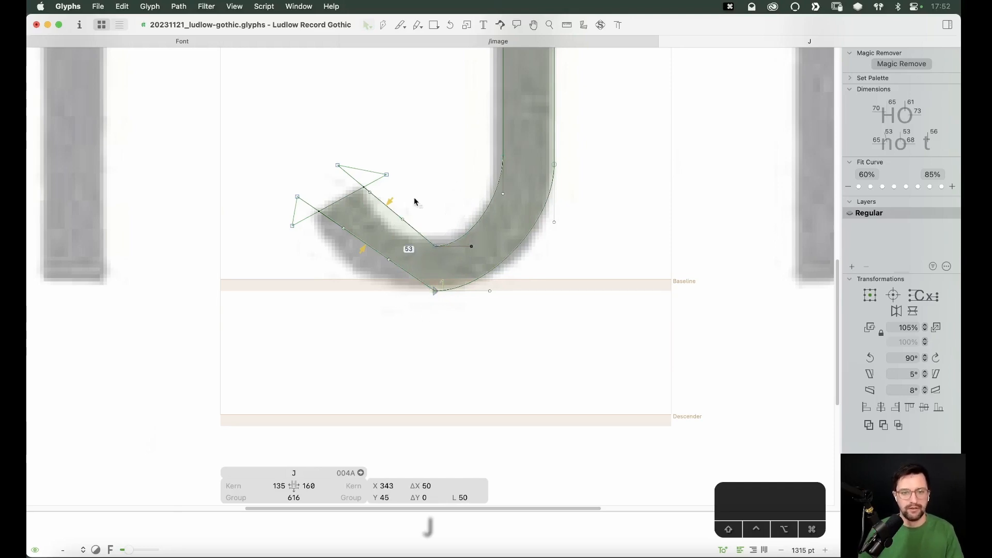
Step: Shape the curves of the hook's left half with their handles and raise the inner curve's handle pair to Y 45
drag(416, 192, 380, 294)
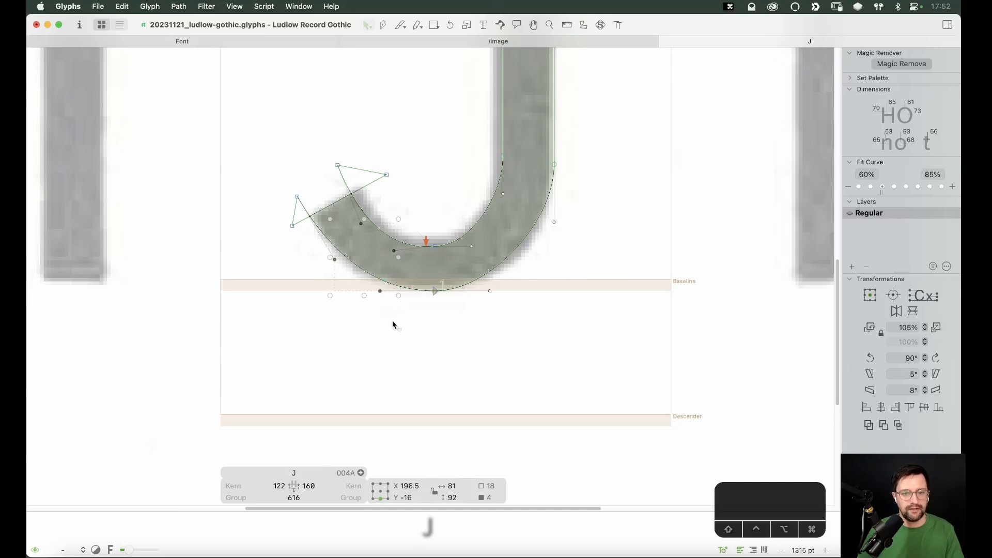
drag(362, 263, 397, 248)
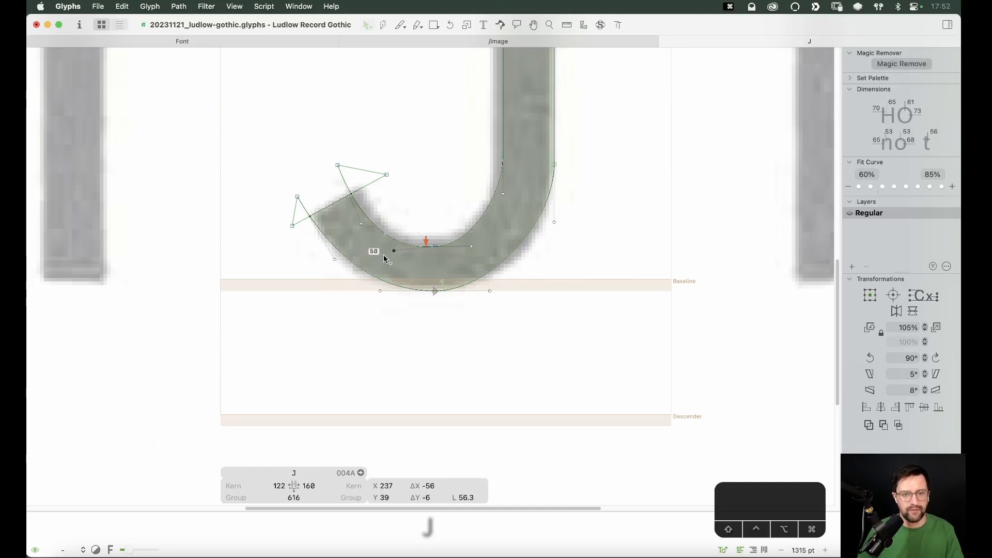
drag(396, 205, 356, 253)
key(Up)
key(Up)
key(Up)
key(Up)
key(Up)
key(Up)
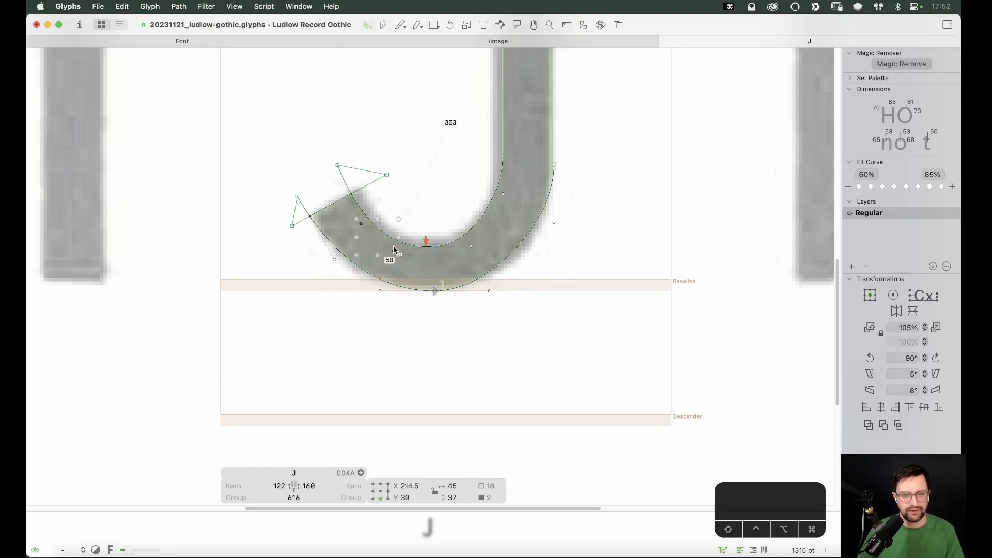
Step: Make the bowl's two bottom nodes at X 293 smooth and push the outer right curve fuller to follow the scan
key(shift+Tab)
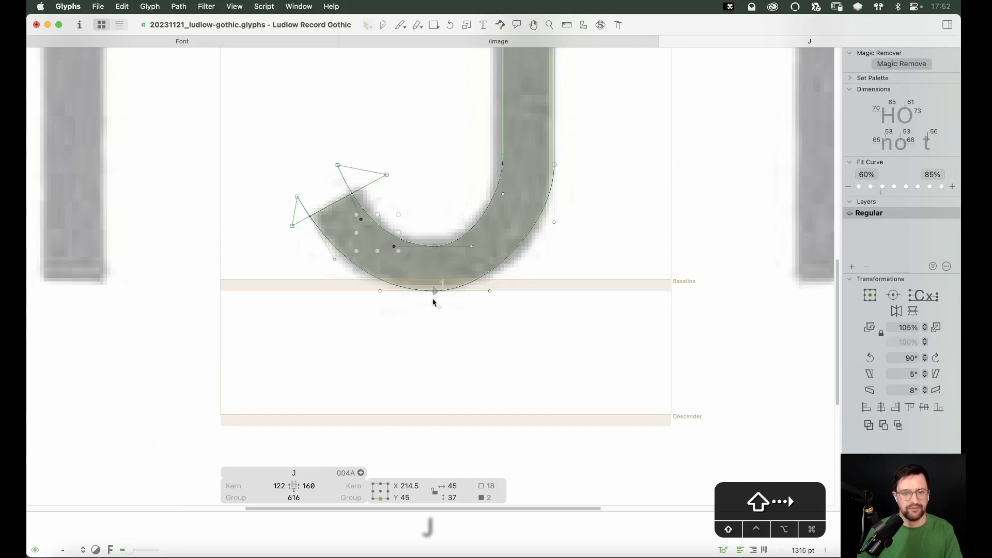
key(Return)
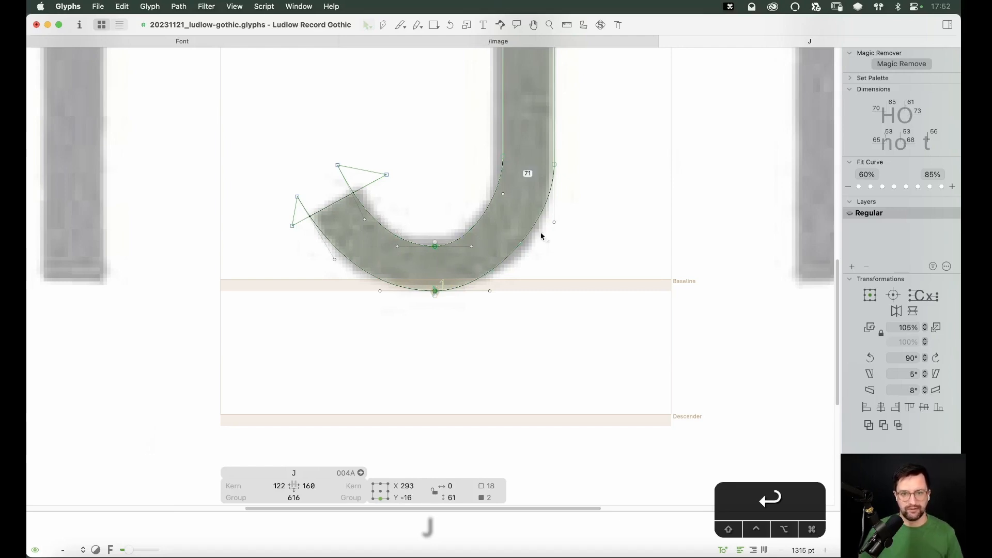
key(alt)
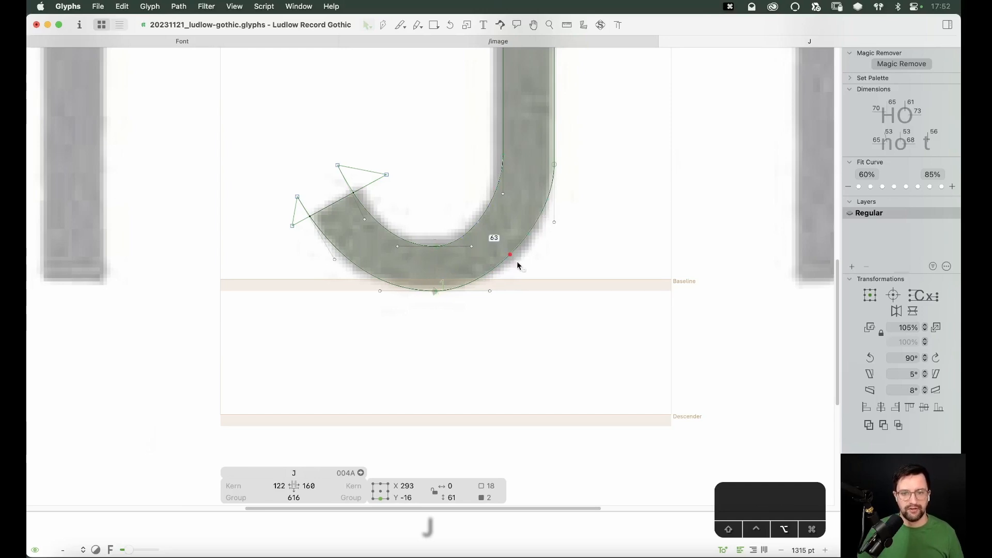
drag(517, 263, 517, 261)
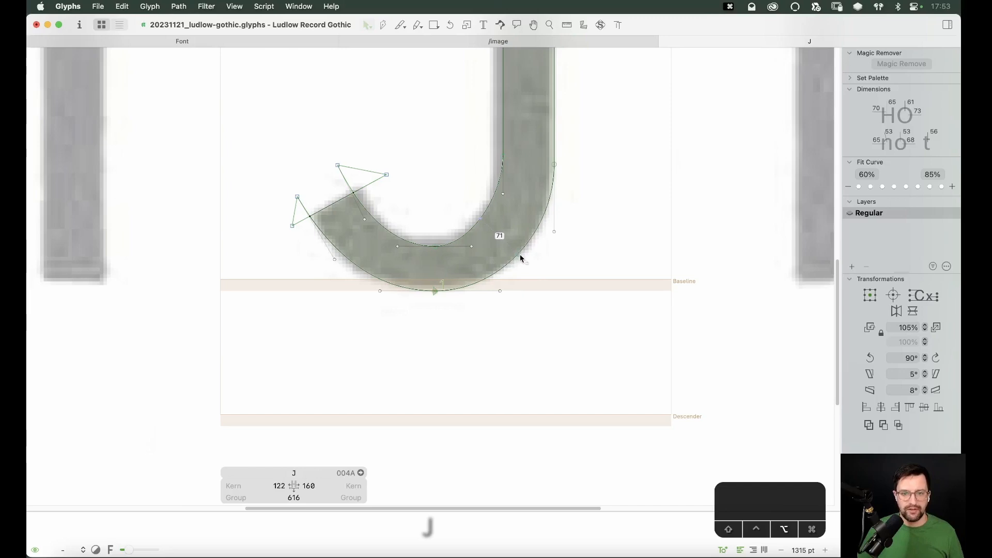
drag(520, 258, 522, 256)
Step: Unlock the scan image behind the J and delete it from the glyph
key(super+minus)
key(super+minus)
key(super+minus)
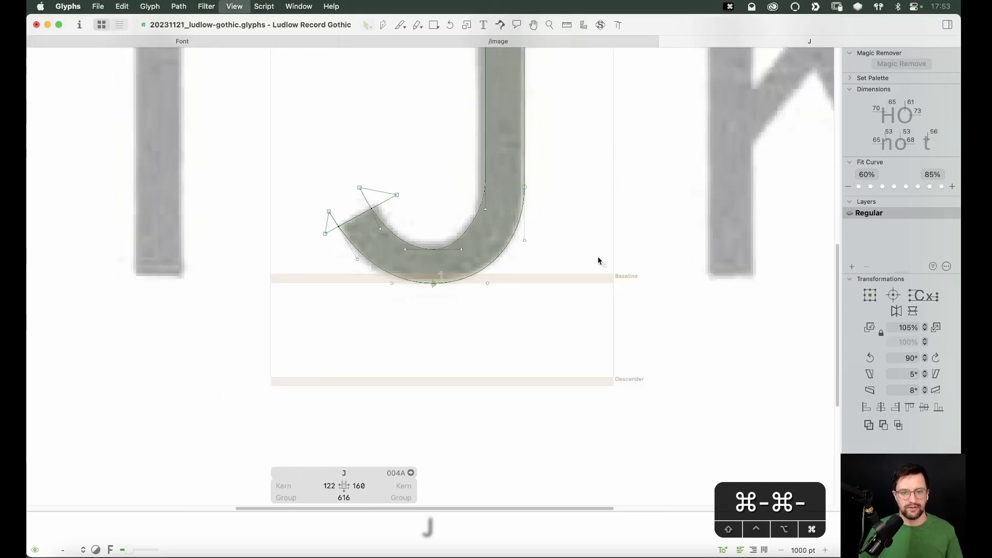
key(super+minus)
right_click(513, 162)
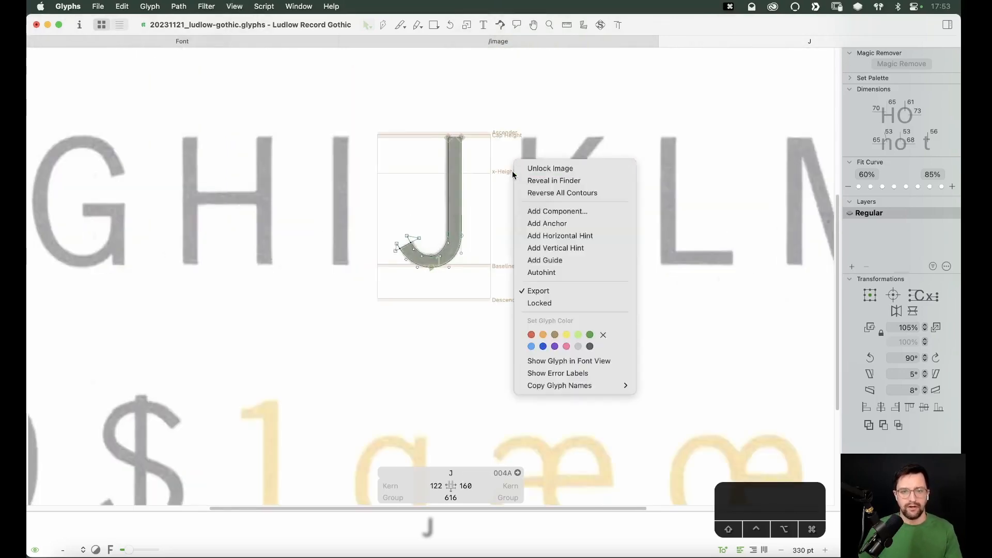
click(524, 163)
key(BackSpace)
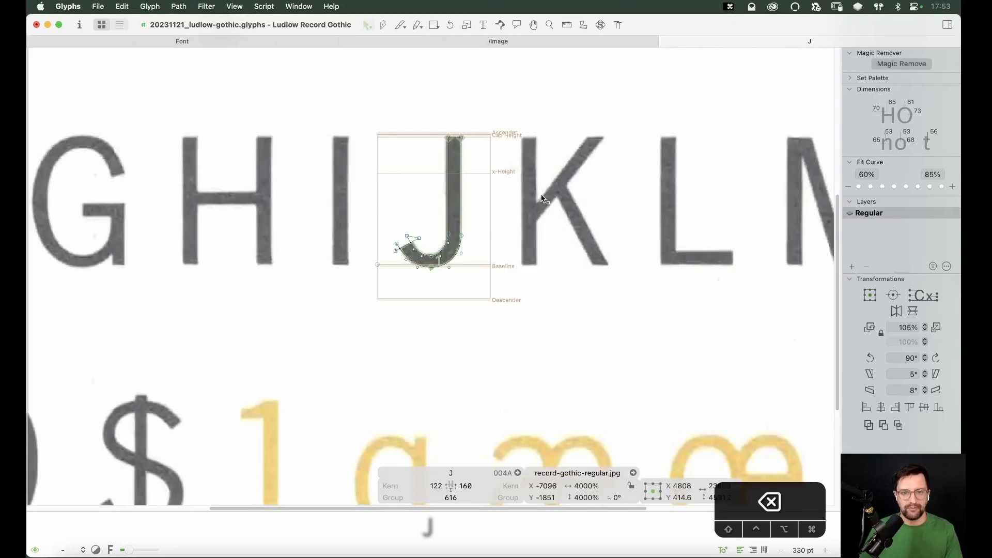
Step: Add a second J beside the first as a filled comparison and open its outline for editing
text(t)
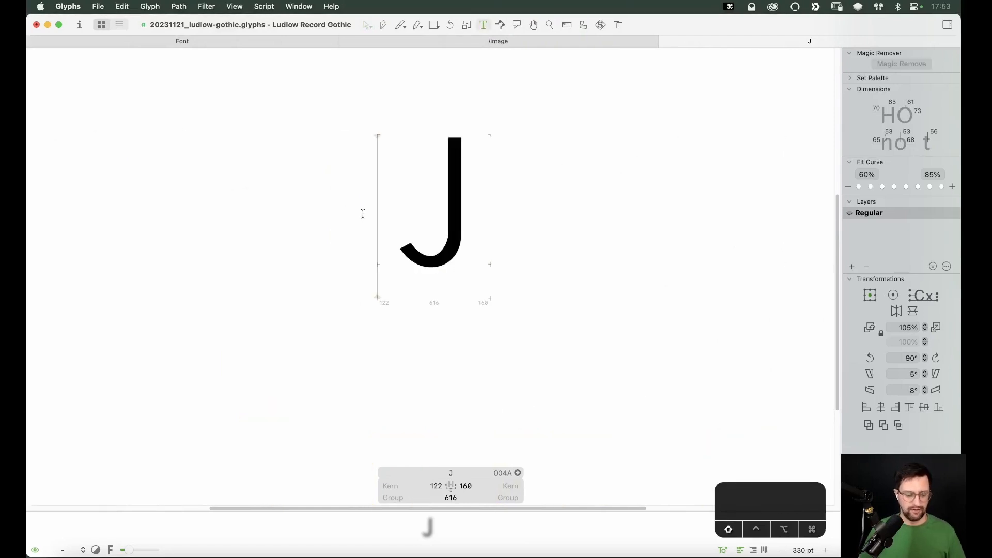
text(H)
key(shift+BackSpace)
text(J)
key(Escape)
key(z)
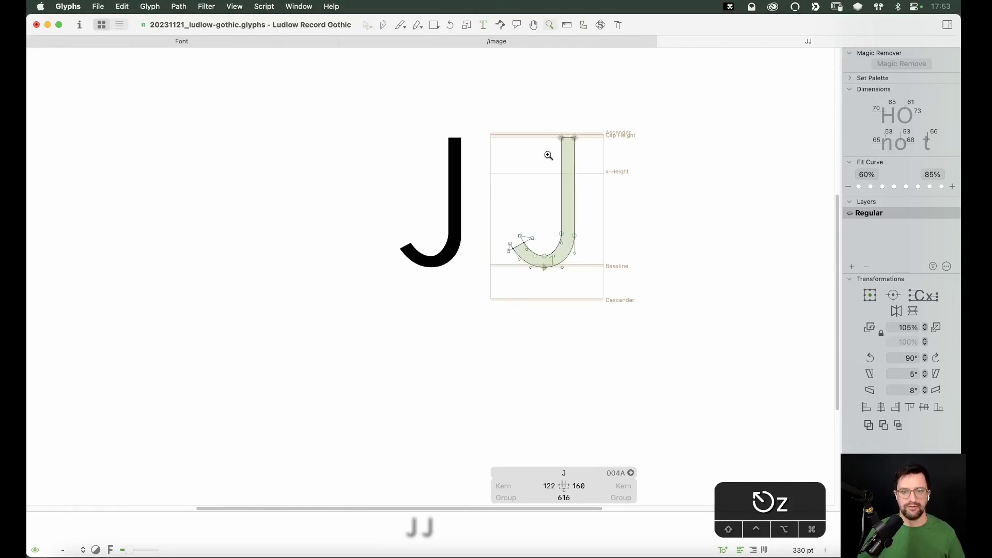
Step: Fill out the inner right curve of the J's bowl until its handle pair spans 44 by 39 units, and compare the outer curve's handles
drag(635, 89, 237, 474)
key(space)
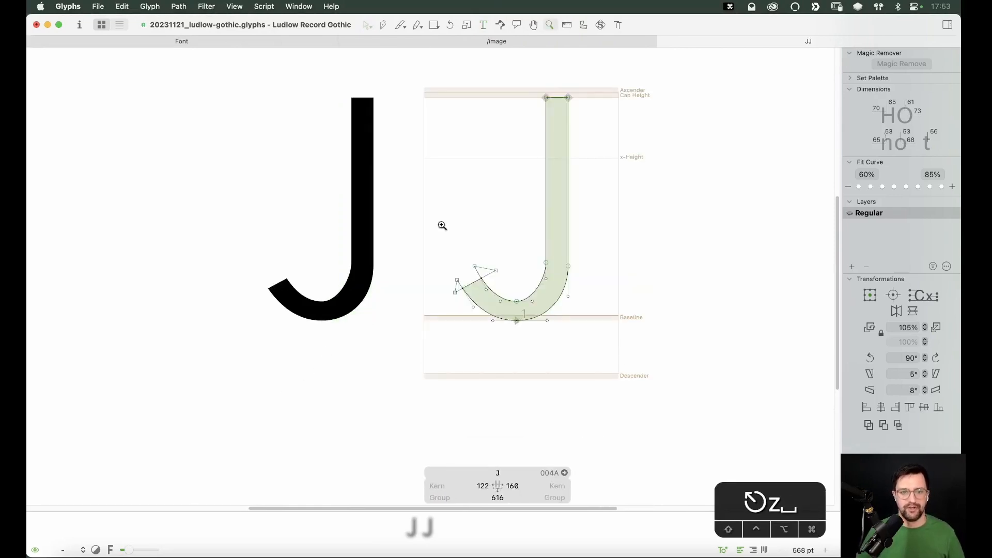
drag(447, 201, 428, 285)
key(v)
key(cmd+equal)
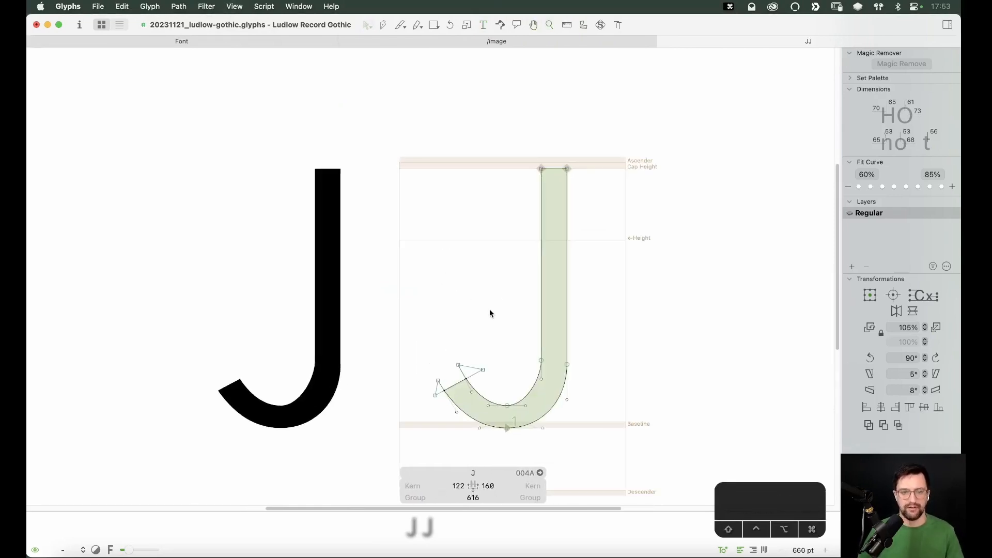
key(cmd+equal)
key(space)
drag(482, 250, 481, 254)
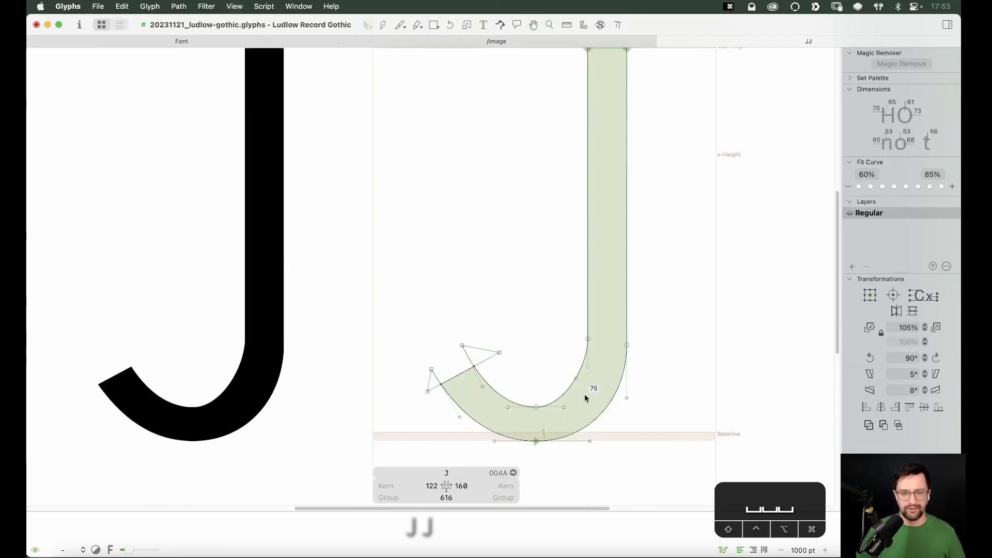
drag(573, 384, 578, 395)
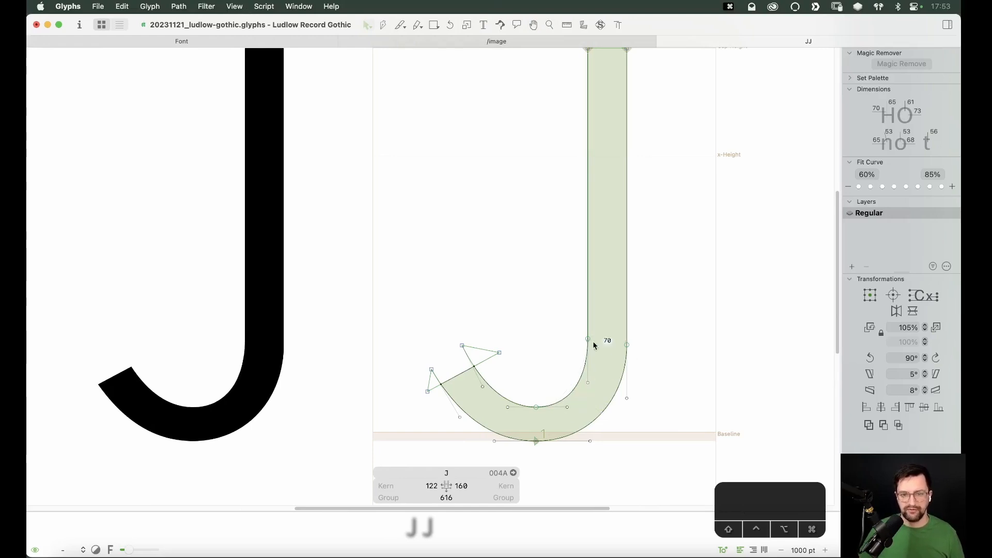
click(566, 409)
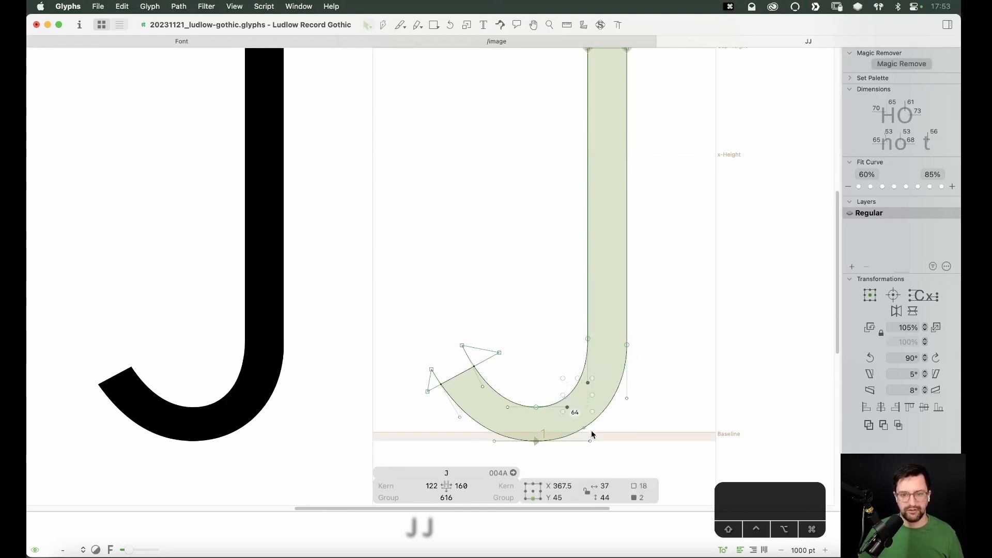
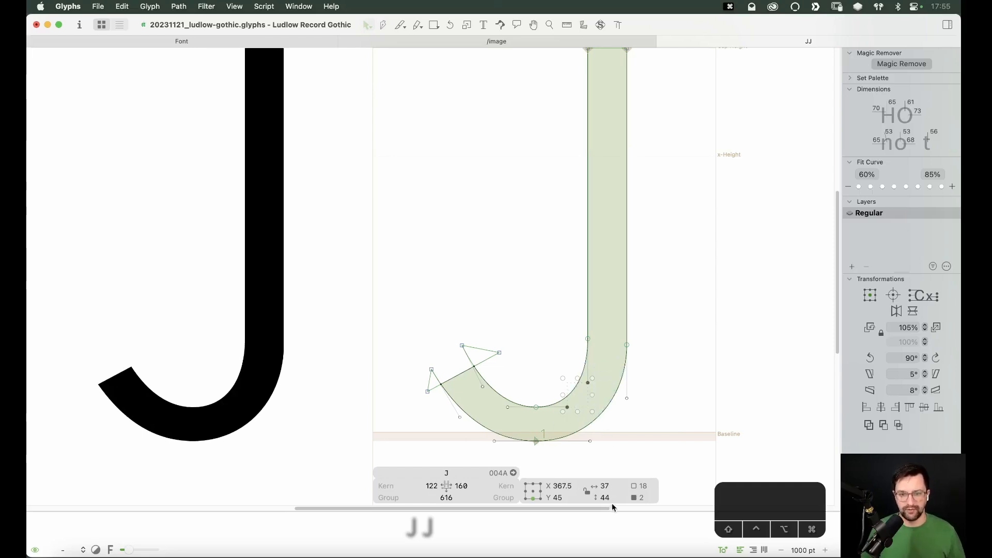
click(603, 410)
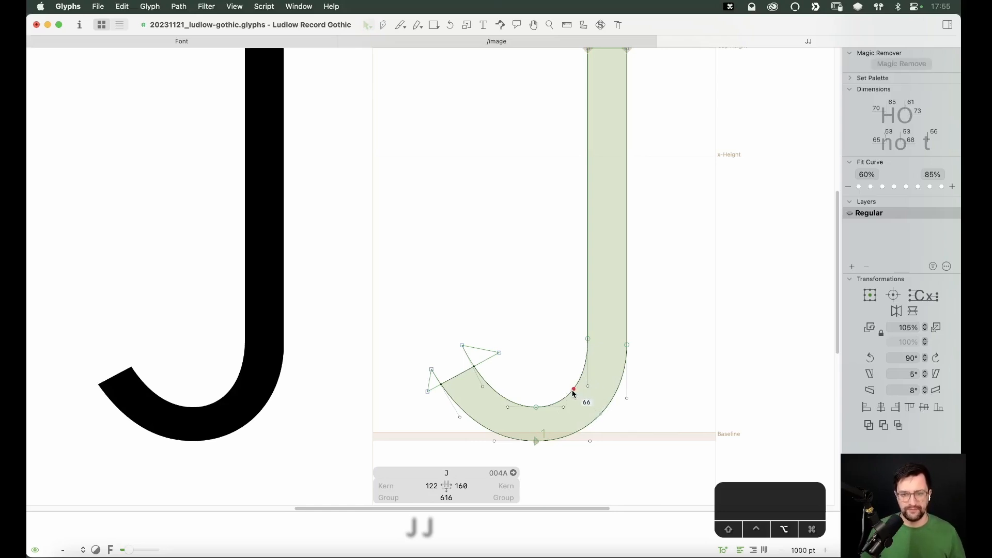
drag(600, 374, 564, 420)
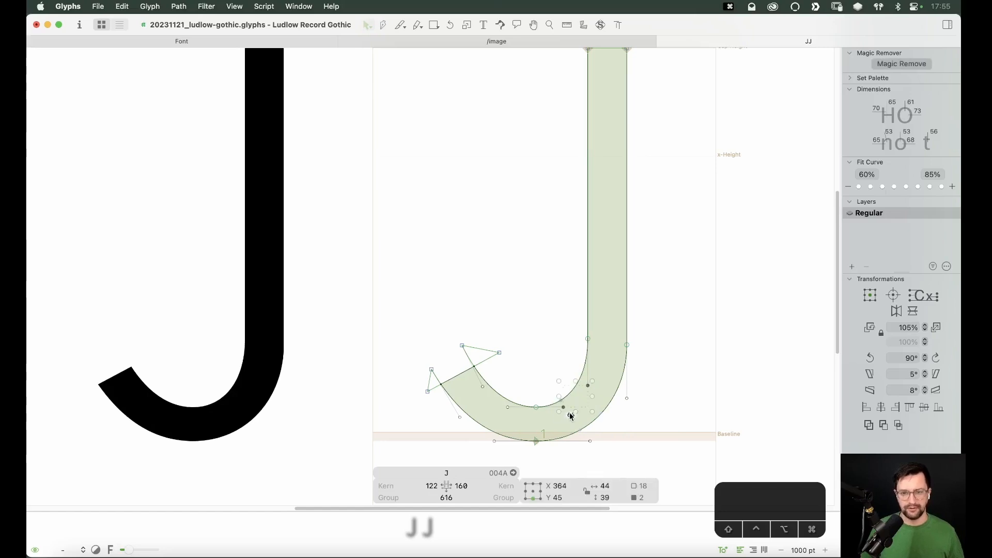
click(638, 445)
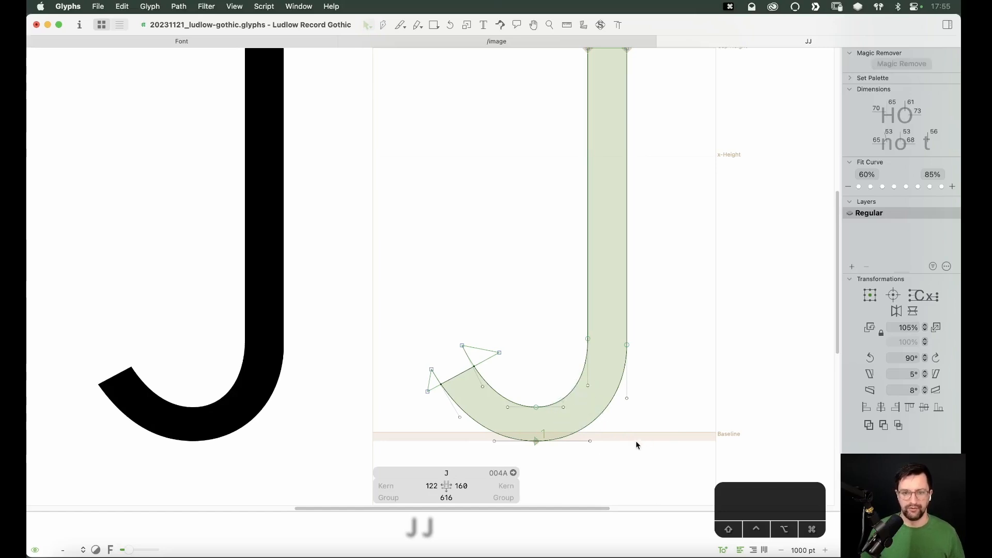
drag(635, 397, 596, 452)
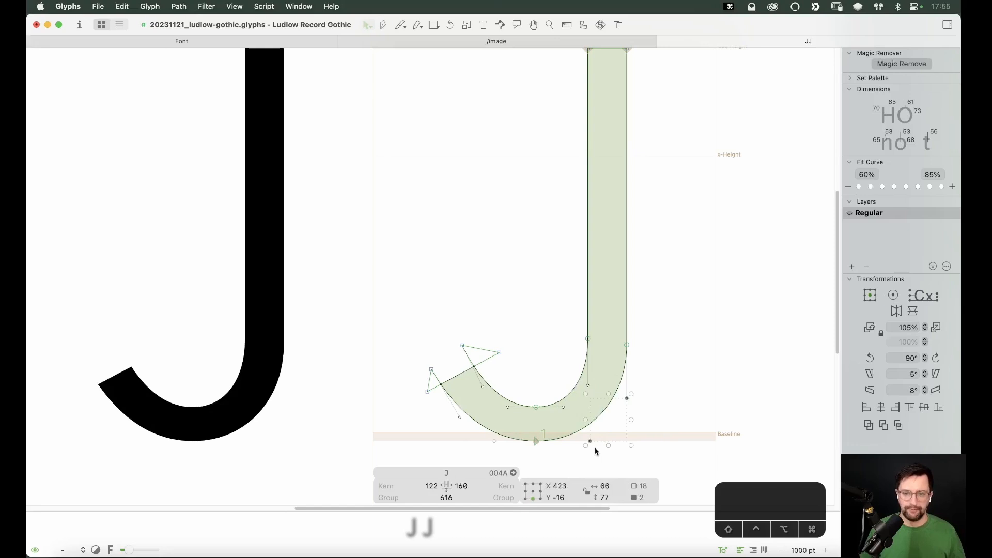
click(666, 421)
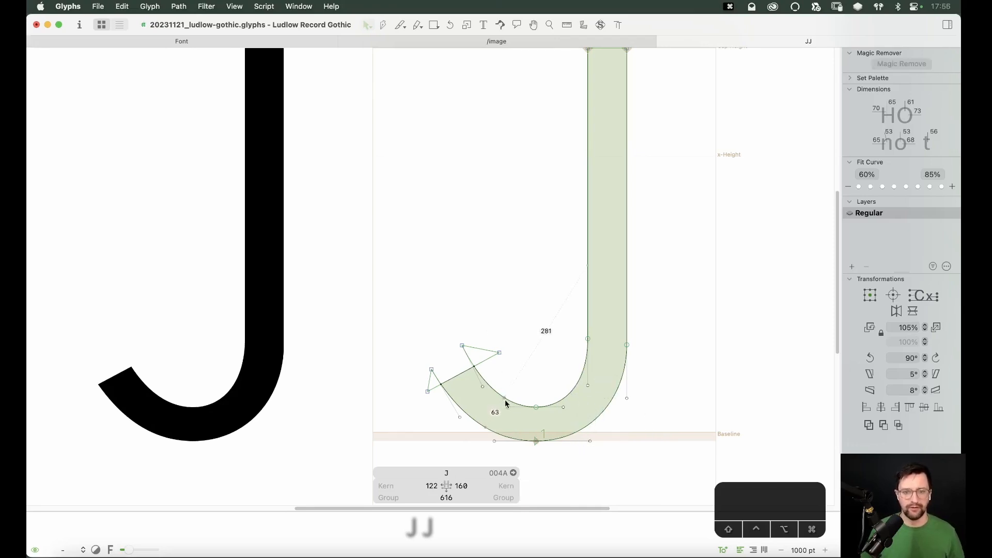
Step: Insert a C between the two Js for comparison and return to editing the second J's outline
key(t)
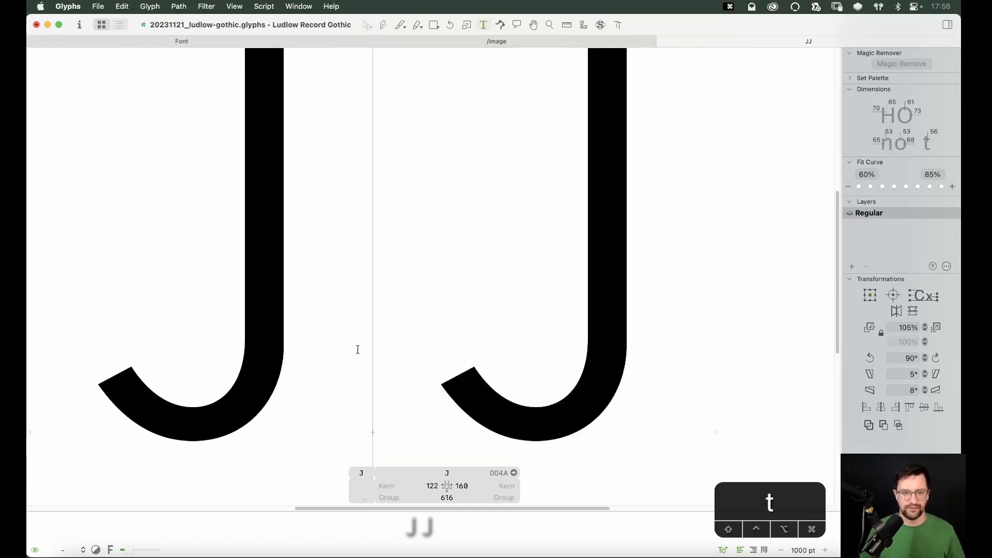
click(711, 302)
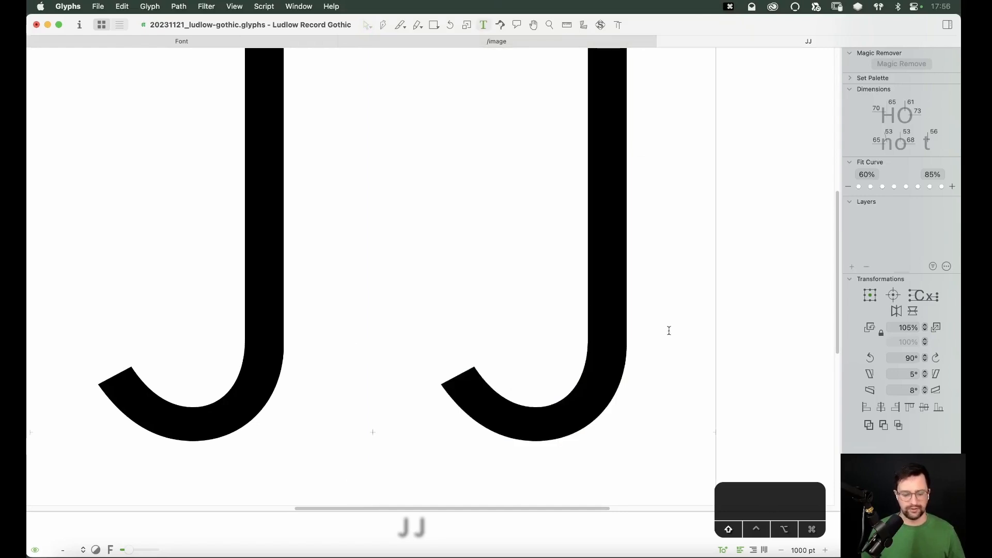
click(396, 327)
text(C)
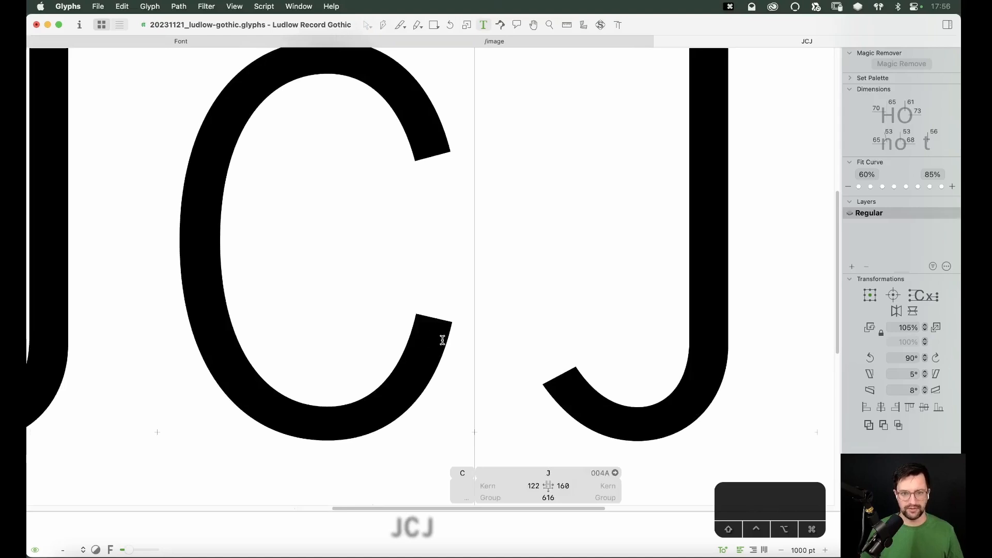
key(Escape)
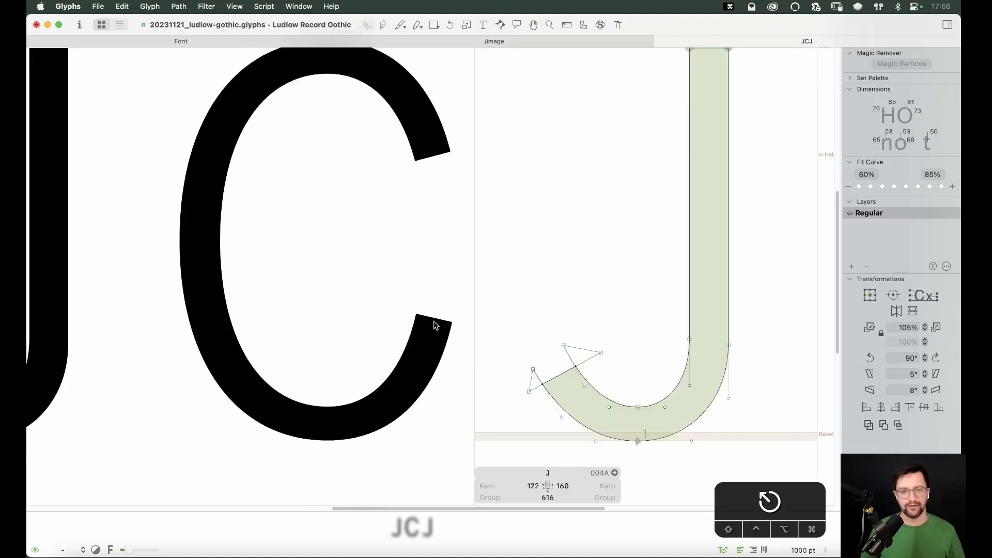
Step: Adjust the terminal's angle by moving its inner overlapping corner to X 210, Y 144 and its outer one to X 99, Y 68
drag(601, 353, 592, 352)
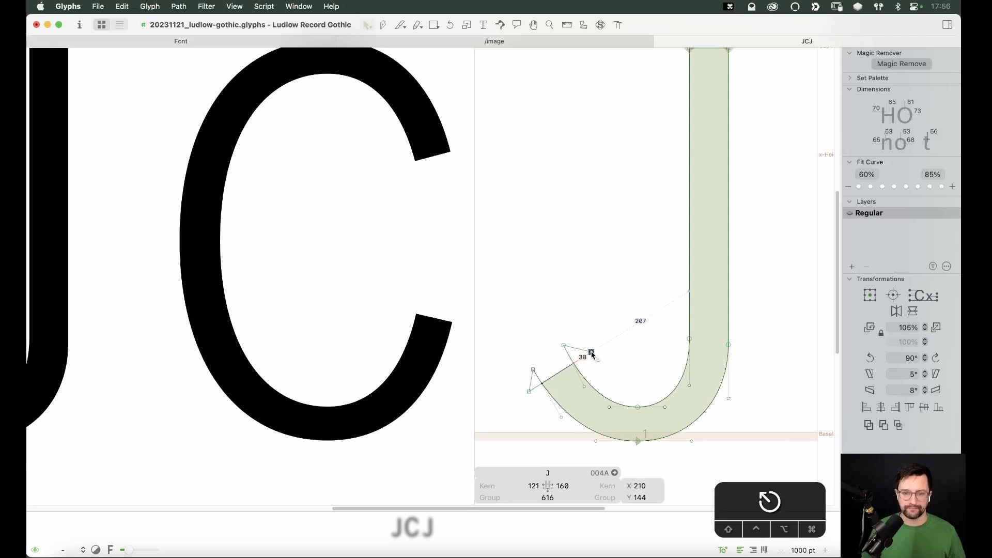
click(529, 392)
key(Down)
key(Right)
key(Down)
key(Down)
key(Down)
key(Down)
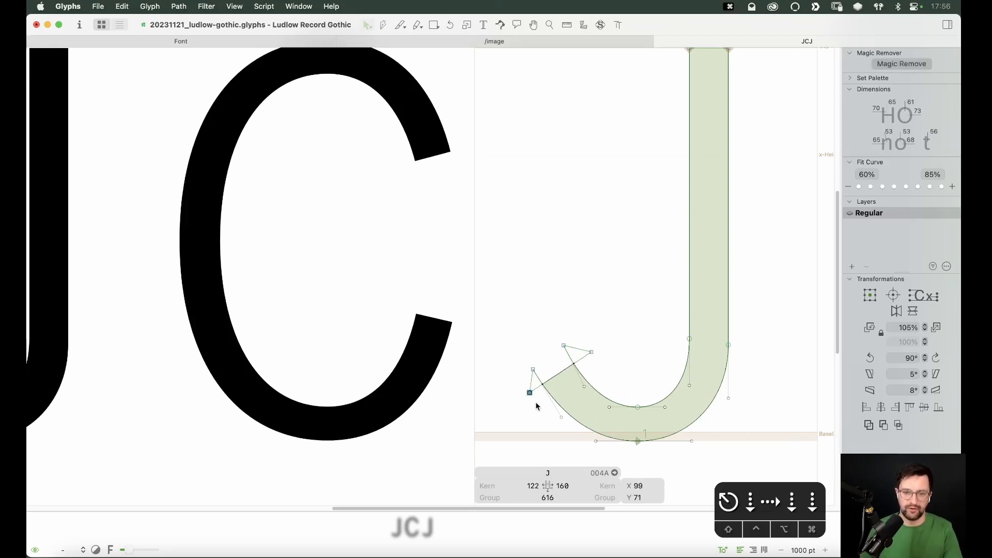
Step: Move the curve-side overlapping point at the inner end of the J's terminal to X 155, Y 152
key(space)
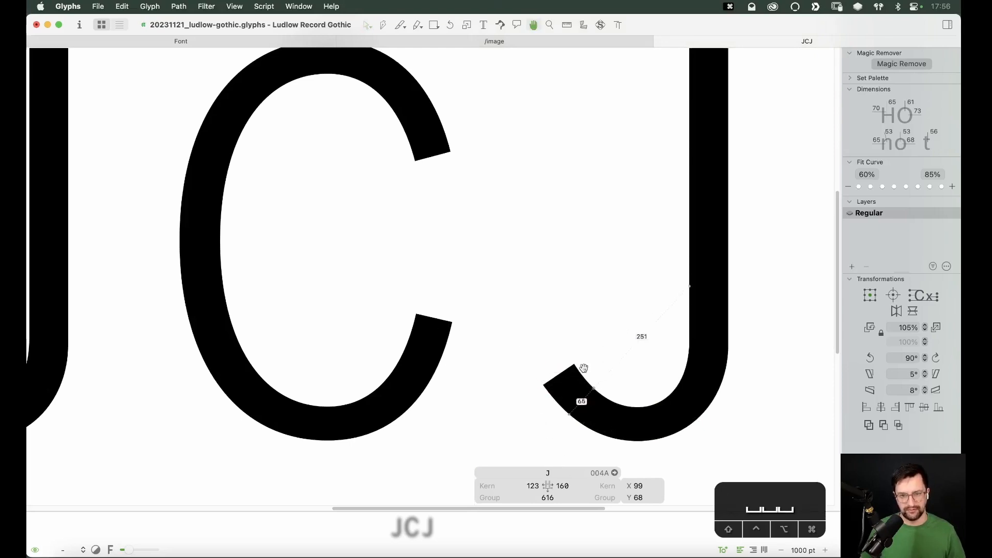
key(z)
drag(726, 279, 528, 447)
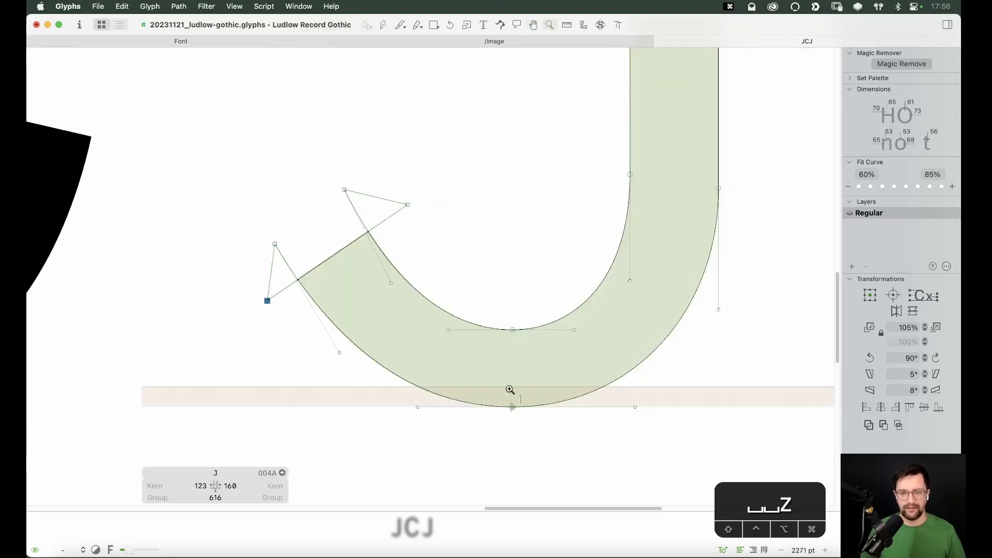
key(v)
key(space)
drag(555, 259, 561, 261)
click(560, 226)
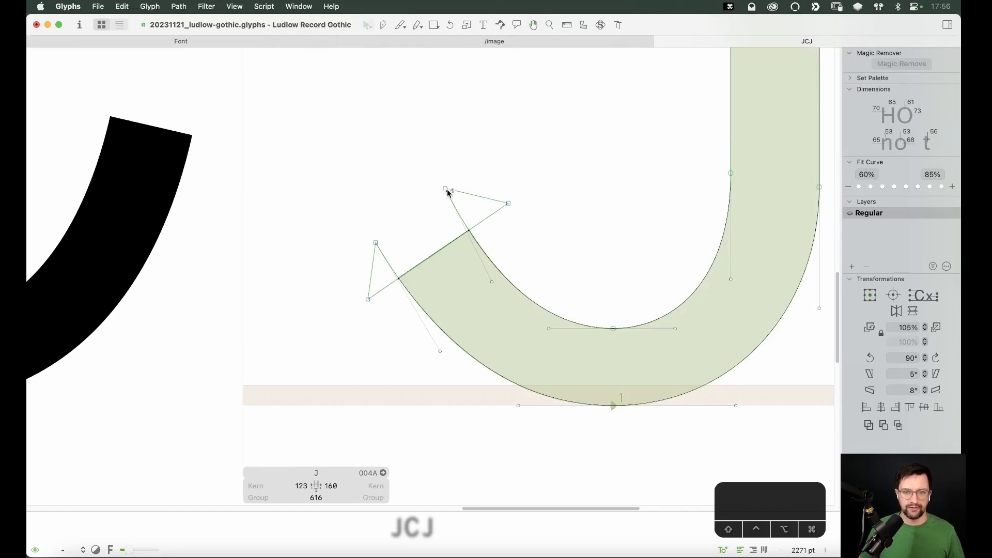
drag(446, 191, 439, 196)
key(alt+Down)
key(alt+Left)
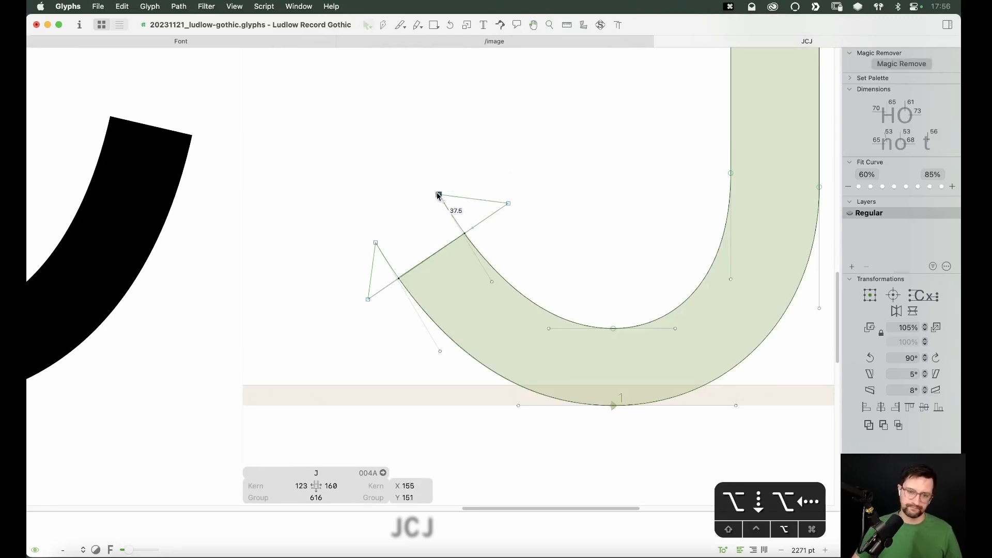
key(alt+Up)
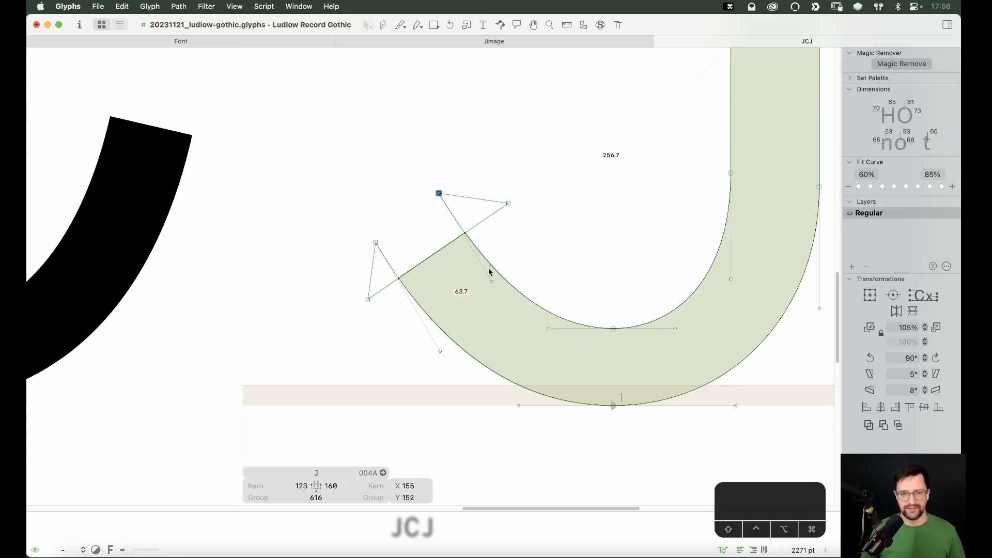
click(518, 250)
key(space)
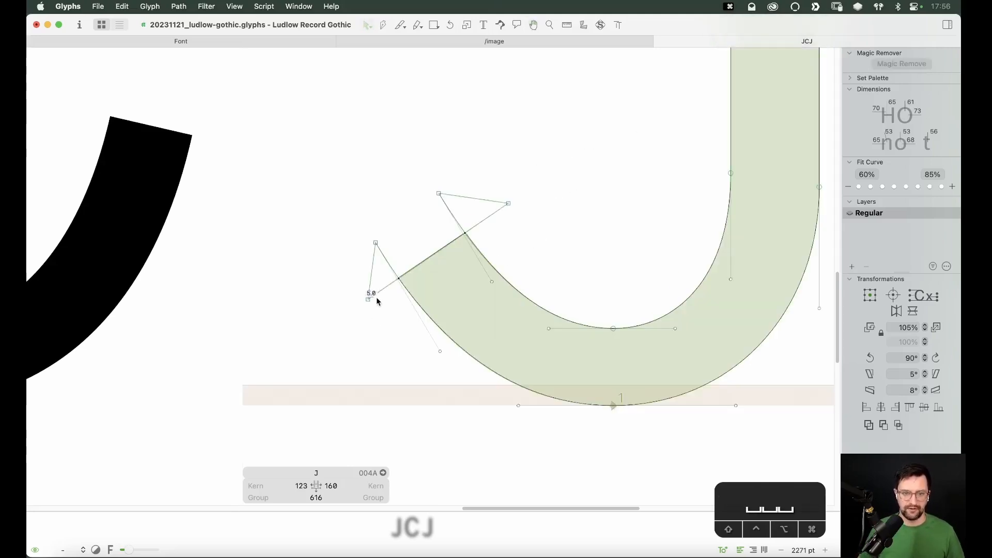
Step: Steepen the terminal cut by moving its inner overlapping corner to X 210, Y 149 and its outer one to X 99, Y 63
click(509, 203)
key(shift+Up)
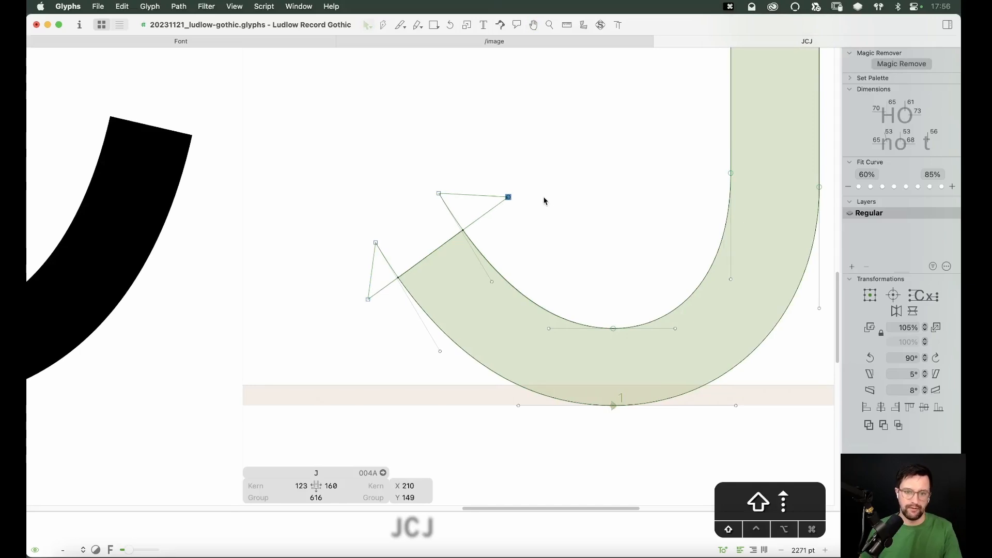
click(368, 299)
key(shift+Down)
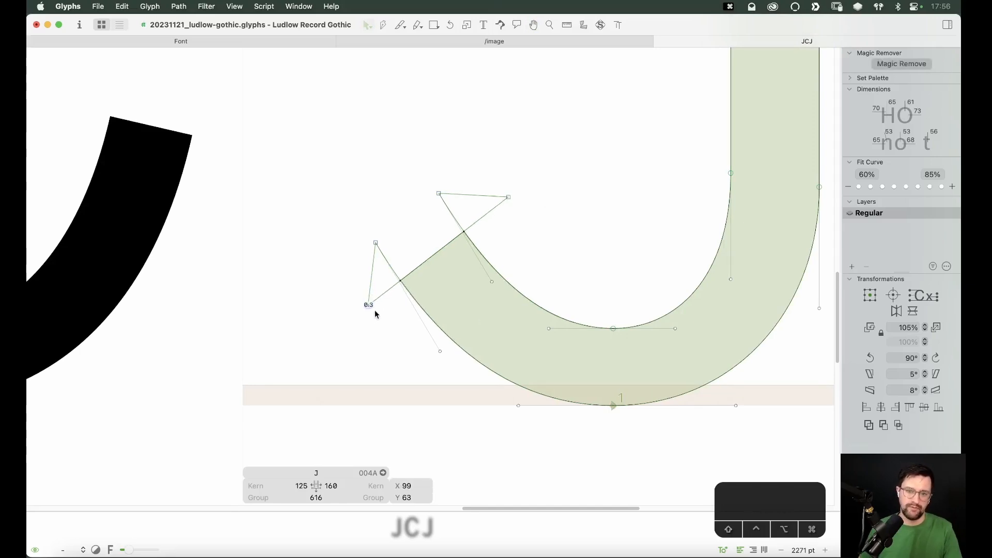
key(space)
click(542, 267)
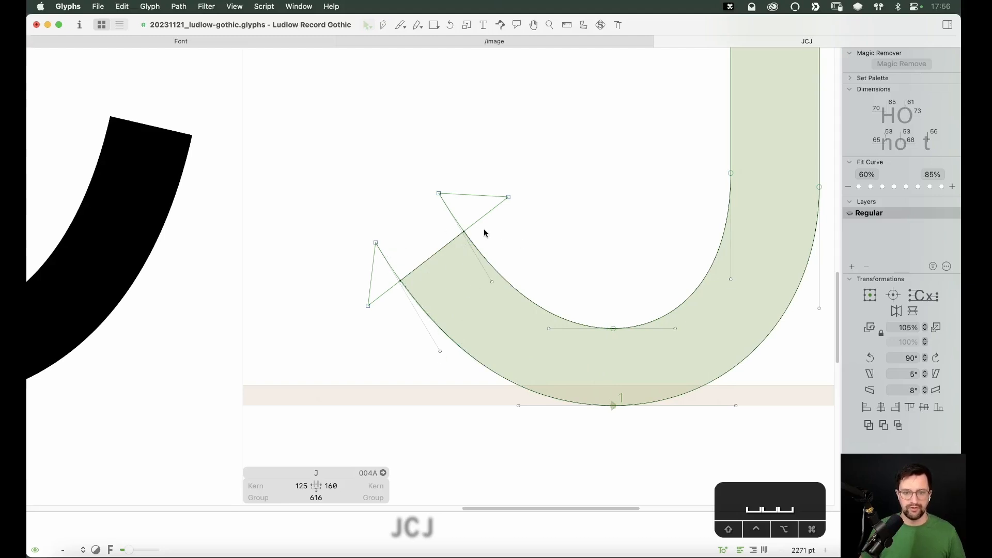
Step: Raise the curve-side overlapping point at the terminal's outer end slightly and preview the filled J beside the C
click(375, 241)
drag(375, 241, 376, 238)
click(570, 239)
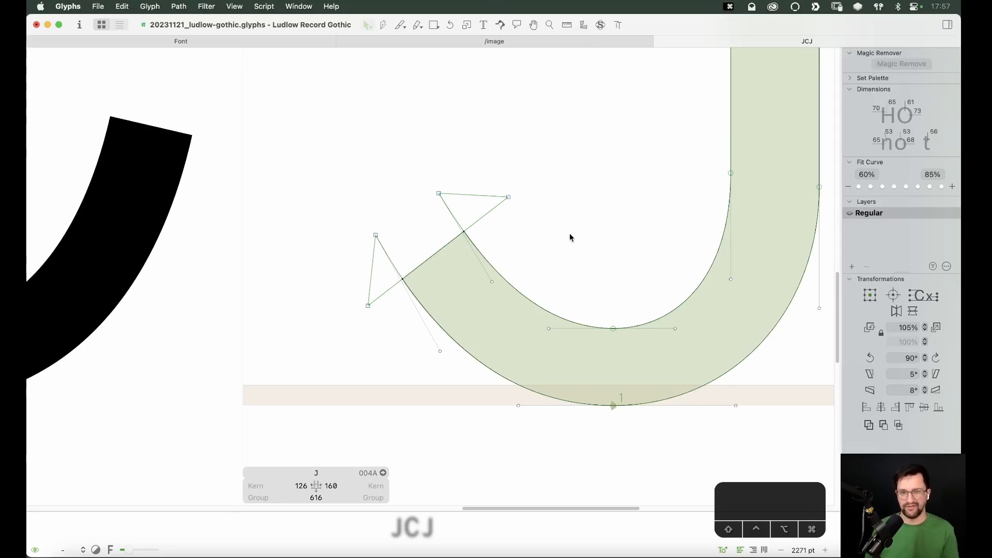
key(super+minus)
key(super+minus)
key(super+minus)
key(super+minus)
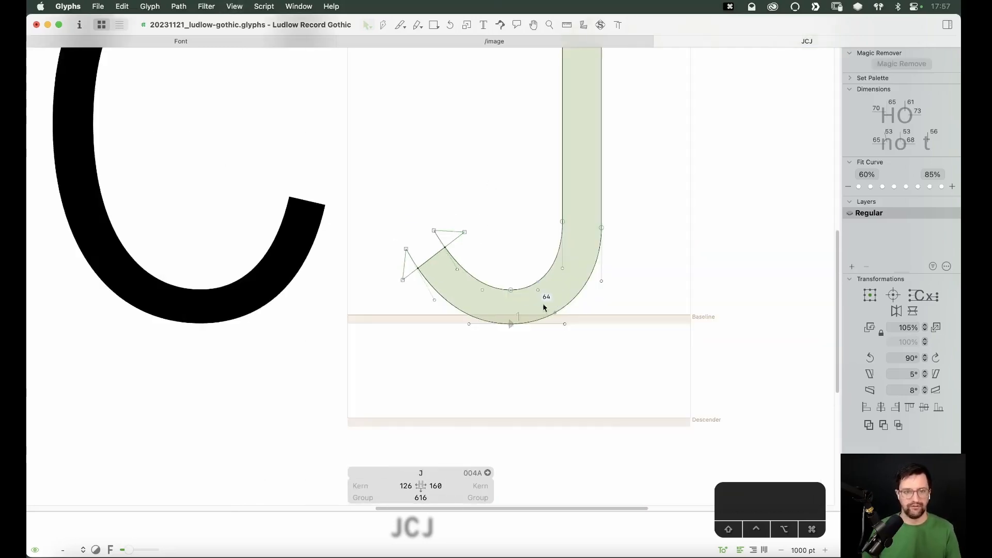
key(space)
drag(582, 295, 572, 318)
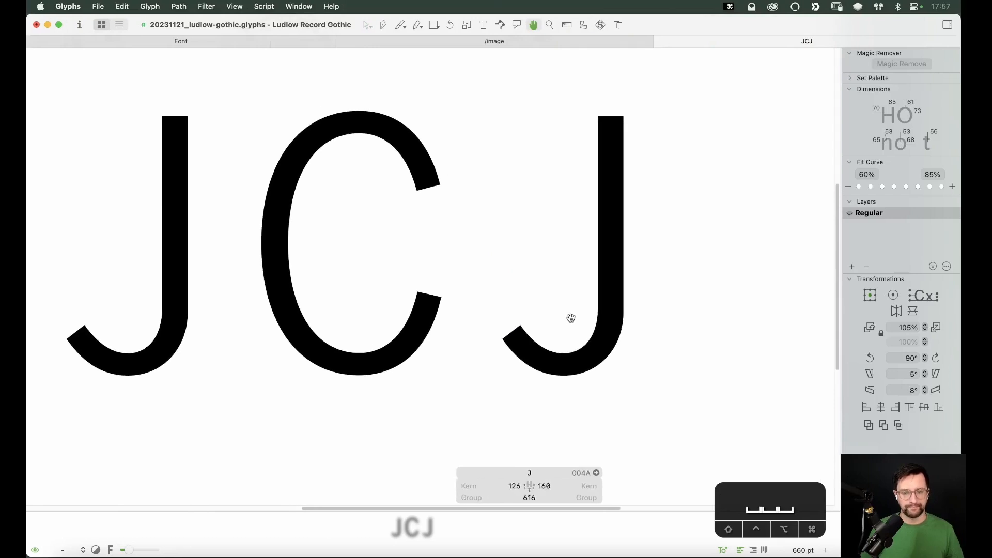
key(z)
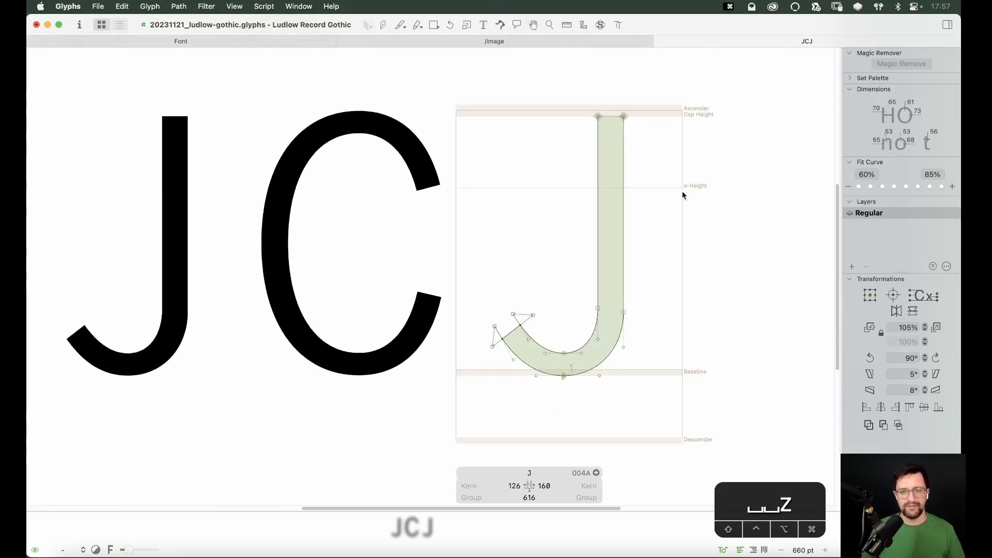
Step: Shift both curve-side end points of the terminal right together until their selection is at X 135, keeping their handles in place
key(v)
key(z)
drag(655, 207, 417, 479)
key(v)
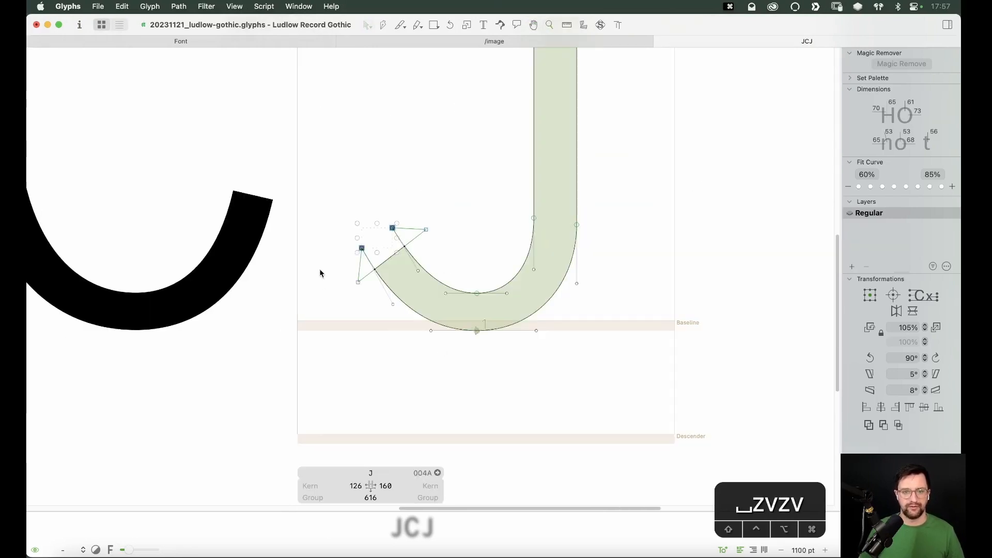
key(alt+shift+Right)
key(space)
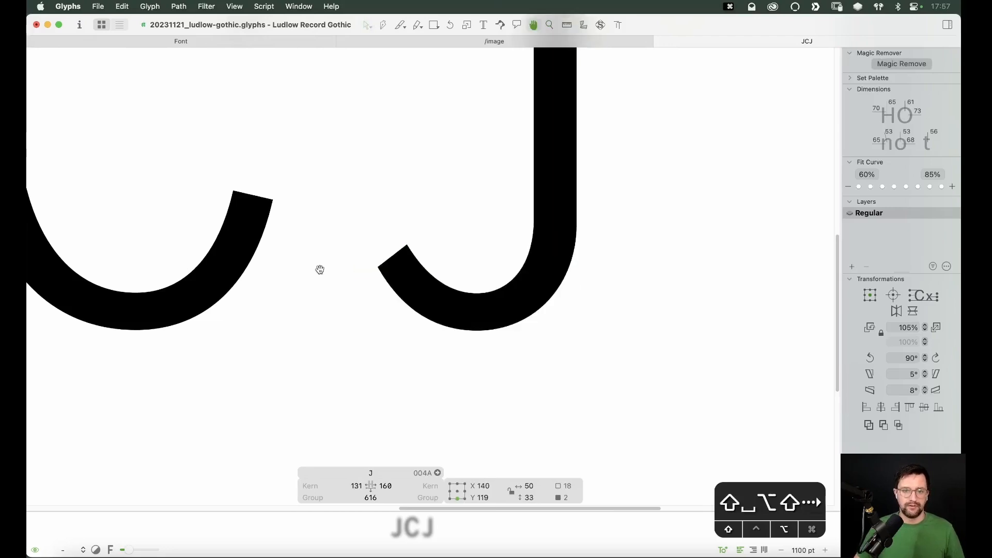
key(alt+shift+Left)
key(alt+shift+Right)
key(alt+shift+Left)
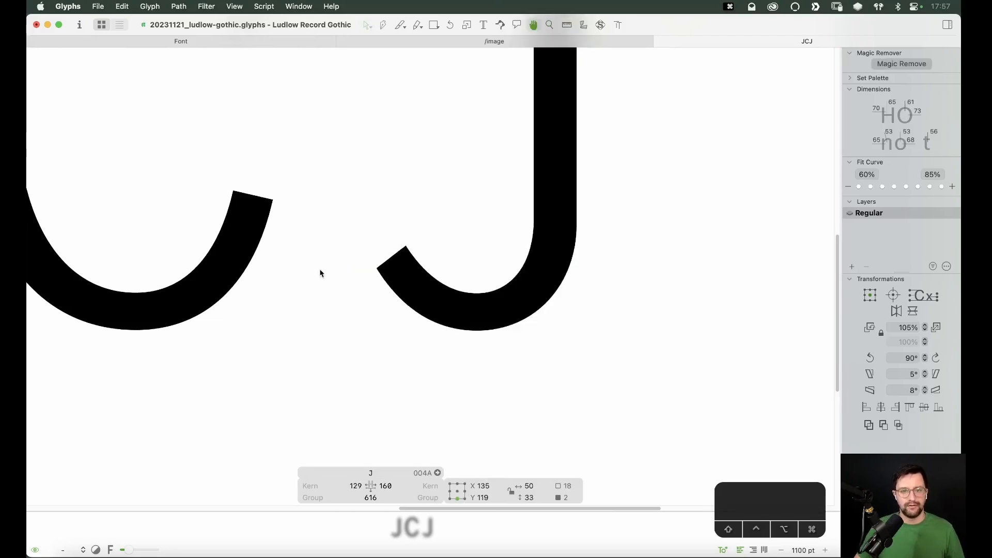
Step: Move the four handles of the bowl's left inner and outer curves 5 units left together, judging the shape in preview
key(z)
key(v)
drag(464, 250, 377, 352)
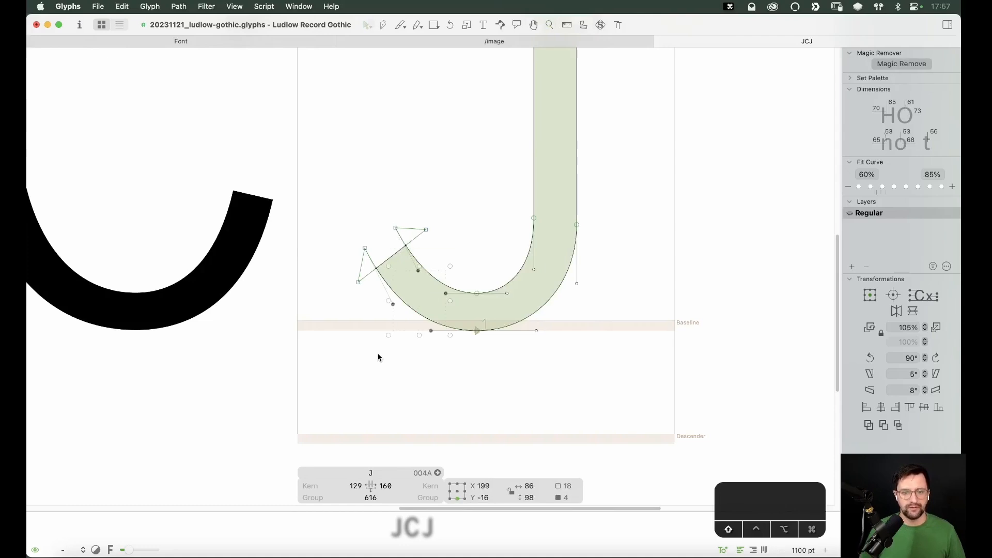
key(space)
key(shift+Right)
key(shift+Left)
key(shift+Left)
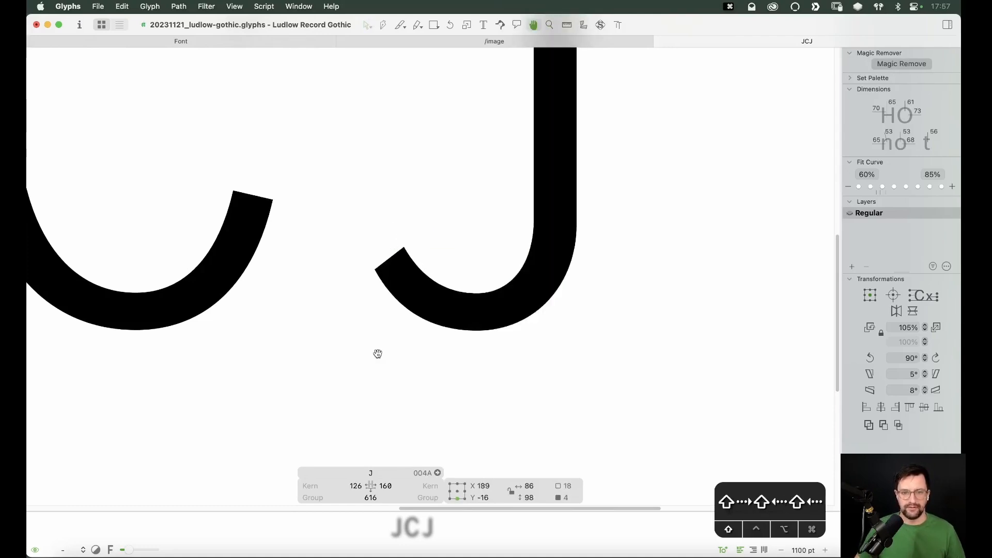
key(shift+Right)
Step: Shift the two bottom extremum nodes of the bowl left to X 288 while keeping their handles in place
drag(519, 278, 462, 362)
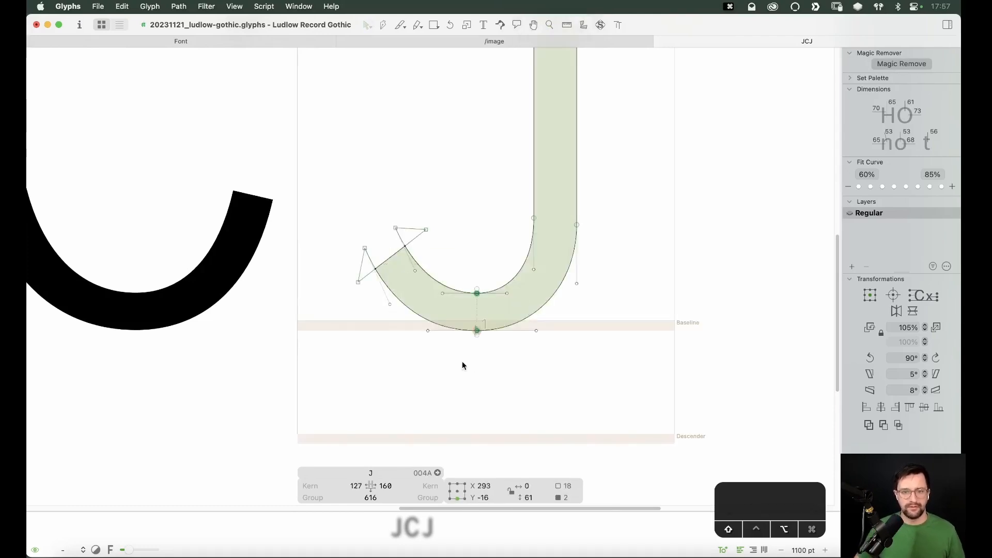
key(space)
key(alt+shift+Left)
key(alt+shift+Right)
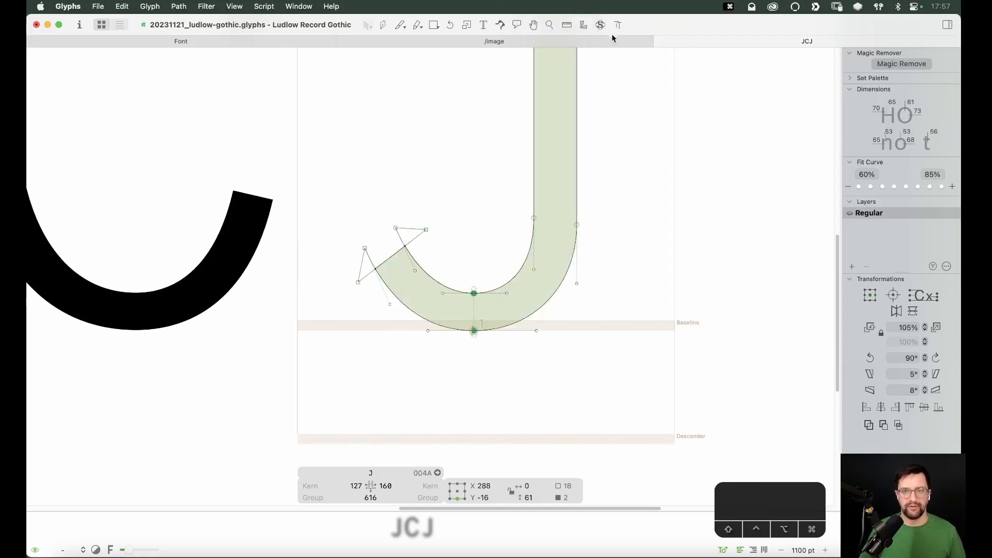
Step: Display the curvature of the J's bowl with the speed punk tool and reduce the curvature volume slightly
click(601, 25)
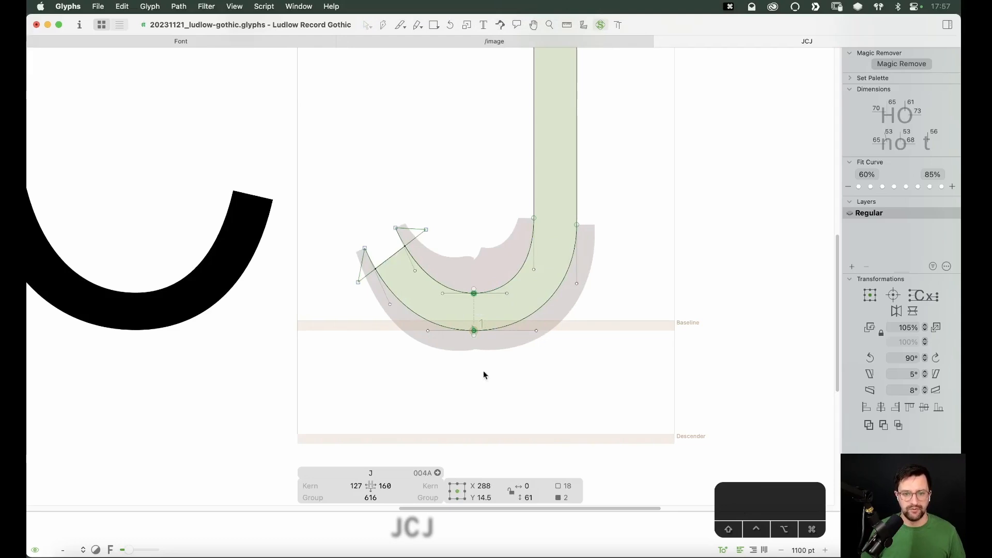
key(z)
drag(623, 150, 313, 433)
key(v)
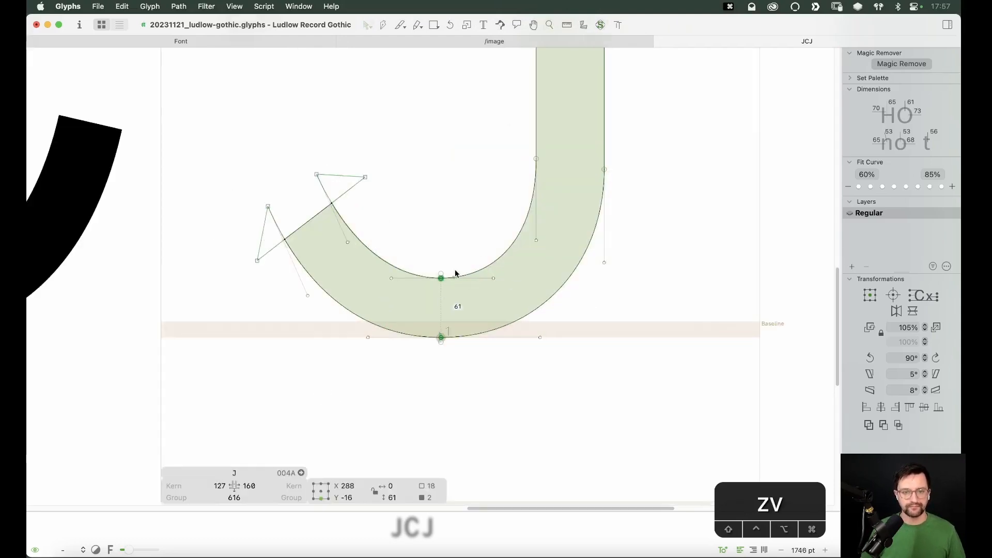
click(599, 24)
right_click(455, 178)
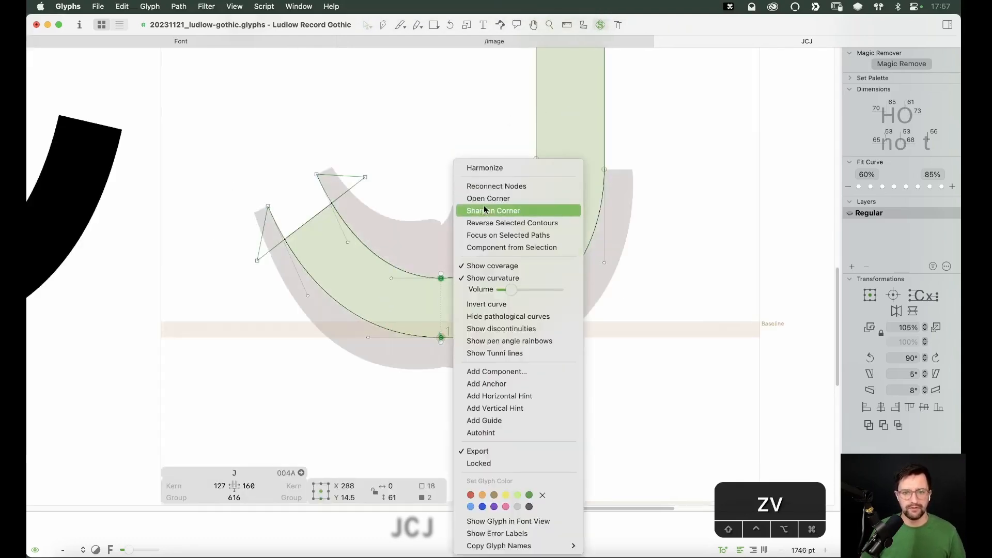
drag(512, 290, 506, 291)
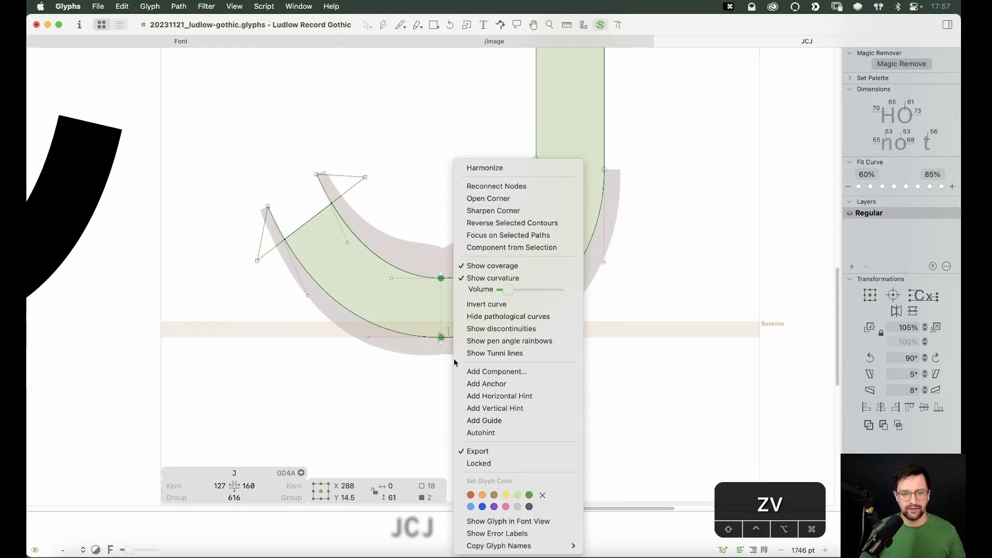
click(438, 297)
Step: Try shifting only the bowl's inner bottom node left to X 283 with its handles held in place
drag(453, 257, 417, 311)
key(alt+shift+Left)
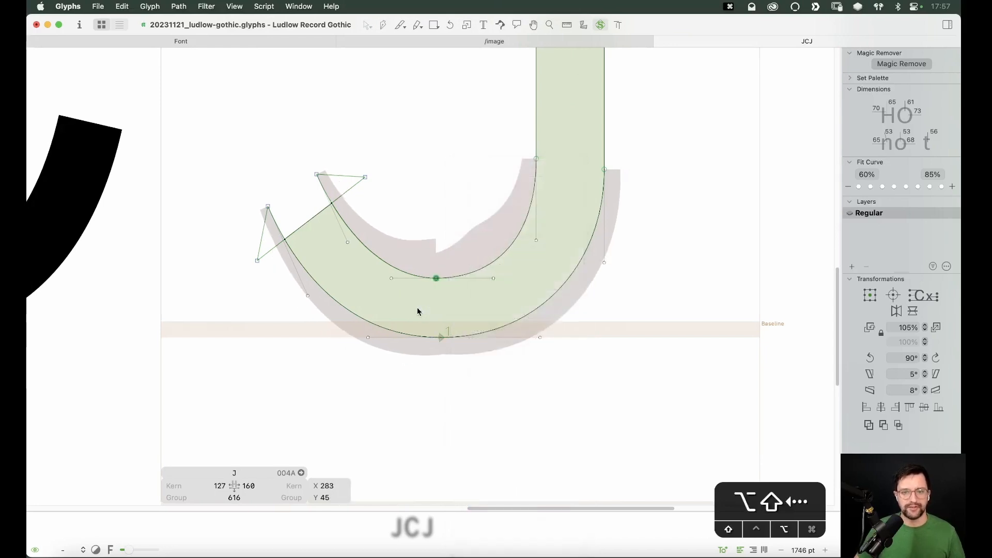
key(alt+shift+Right)
key(alt+Right)
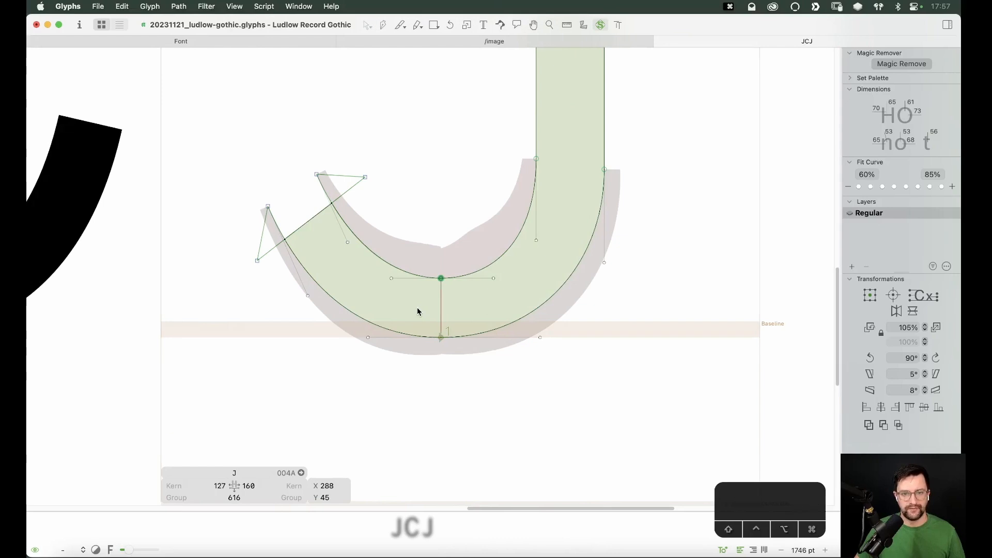
Step: Smooth the inner curvature by setting the inner bottom node's right handle to a length of 52 units at X 340
drag(485, 260, 527, 294)
key(shift+Right)
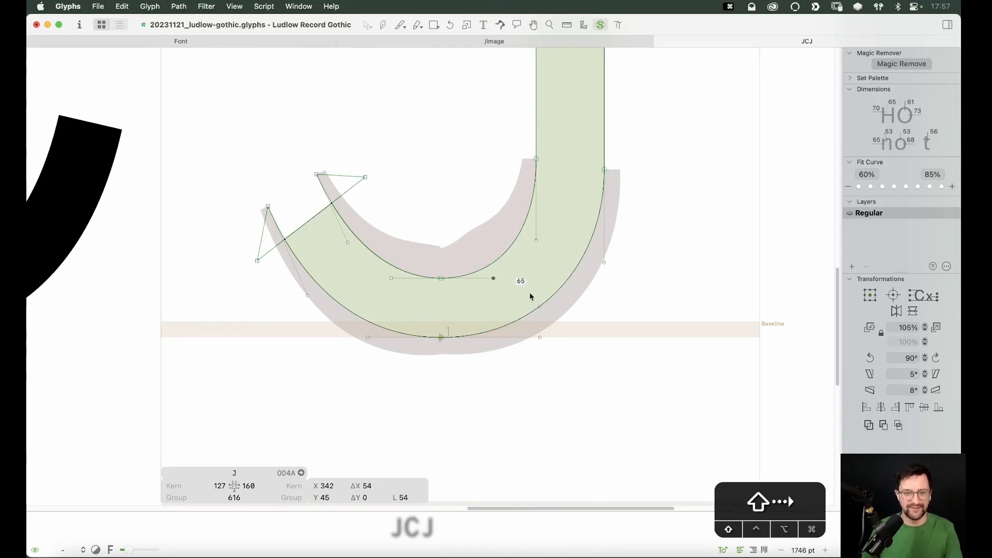
key(shift+Left)
key(Right)
key(Right)
key(Right)
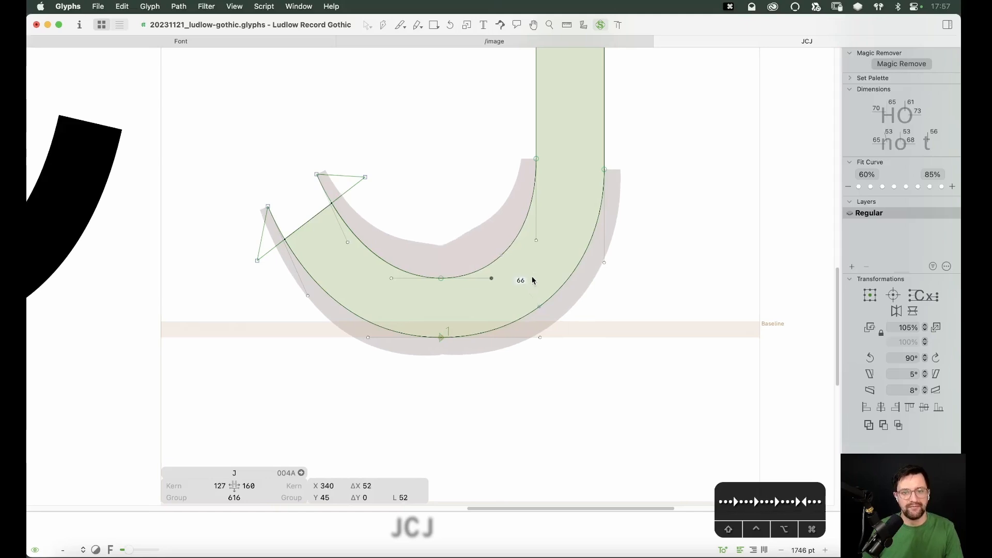
Step: Smooth the outer curvature by setting the outer bottom node's right handle to a length of 100 units at X 388
click(489, 407)
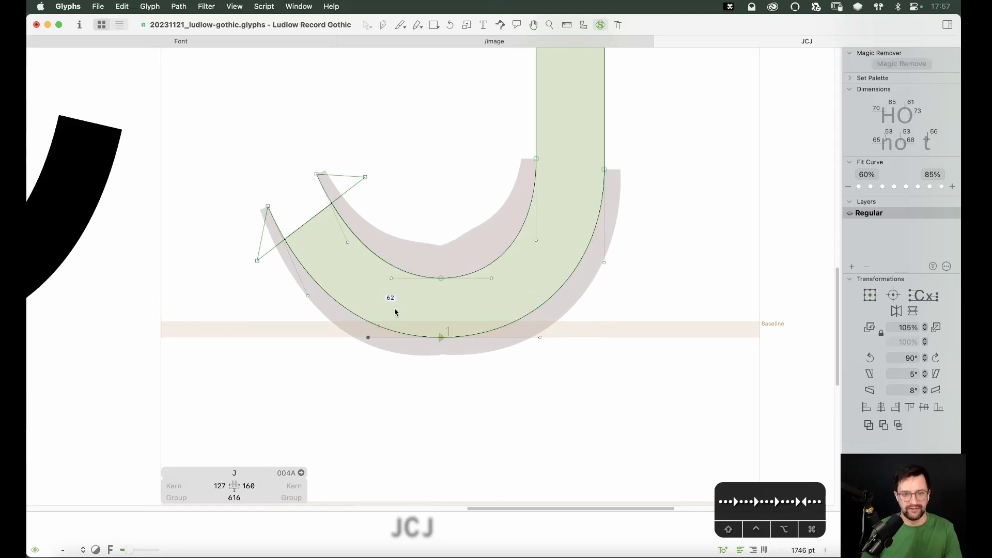
key(Left)
key(Right)
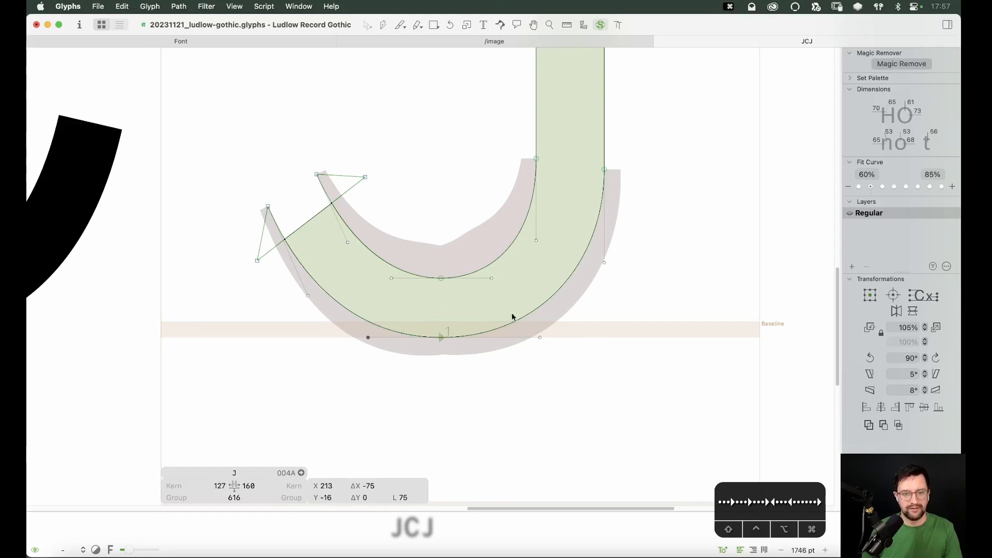
key(Left)
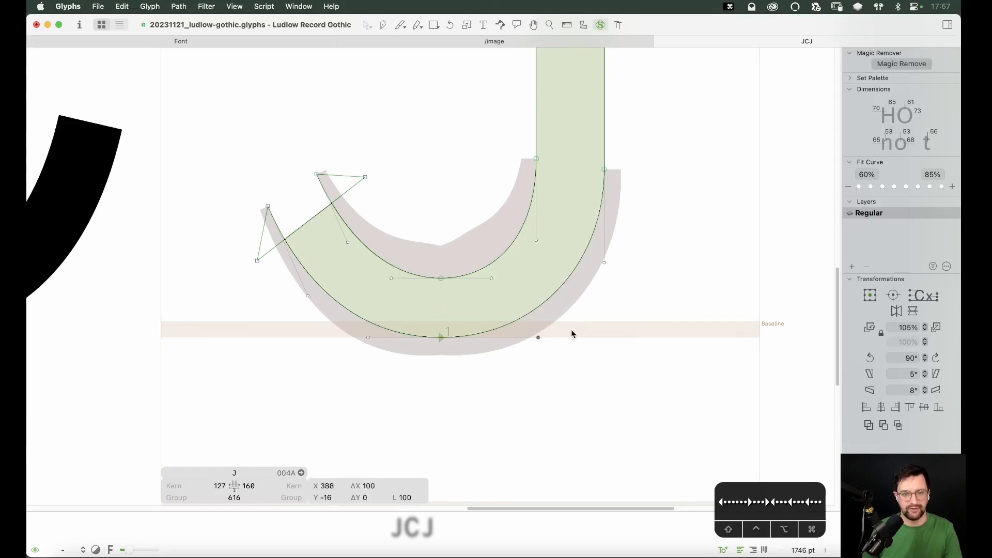
Step: Compare the dimensions of the handle pairs on the bowl's outer and inner right curves, and leave the curvature display
click(607, 296)
drag(614, 250, 522, 382)
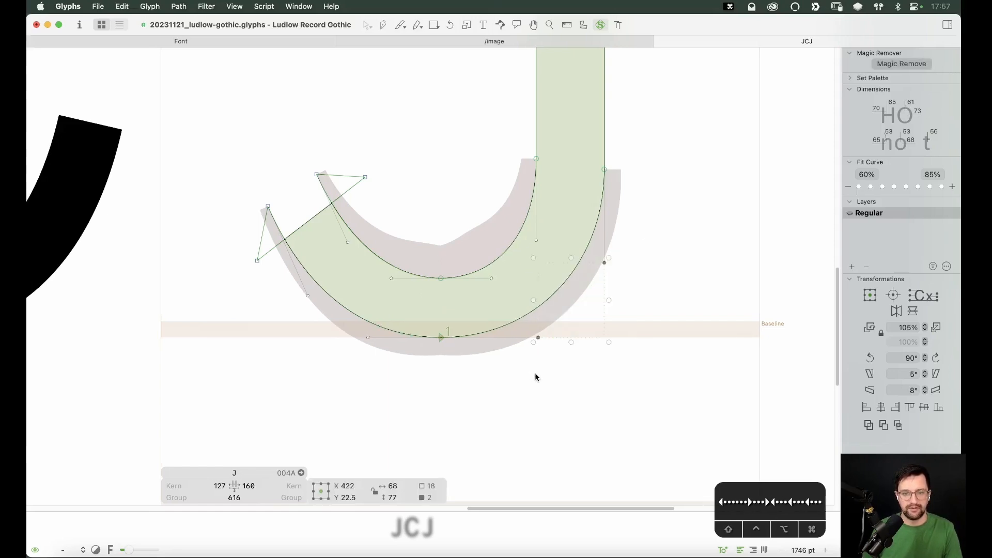
drag(539, 235, 476, 304)
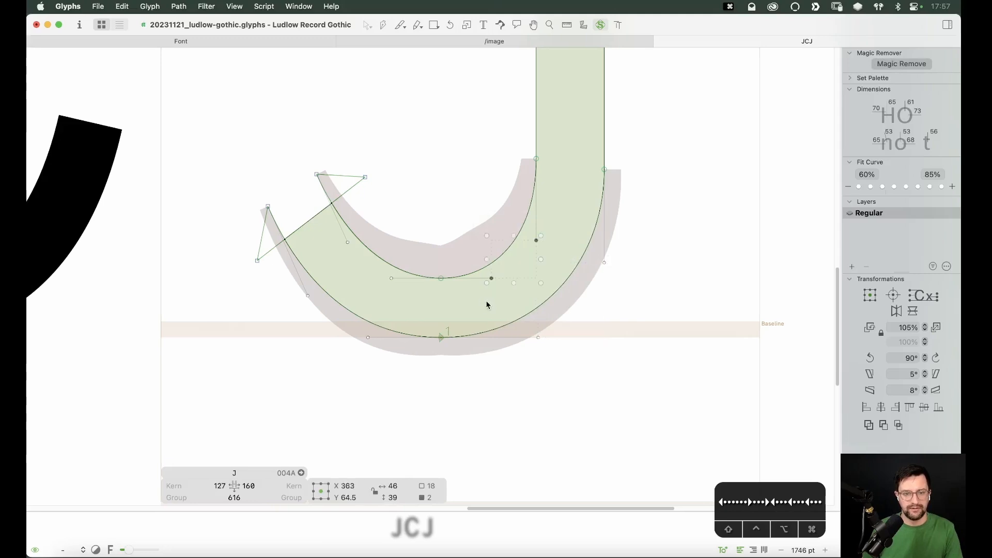
key(v)
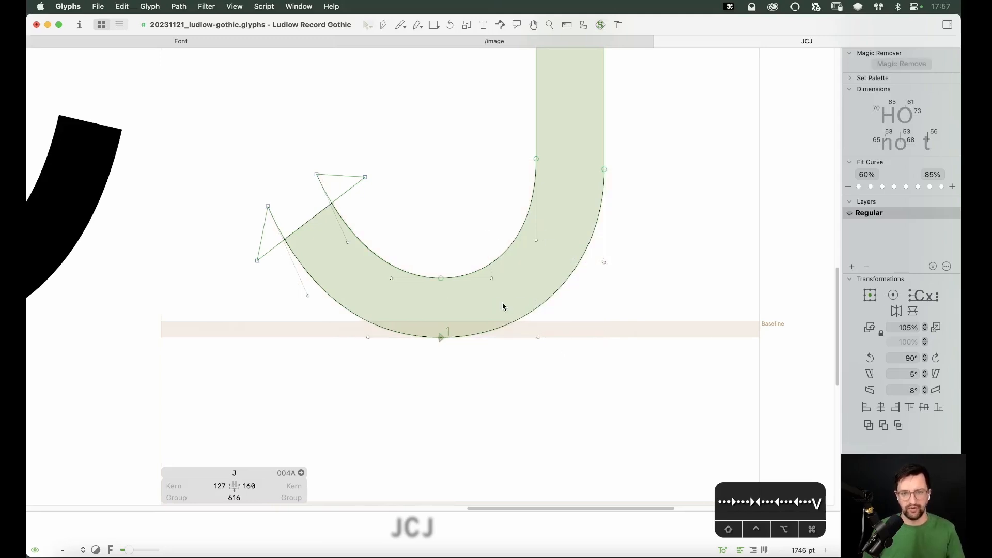
Step: Preview the J beside the C at reduced size and append ACK to the sample text
key(super+minus)
key(super+minus)
key(super+minus)
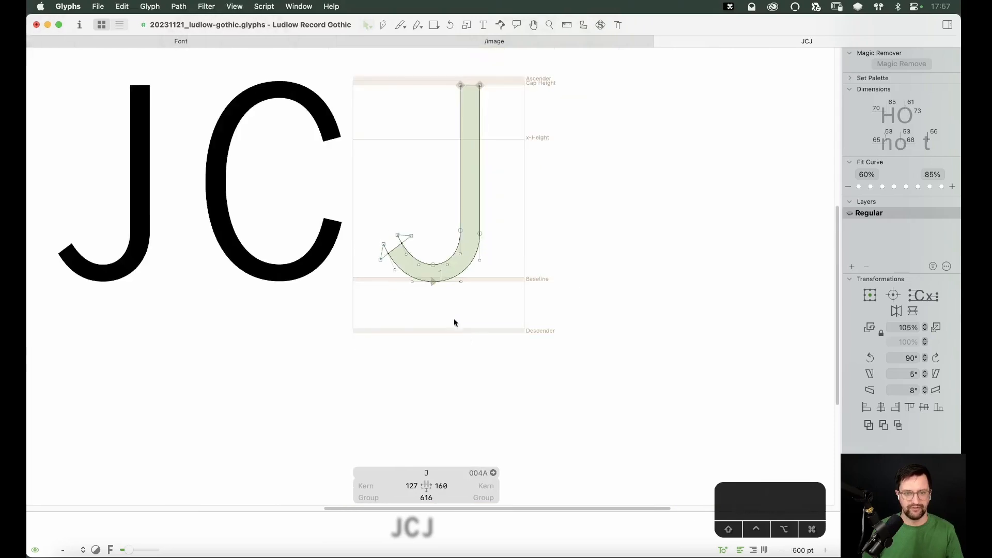
key(space)
drag(511, 214, 563, 290)
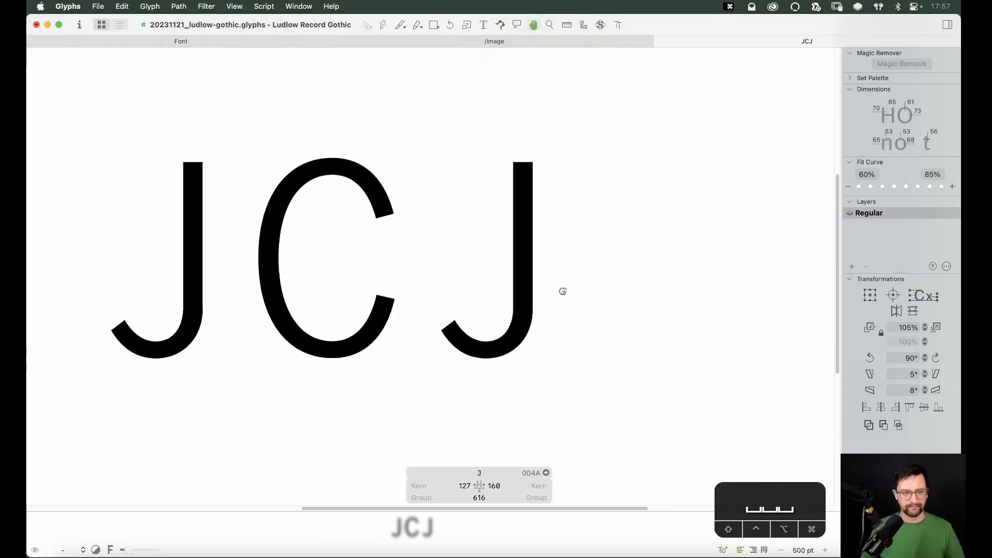
text(t)
text(ACK)
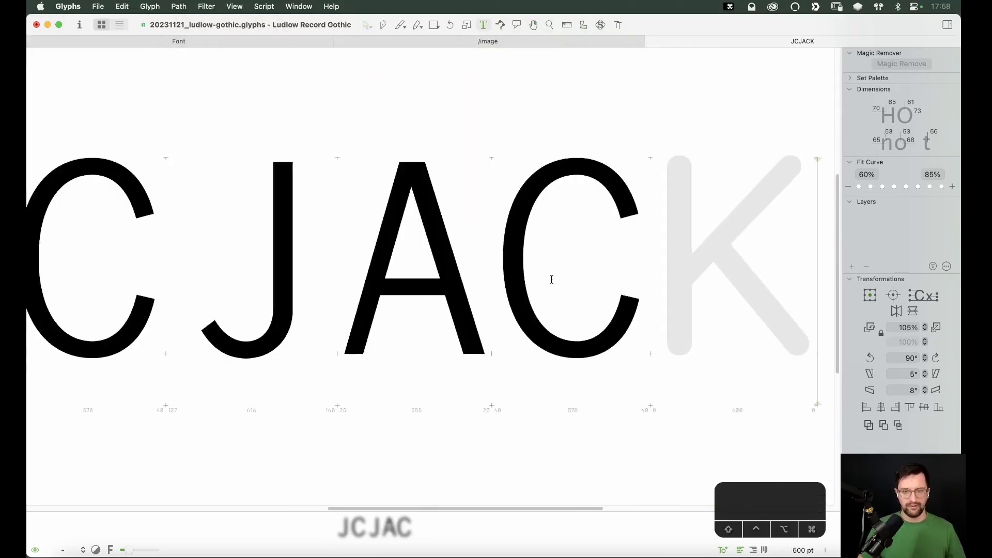
Step: Shorten the preview text to JAC
key(BackSpace)
key(super+minus)
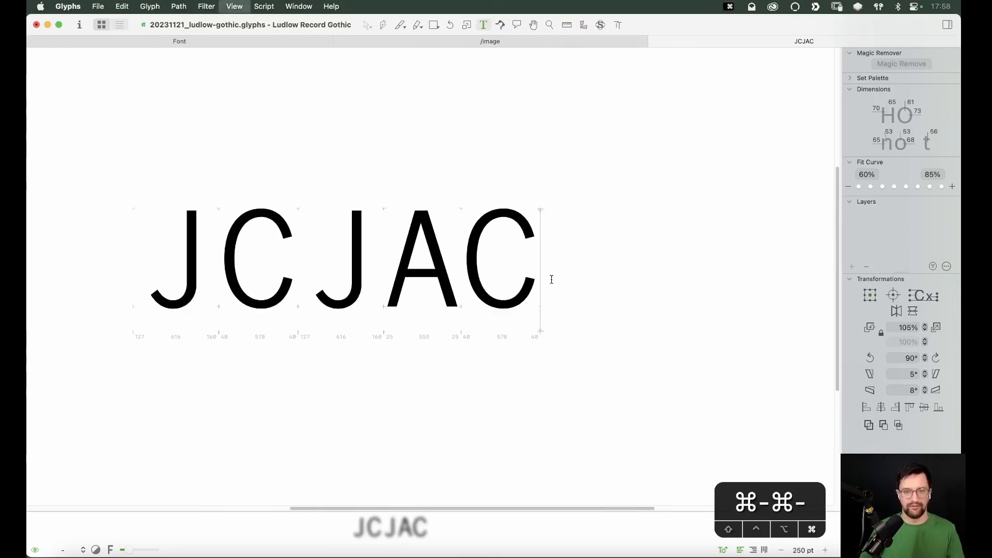
click(311, 261)
key(BackSpace)
key(BackSpace)
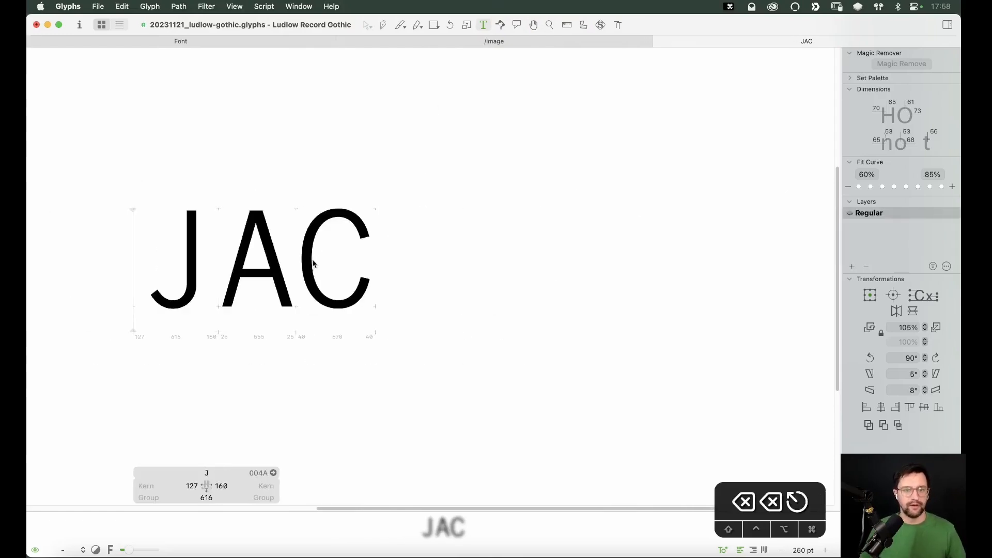
Step: Replace the preview text with JAPAN, and add JAGUAR on a second line
key(super+a)
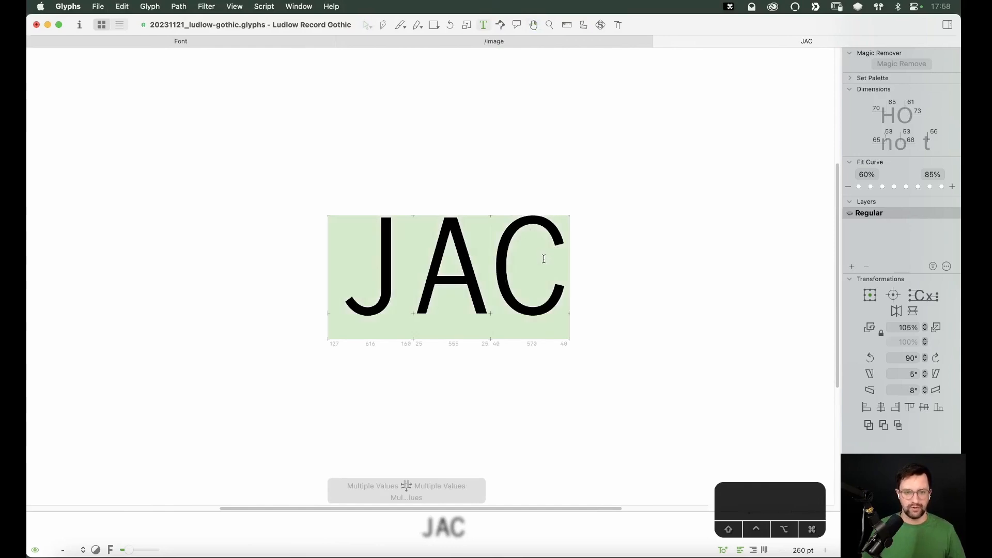
text(JAPAN)
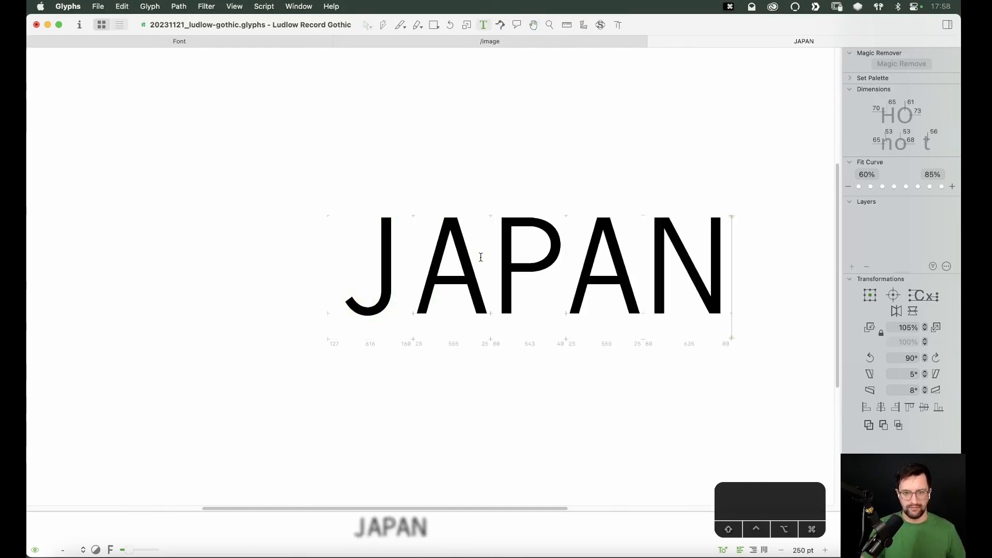
text(t)
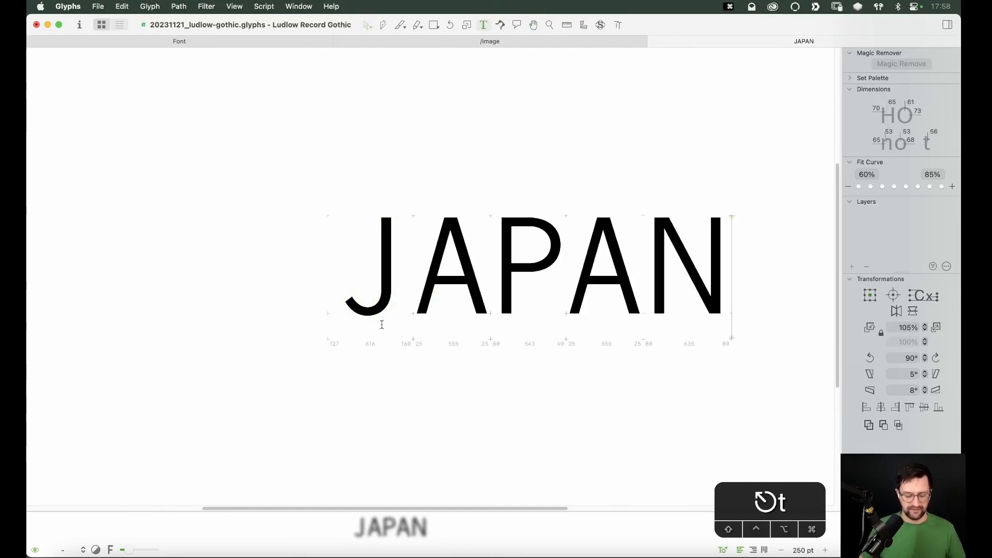
key(Return)
text(JAGUAR)
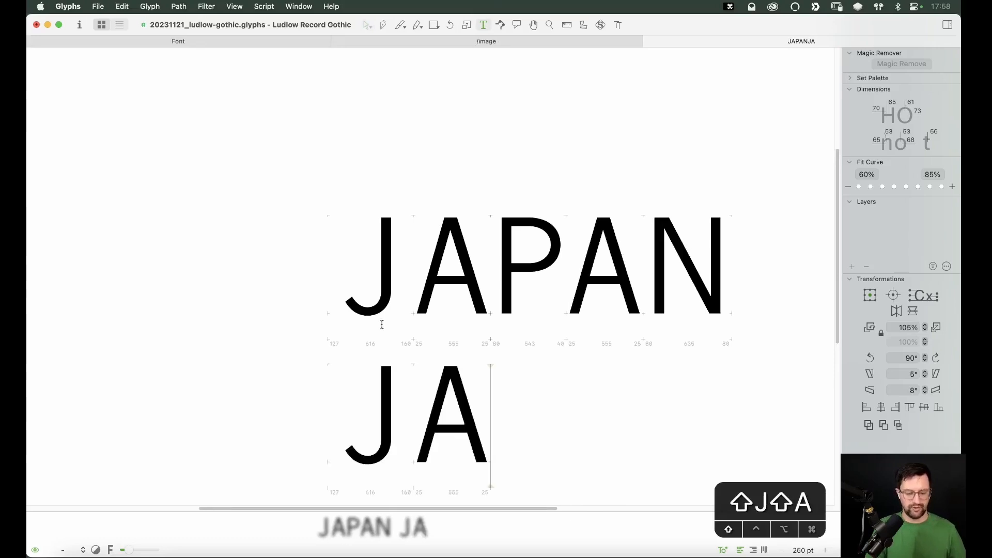
key(space)
drag(506, 257, 461, 173)
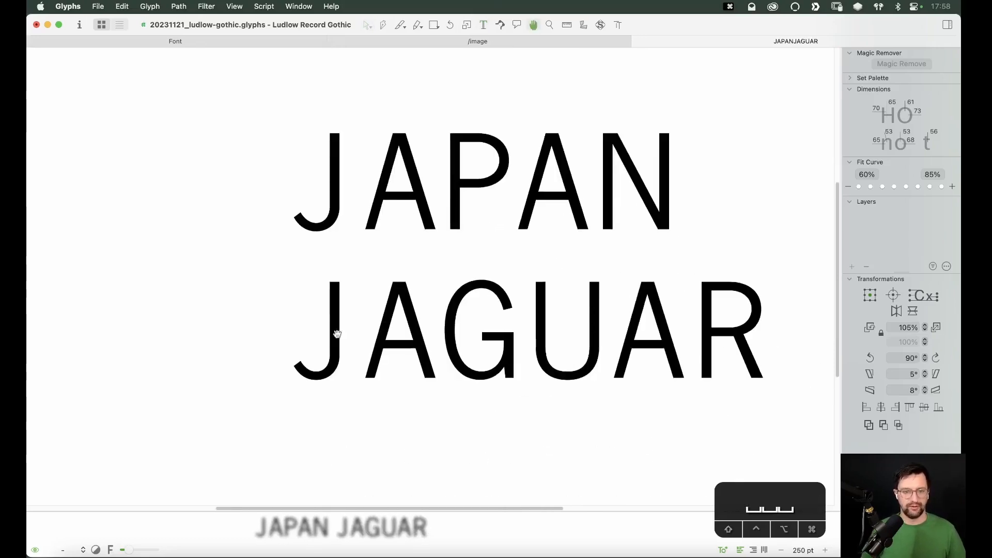
Step: Link the J glyph's left sidebearing to O and its right sidebearing to H
double_click(346, 330)
click(330, 485)
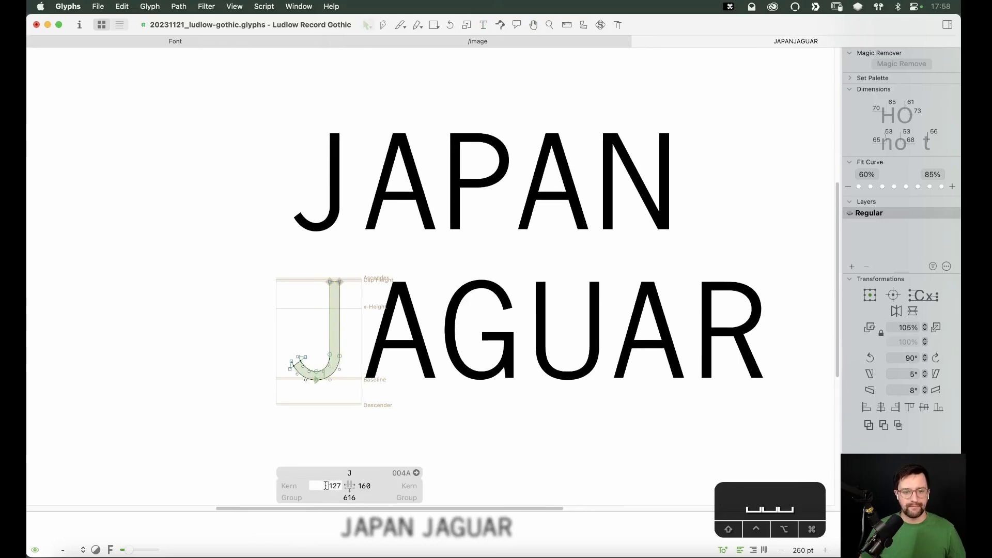
text(O)
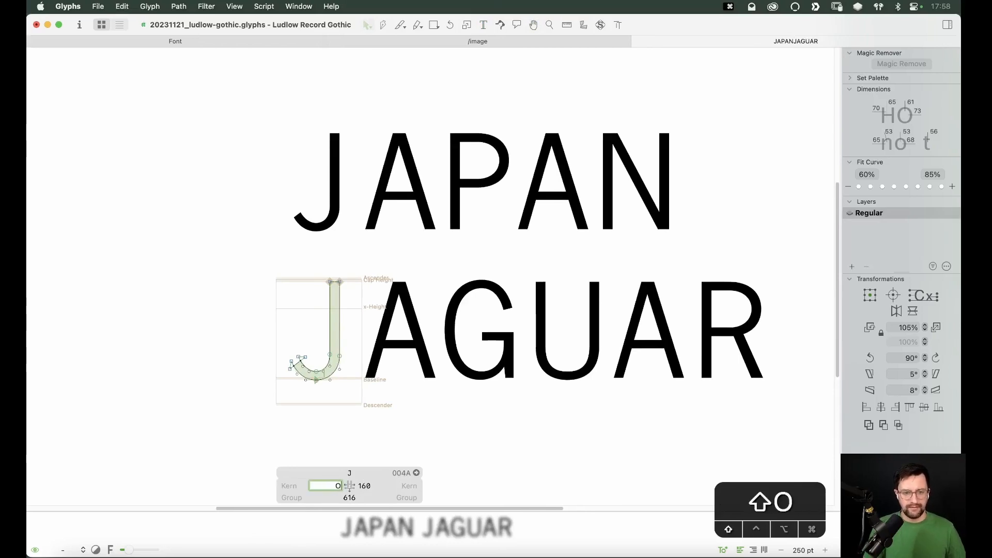
key(Tab)
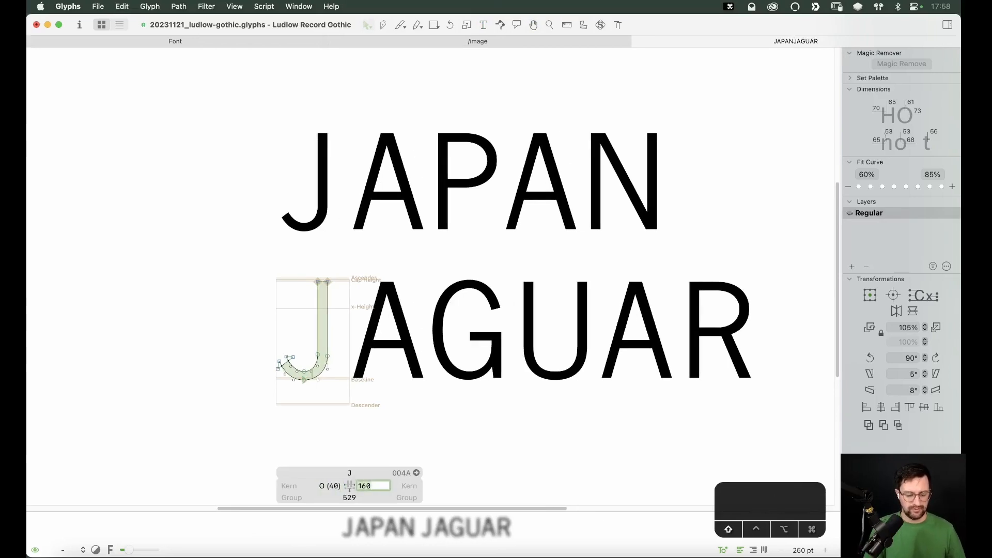
text(H)
key(Return)
key(t)
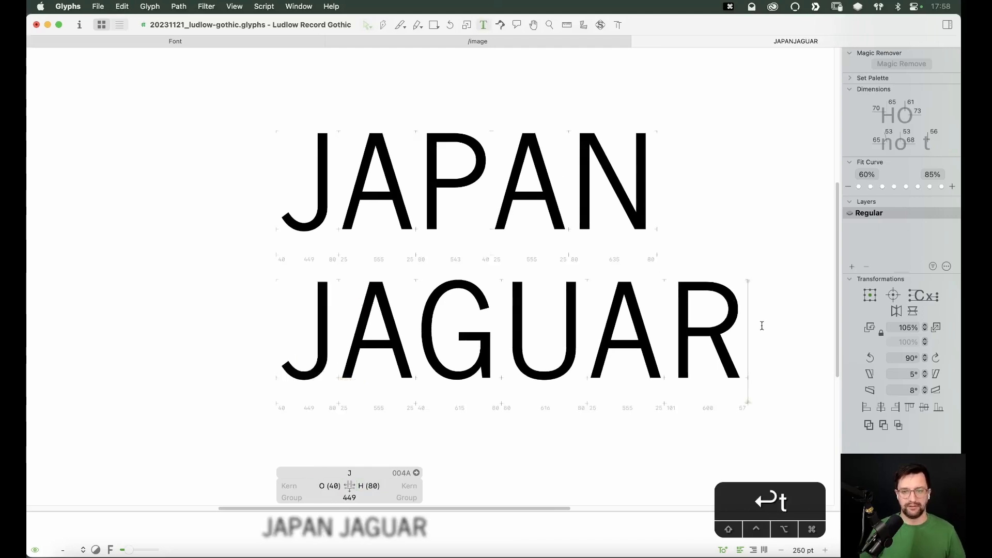
Step: Examine the J's spacing in JAPAN and JAGUAR at smaller sizes, then close the preview text
scroll(752, 332, down, 2)
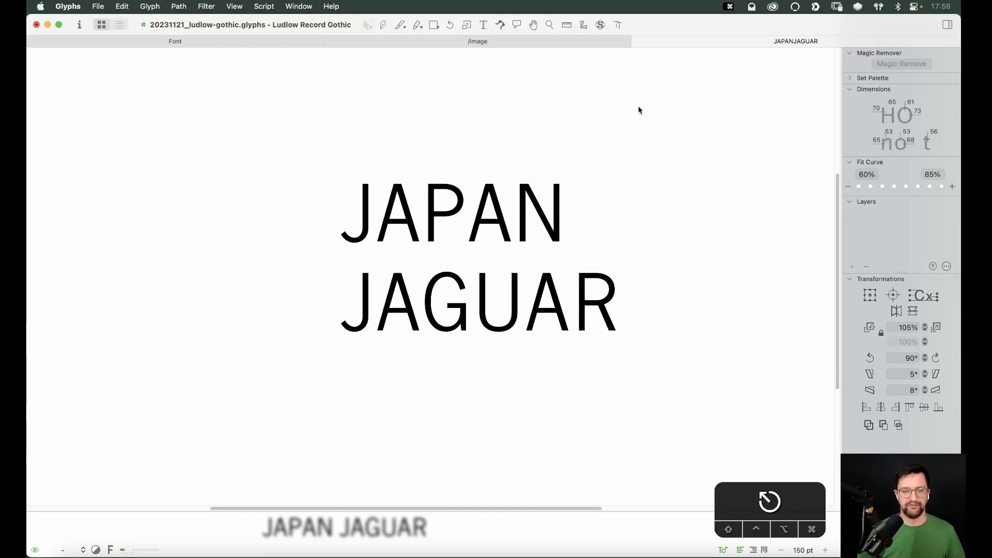
key(super+minus)
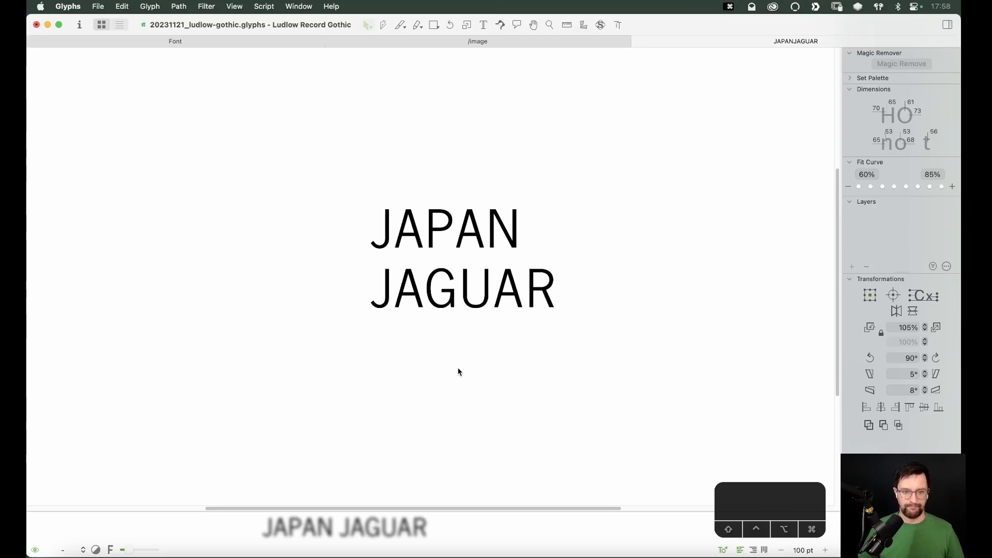
key(super+equal)
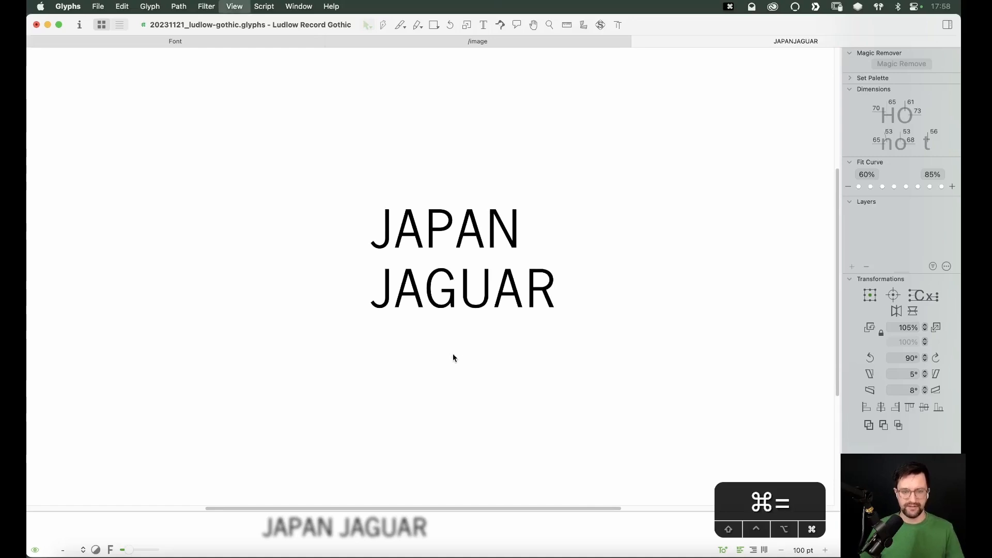
key(super+w)
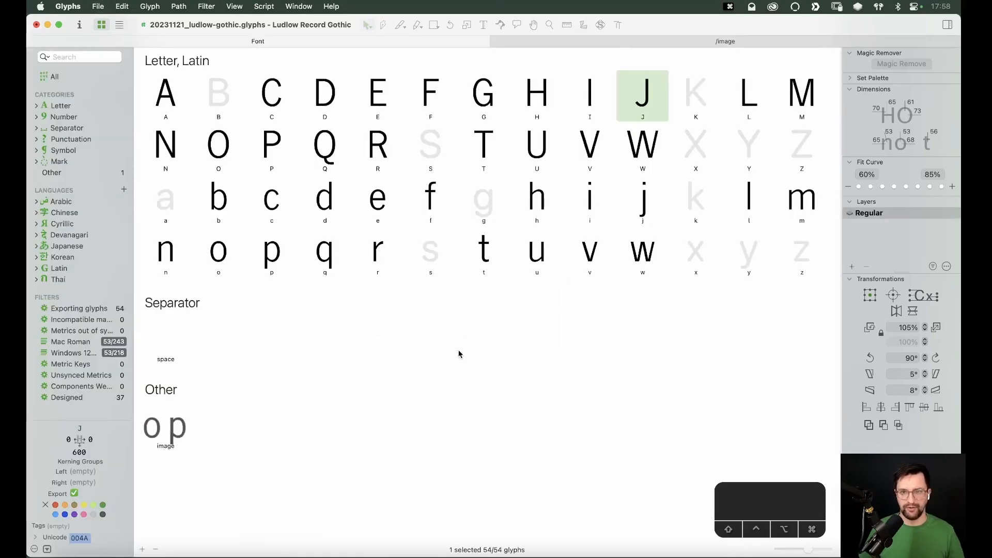
Step: Copy the reference scan from the image glyph and paste it into the empty B glyph
click(618, 225)
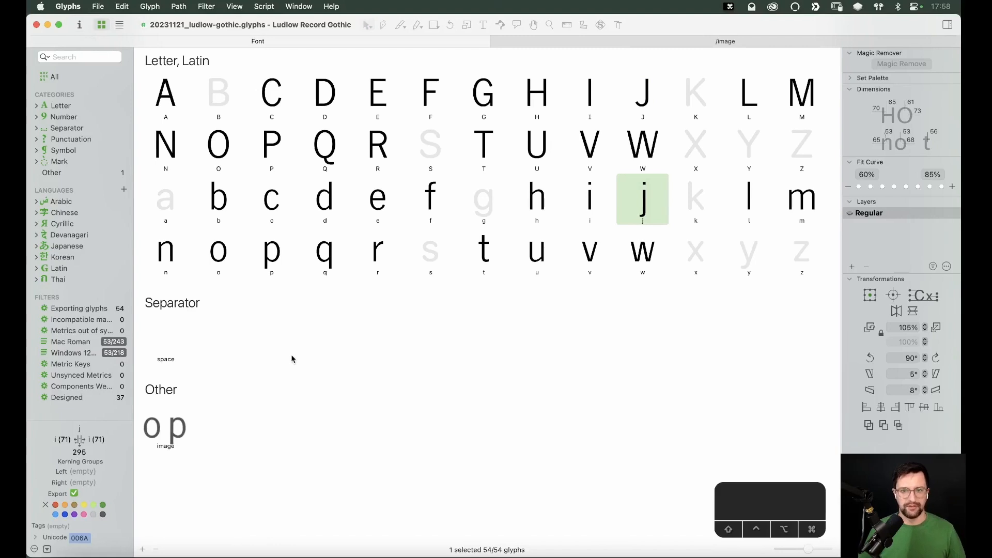
double_click(177, 435)
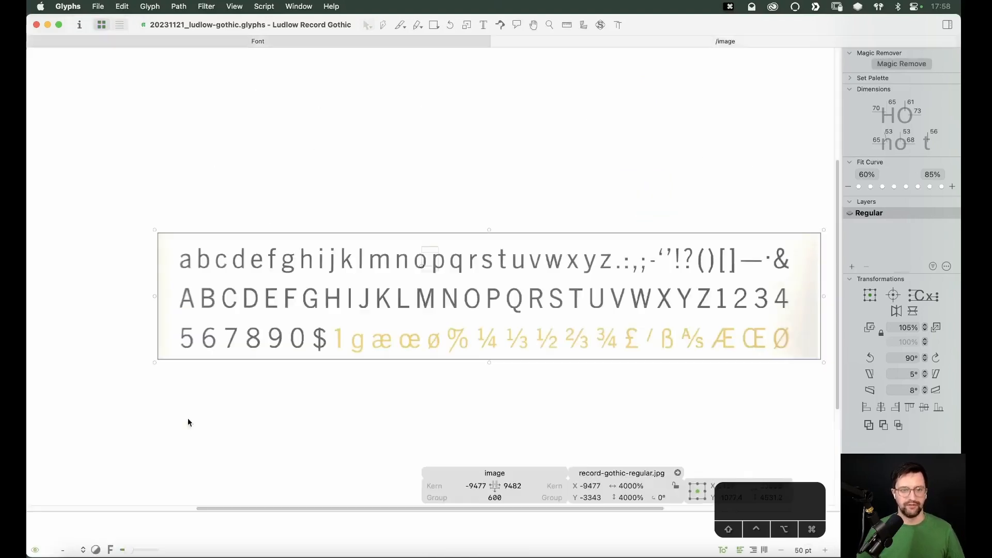
click(383, 41)
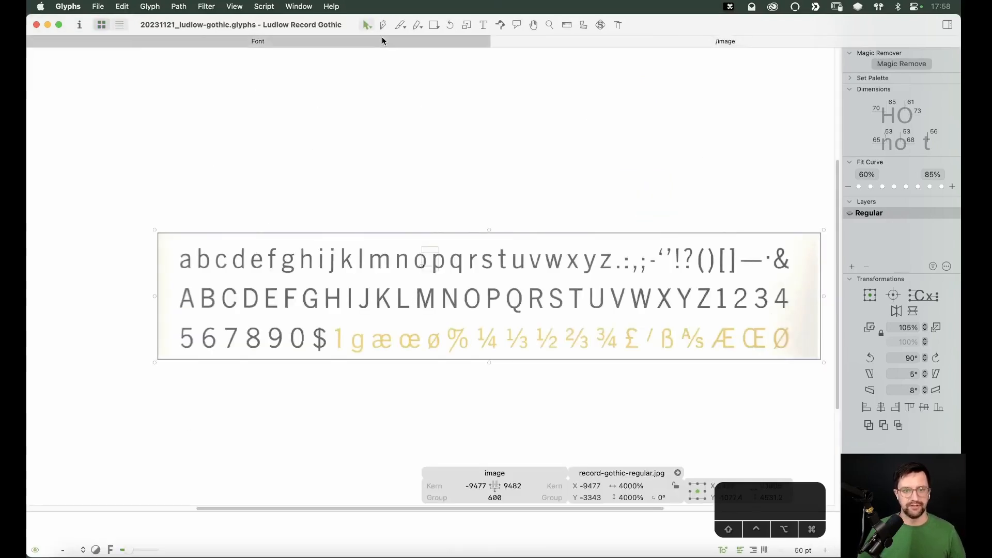
double_click(231, 100)
key(super+v)
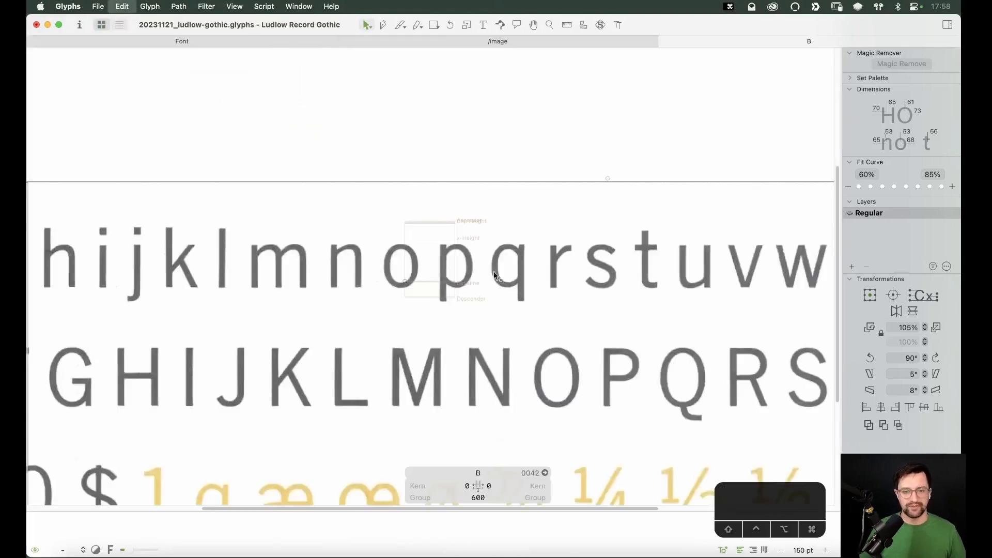
Step: Move the reference scan so its capital B sits inside the B glyph's frame, at about X -1466, Y -1868
drag(705, 375, 779, 251)
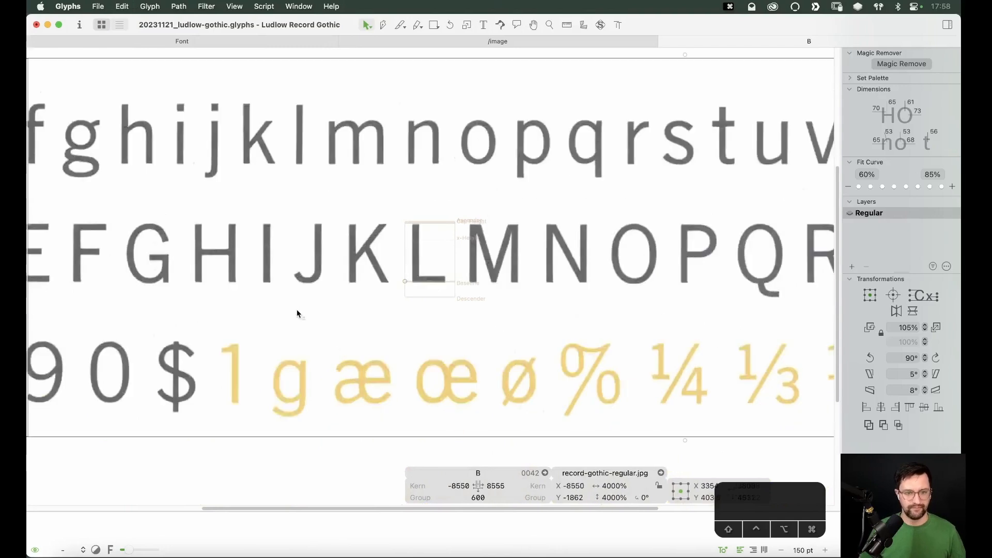
drag(429, 256, 681, 268)
drag(439, 292, 532, 280)
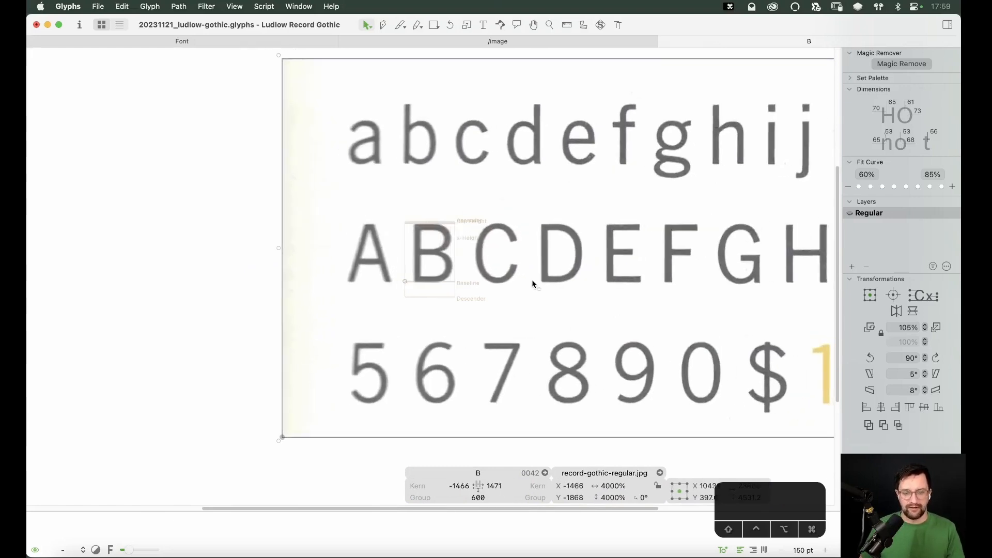
Step: Fine-tune the scan's position to X -1484, Y -1864, aligning its B with the glyph's baseline and left spacing
key(super+equal)
key(super+equal)
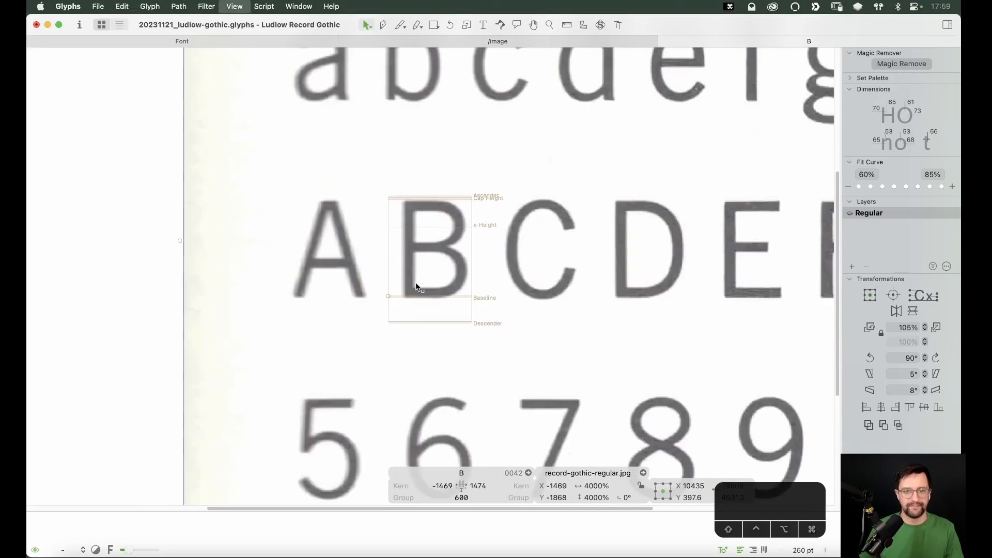
key(super+equal)
key(super+equal)
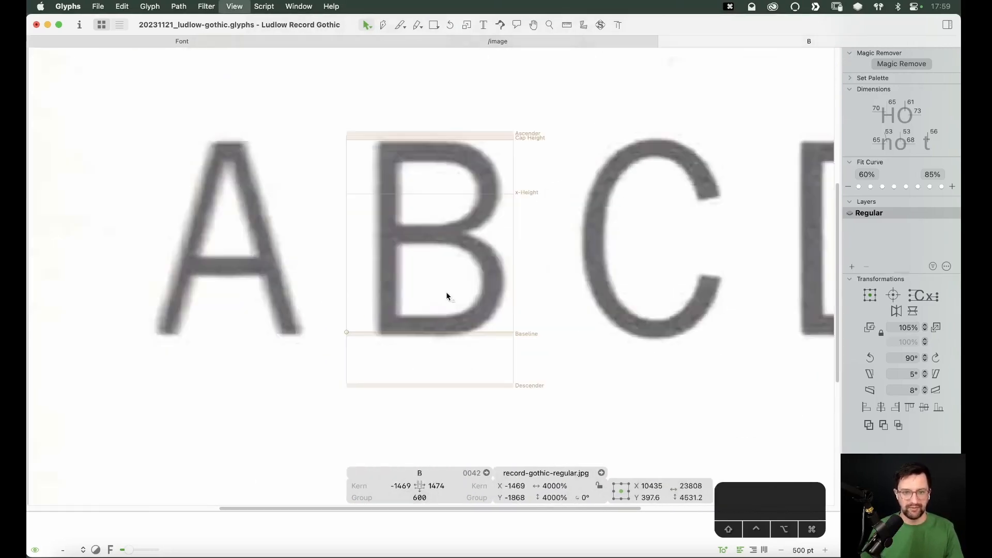
key(super+equal)
scroll(454, 244, up, 1)
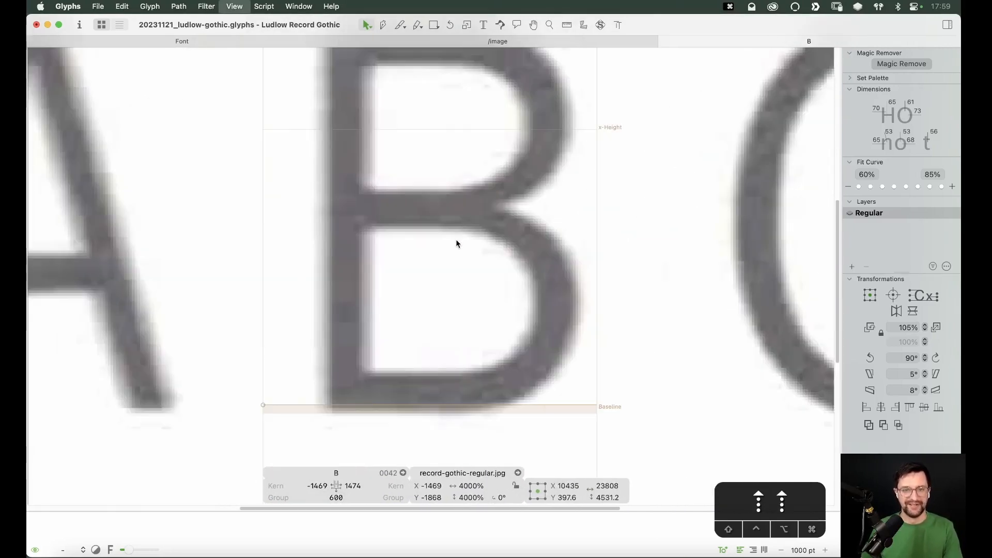
scroll(458, 243, up, 1)
key(super+minus)
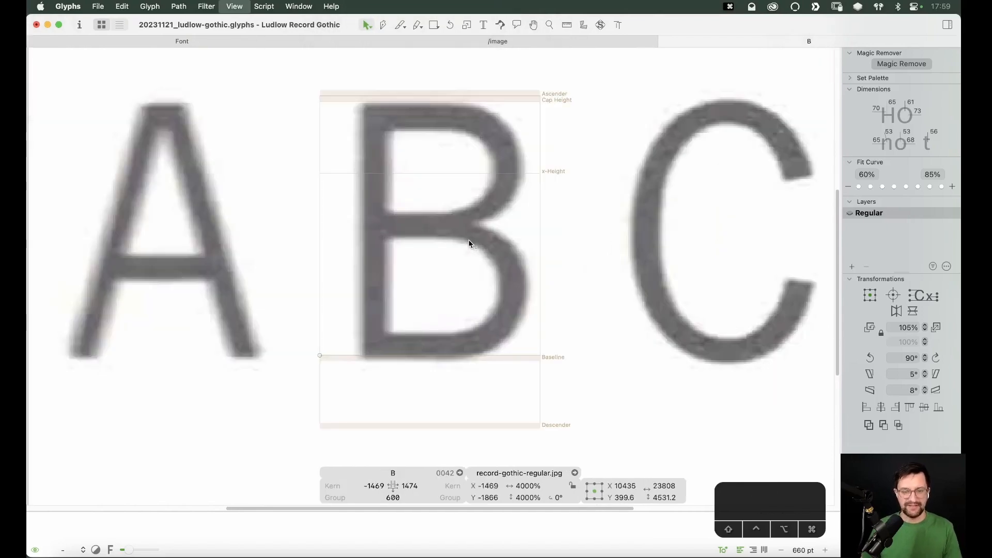
key(Up)
key(Up)
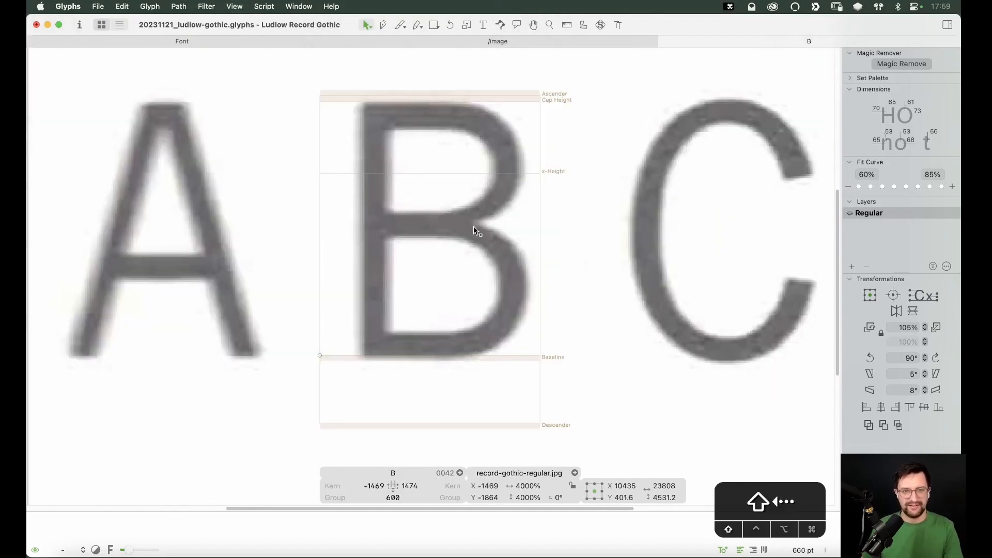
key(shift+Left)
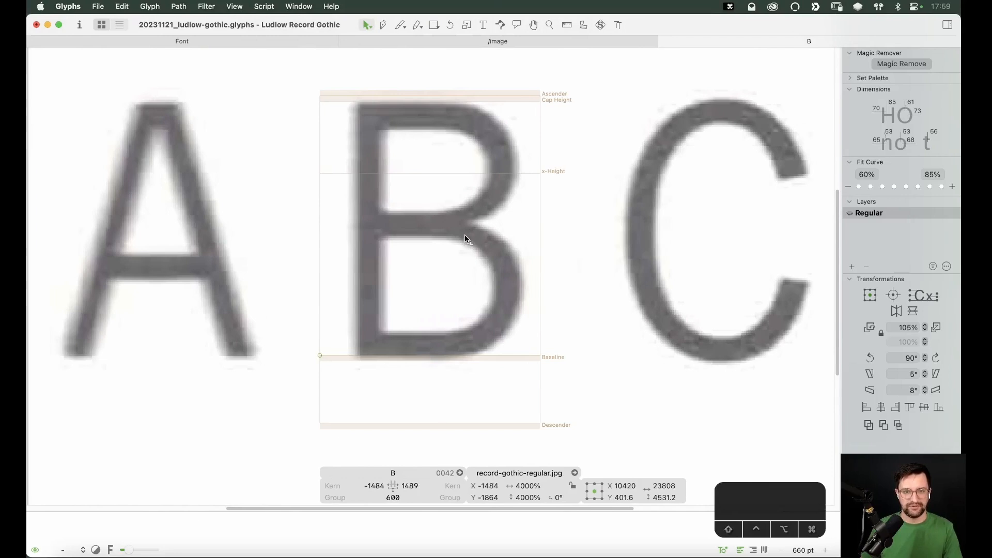
Step: Add the P glyph as a component over the scanned B
right_click(471, 232)
click(476, 238)
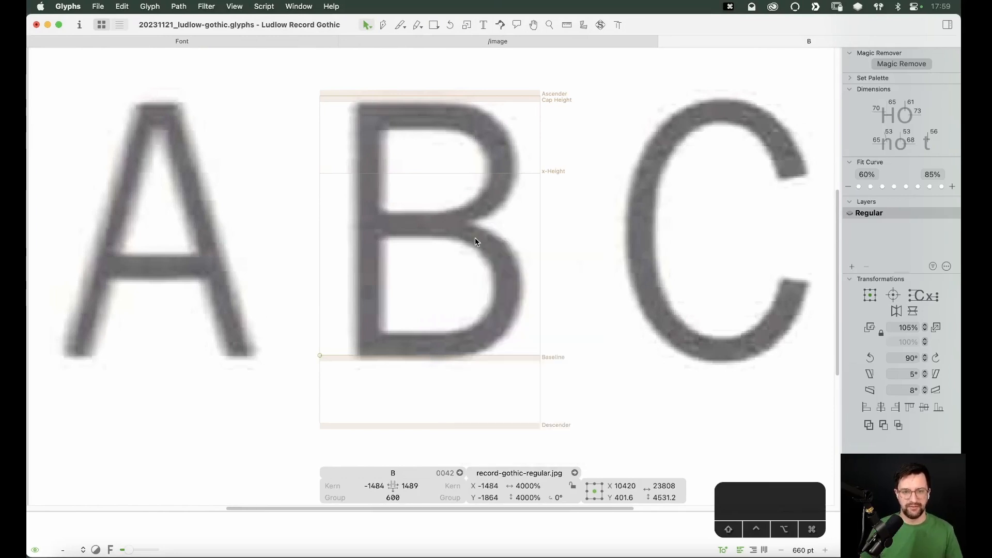
click(496, 232)
key(super+f)
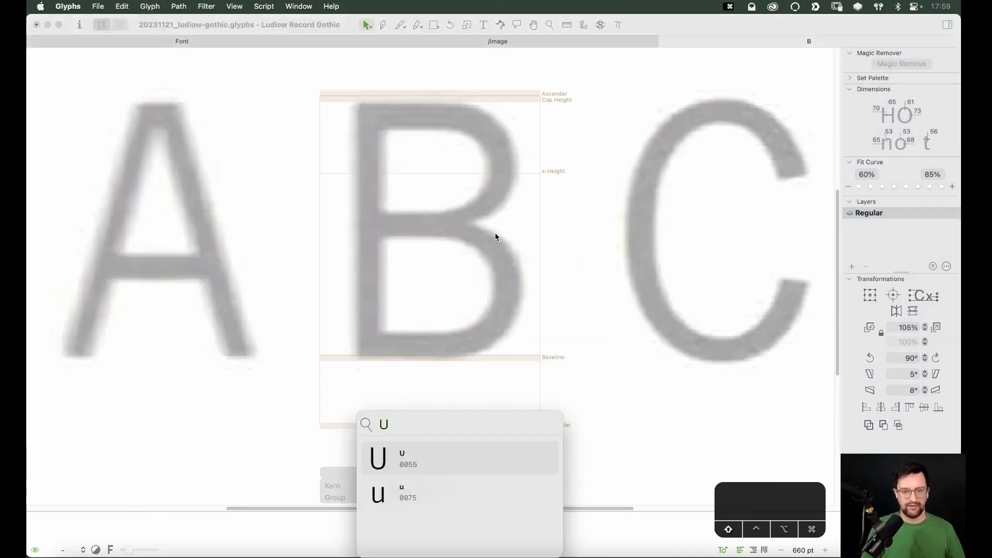
text(P)
key(Return)
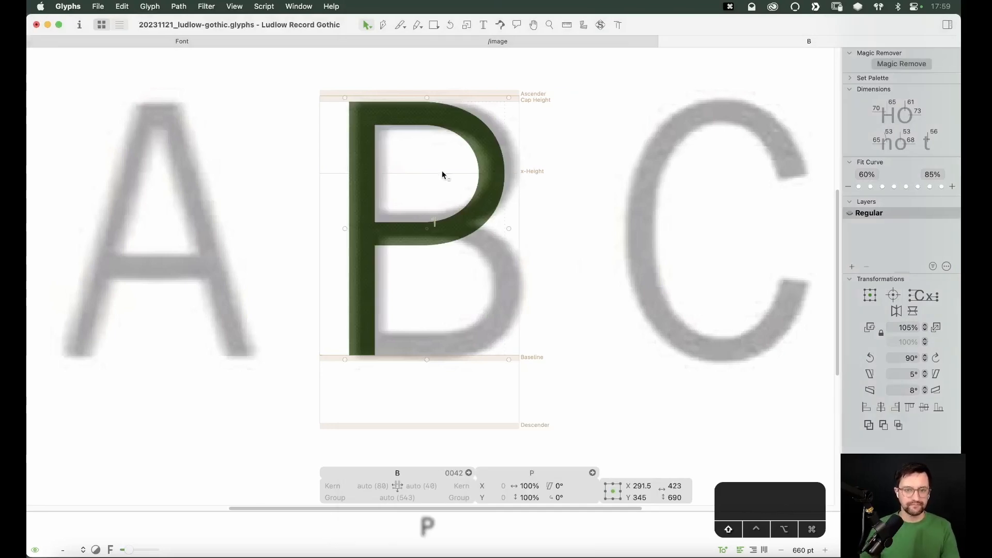
Step: Disable automatic alignment for the P component and shift it right to X 20 to match the scanned B's stem
right_click(516, 283)
click(517, 225)
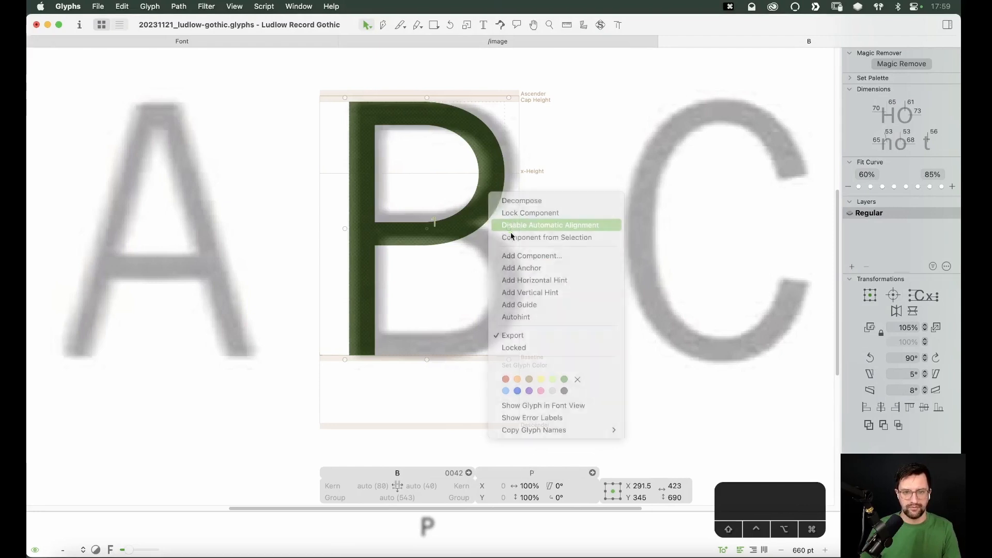
key(shift+Right)
key(shift+Right)
key(shift+Right)
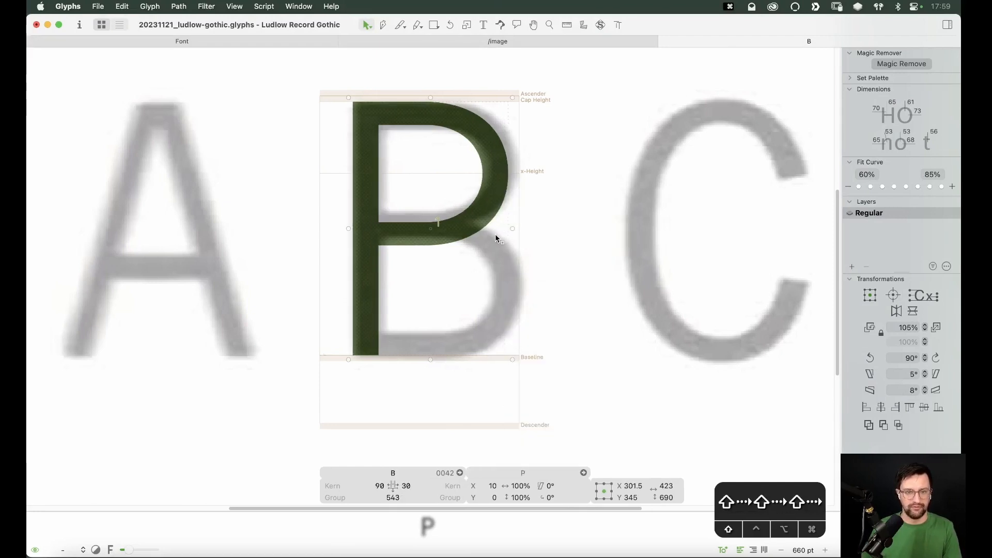
key(shift+Right)
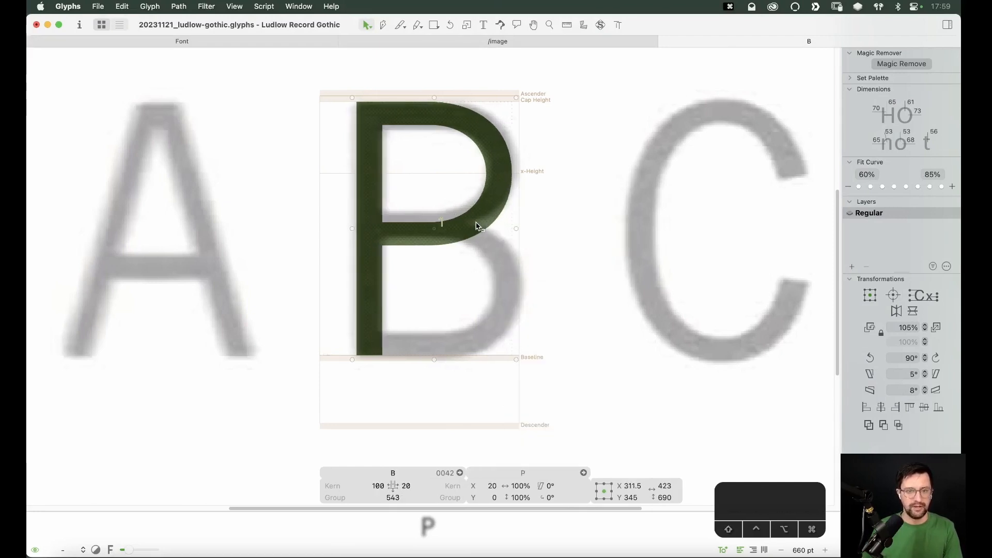
Step: Decompose the P component into outlines and duplicate its bowl contour in place
right_click(482, 222)
click(488, 225)
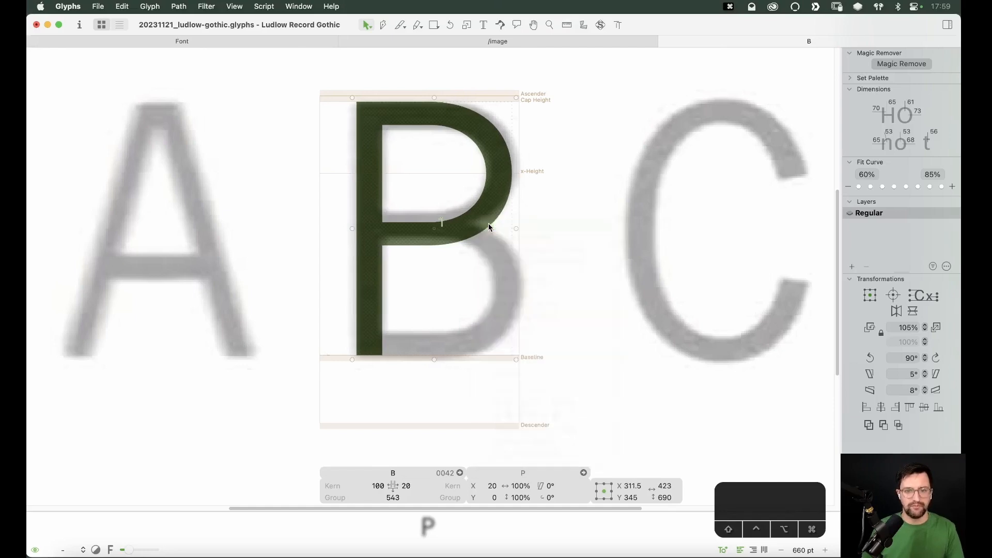
double_click(487, 231)
key(super+c)
key(super+v)
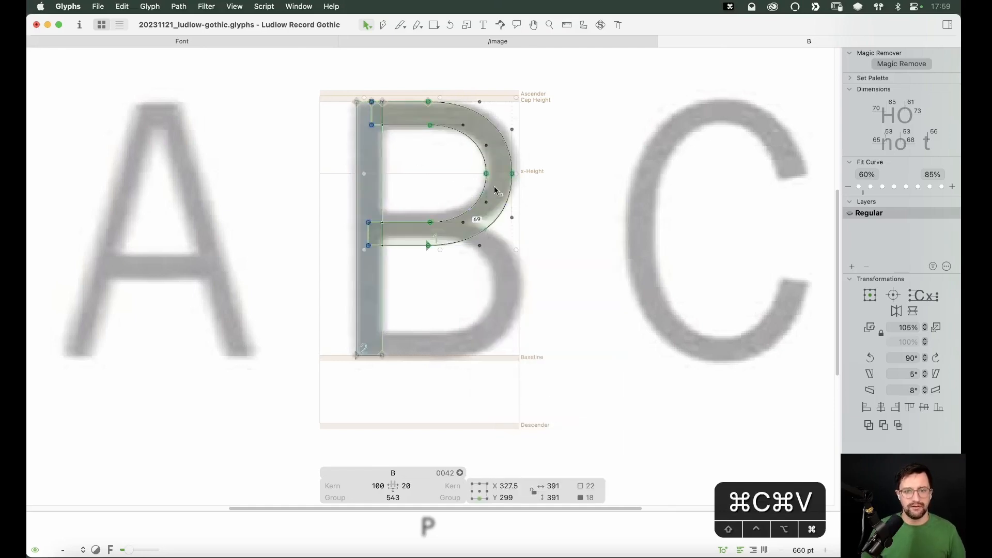
Step: Move the duplicated bowl straight down to form the B's lower bowl, resting it on the baseline at Y 0
drag(512, 174, 511, 280)
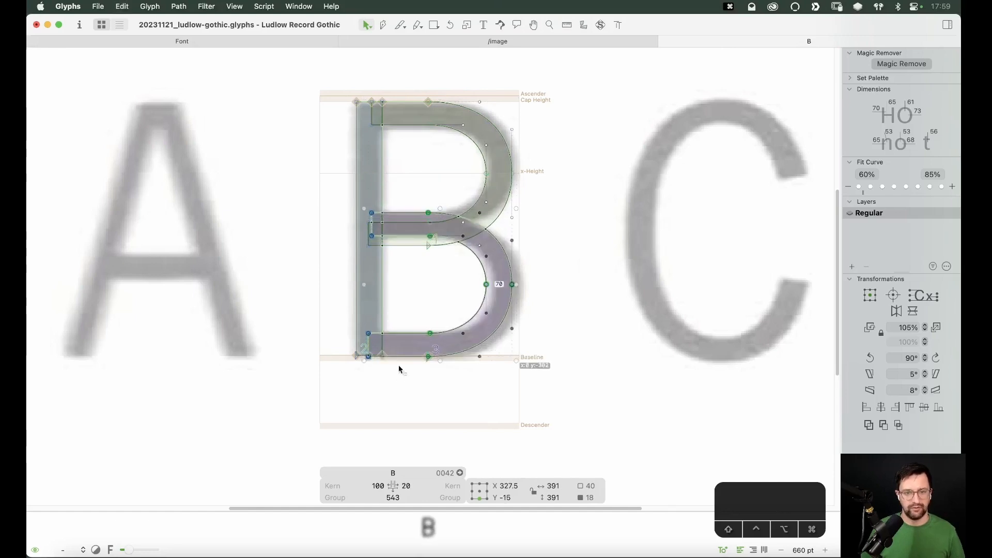
key(z)
drag(321, 347, 441, 361)
key(v)
key(Up)
key(Up)
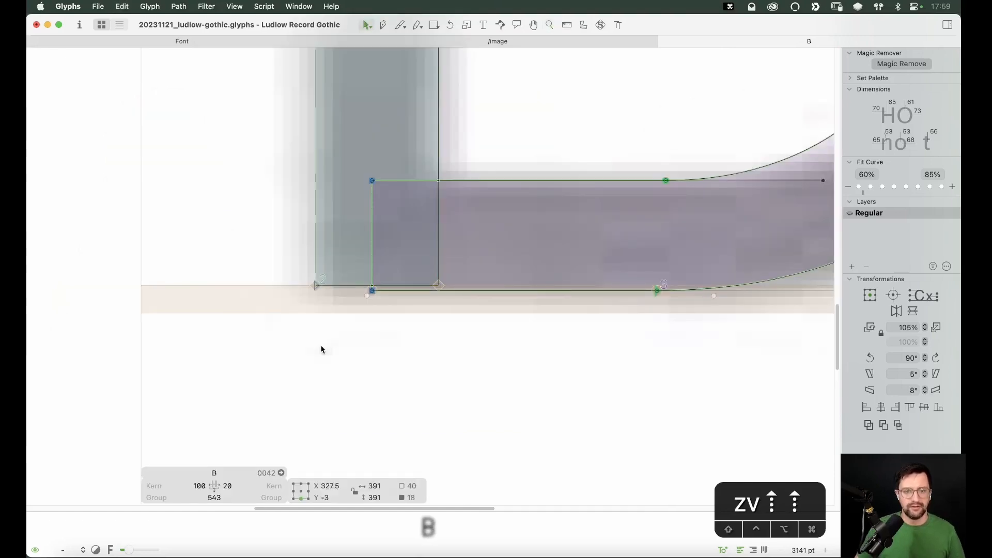
key(Up)
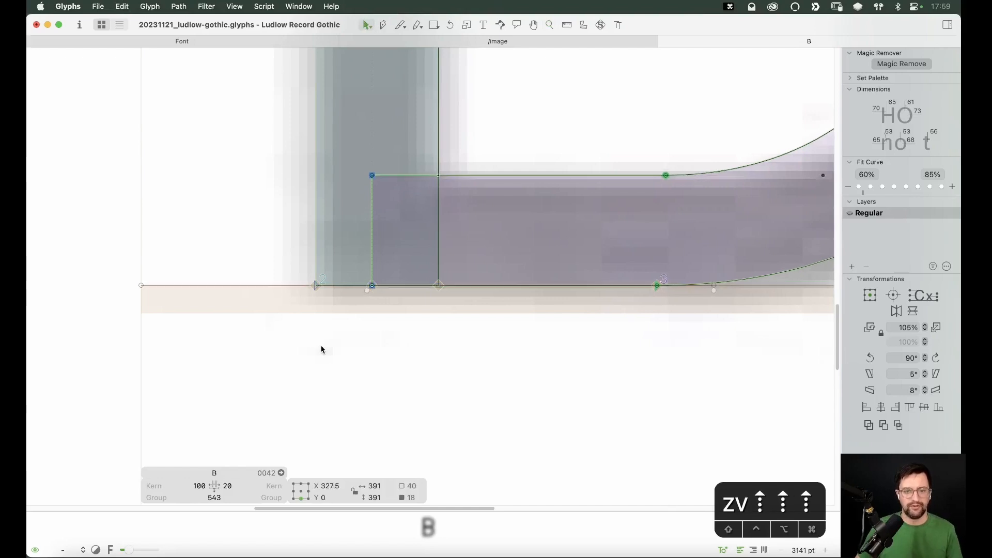
Step: Shift the lower bowl right to X 357.5 to match the wider lower curve of the scanned B, and preview the filled shape
key(super+minus)
key(super+minus)
key(super+minus)
key(super+minus)
key(super+minus)
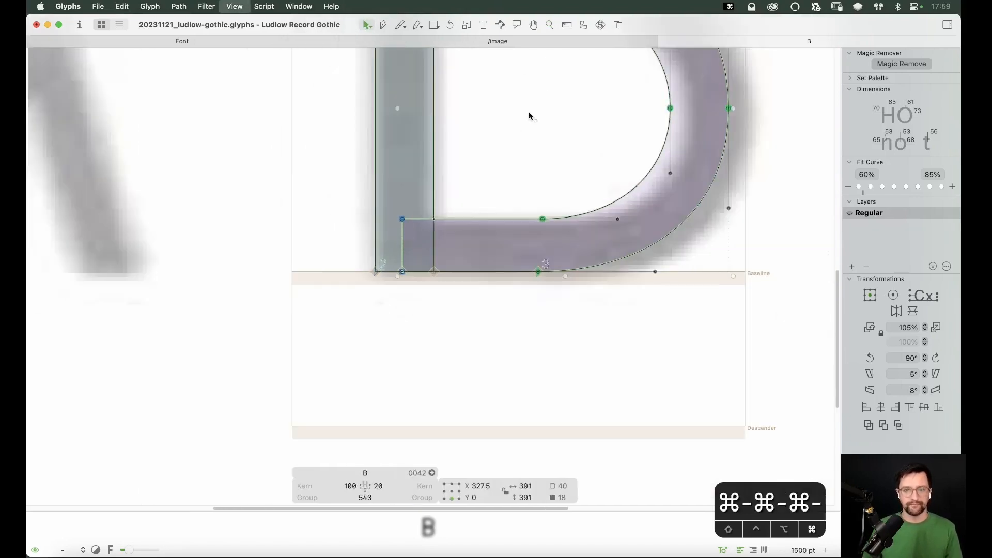
key(space)
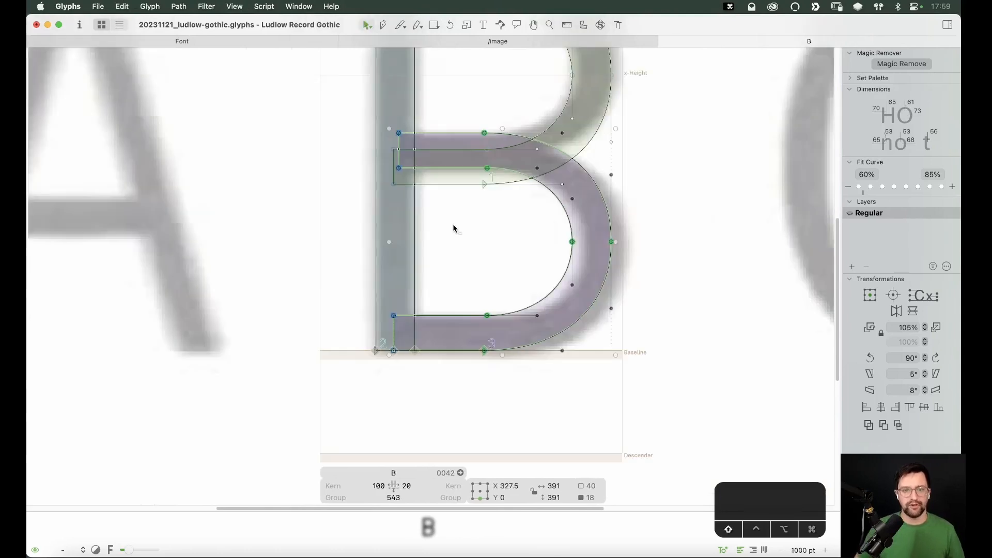
key(shift+Right)
key(shift+Right)
key(shift+Right)
key(shift+Right)
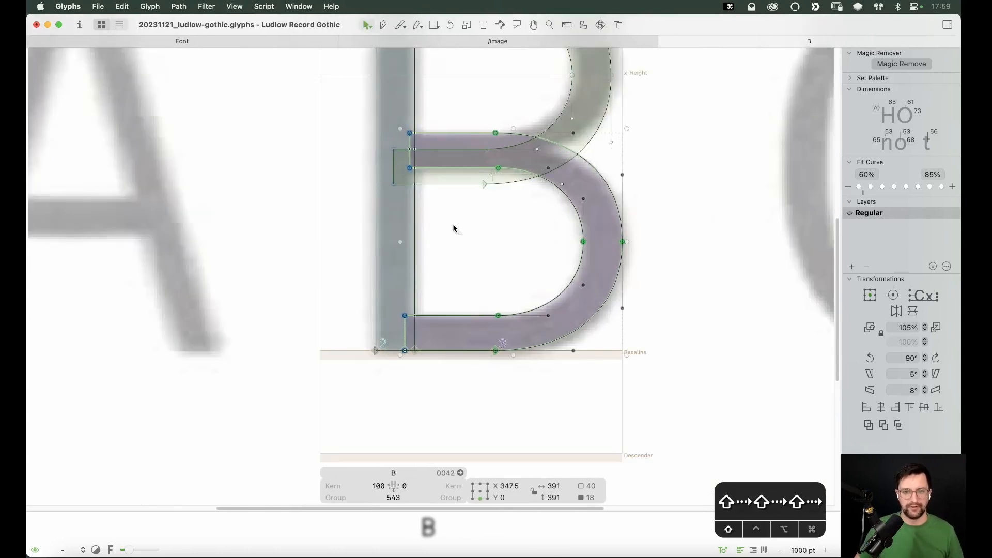
key(shift+Right)
key(shift+Right)
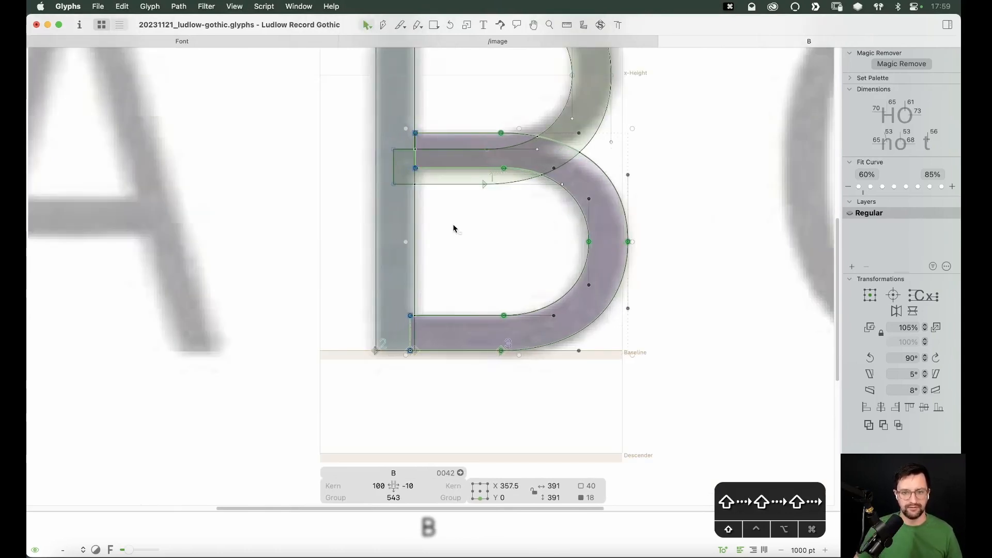
key(space)
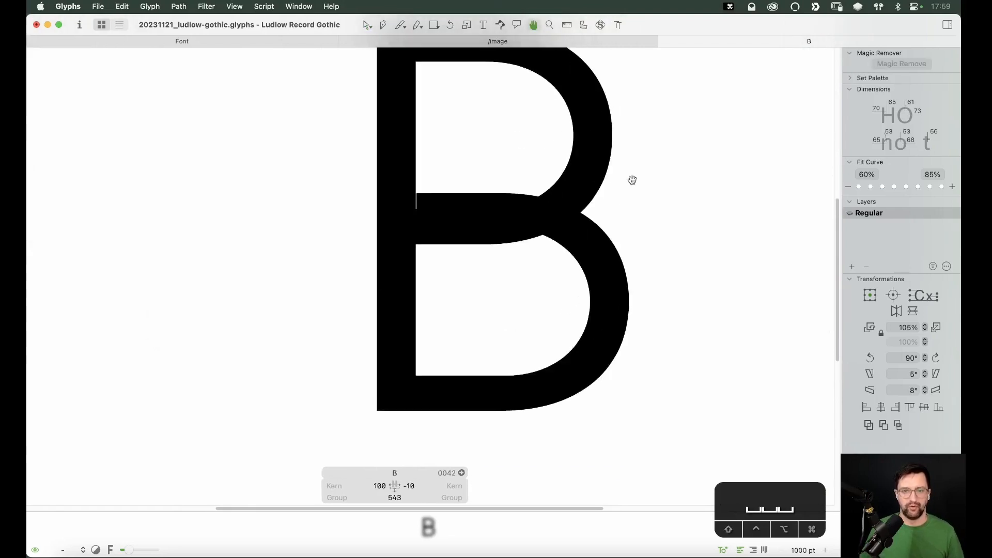
Step: Extend the lower bowl's four left end nodes into the stem and align them vertically at X 137
click(416, 204)
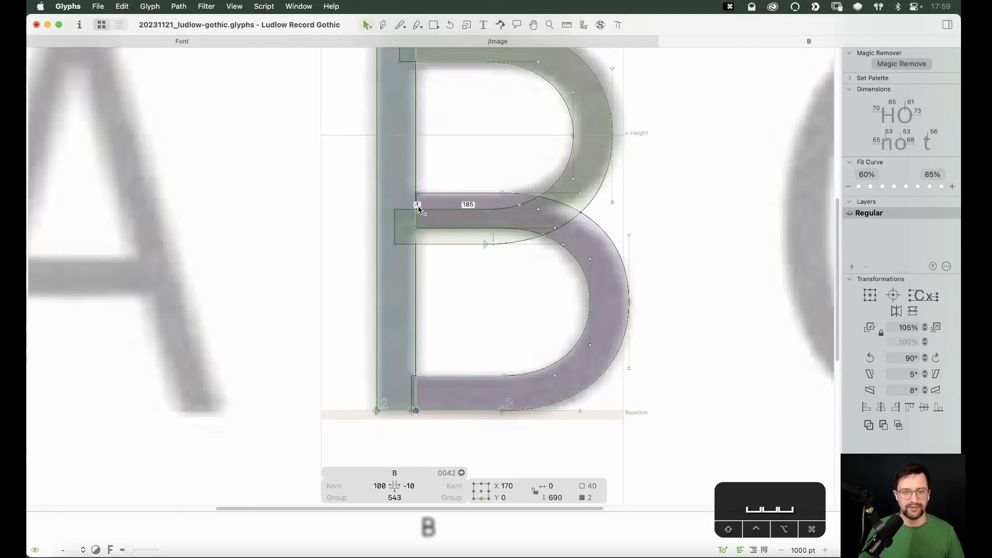
drag(427, 178, 407, 236)
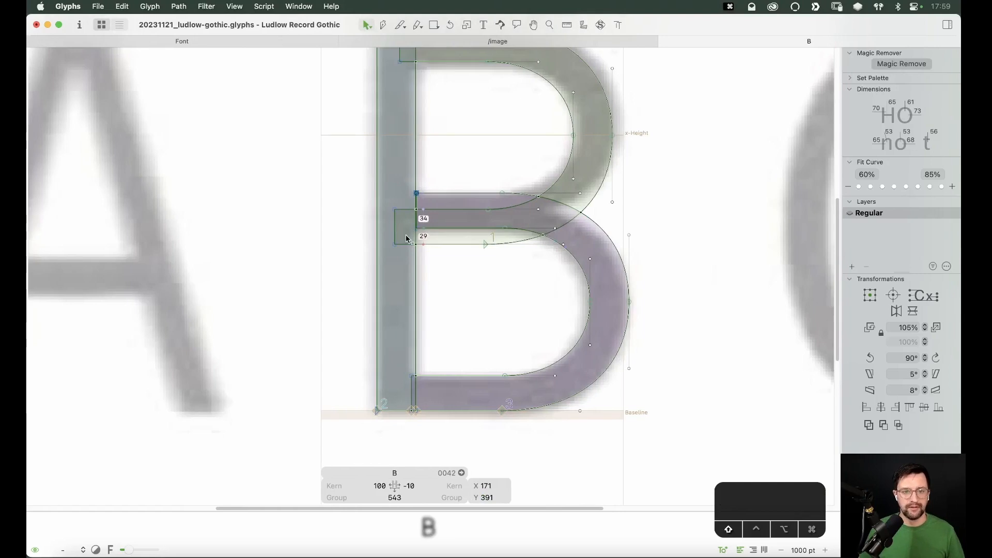
shift+click(412, 392)
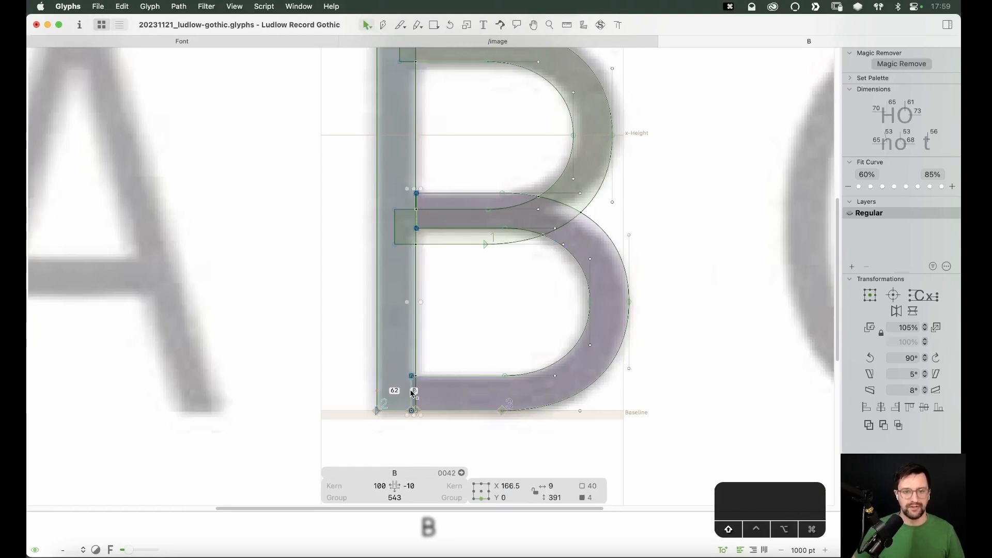
key(shift+Left)
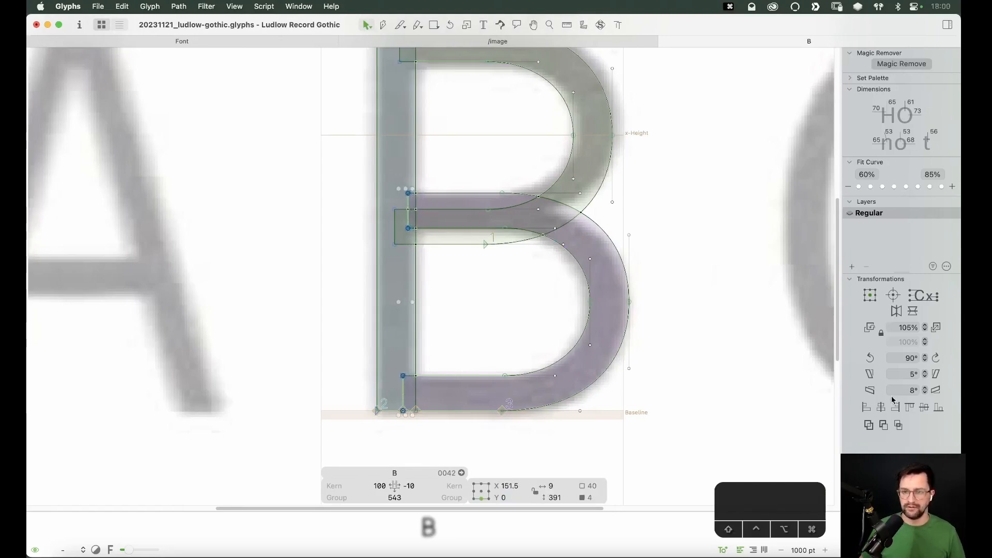
click(866, 409)
key(shift+Left)
key(shift+Left)
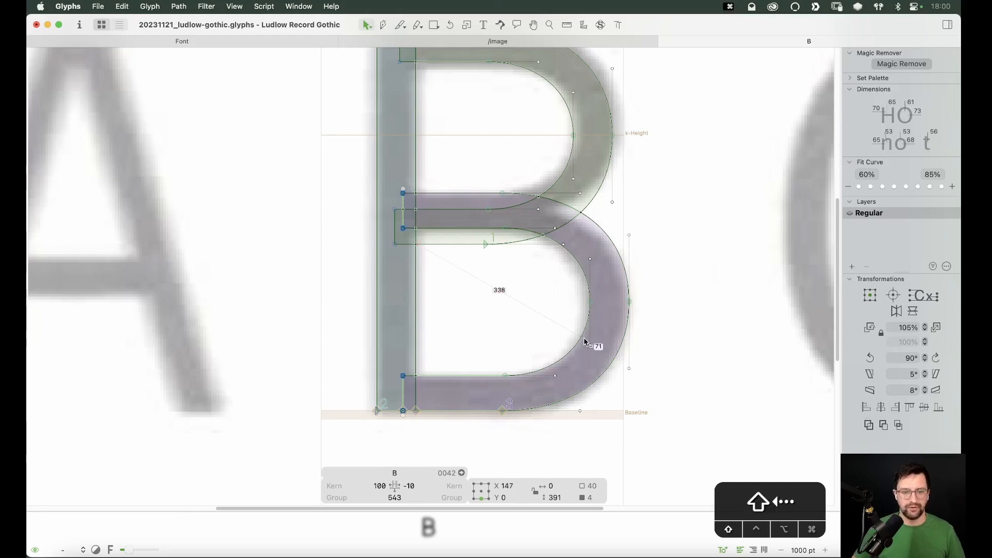
click(514, 323)
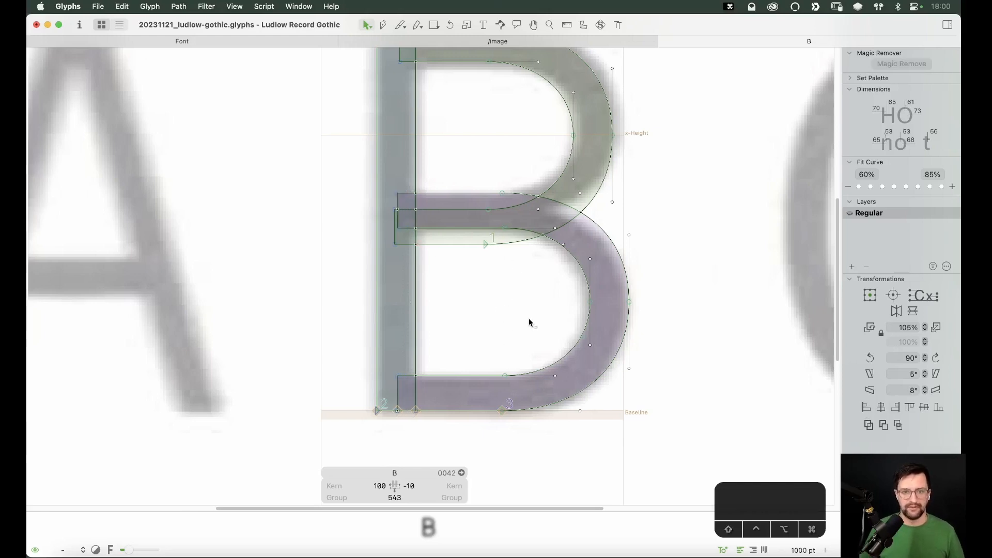
Step: Raise the upper bowl's lower arm to Y 328 so that it overlaps the lower bowl's top arm
key(space)
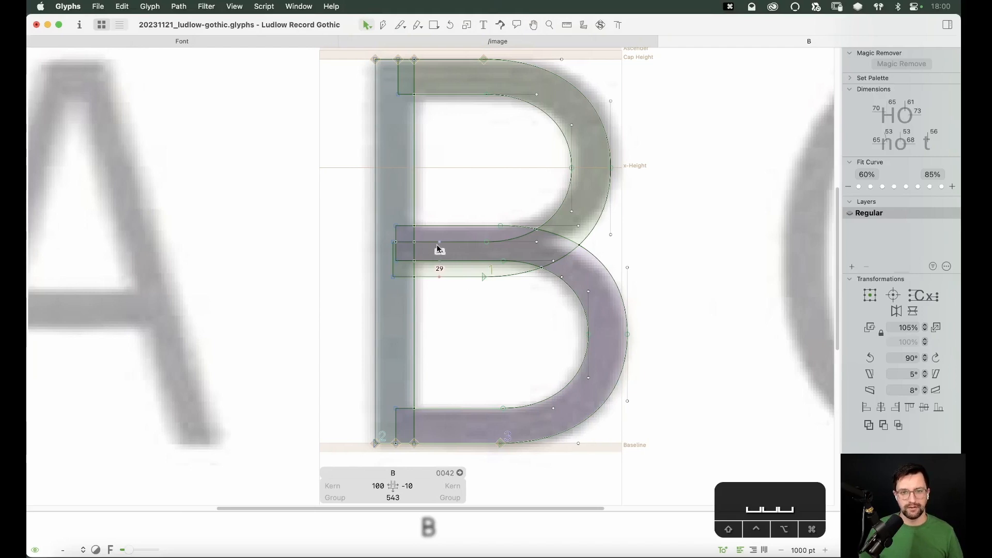
click(393, 268)
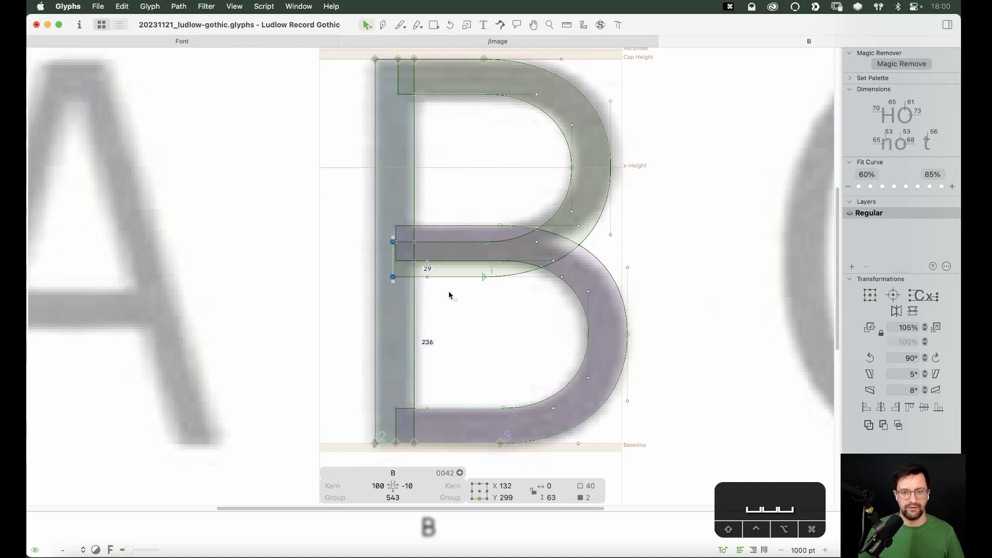
click(460, 277)
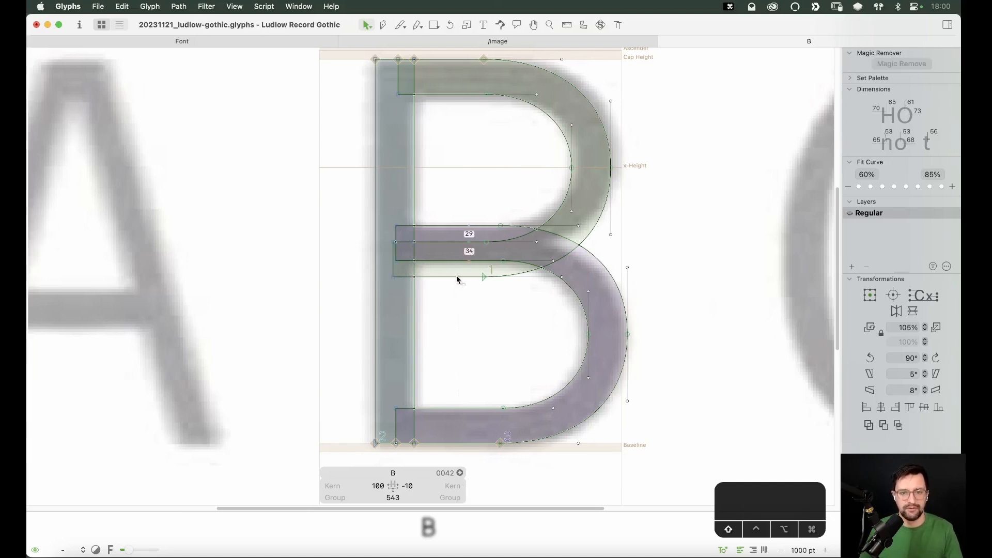
click(458, 278)
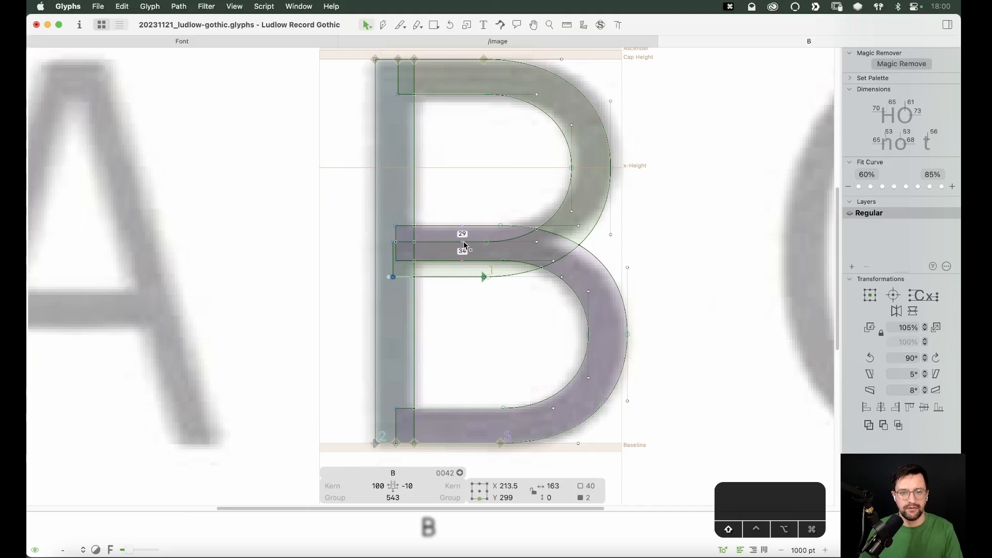
shift+click(464, 242)
key(shift+Up)
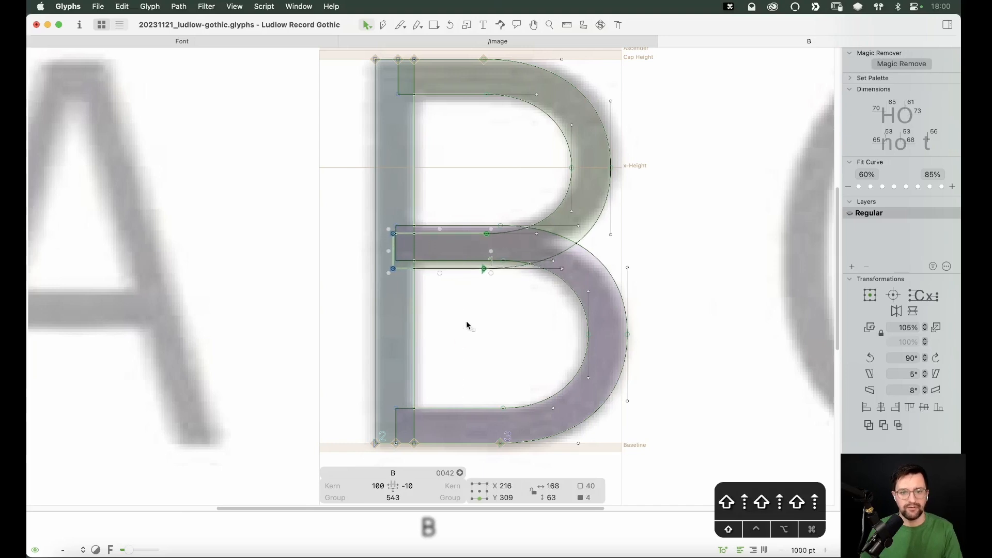
key(shift+Up)
key(shift+Up)
key(shift+Up)
key(Down)
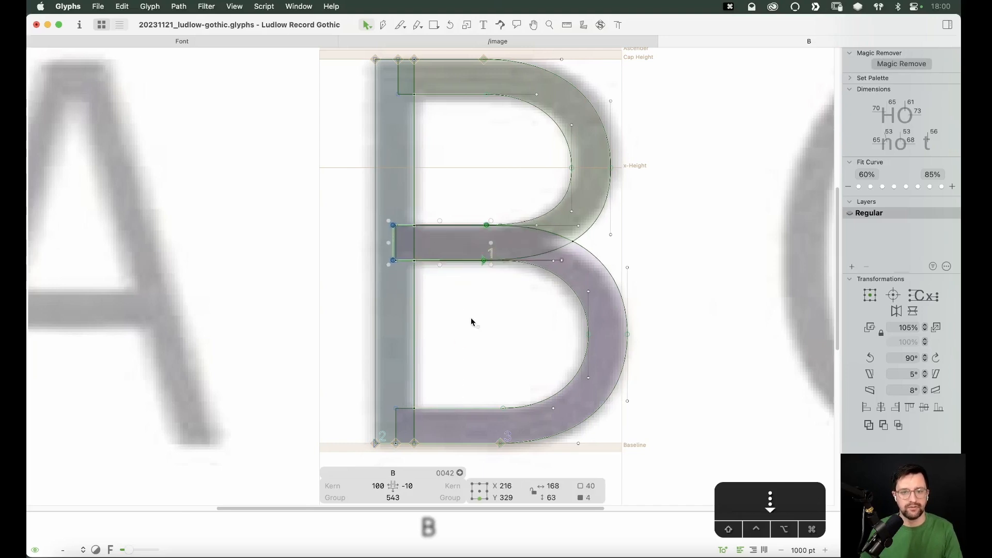
click(464, 293)
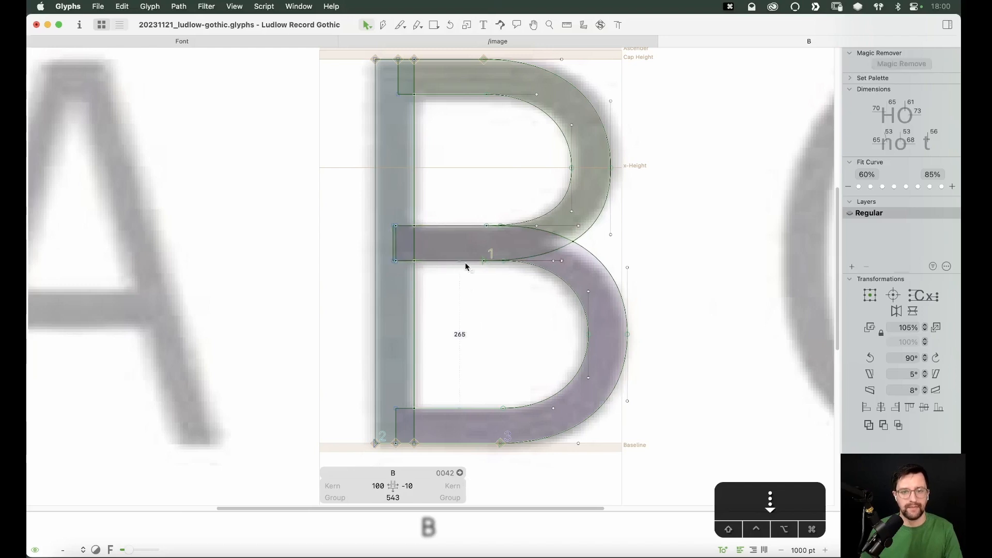
Step: Thin the upper bowl's lower arm by raising its bottom edge to Y 348
click(483, 261)
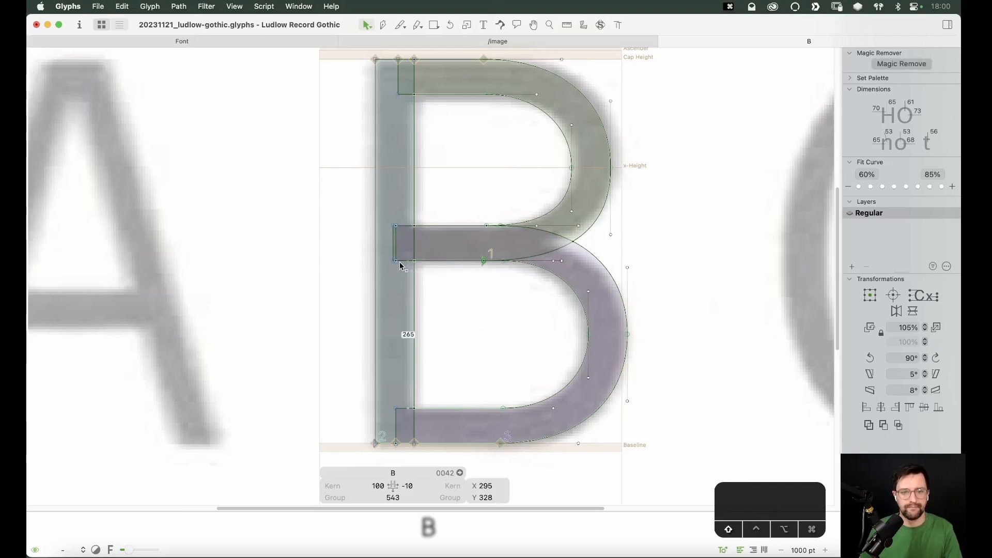
shift+click(396, 261)
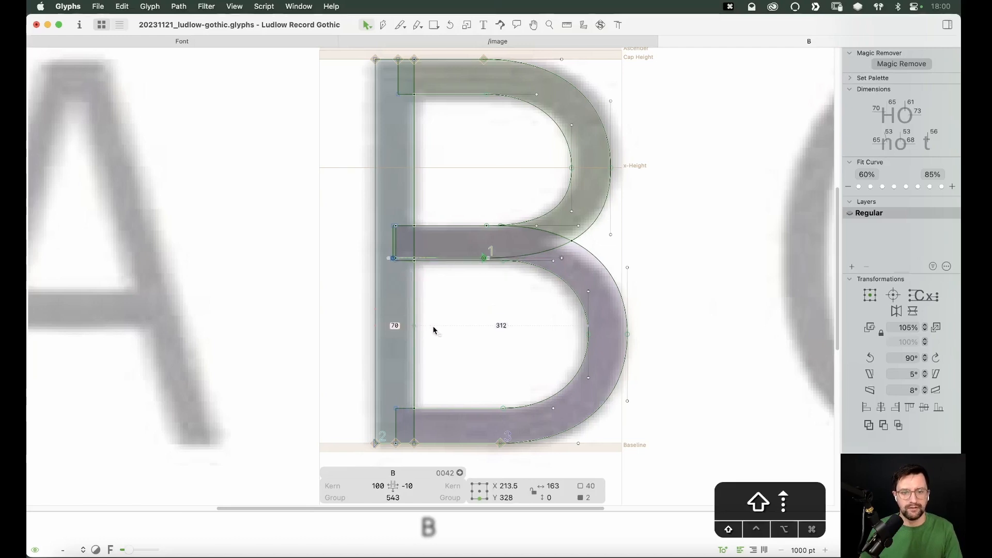
key(shift+Up)
key(shift+Up)
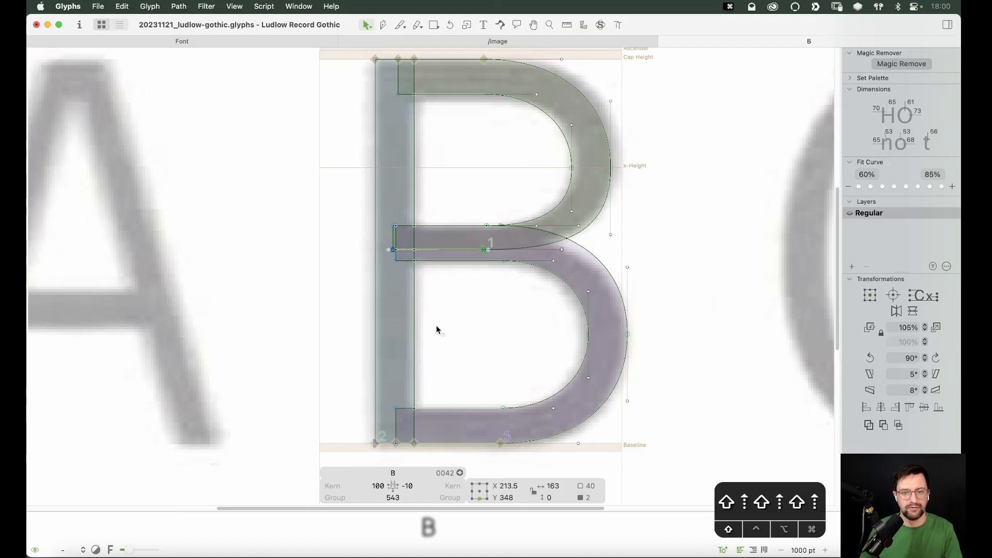
Step: Try to lower the top edge of the lower bowl's upper arm, and undo the change
click(405, 234)
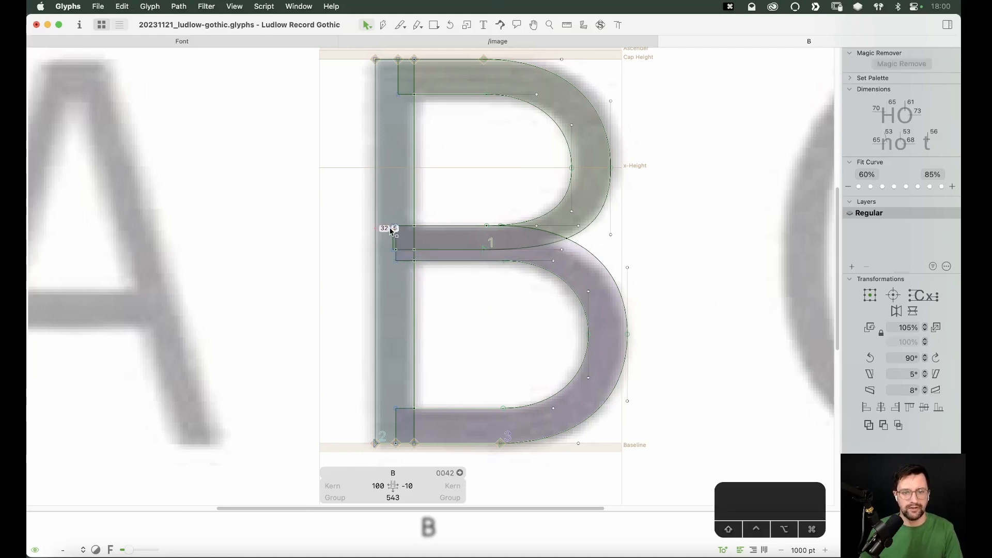
click(395, 235)
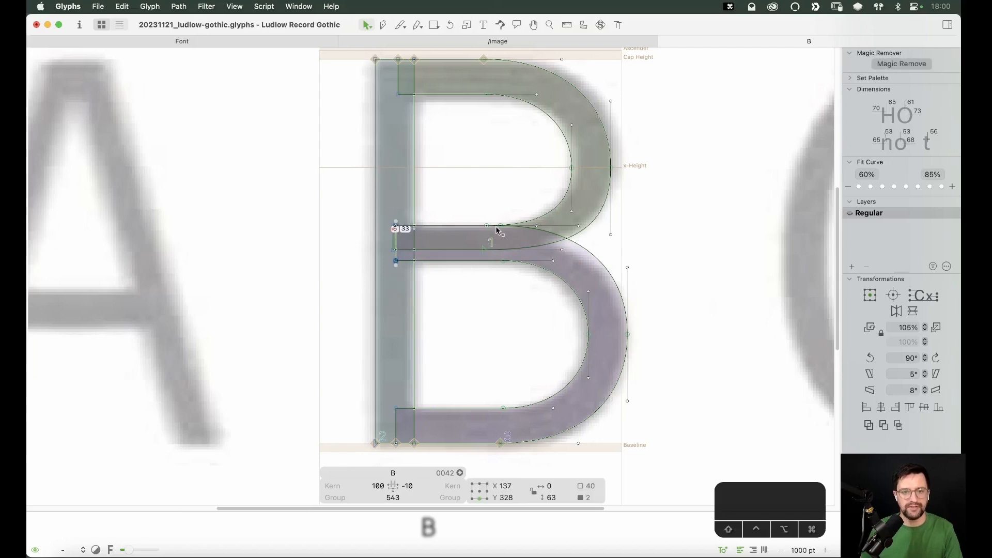
click(396, 229)
click(397, 226)
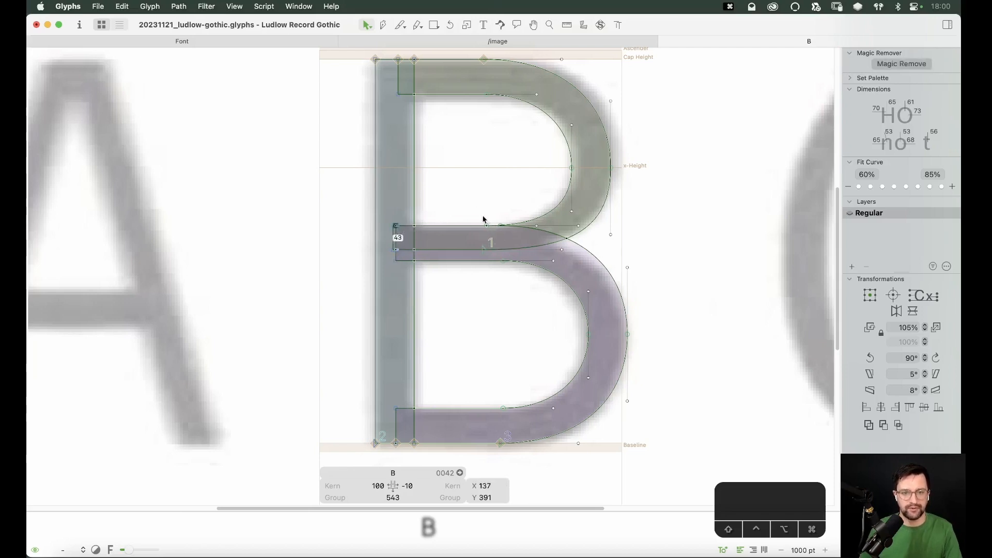
shift+click(487, 227)
key(shift+Down)
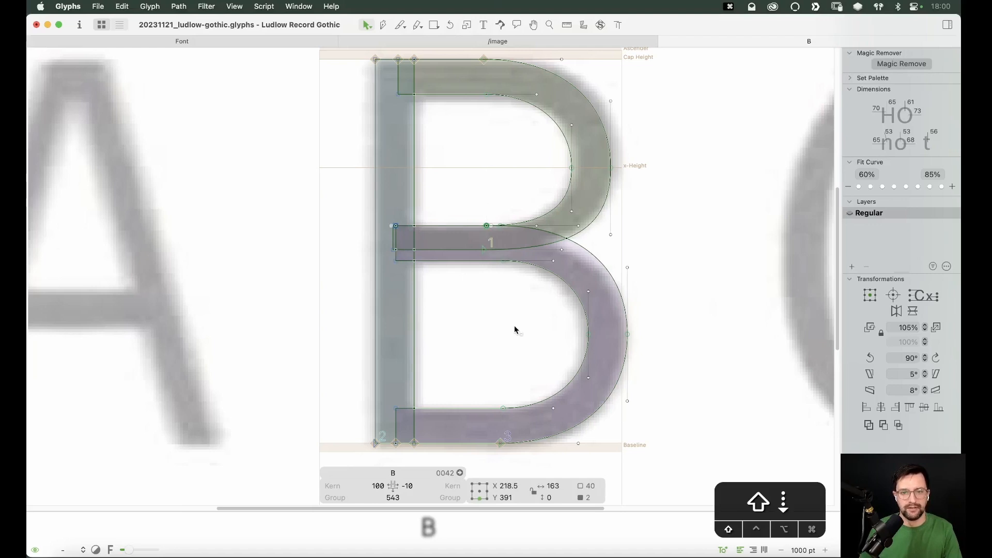
key(super+z)
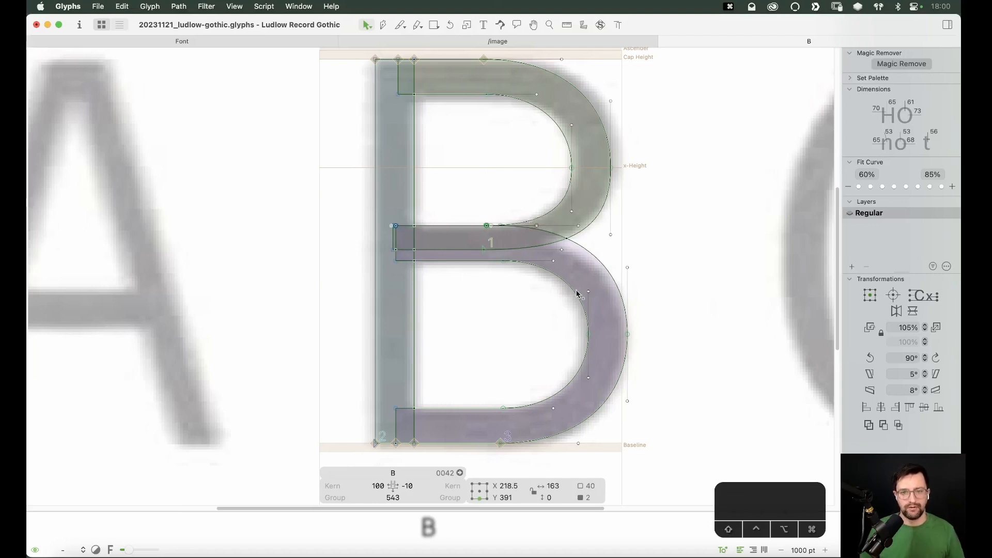
Step: Try to lower the end nodes of the lower bowl's upper arm to Y 323
click(531, 239)
key(v)
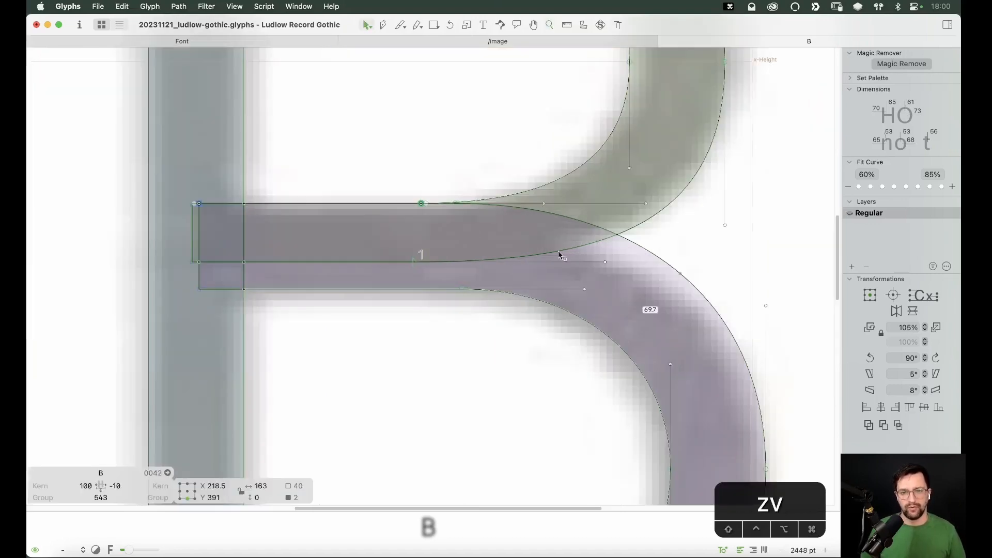
key(v)
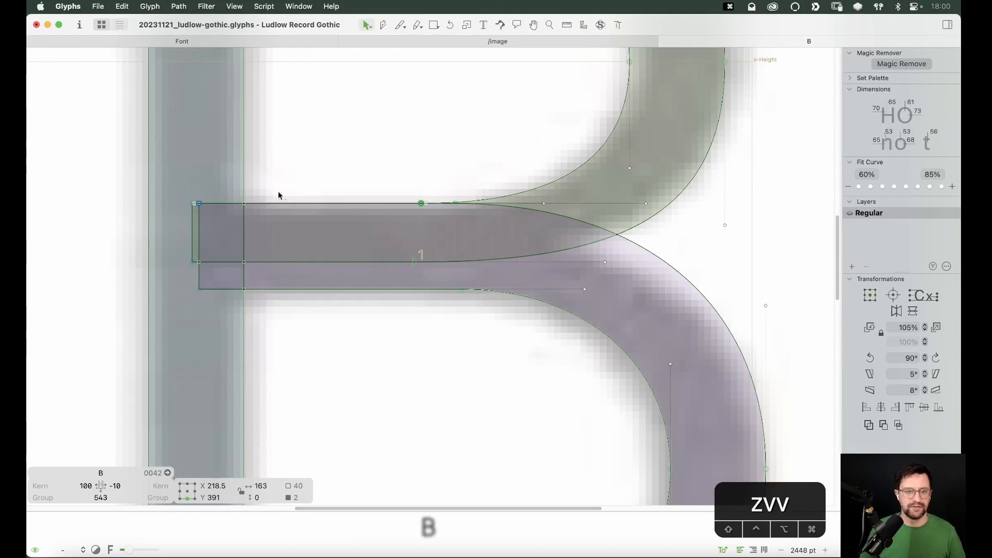
click(440, 214)
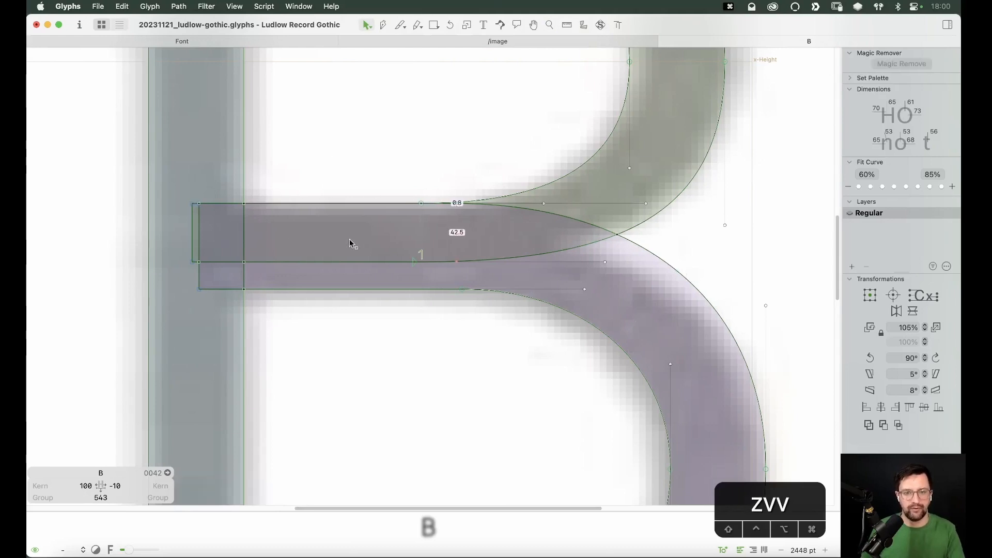
click(455, 203)
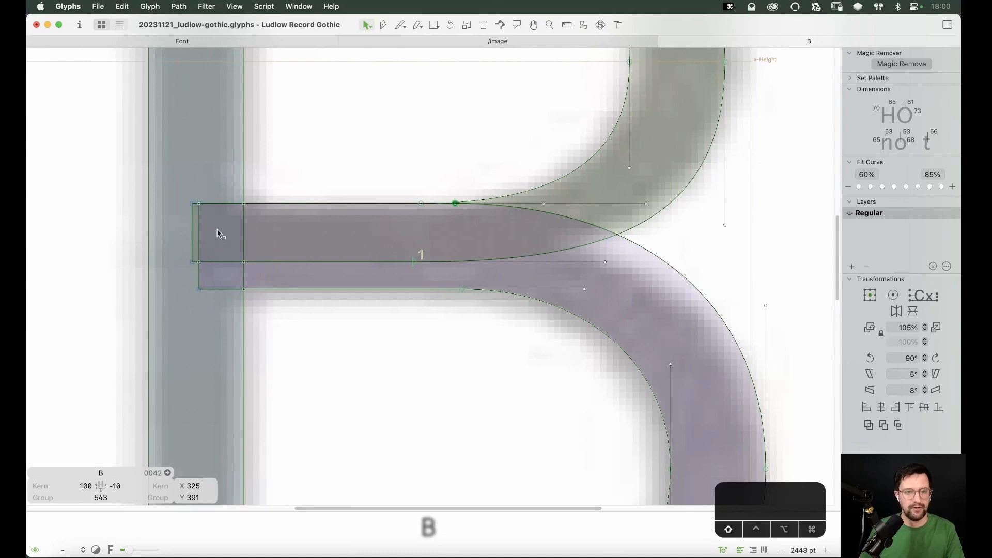
shift+click(199, 215)
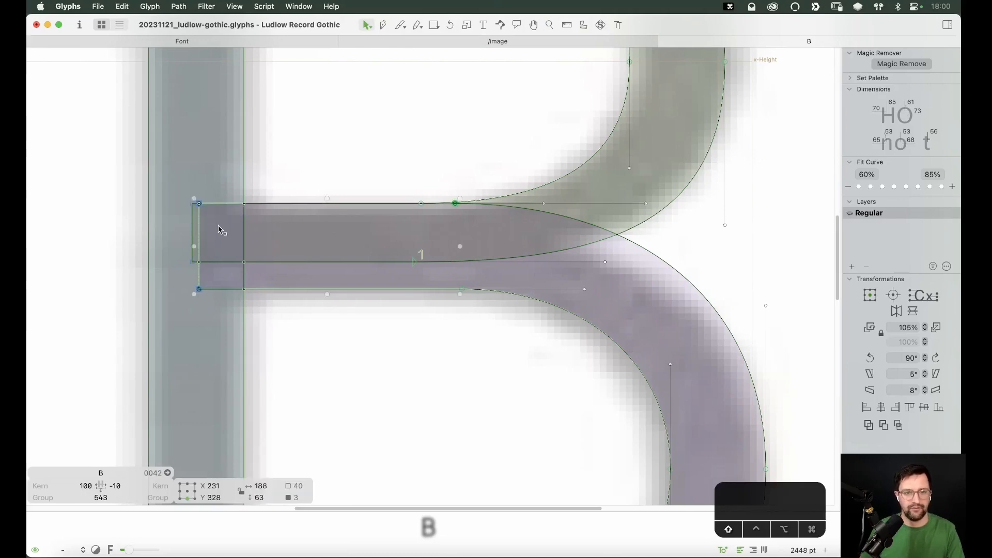
key(shift+Down)
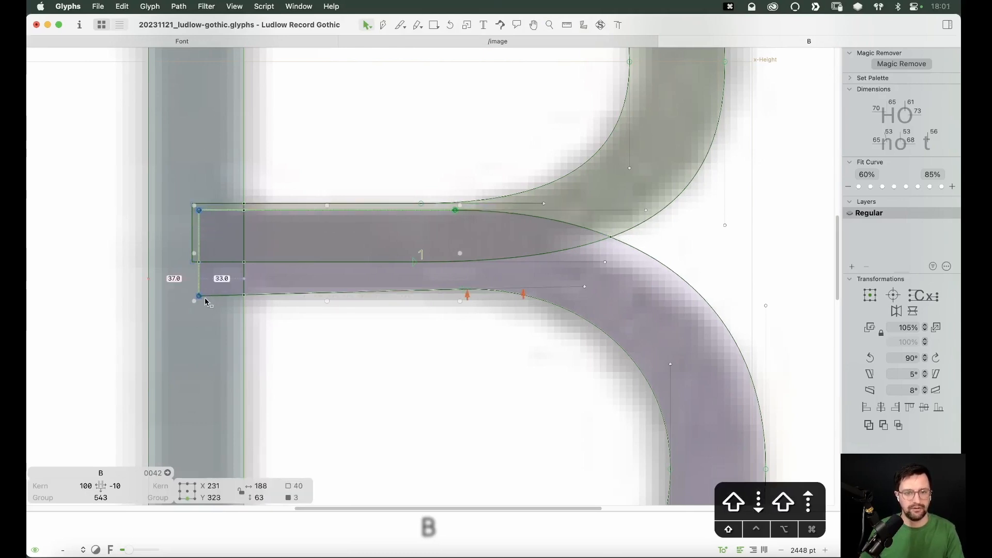
key(shift+Up)
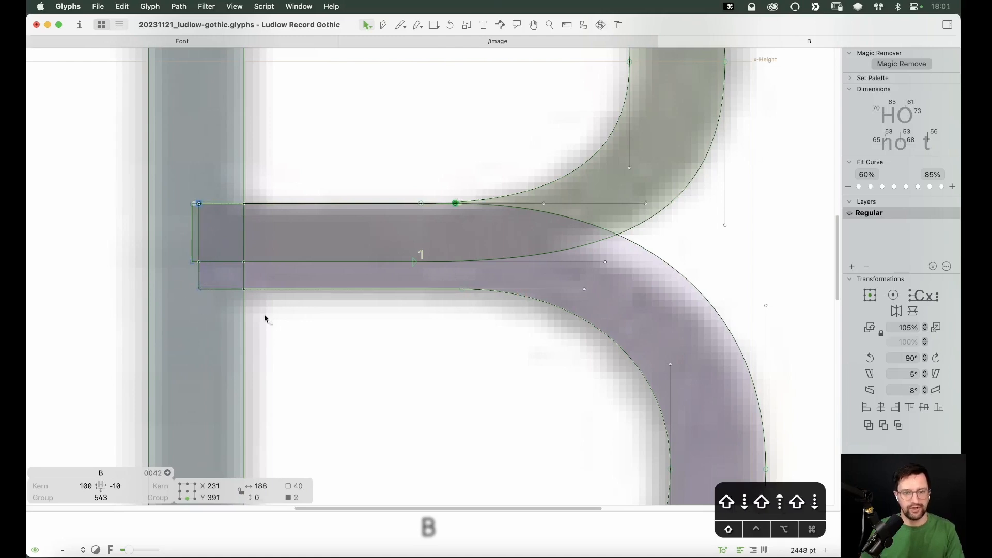
Step: Lower the top edge of the lower bowl's upper arm to Y 366
key(shift+Down)
key(shift+Down)
key(shift+Down)
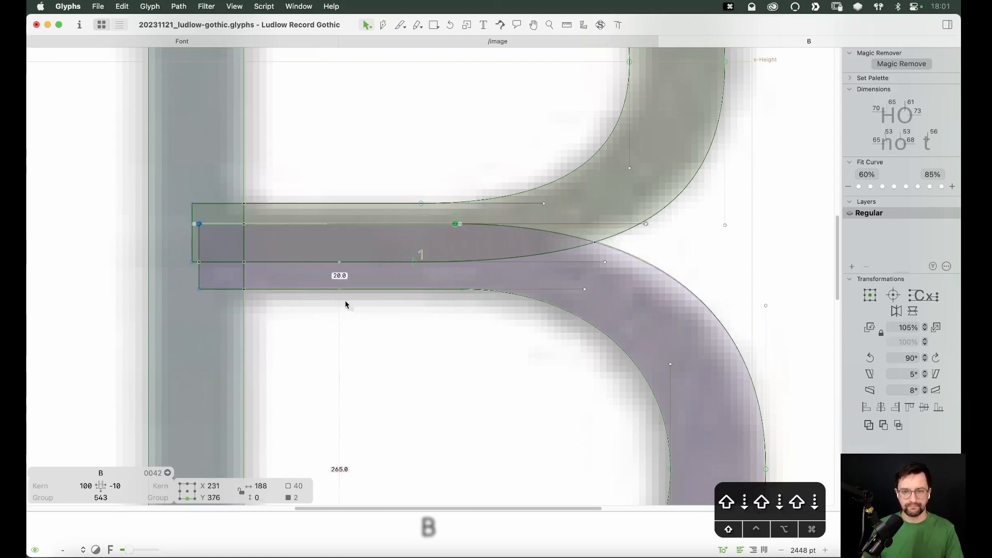
key(shift+Down)
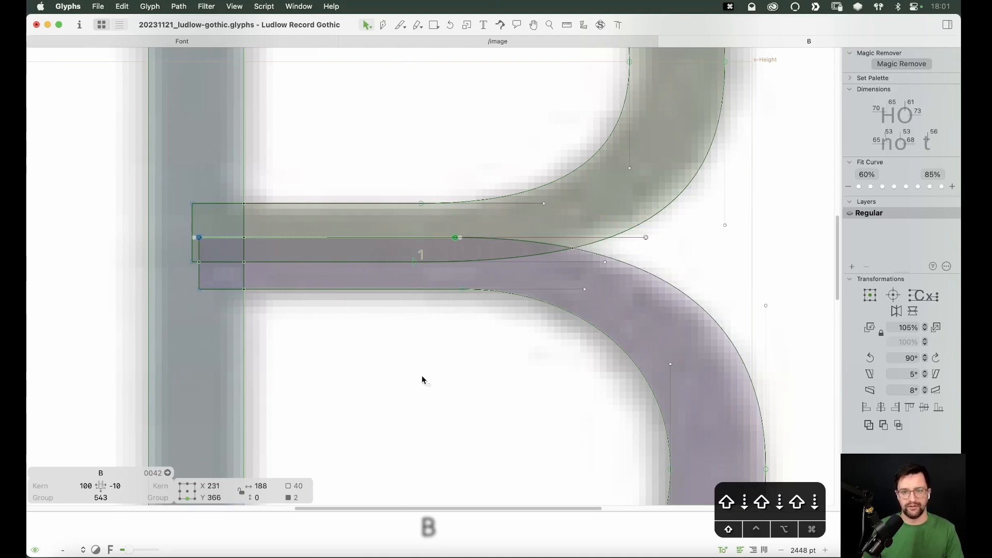
click(434, 386)
key(super+minus)
key(super+minus)
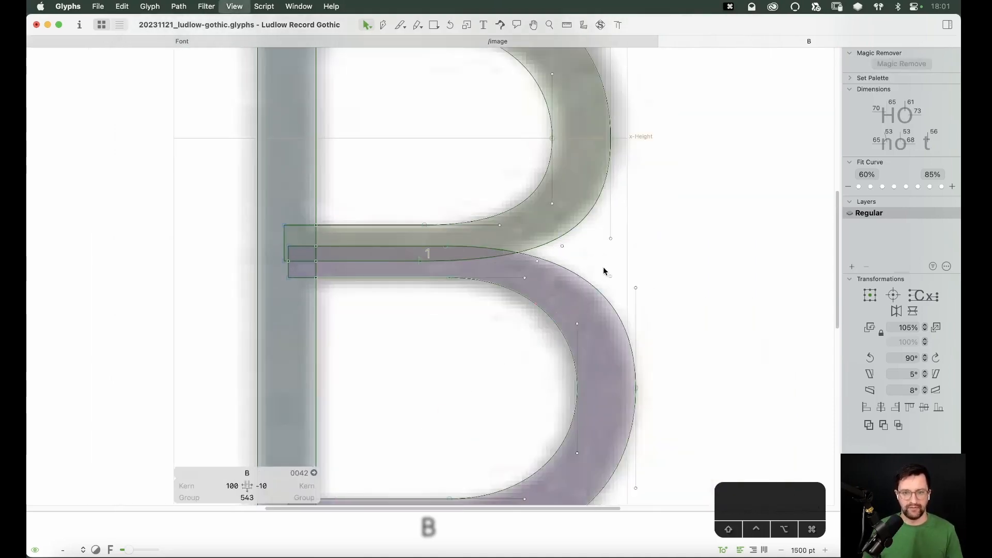
key(super+minus)
key(super+minus)
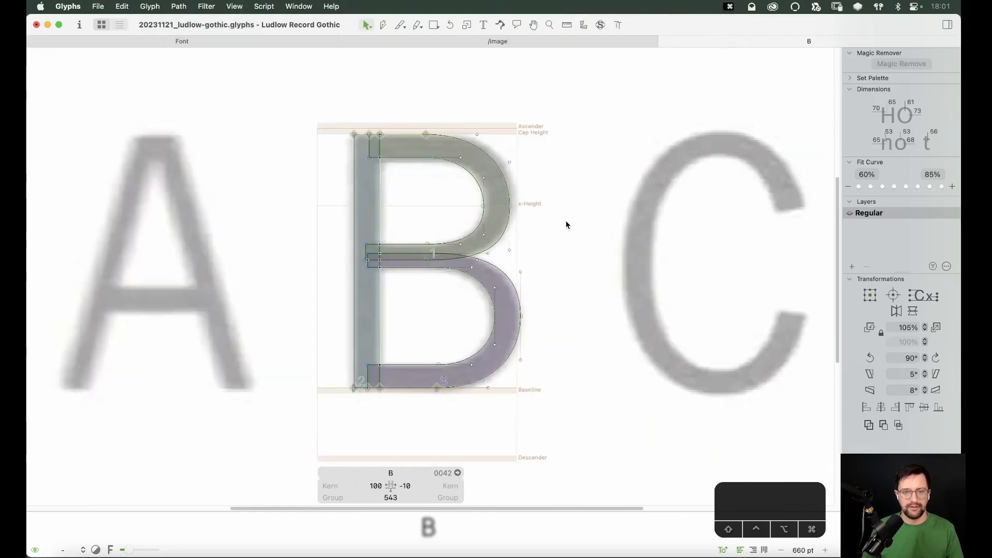
Step: Unlock the scan image behind the B and delete it
right_click(566, 224)
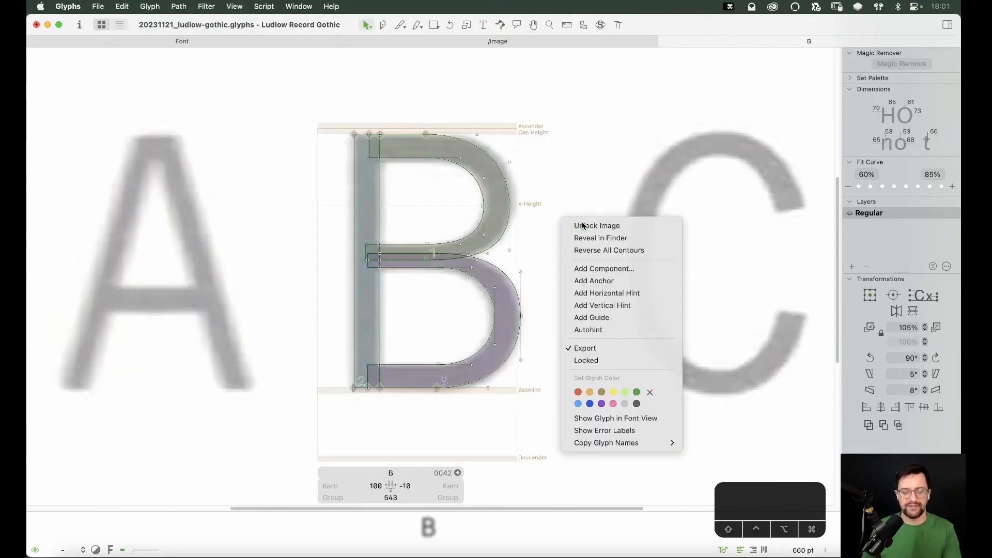
click(582, 226)
click(591, 224)
key(BackSpace)
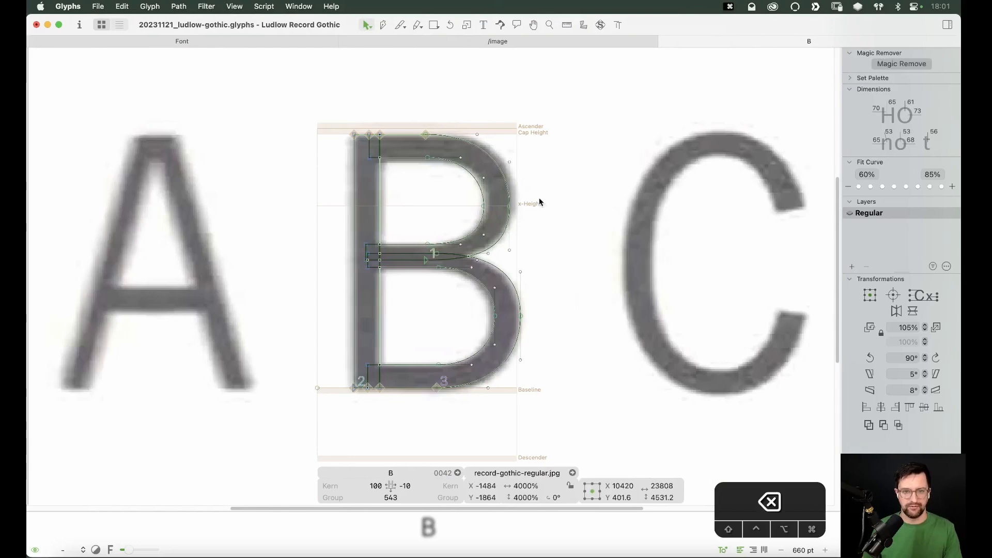
key(z)
drag(572, 113, 310, 424)
key(v)
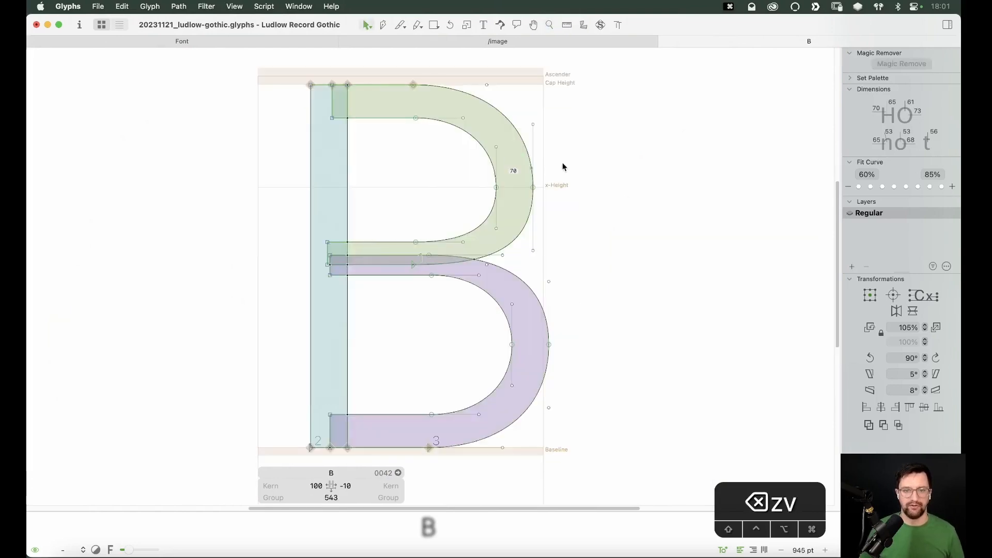
Step: Try raising the inner and outer right extreme nodes of the upper bowl to Y 510
click(496, 188)
drag(496, 187, 495, 178)
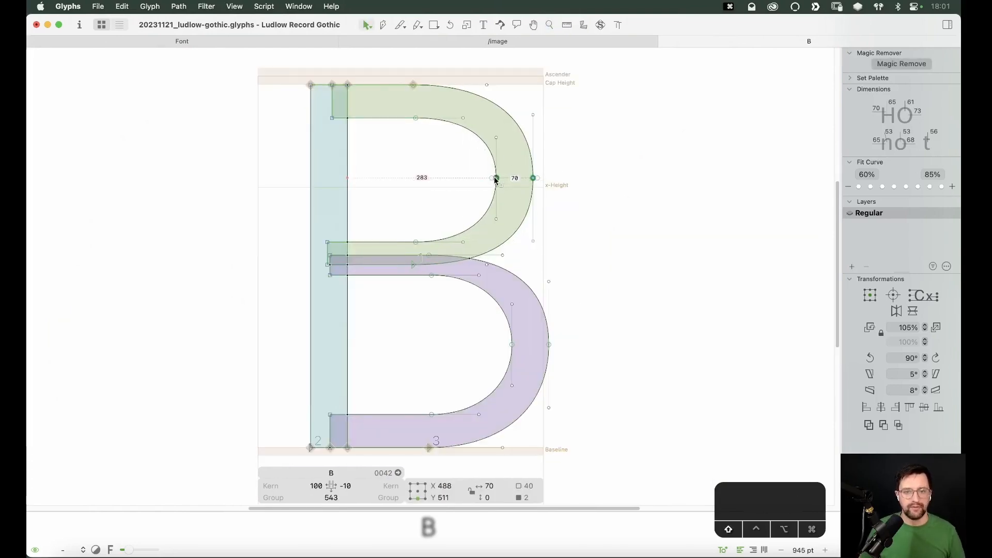
click(455, 190)
key(Down)
key(Down)
key(Down)
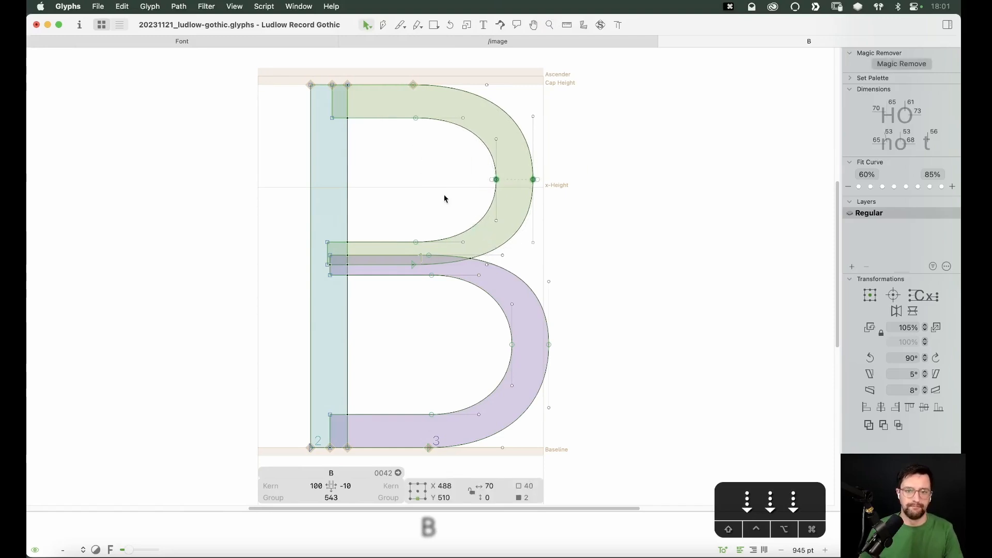
click(444, 199)
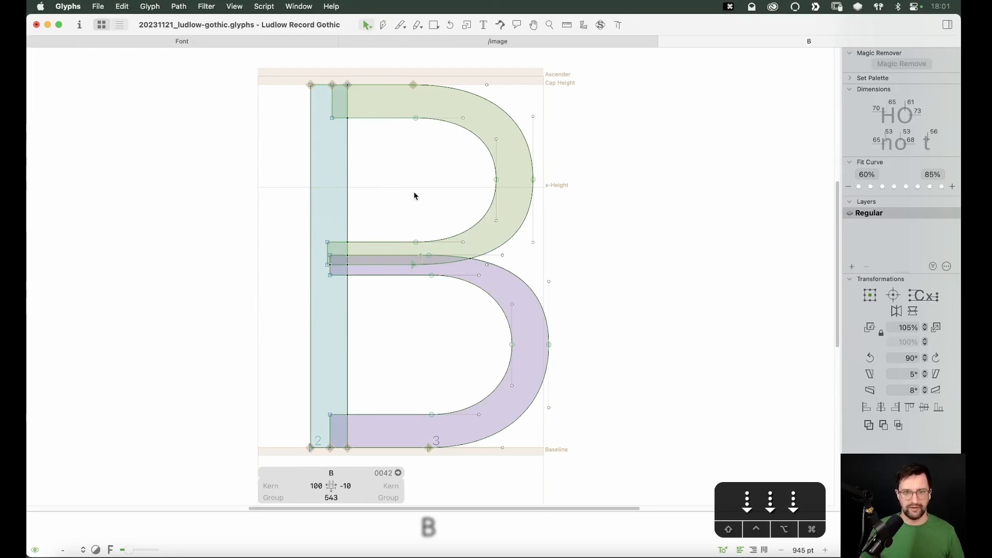
Step: Undo the upper bowl's node moves and the deletion of the scan image
key(super+z)
key(super+z)
key(super+z)
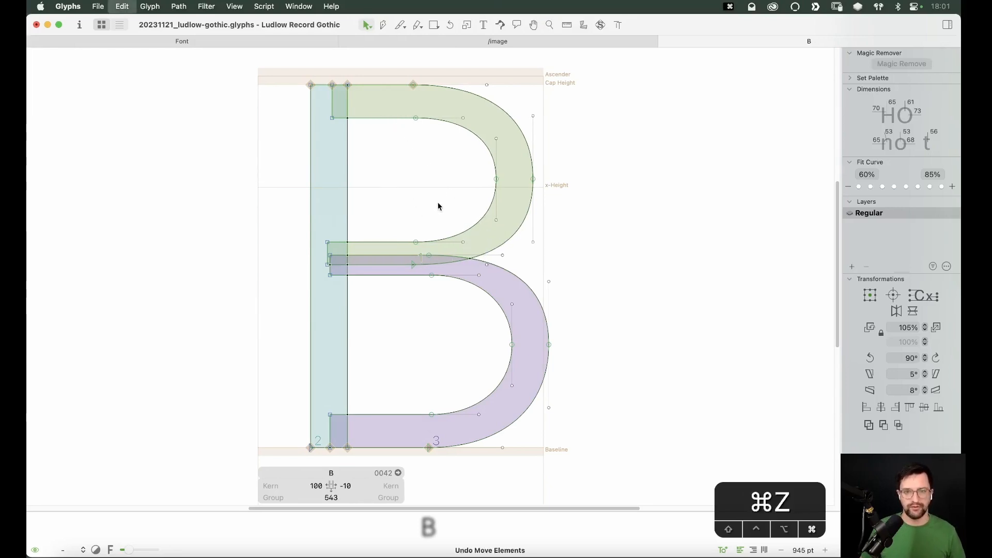
key(super+z)
key(super+z)
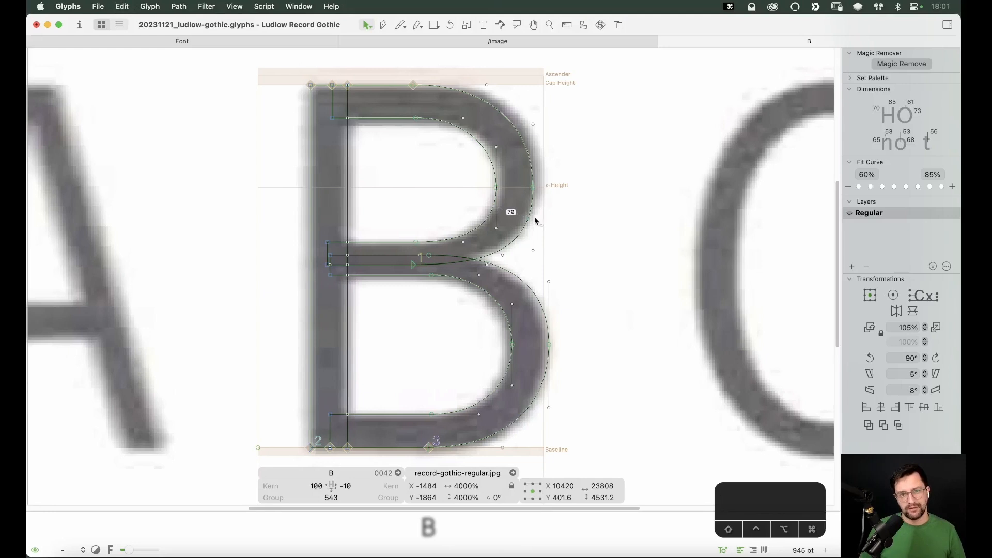
Step: Shift the whole upper bowl 5 units to the right
double_click(484, 147)
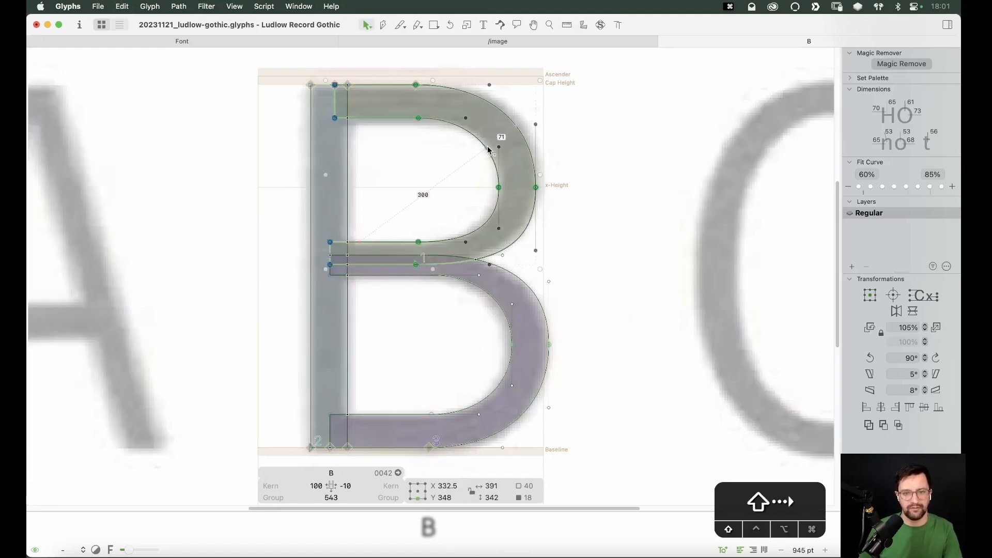
click(570, 194)
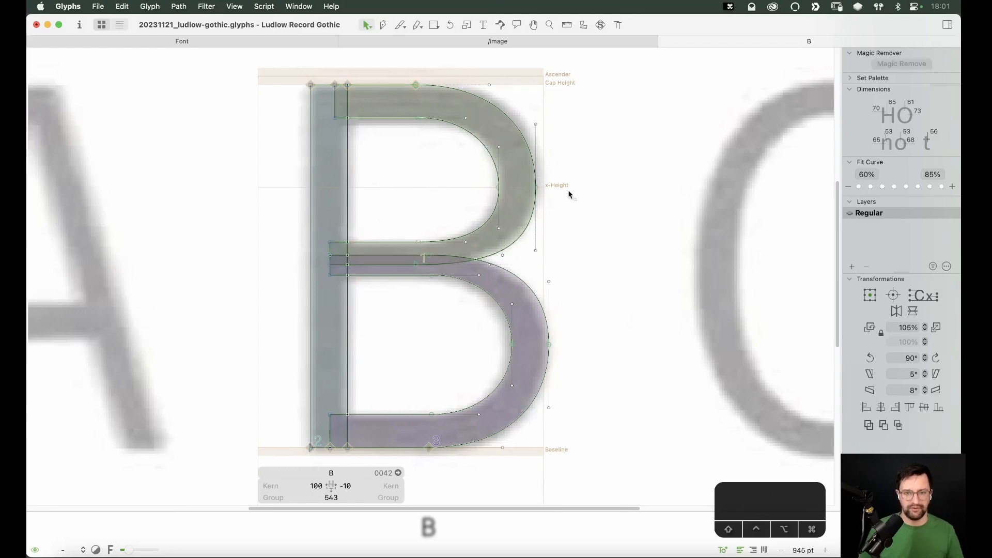
Step: Unlock and delete the record-gothic-regular.jpg scan from the B glyph, and preview the filled letter
right_click(577, 193)
click(592, 197)
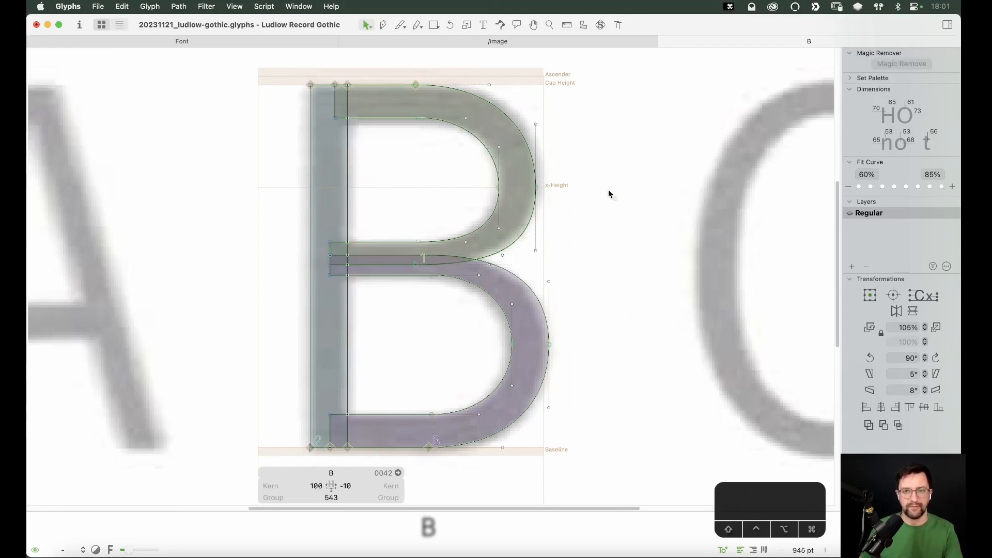
click(609, 190)
key(BackSpace)
key(space)
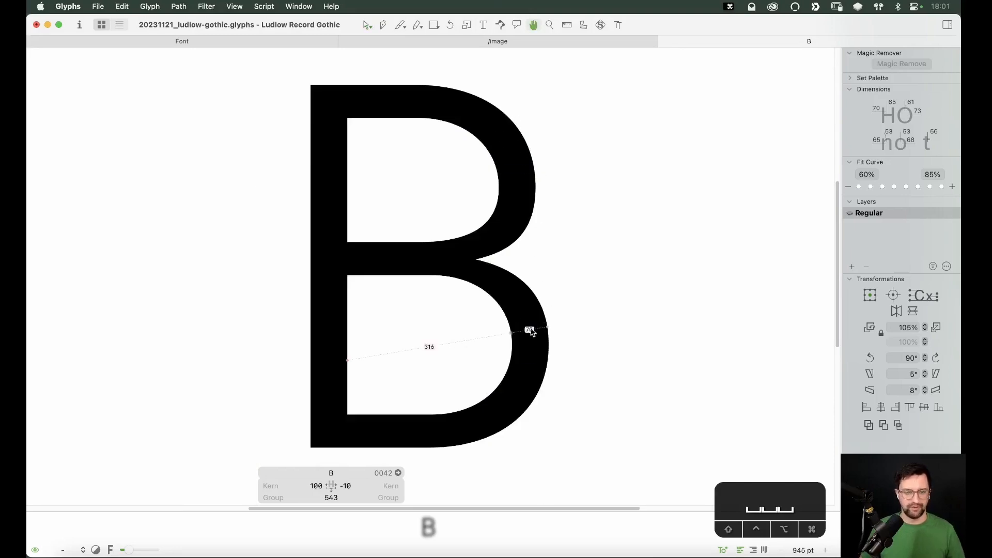
Step: Raise the upper bowl's inner and outer right extreme nodes to Y 510
drag(562, 174, 487, 201)
key(shift+Up)
key(shift+Up)
key(shift+Up)
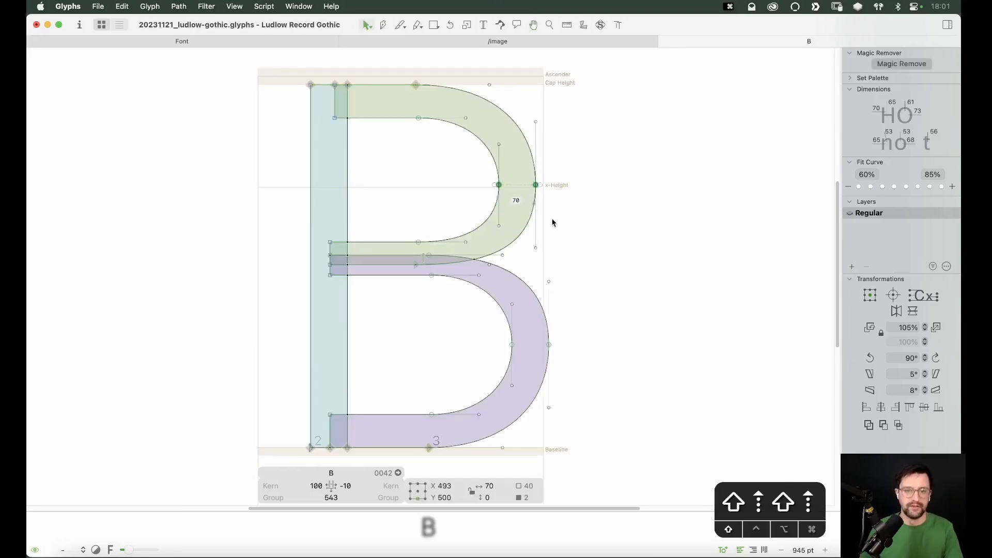
Step: Compare the vertical distances from the upper counter's right extreme to its upper and lower curve nodes
drag(402, 108, 455, 154)
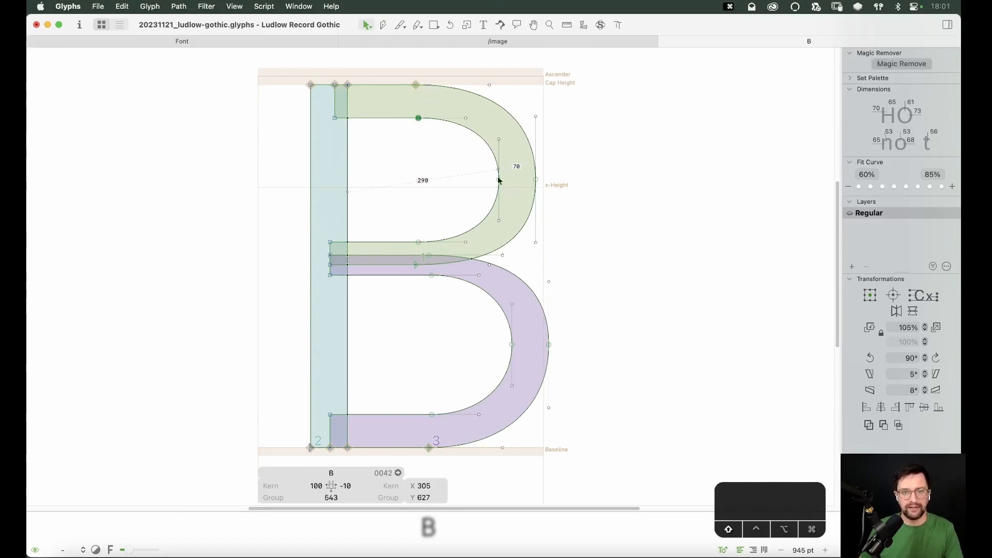
shift+click(498, 179)
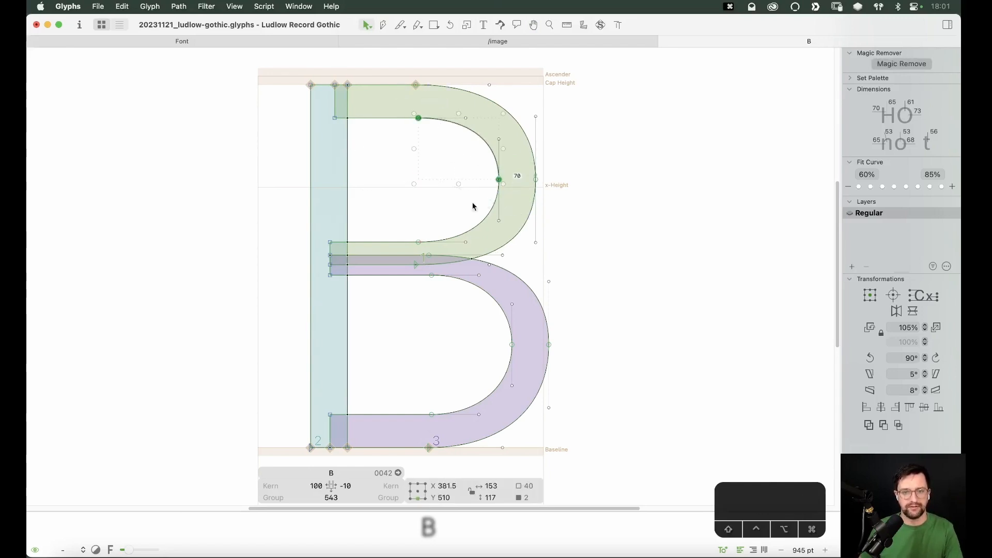
shift+click(419, 242)
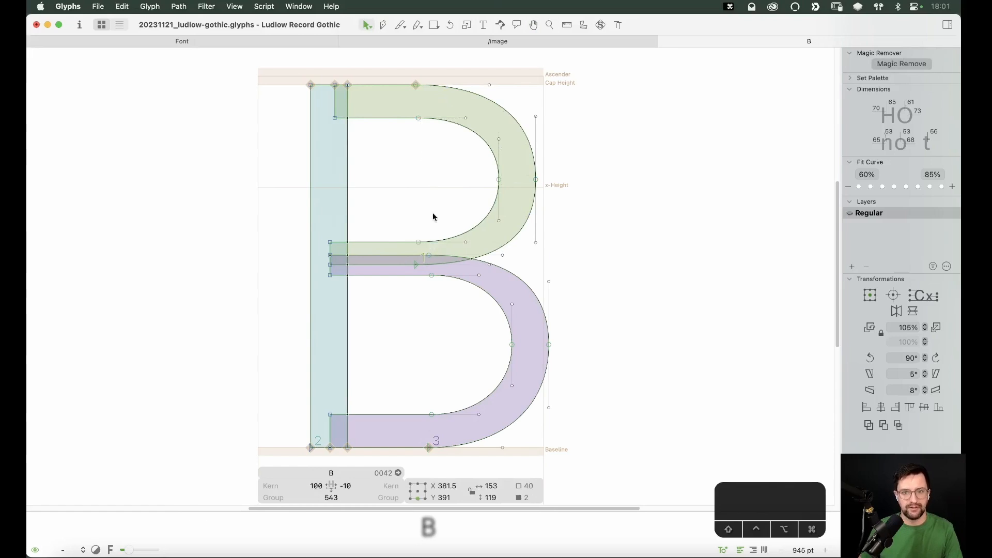
Step: Lower the upper bowl's two right extreme nodes to Y 509
click(564, 183)
key(Down)
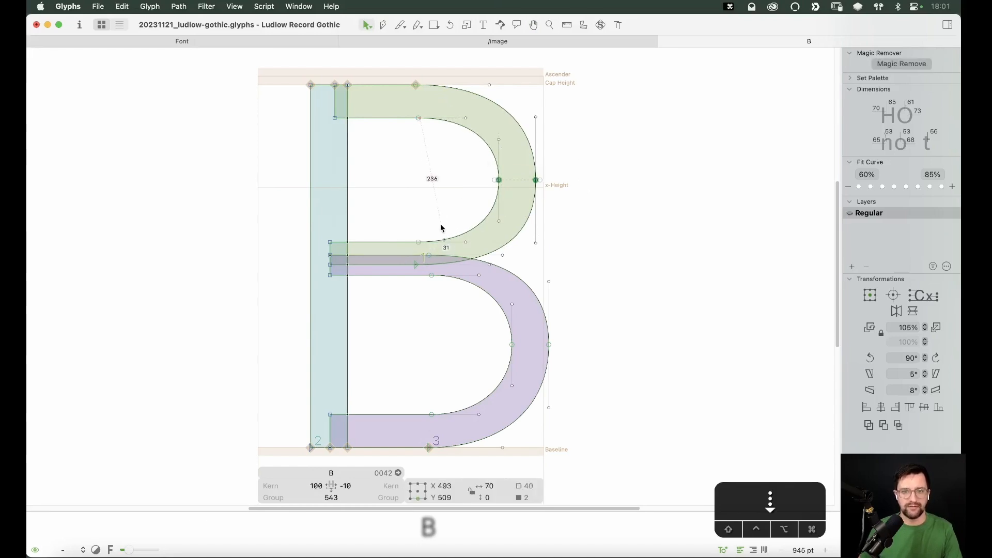
click(438, 185)
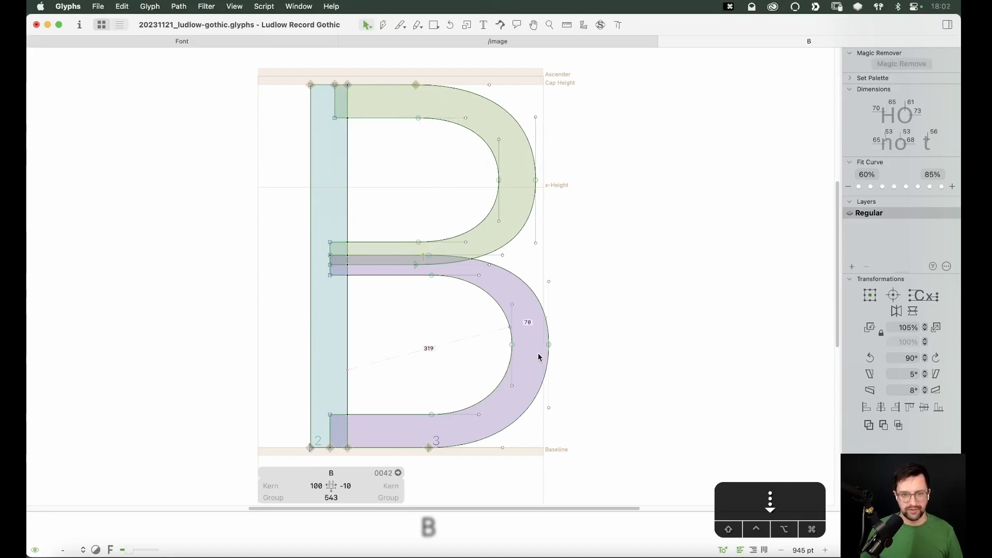
Step: Preview the filled B and measure the thickness of its horizontal arms and the height of its counters
key(space)
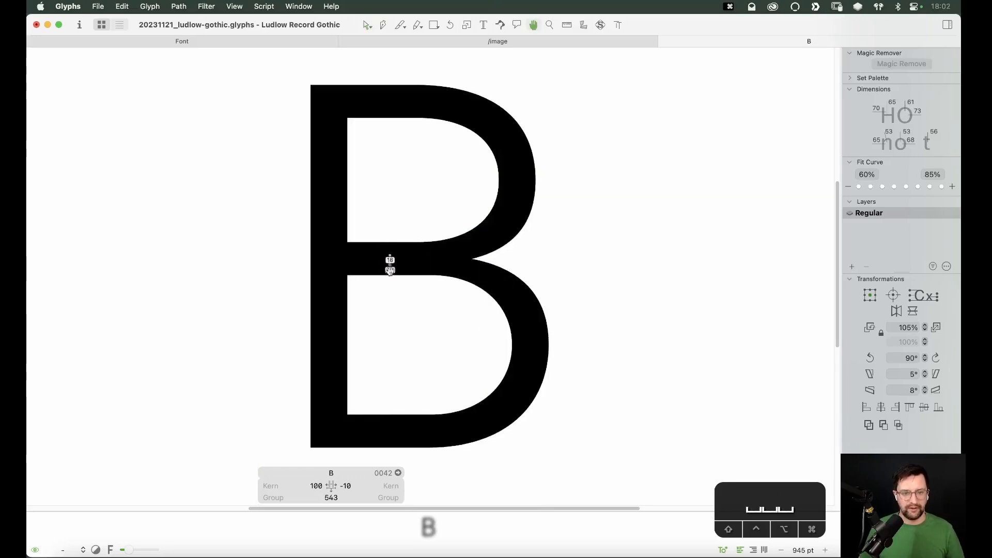
key(l)
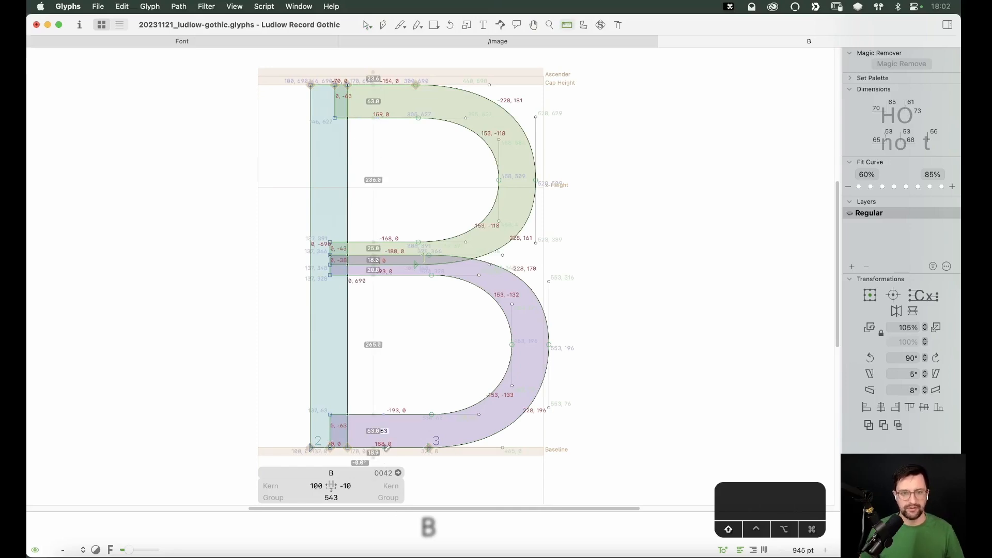
key(v)
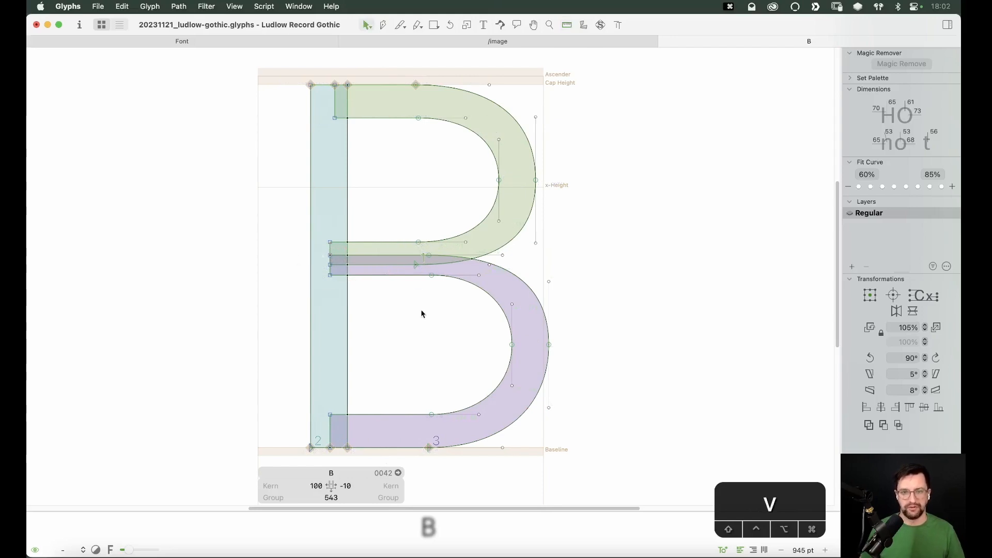
key(space)
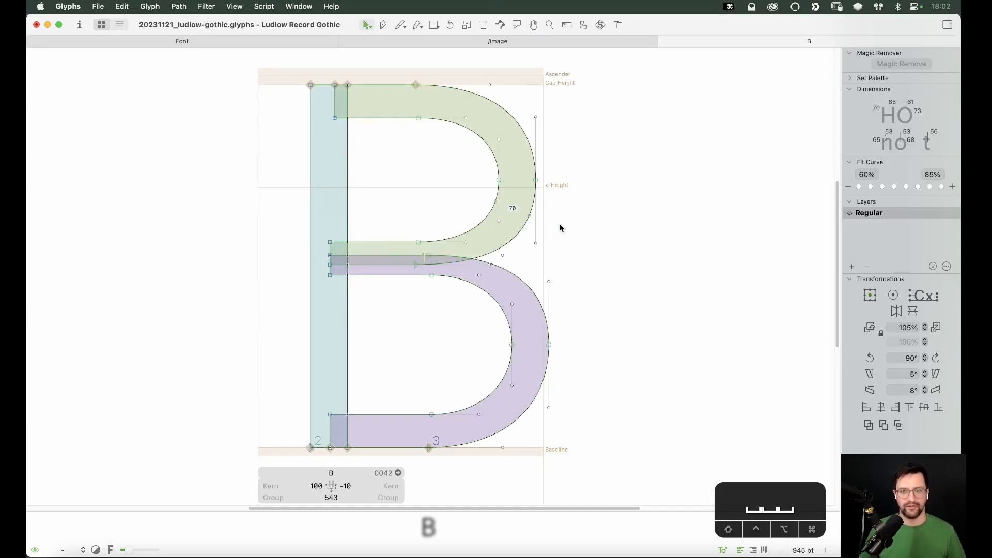
Step: Insert a P before the B in the edit view to compare the two letters
key(t)
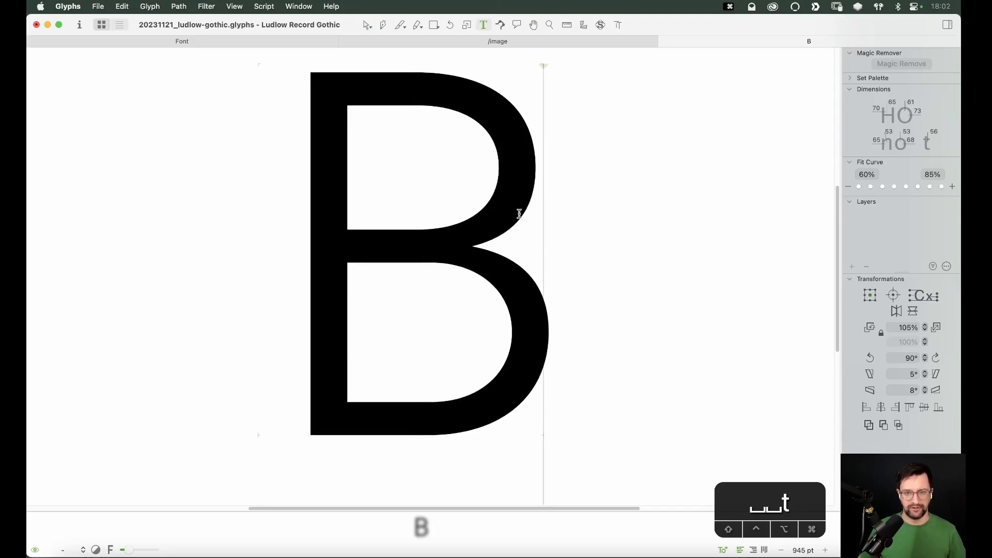
text(PO)
key(BackSpace)
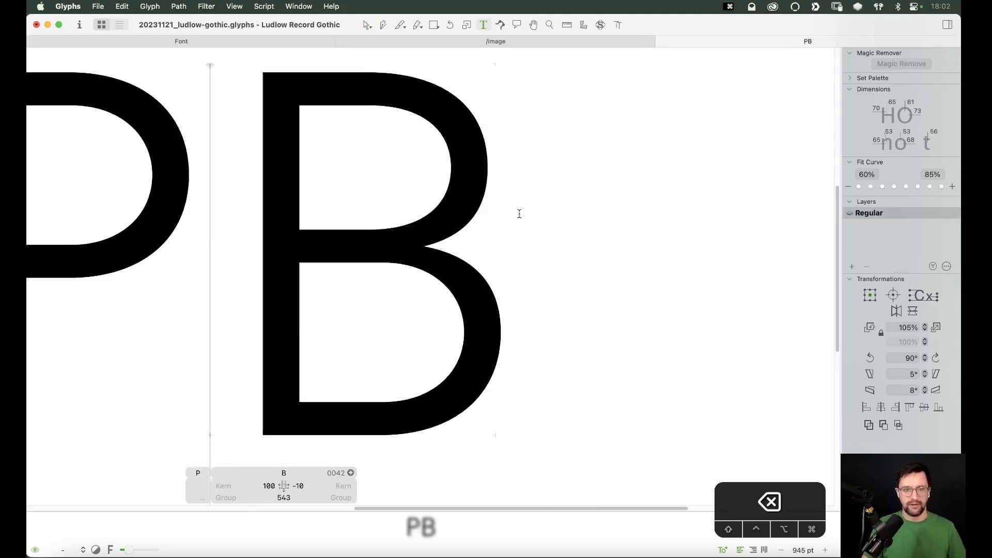
Step: Check the Fit Curve tension of the P bowl's inner and outer curves for comparison with the B
key(Escape)
key(space)
double_click(310, 188)
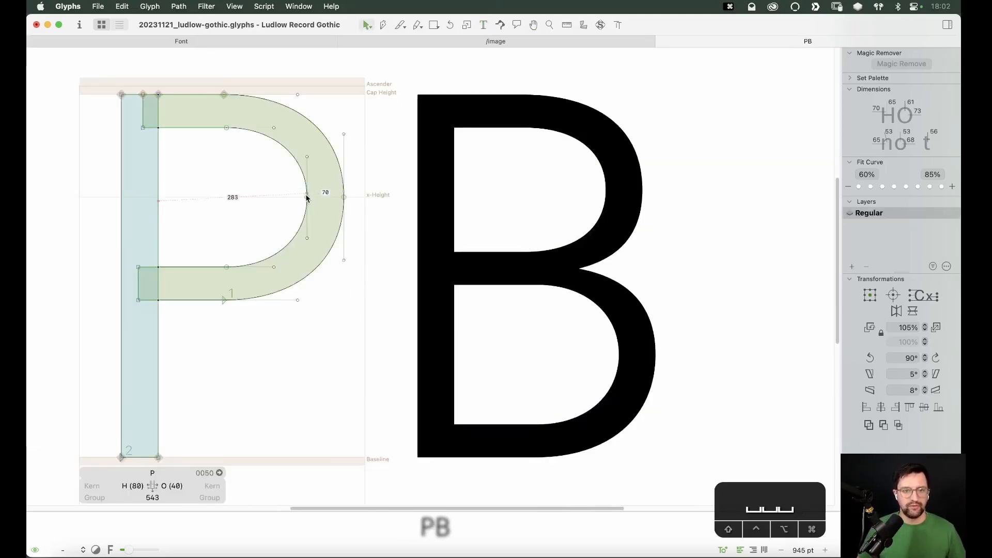
click(297, 174)
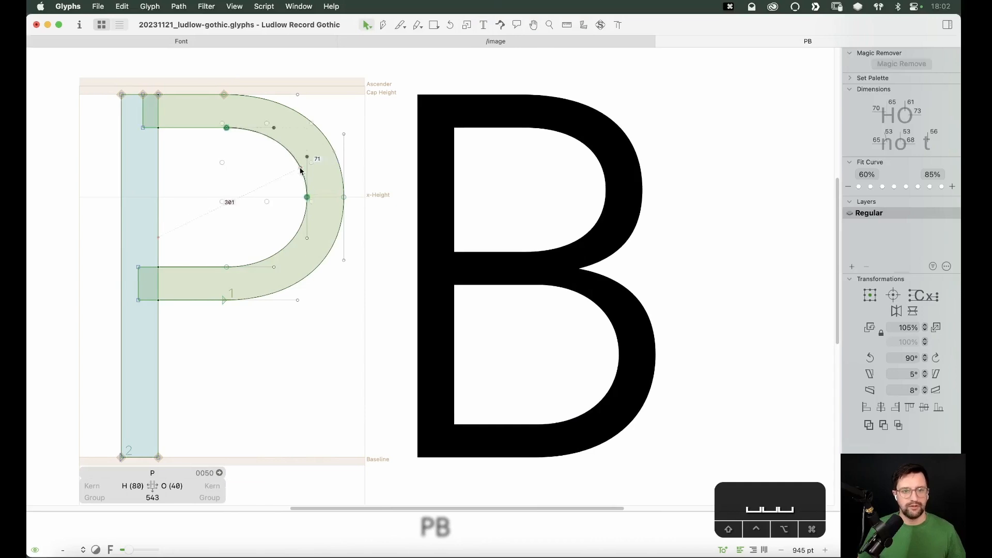
shift+click(304, 229)
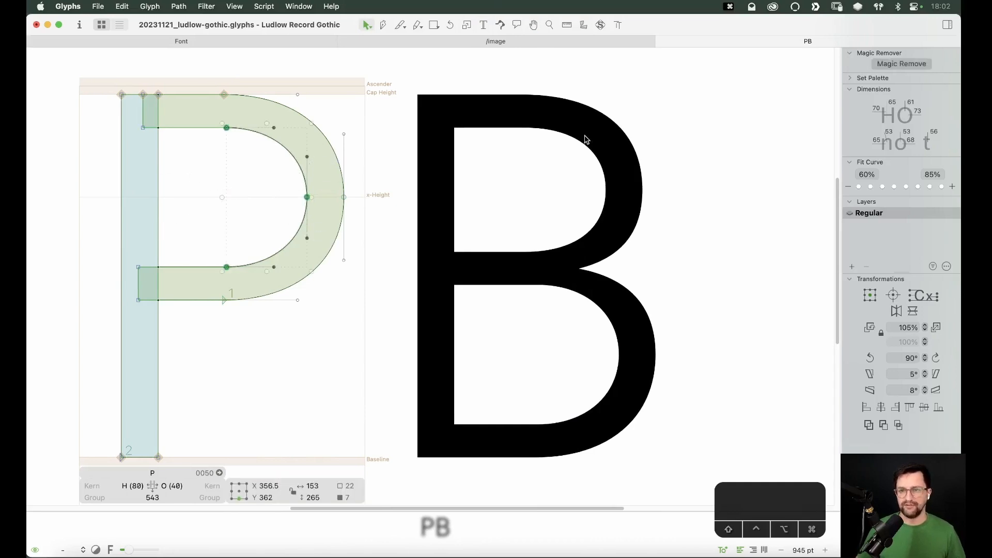
click(297, 186)
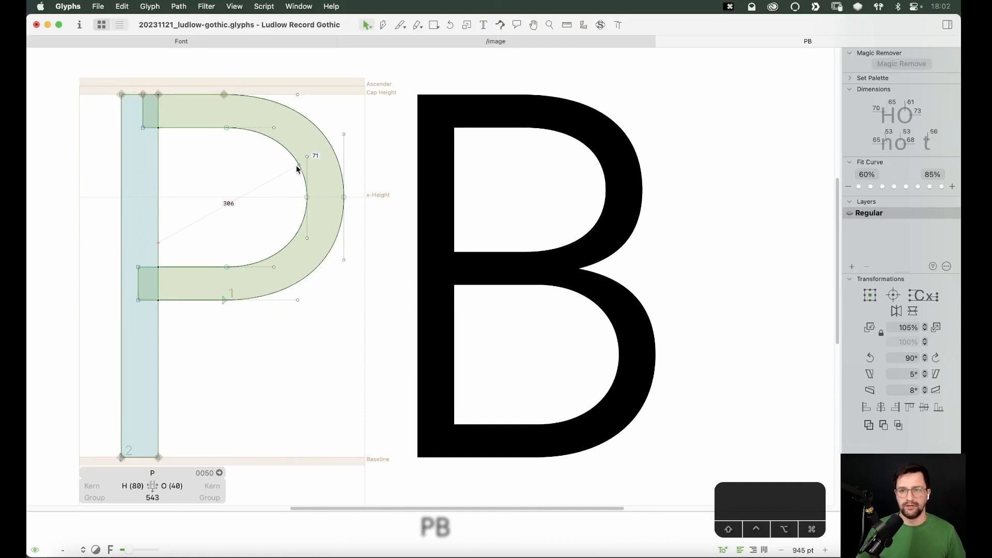
double_click(298, 169)
click(334, 140)
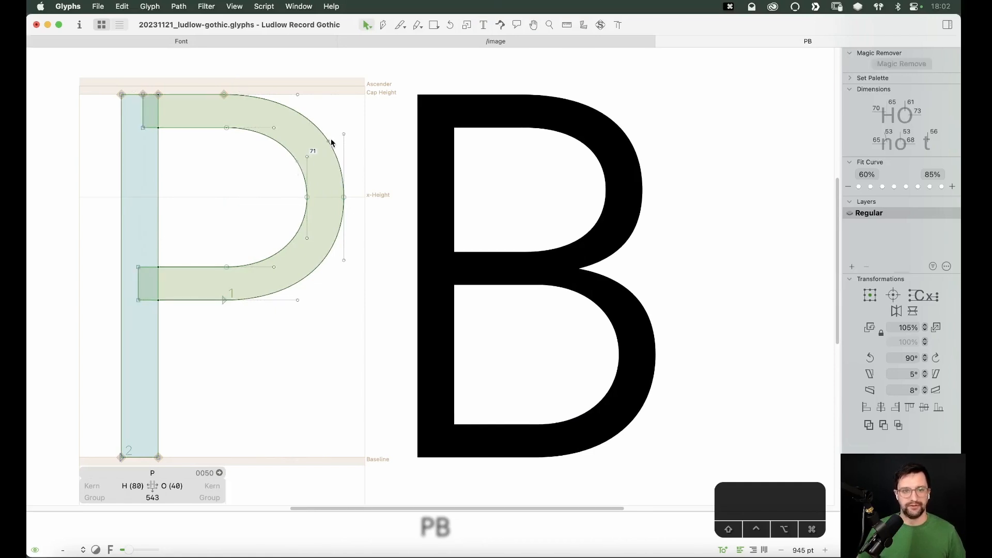
click(329, 148)
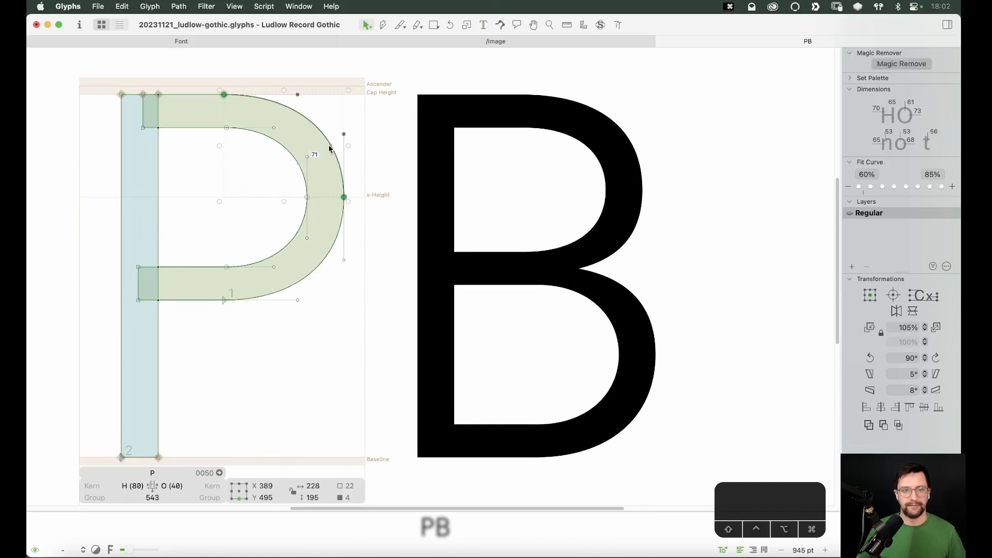
shift+click(339, 241)
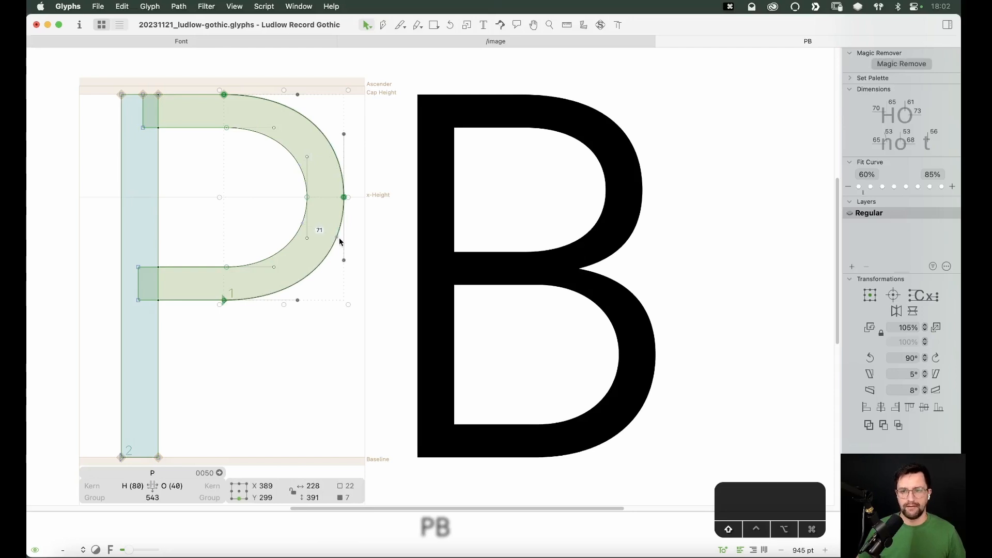
click(558, 172)
Step: Open the B for editing and refit its upper counter curves to the second Fit Curve level in the 60–85% range
double_click(593, 160)
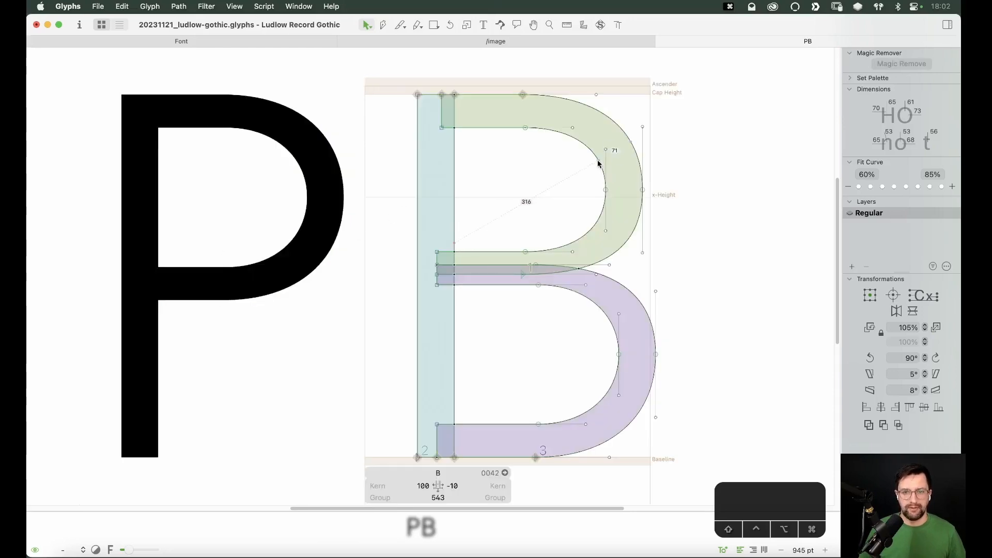
click(600, 161)
shift+click(600, 219)
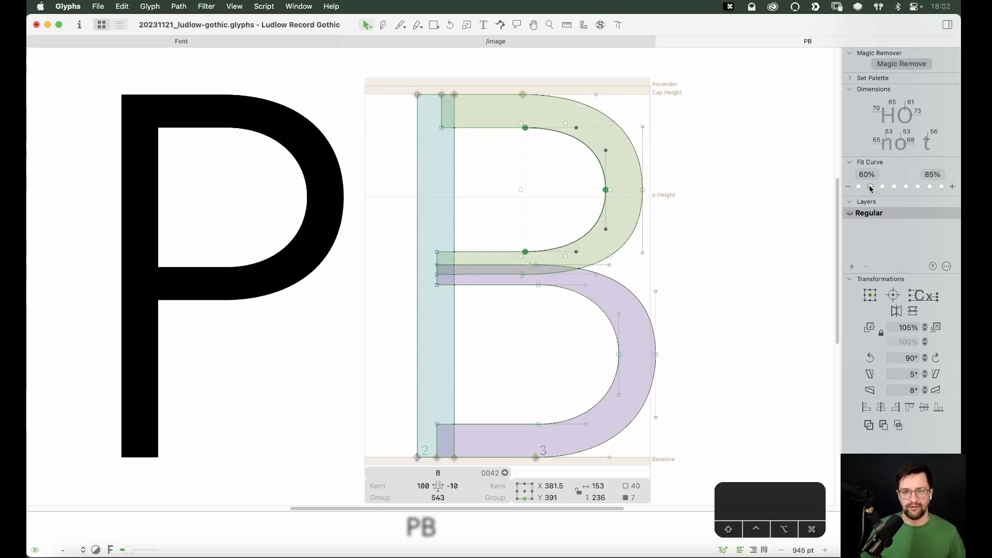
click(693, 227)
Step: Refit the upper bowl's two outer curves to the second Fit Curve level and preview the filled letter
click(630, 142)
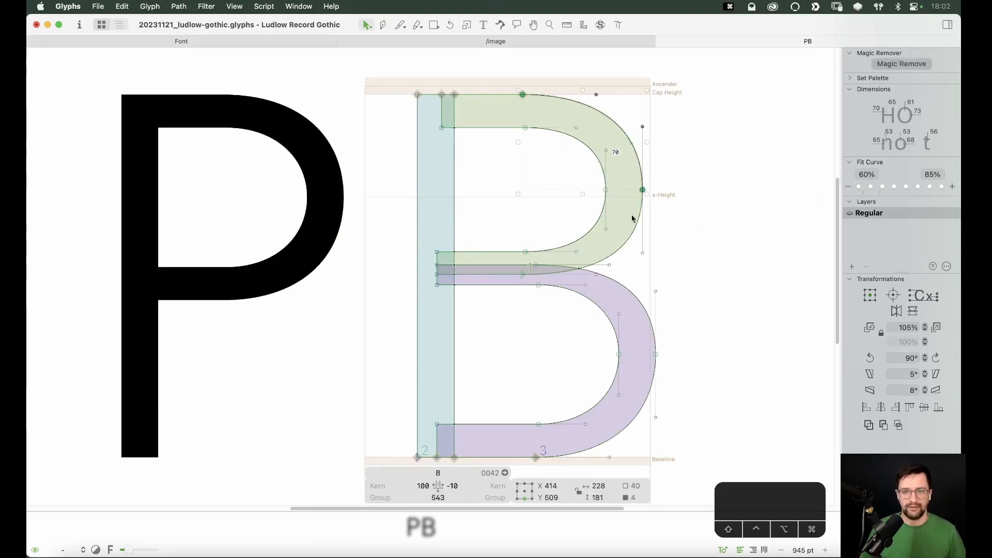
click(631, 249)
click(626, 243)
shift+click(631, 140)
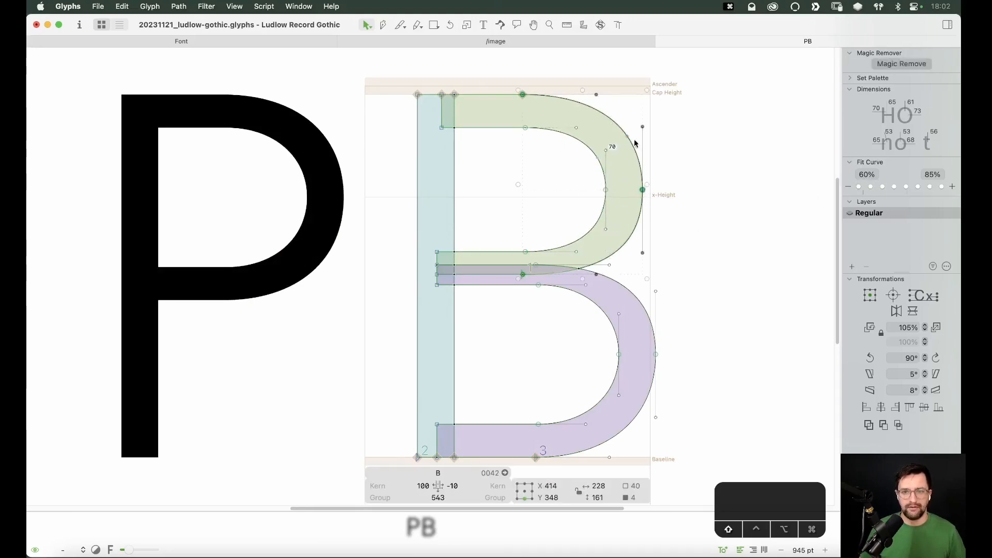
click(872, 187)
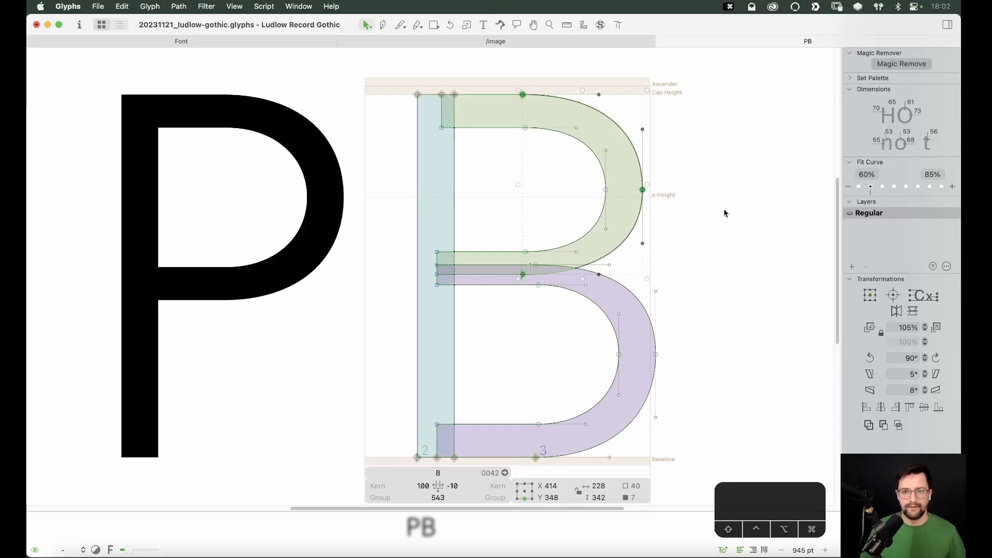
key(space)
Step: Check the lower counter's curves, and refit the lower bowl's outer curves to the second Fit Curve level
click(622, 327)
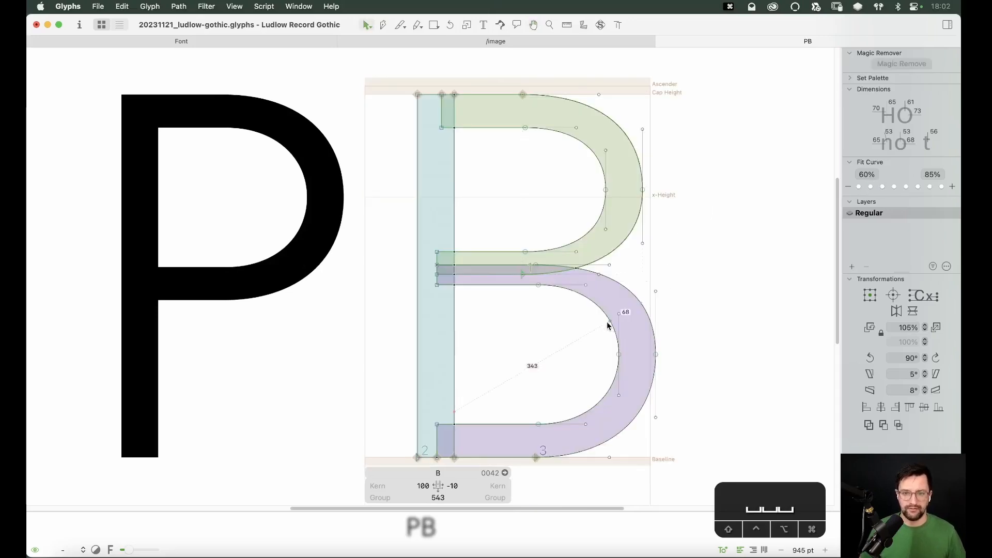
shift+click(616, 343)
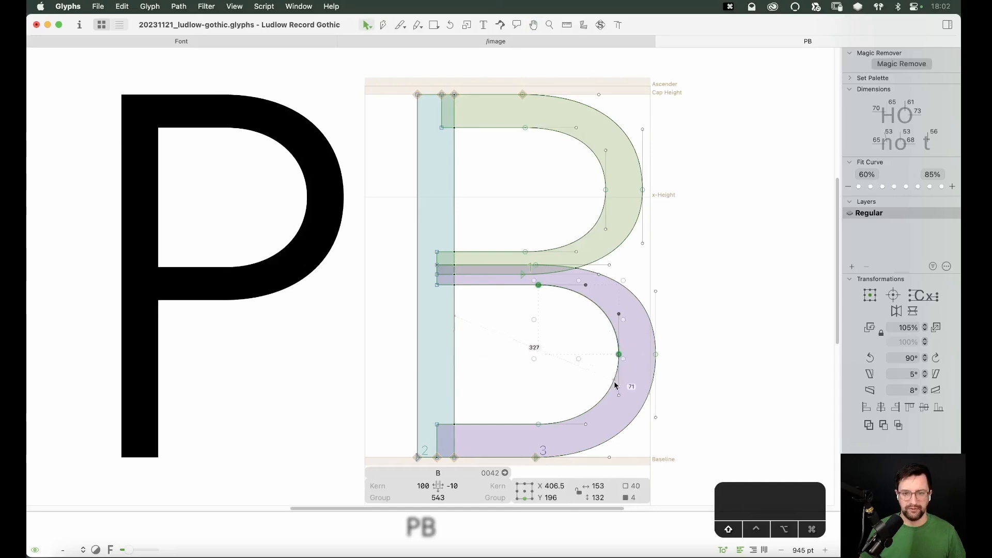
click(655, 381)
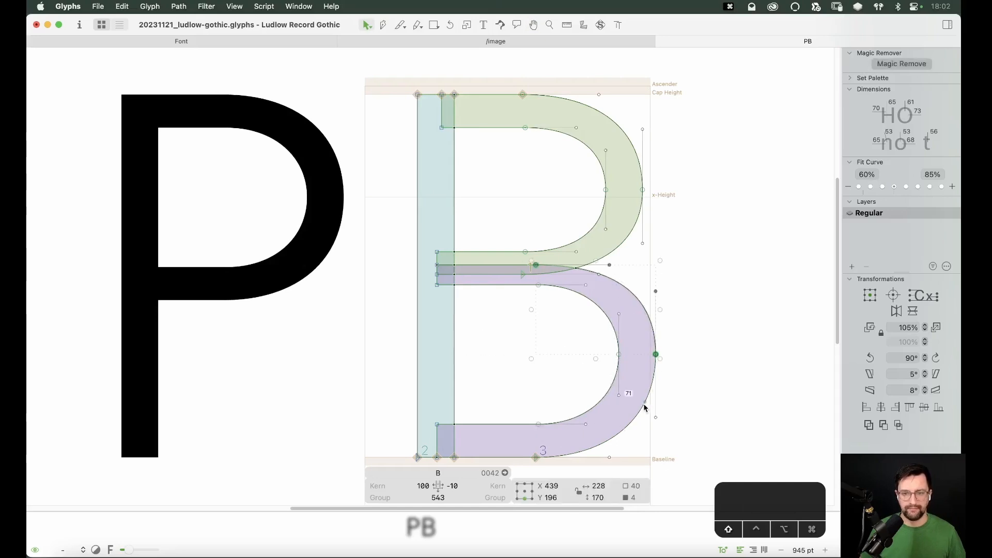
shift+click(646, 407)
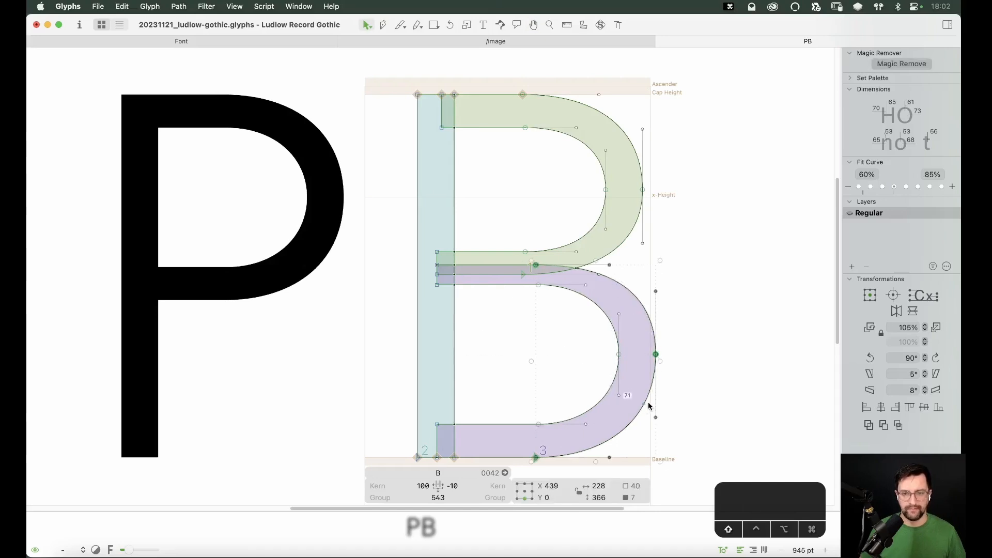
click(870, 188)
key(space)
drag(691, 319, 715, 312)
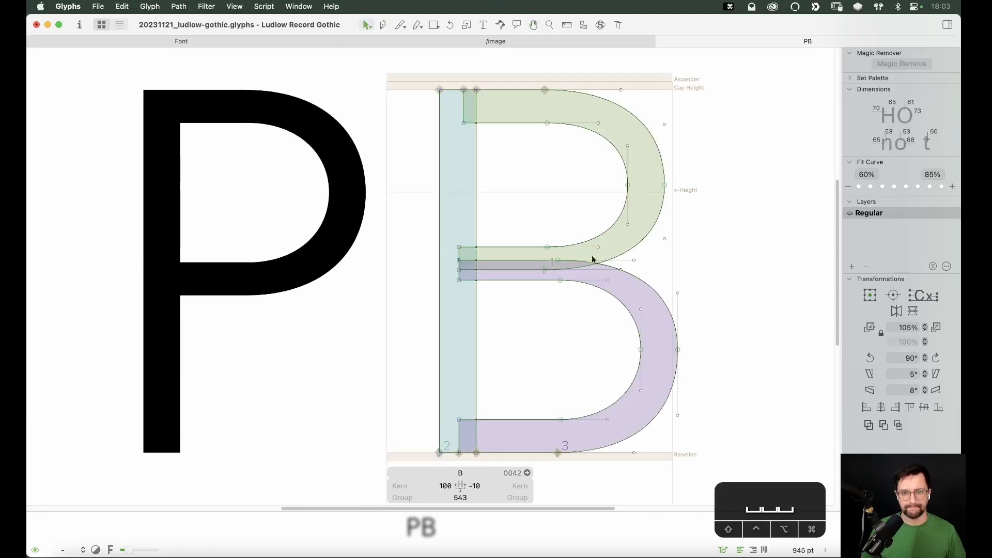
Step: Move the lower bowl's upper outer curve node horizontally to X 380 to reshape the crotch of the B
click(549, 270)
key(alt+shift+space)
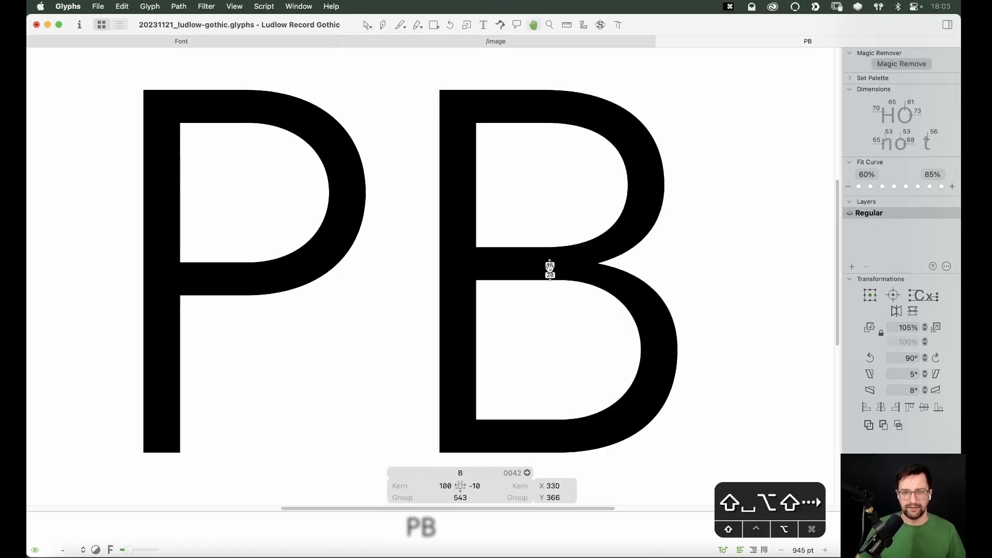
key(alt+shift+Right)
key(alt+shift+Right)
key(alt+shift+Right)
key(alt+shift+Right)
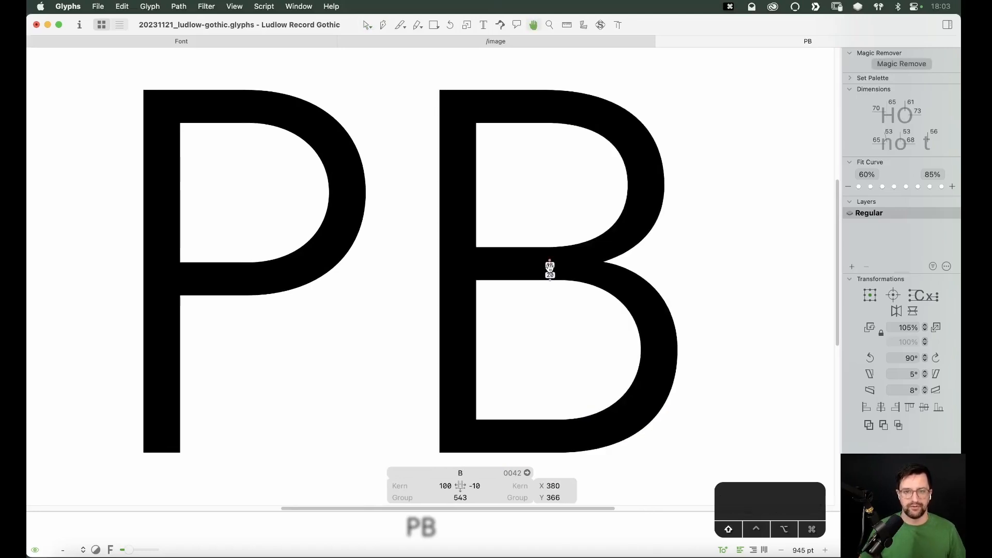
Step: Move the upper bowl's lower outer curve node horizontally to X 350
drag(551, 236, 500, 257)
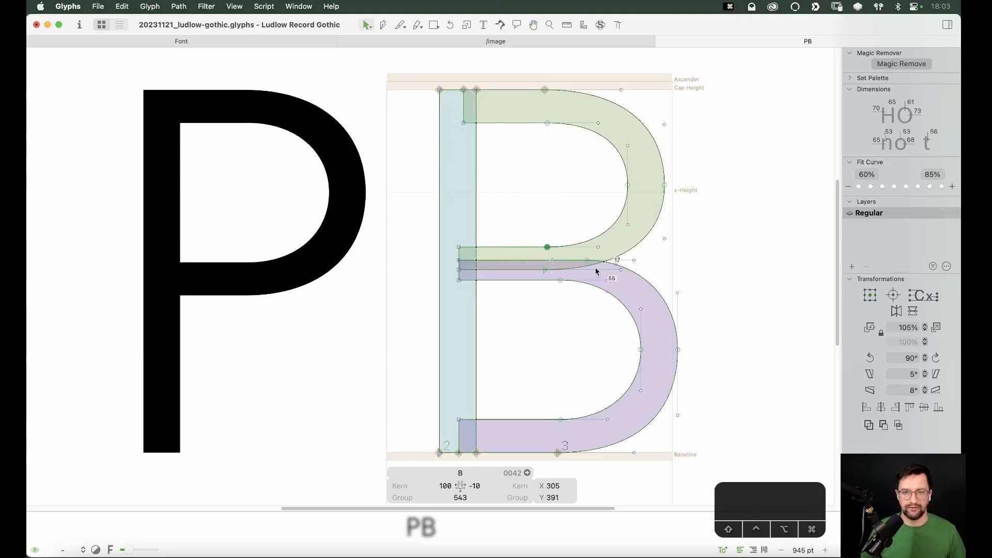
key(alt+shift+space)
key(alt+shift+space)
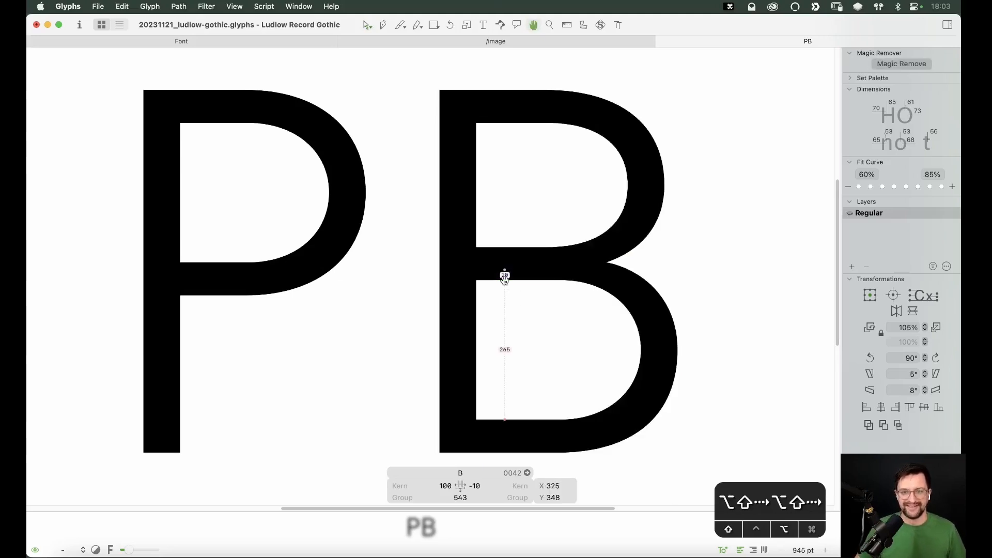
key(alt+shift+Right)
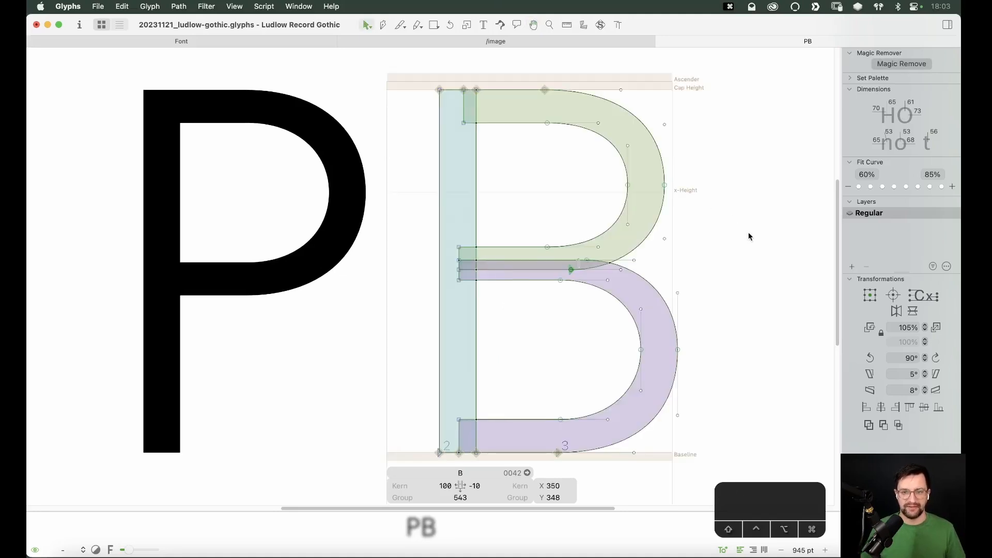
Step: Link the B's left sidebearing to H and its right sidebearing to O
key(super+minus)
key(space)
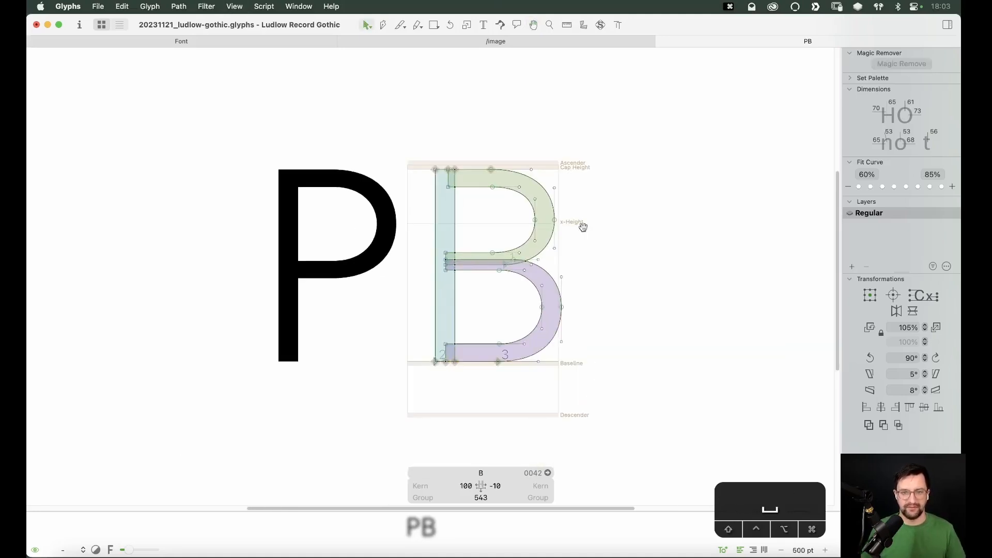
click(453, 486)
key(super+a)
text(H)
key(Tab)
text(O)
key(Return)
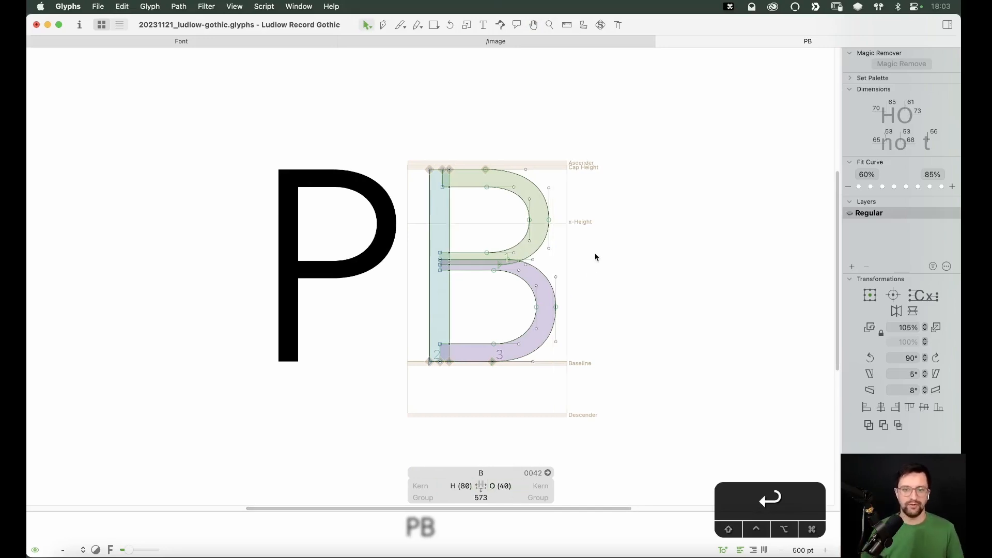
Step: View the PB pair at small sizes, and replace the sample text with BUTTER at 150 pt
key(Escape)
key(super+minus)
key(super+minus)
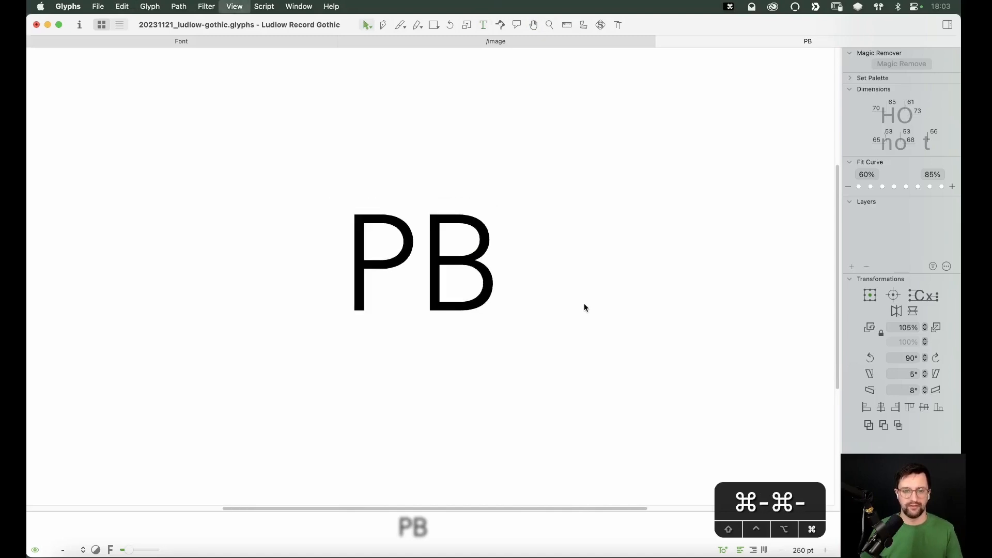
key(super+minus)
key(super+minus)
key(super+minus)
key(super+equal)
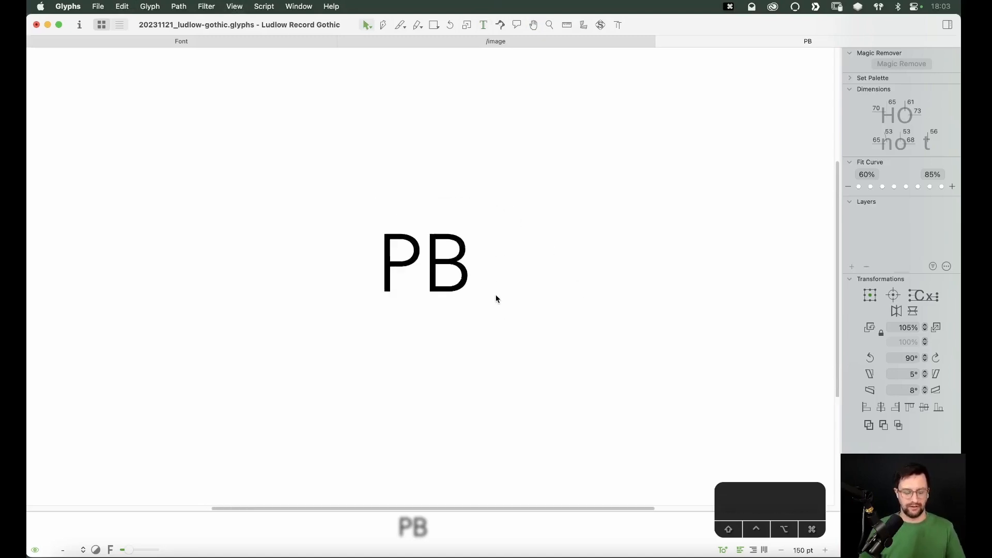
key(super+a)
text(BUTER)
key(BackSpace)
key(BackSpace)
text(TE)
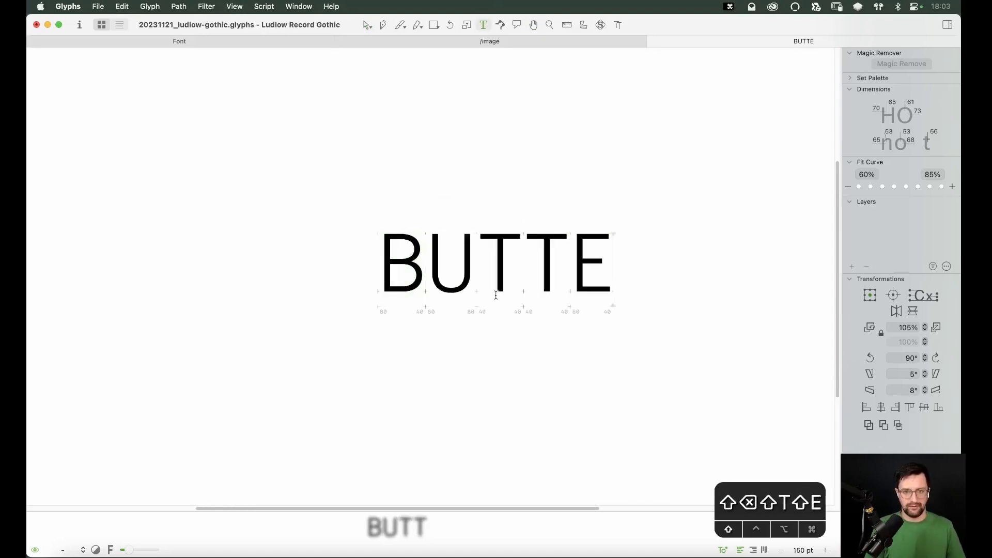
text(R)
Step: Insert PEANUT and a space before BUTTER in the sample text
key(Up)
key(Return)
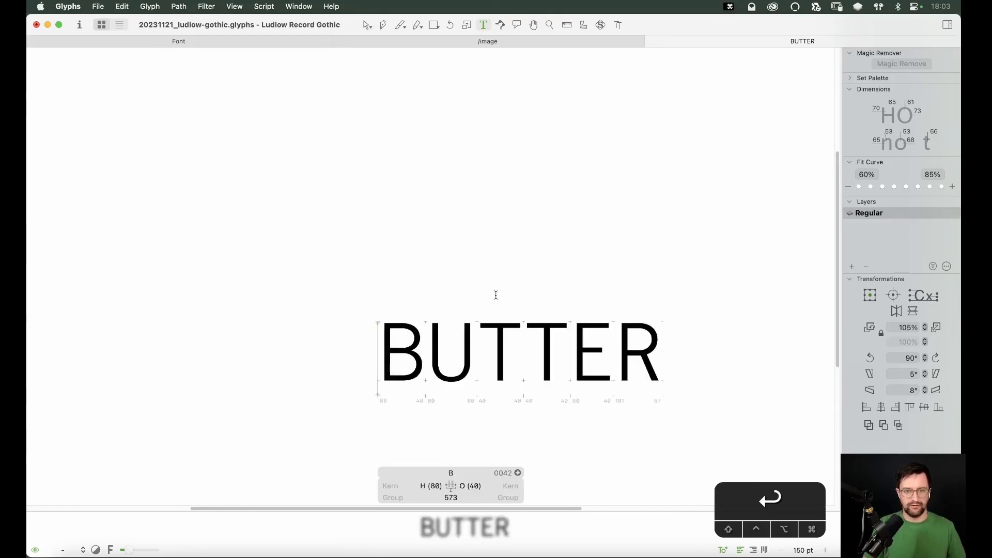
key(BackSpace)
text(PEANUT)
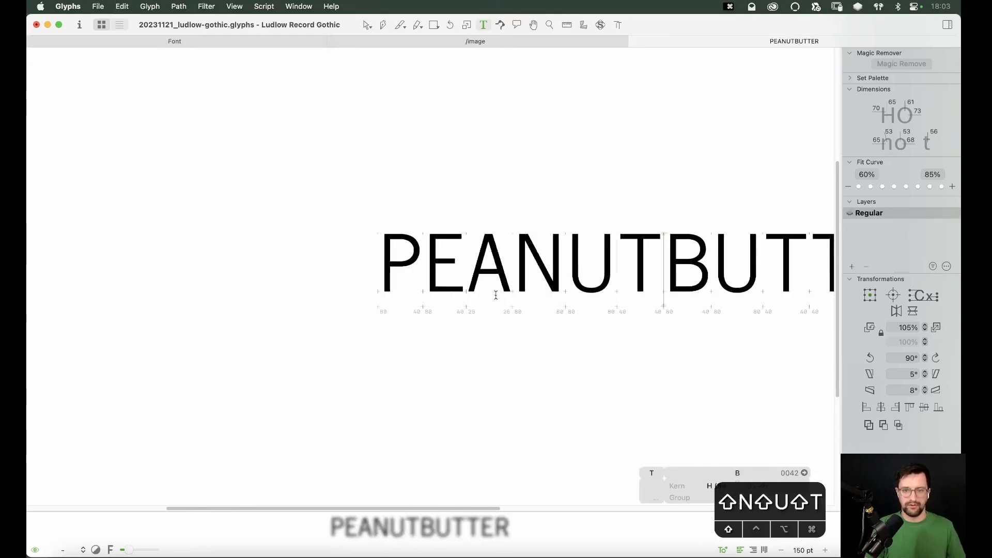
scroll(492, 202, right, 2)
drag(493, 202, 291, 208)
key(t)
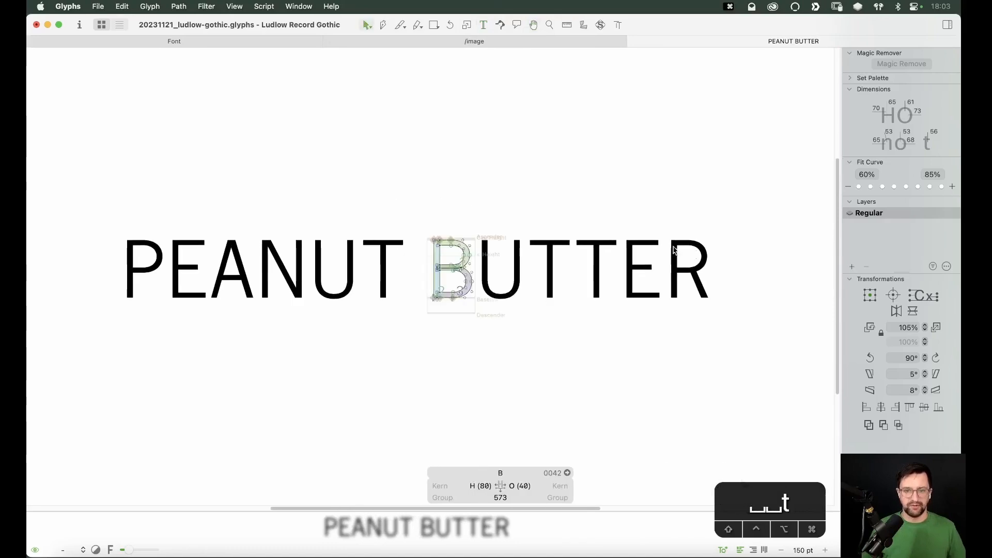
Step: Judge the B's weight and spacing within PEANUT BUTTER at display sizes from 25 to 330 pt
click(719, 275)
key(Escape)
key(space)
drag(591, 271, 594, 239)
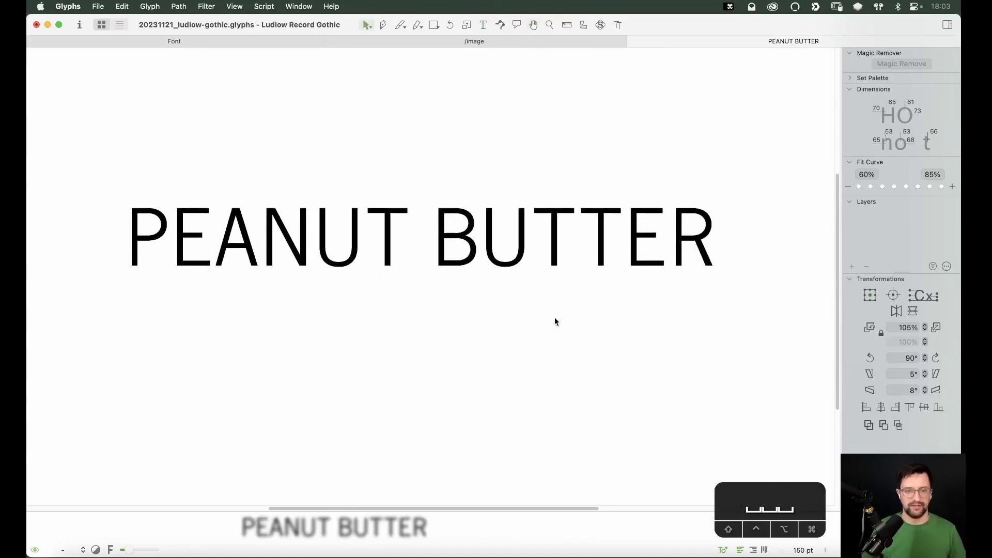
key(super+minus)
key(super+minus)
key(super+minus)
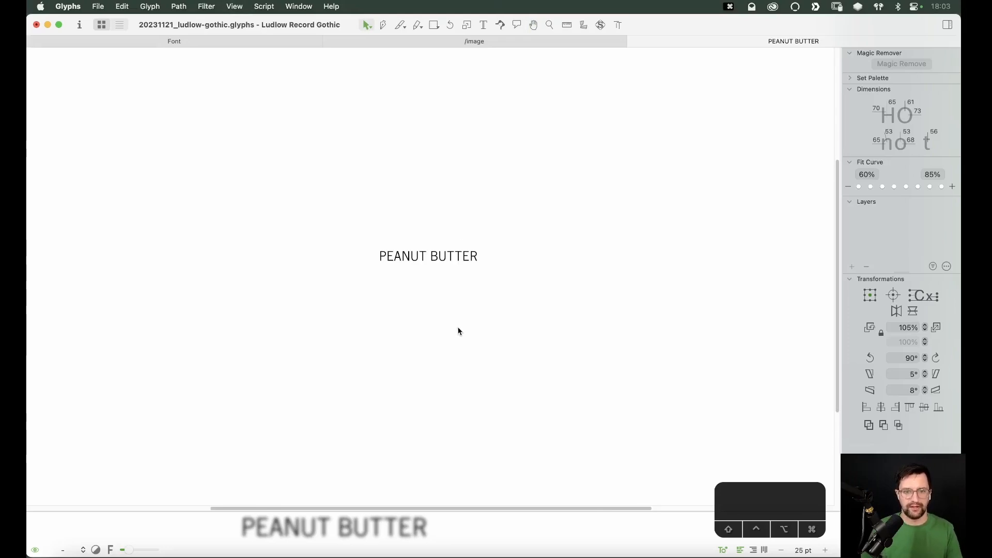
key(super+equal)
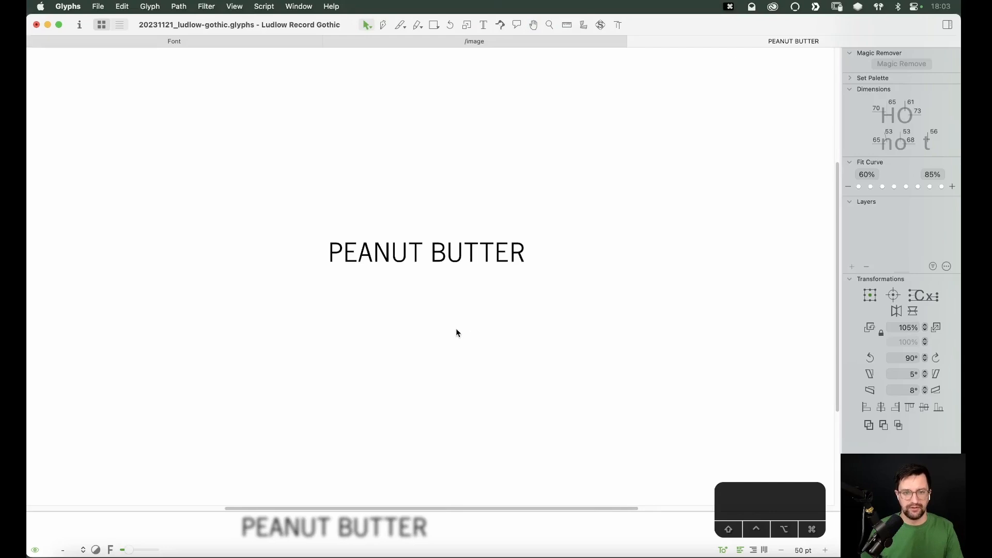
key(super+equal)
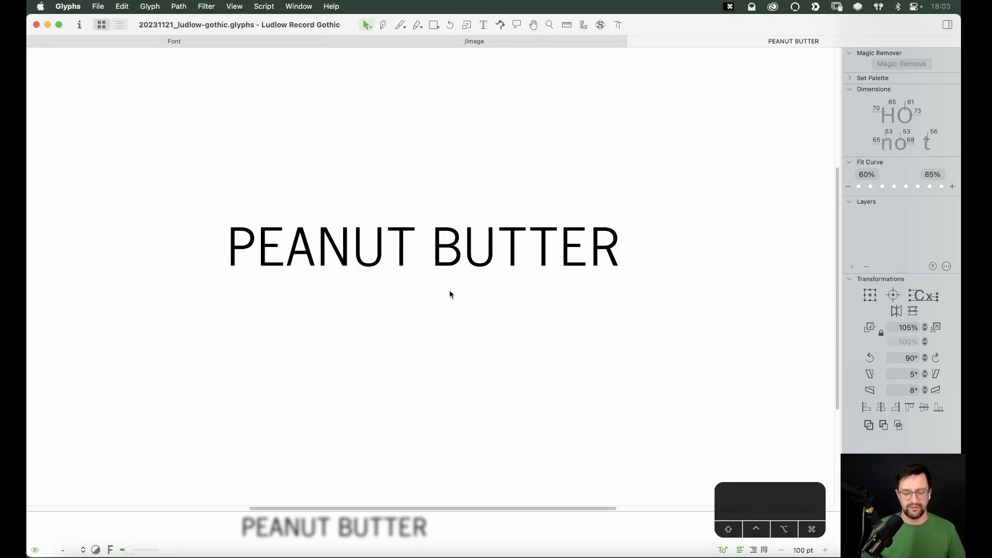
key(super+equal)
key(super+equal)
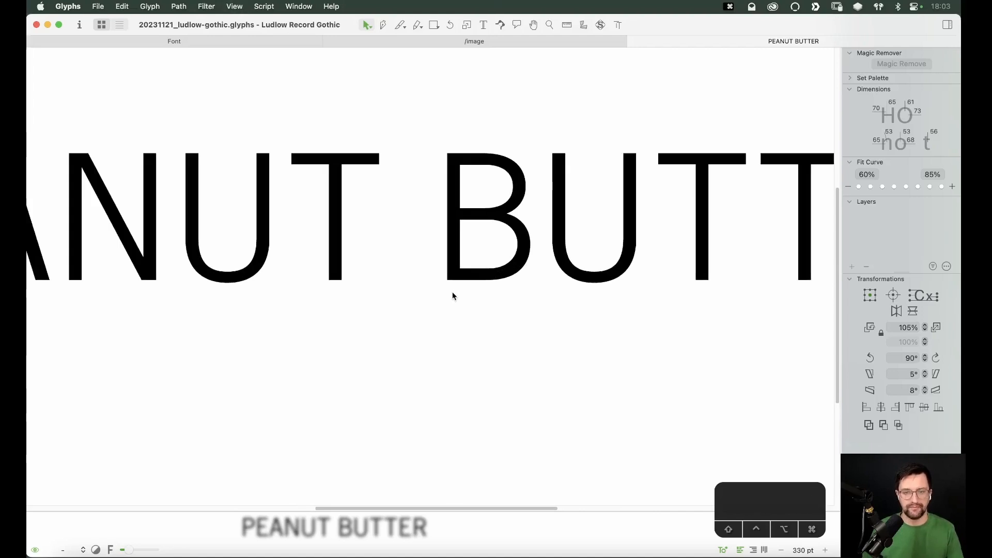
Step: Open the B for editing at 660 pt and inspect its outlines and filled shape between the T and U
key(super+equal)
double_click(593, 241)
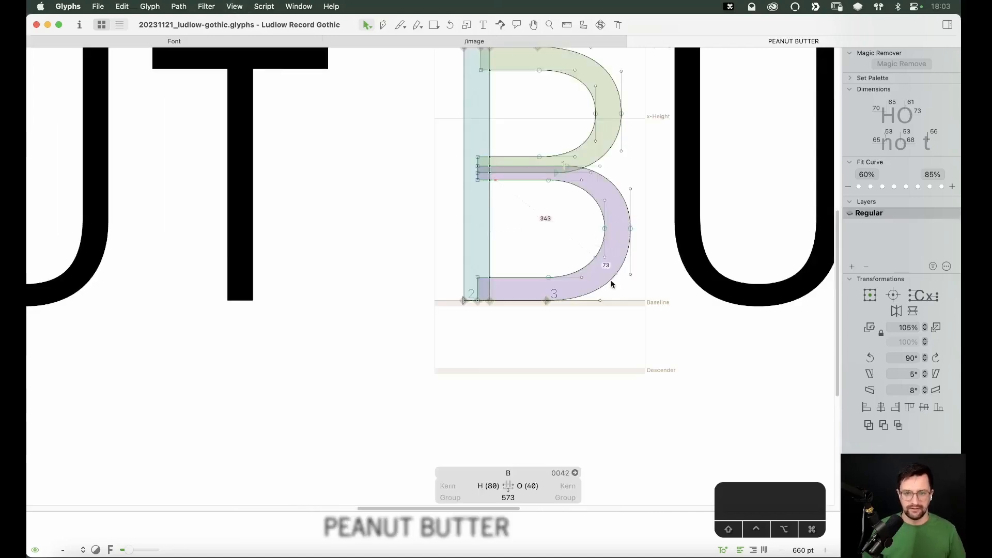
key(space)
drag(598, 303, 566, 366)
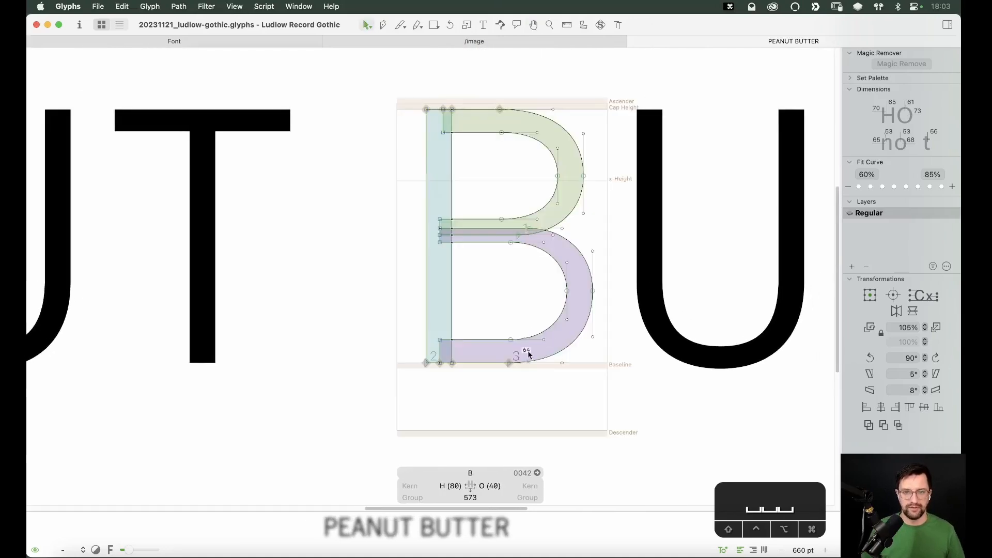
click(569, 213)
key(shift+space)
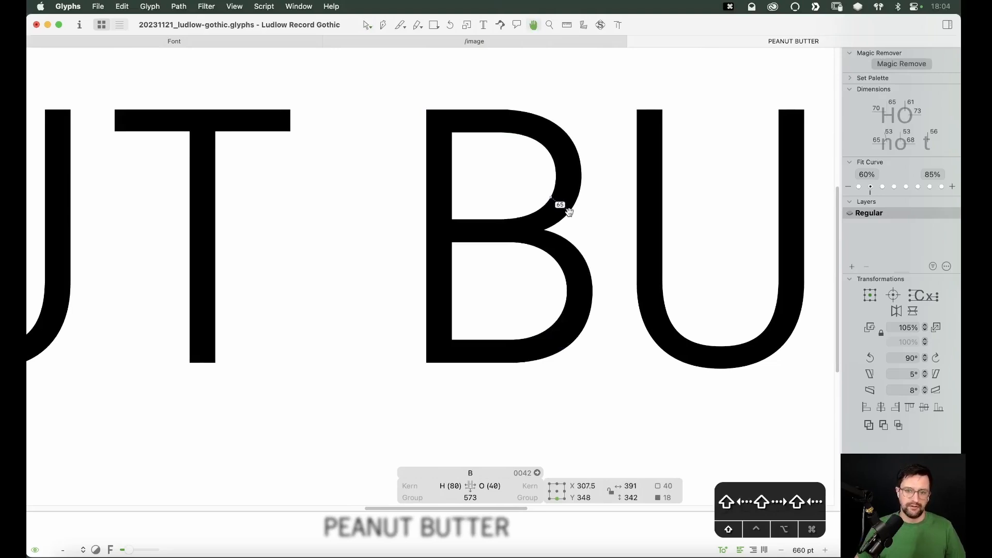
Step: Judge the B's colour and spacing within PEANUT BUTTER at sizes from 150 down to 12 pt
key(super+minus)
key(super+minus)
key(super+minus)
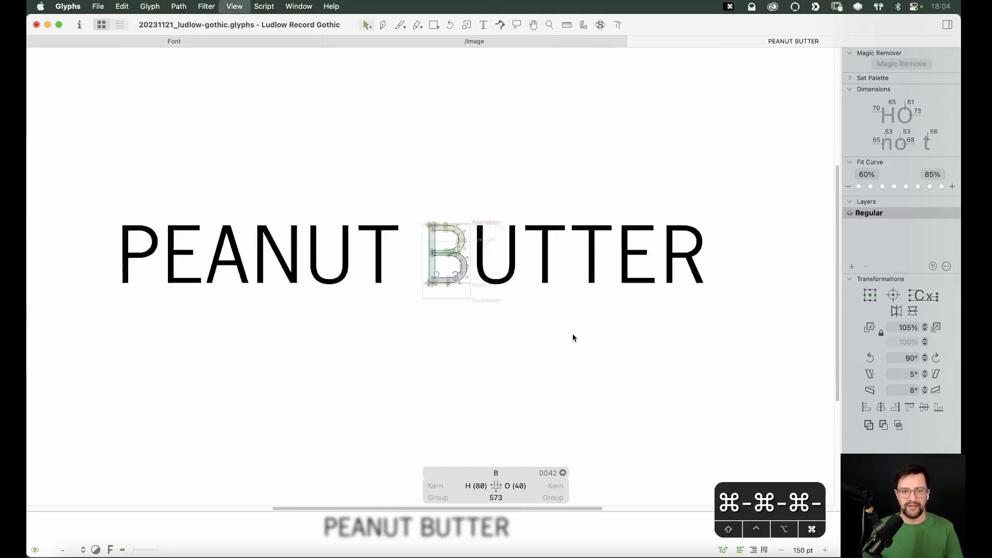
key(r)
key(t)
key(Escape)
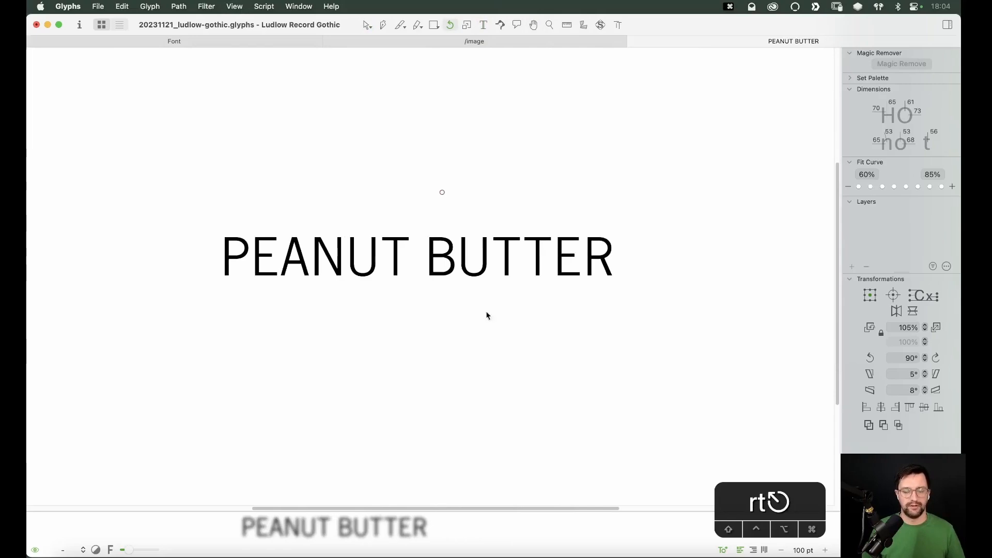
key(super+minus)
key(super+minus)
key(super+minus)
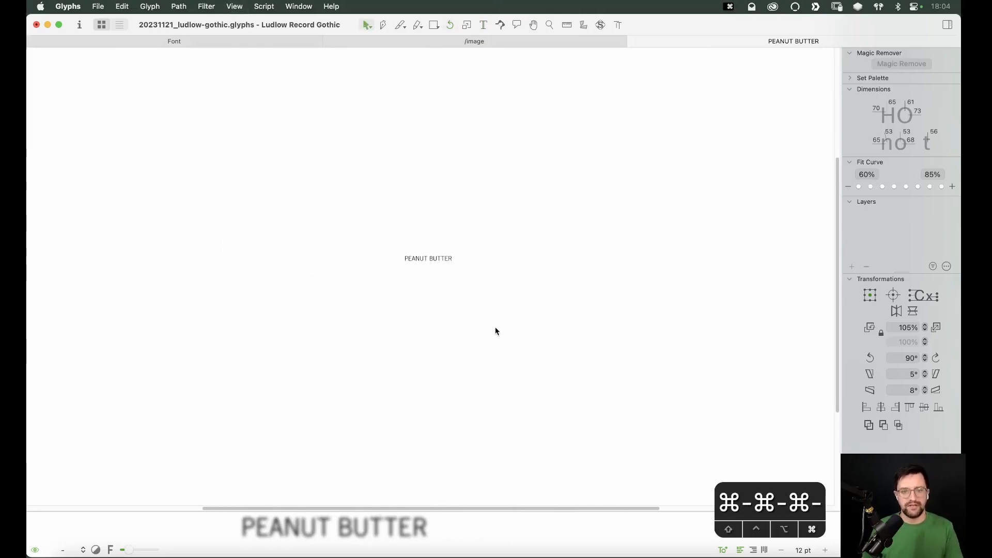
key(super+plus)
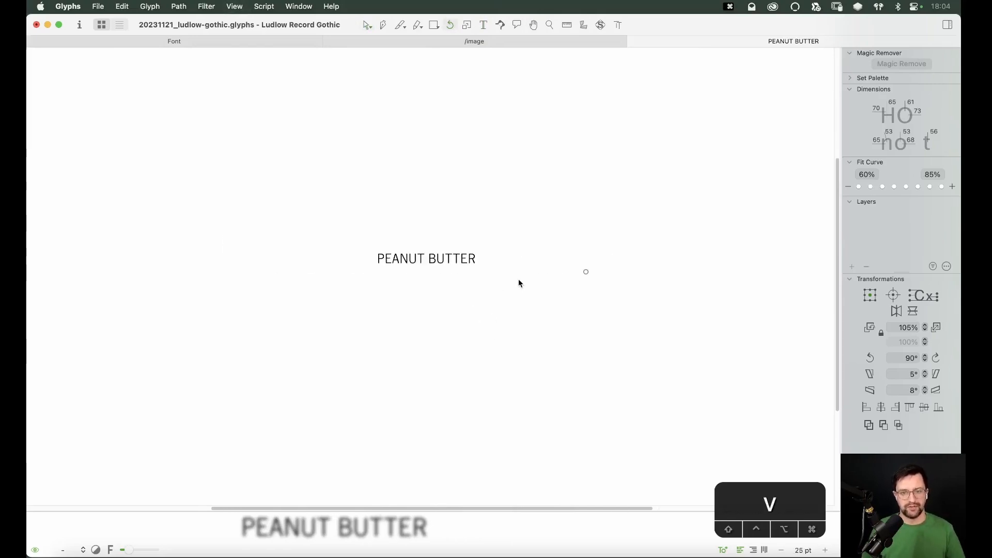
key(space)
drag(510, 257, 524, 290)
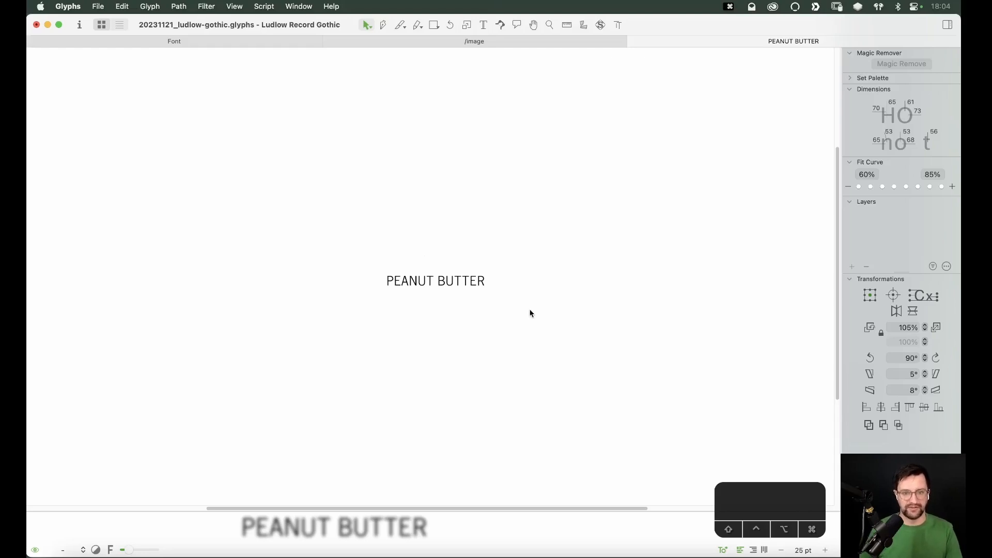
Step: Save the font file and close the PEANUT BUTTER edit view to return to the glyph overview
key(super+s)
key(super+w)
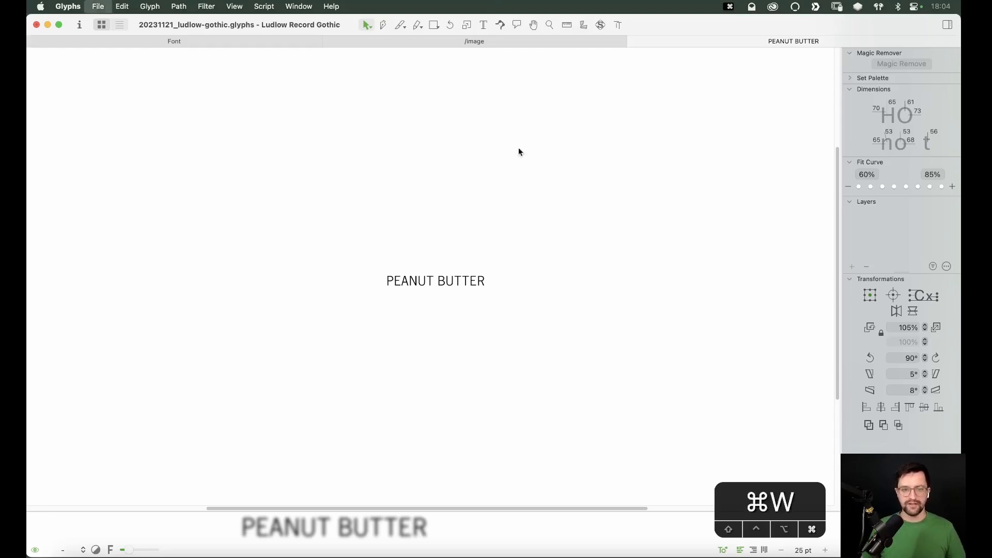
click(423, 231)
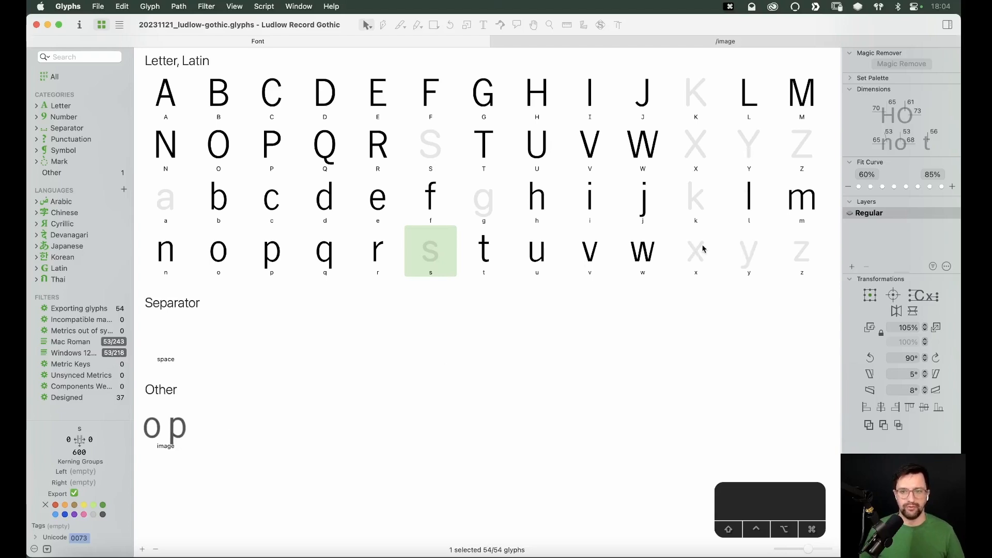
Step: Open the lowercase y for editing and paste in the specimen image record-gothic-regular.jpg copied from the image glyph
double_click(750, 248)
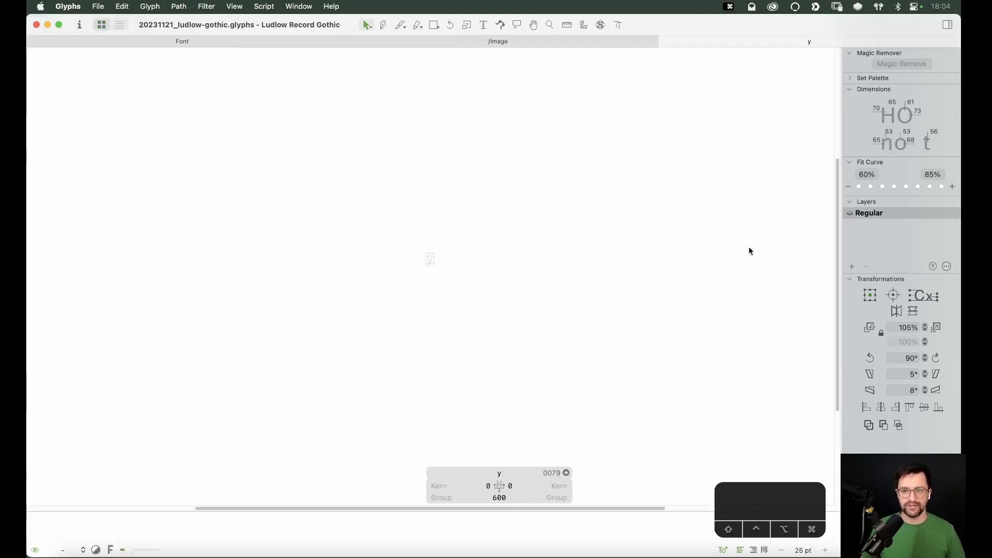
key(super+equal)
key(super+equal)
key(super+equal)
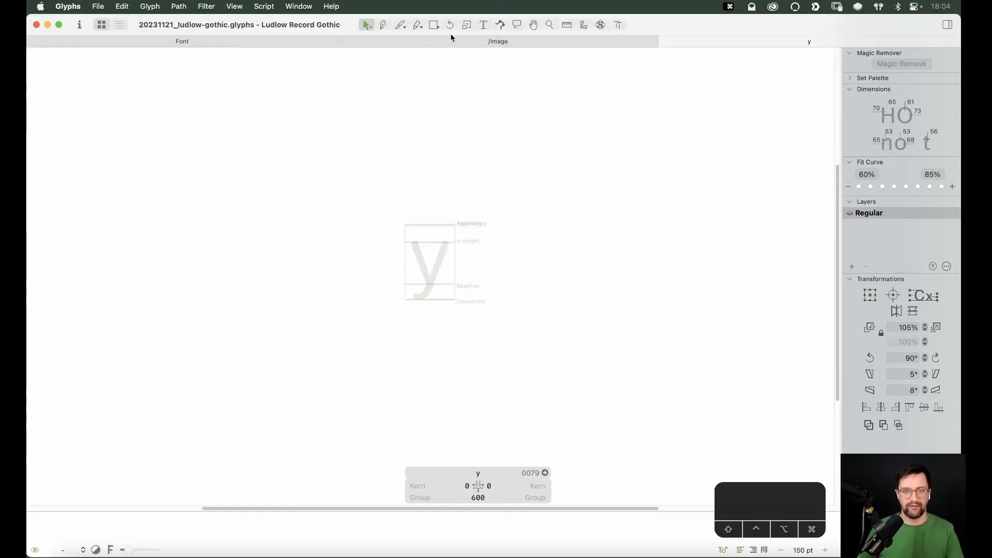
click(451, 41)
key(super+c)
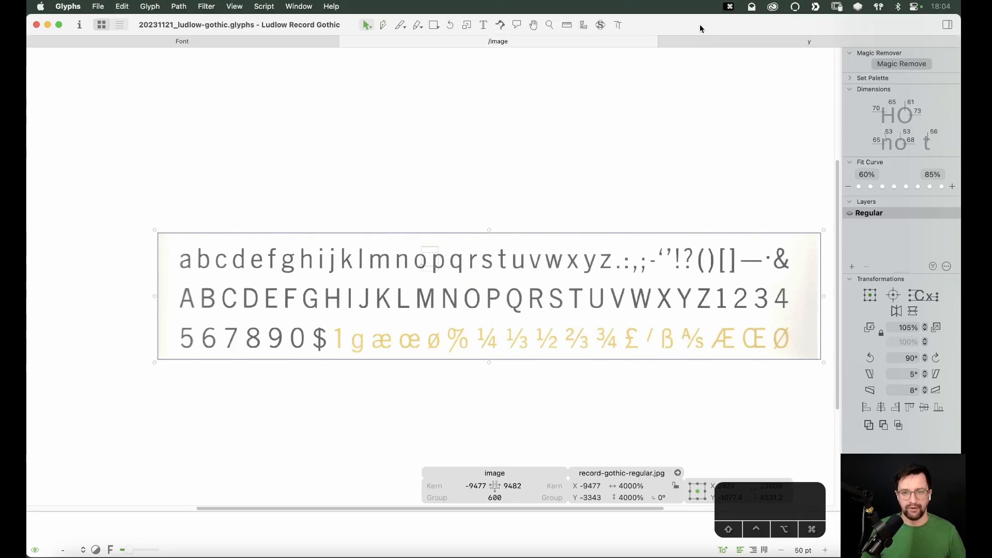
click(715, 40)
key(super+v)
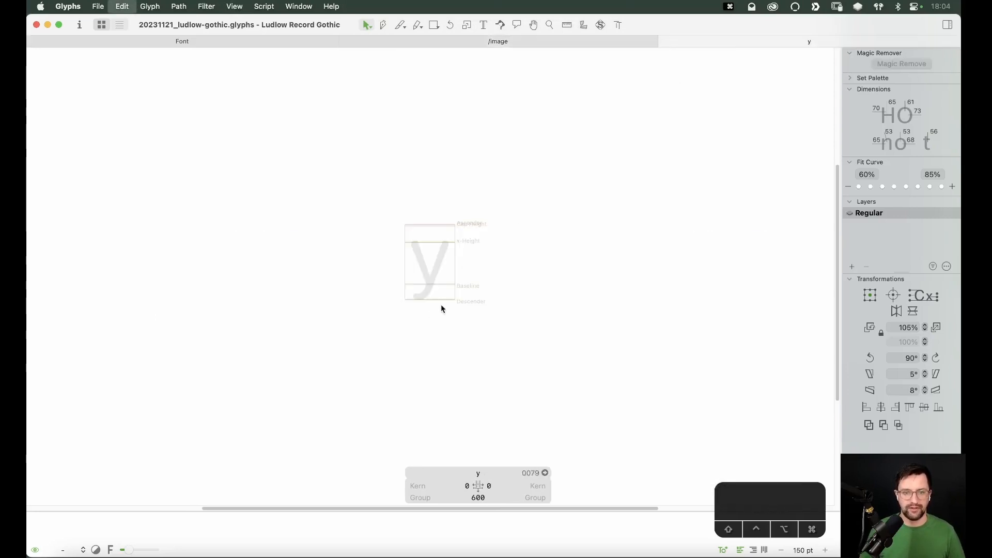
Step: Move the specimen image so its scanned y falls inside the glyph's box, at about X -15194, Y -3313
drag(687, 275, 287, 313)
key(shift+Up)
key(shift+Up)
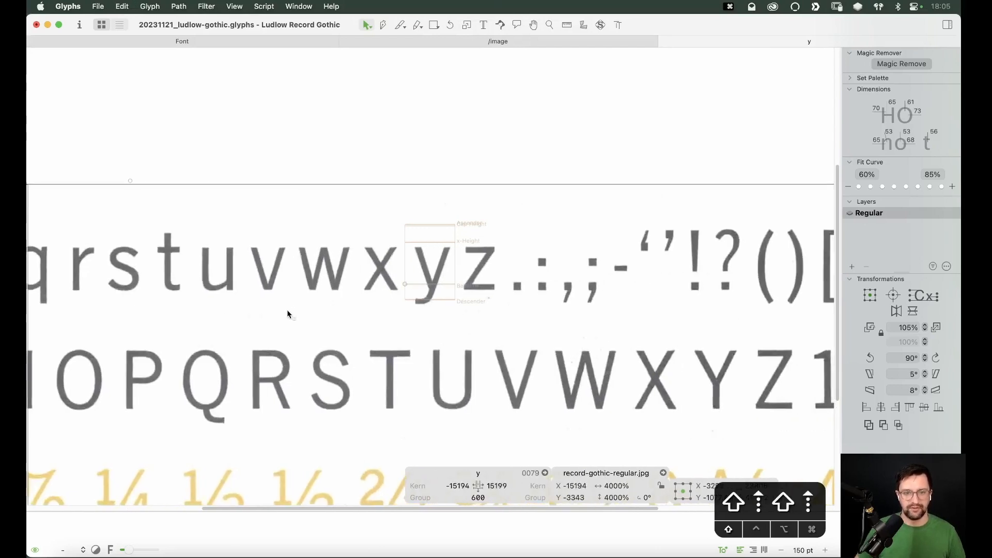
key(shift+Up)
key(shift+Up)
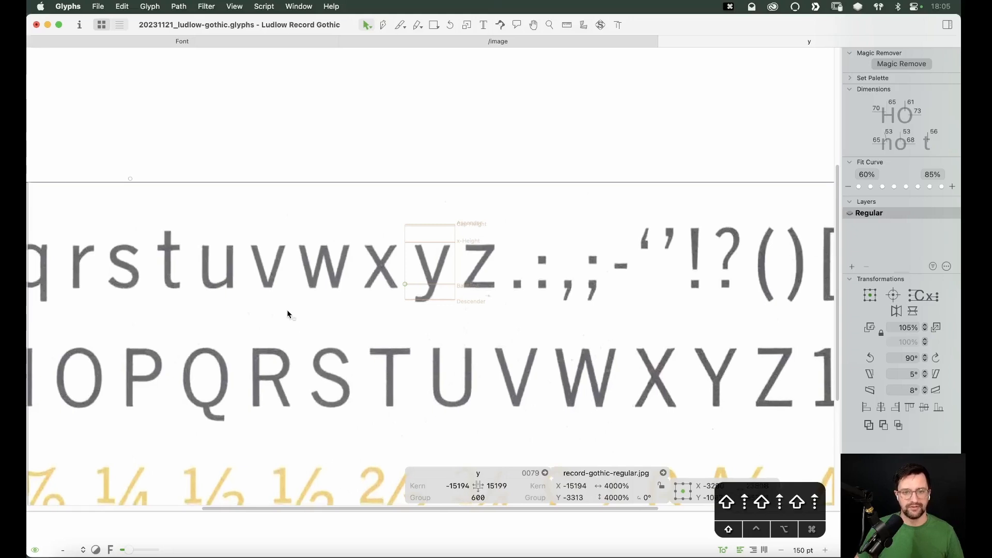
Step: Fine-tune the specimen image to X -15208, Y -3283 so the scan matches the baseline and x-height, and lock it
key(z)
drag(496, 215, 358, 360)
key(v)
drag(469, 226, 465, 227)
key(shift+Up)
key(shift+Up)
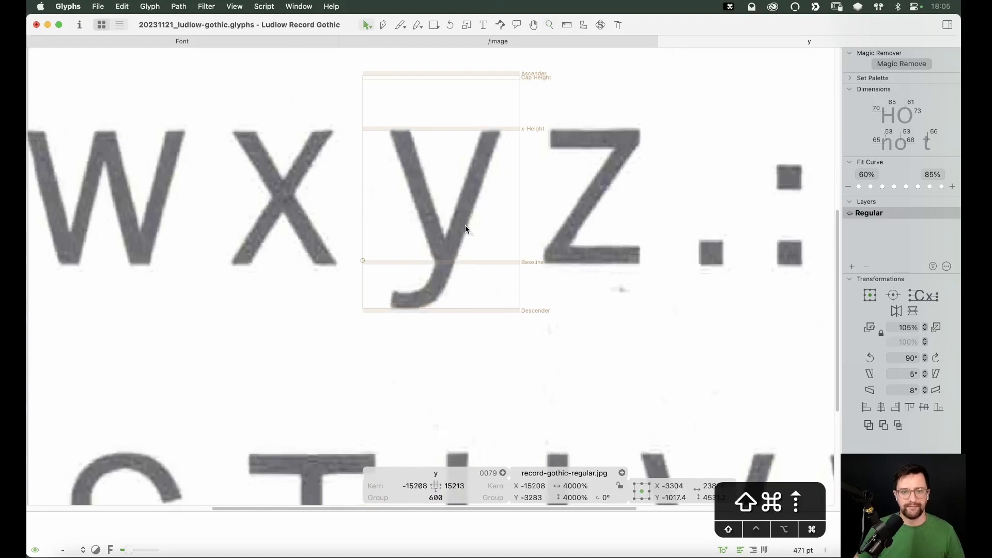
key(Down)
key(Up)
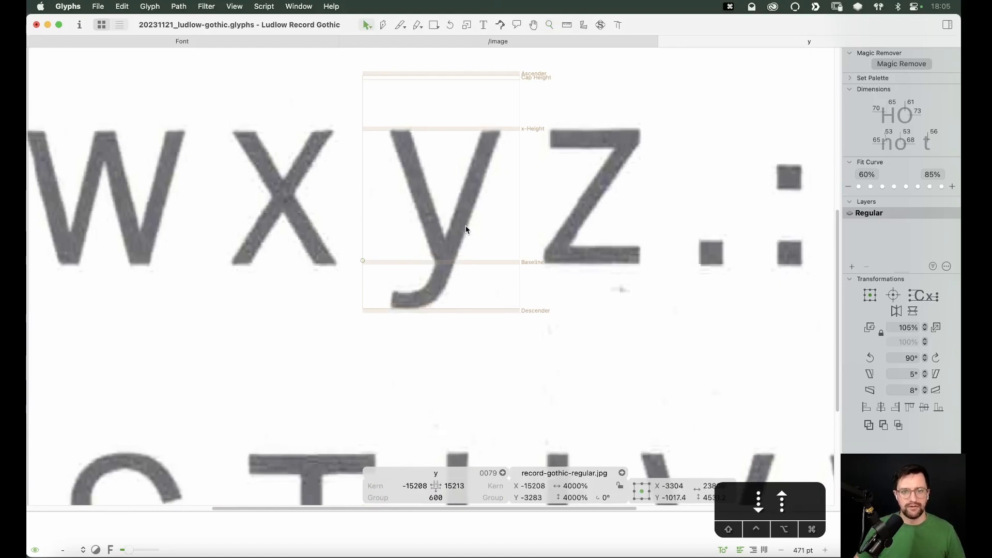
right_click(623, 204)
click(627, 204)
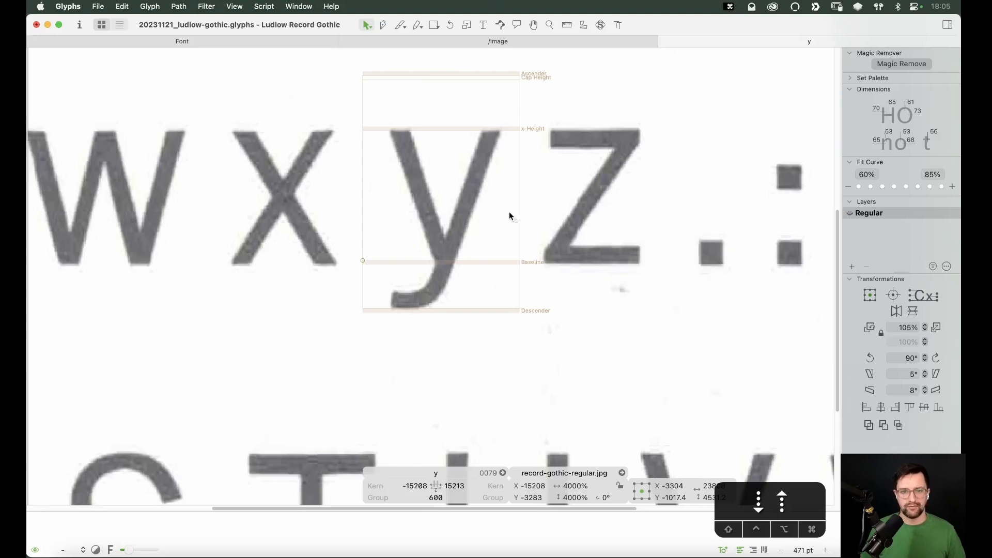
Step: Add the lowercase v as a component in the y and disable its automatic alignment
key(shift+super+c)
text(P)
text(v)
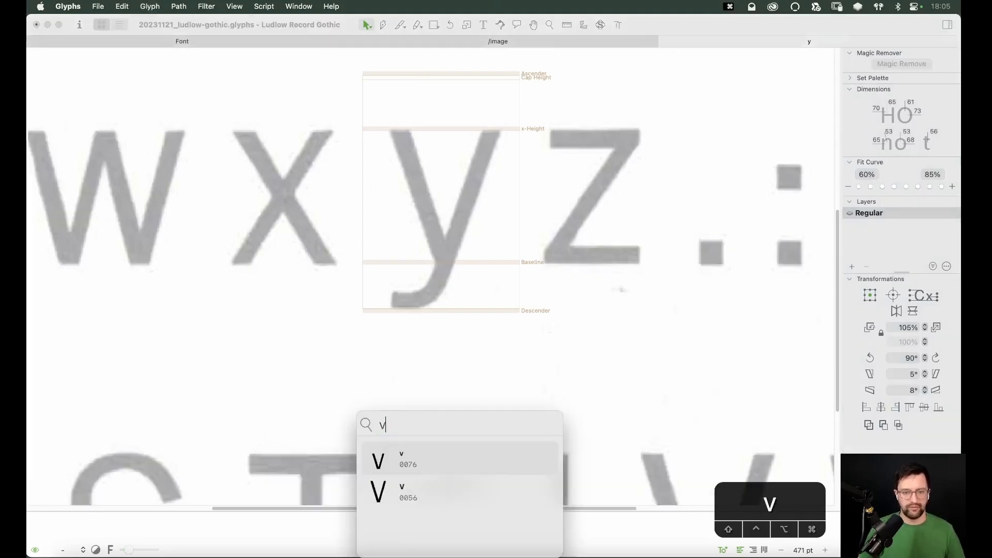
key(Return)
right_click(420, 177)
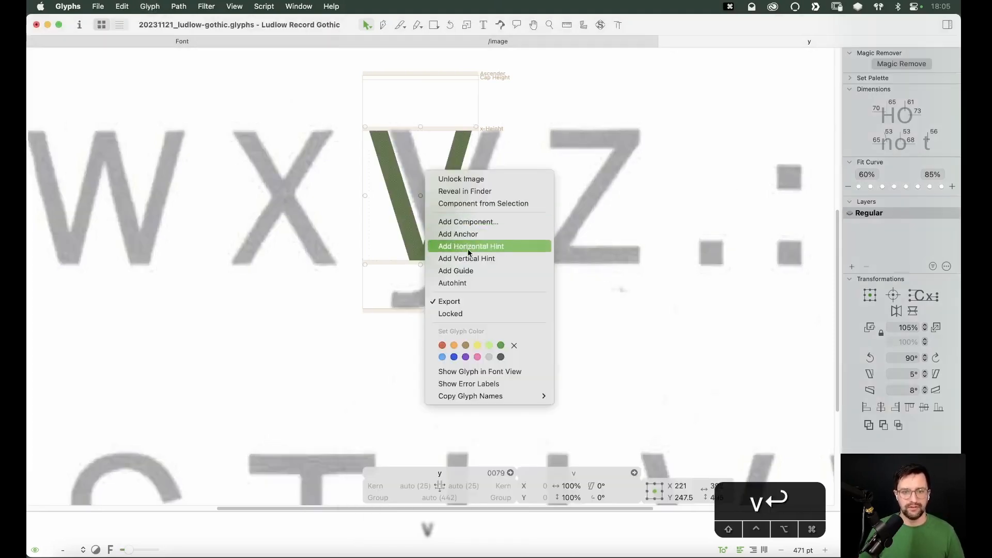
right_click(408, 226)
click(427, 259)
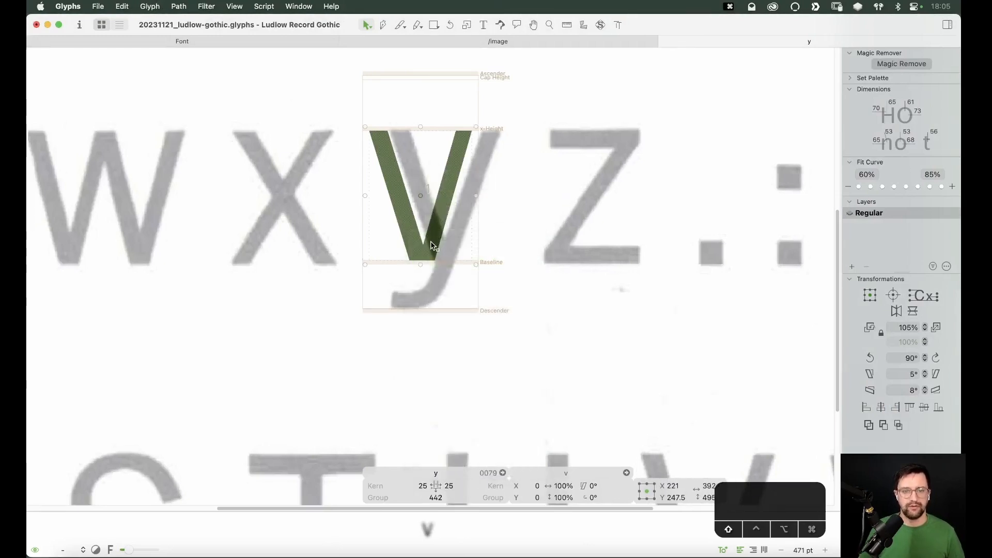
Step: Move the v component over the diagonals of the scanned y, to X 88, Y 0
drag(433, 245, 458, 239)
click(486, 293)
key(super+minus)
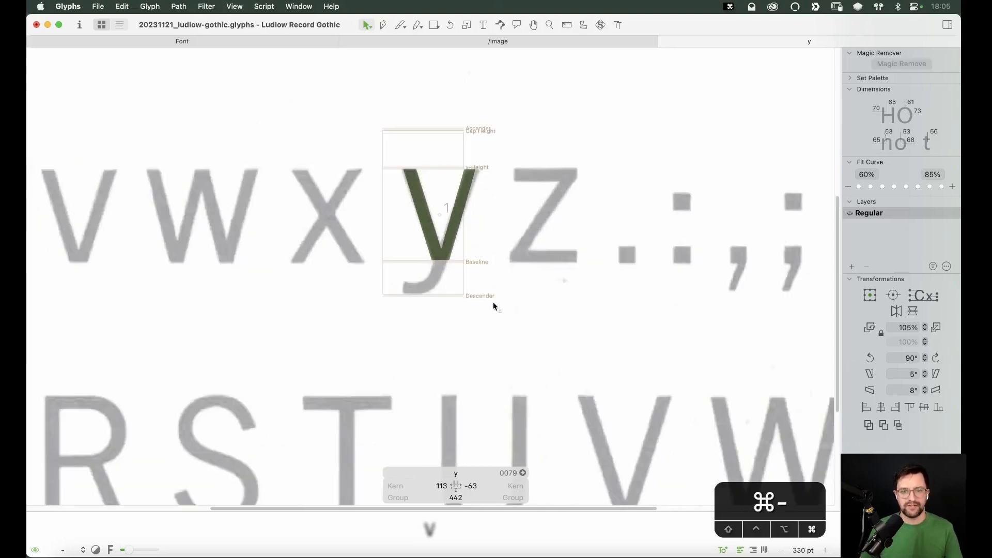
Step: Check the y in the glyph overview, and close the edit view of the image glyph
click(271, 46)
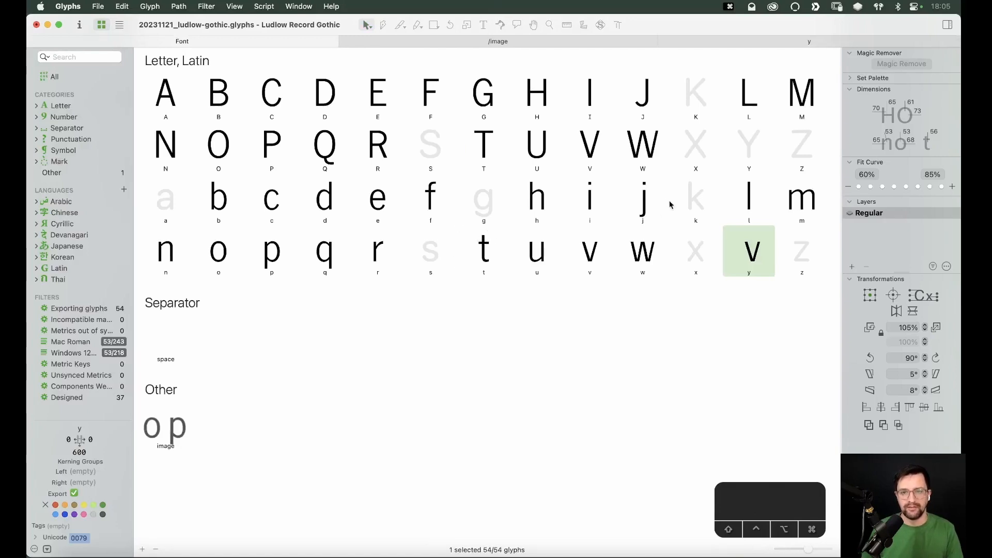
click(502, 41)
click(737, 42)
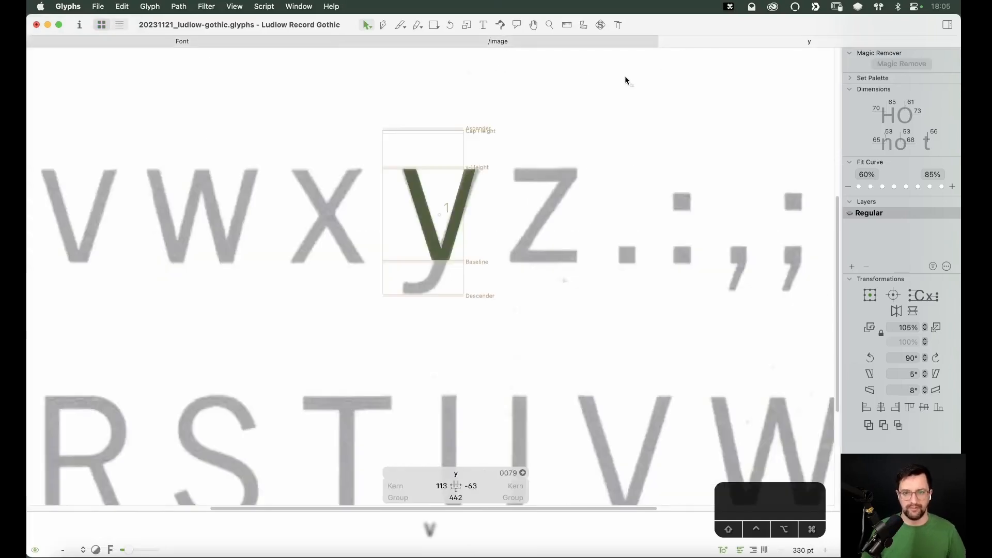
click(345, 46)
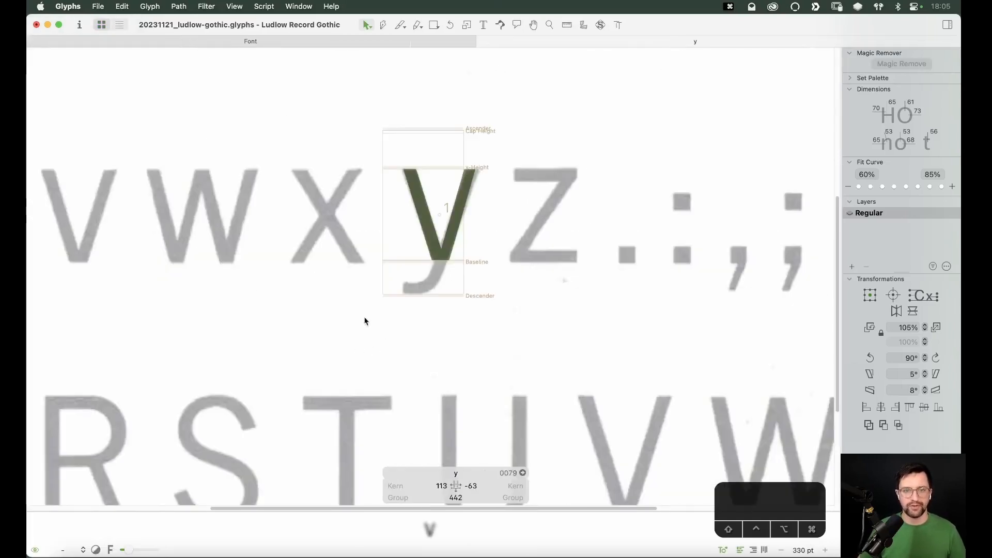
Step: Add the lowercase j as a component and place it beside the v, over the scanned z at X 677
key(super+shift+c)
text(j)
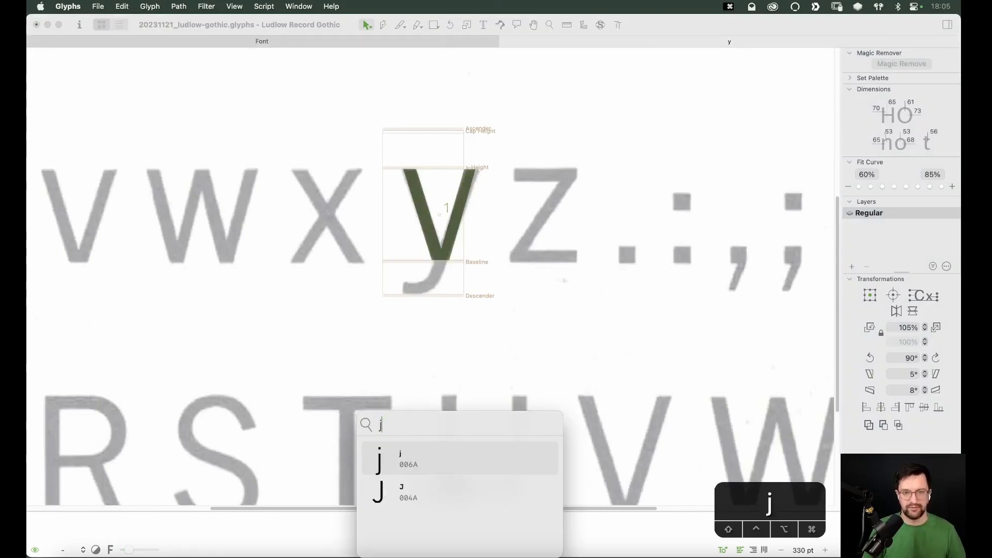
key(Return)
drag(424, 269, 544, 250)
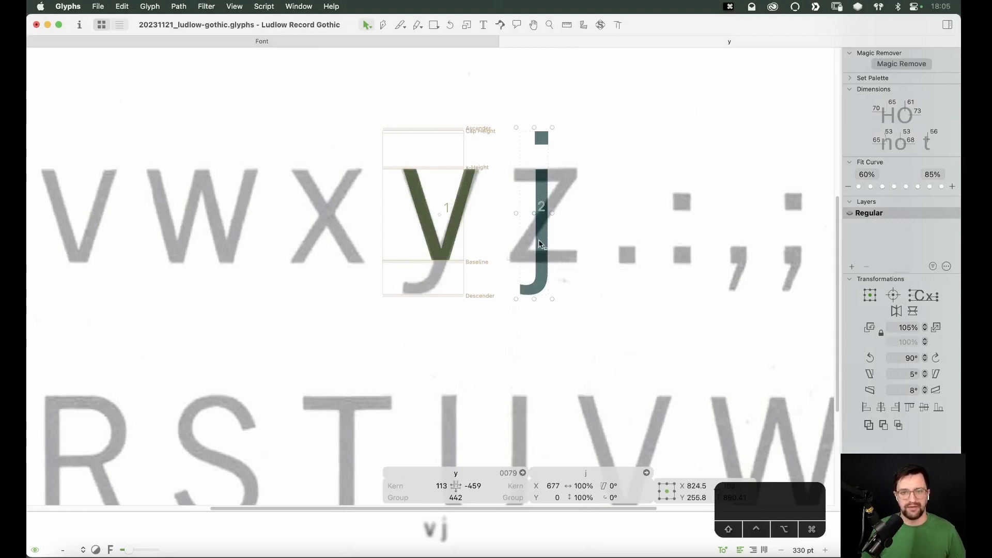
Step: Decompose the j component into outlines and delete its dot
right_click(539, 188)
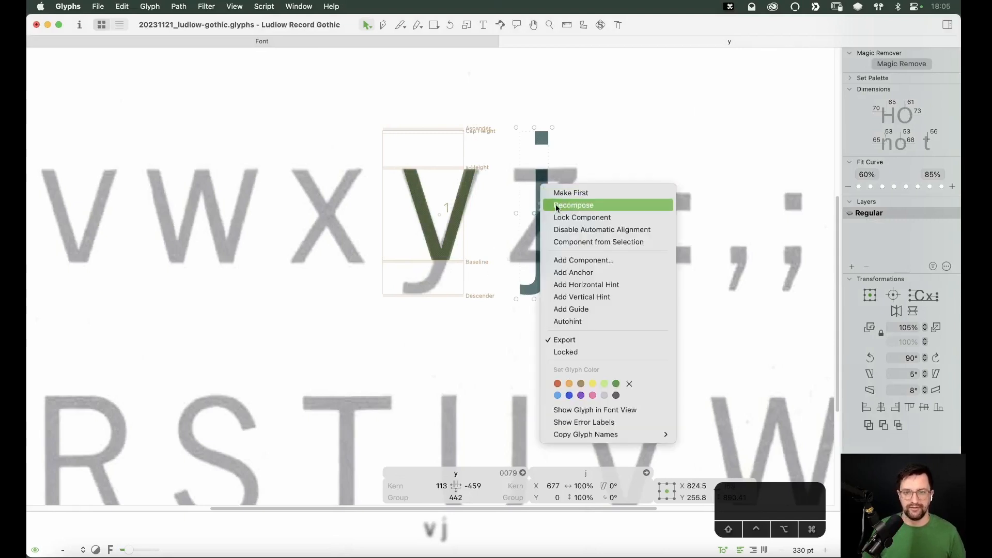
click(557, 206)
drag(553, 124, 523, 157)
key(BackSpace)
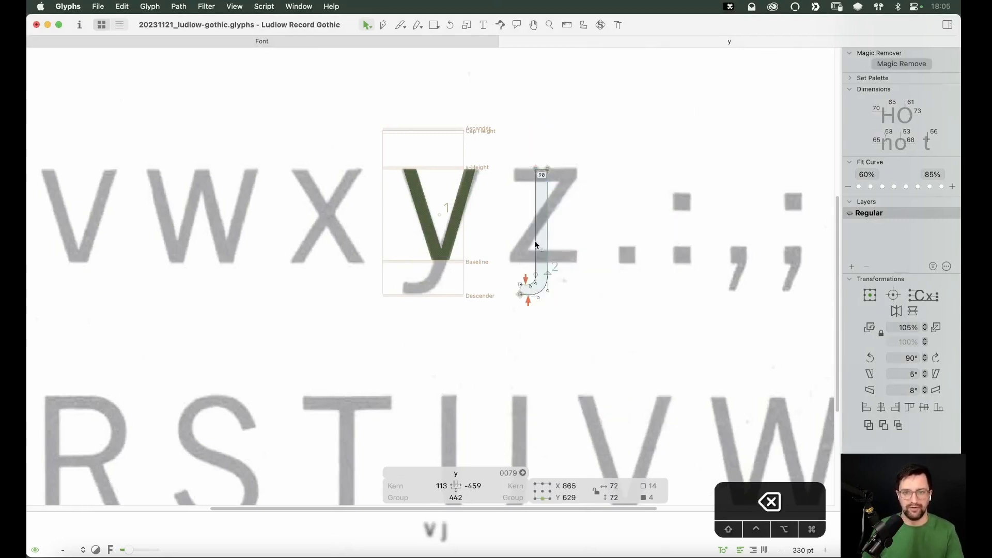
Step: Shorten the j's stem by lowering its two top nodes to Y 151, leaving a short stem above the hook
key(z)
drag(597, 114, 309, 387)
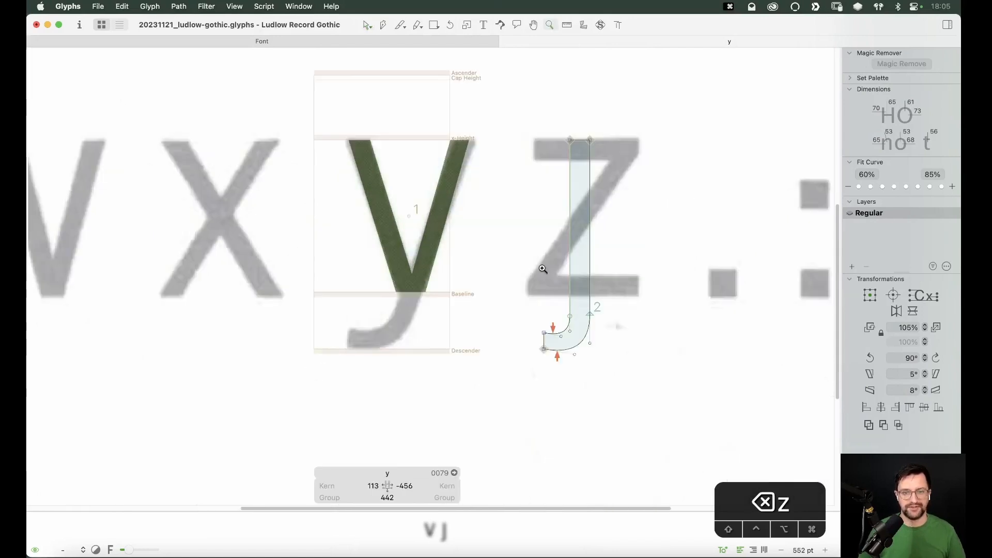
key(v)
drag(592, 145, 595, 266)
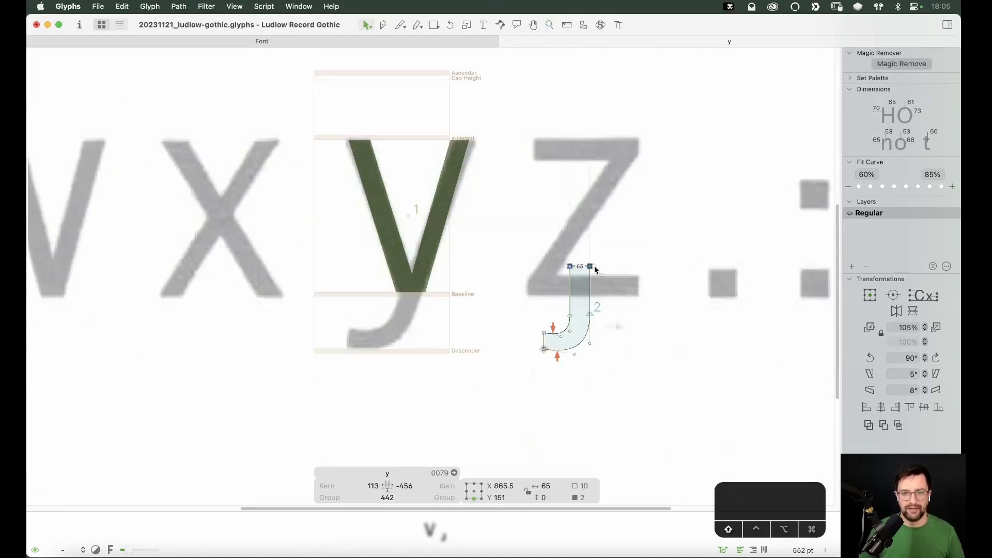
Step: Decompose the v component into editable outlines for the y's diagonals
click(434, 256)
right_click(441, 267)
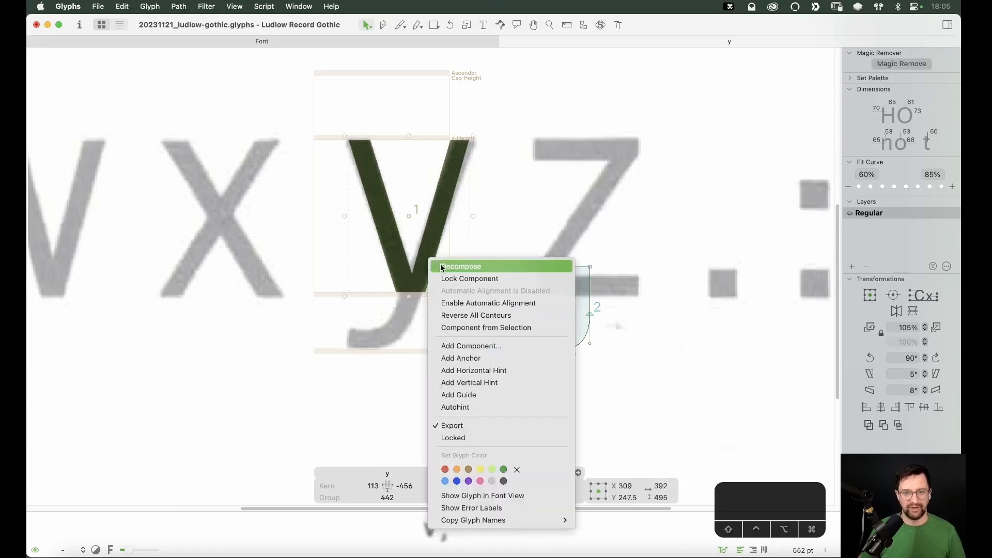
click(441, 267)
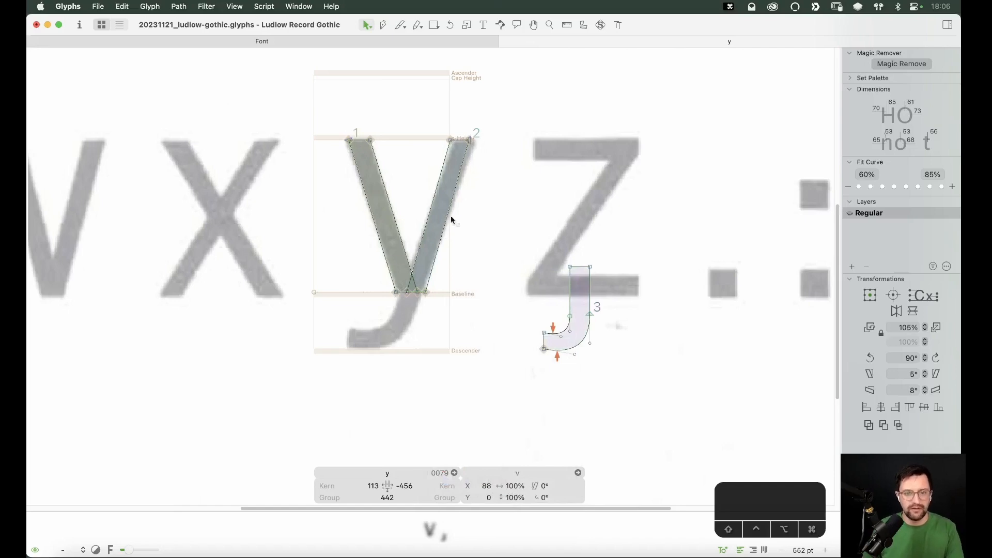
Step: Shift the left diagonal's bottom edge right along the baseline, centring it at X 312
key(z)
drag(549, 92, 255, 419)
key(v)
click(443, 326)
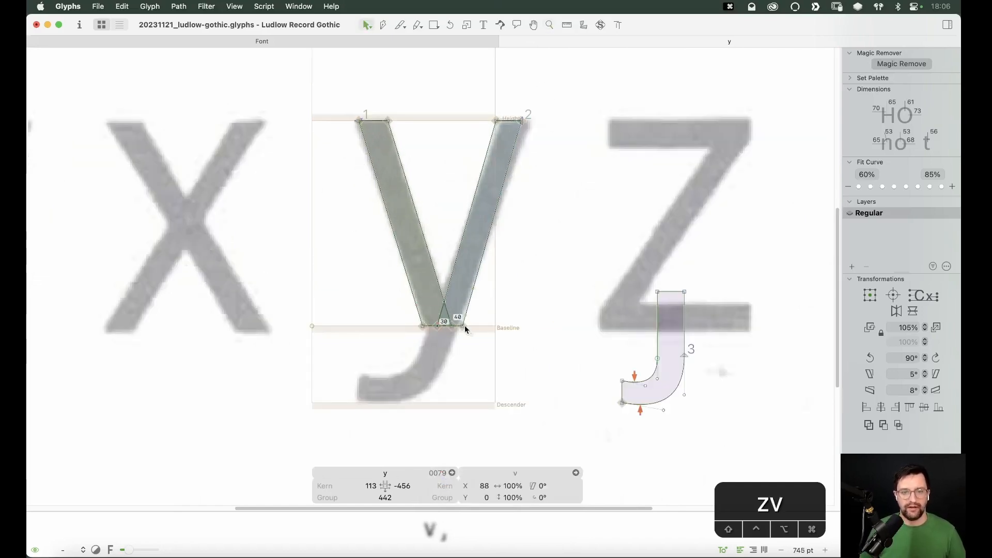
click(429, 327)
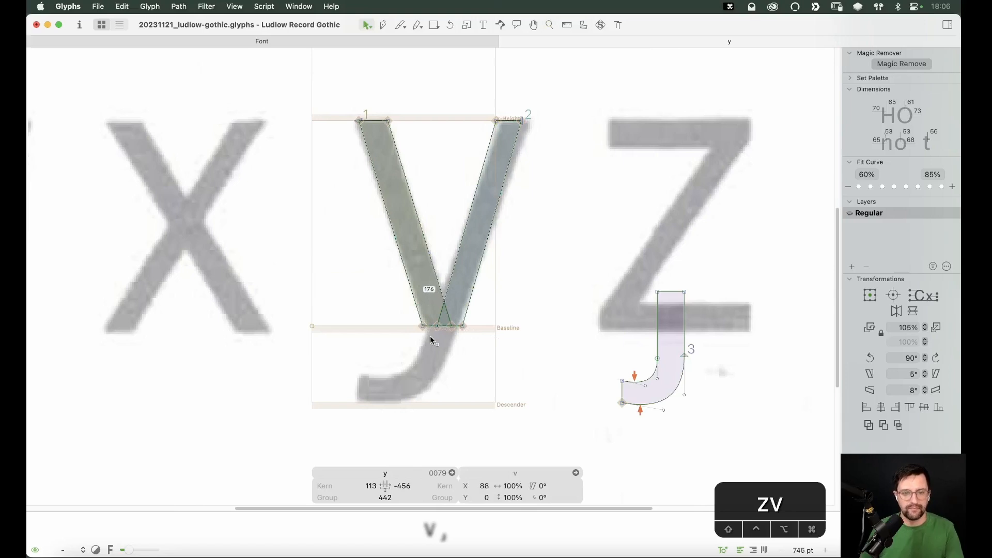
key(shift+Right)
key(shift+Right)
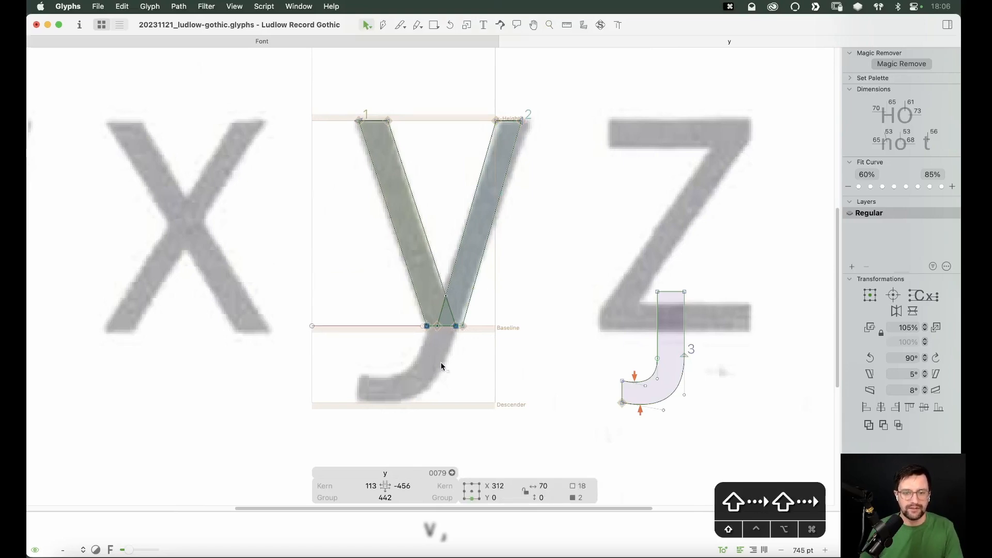
click(457, 371)
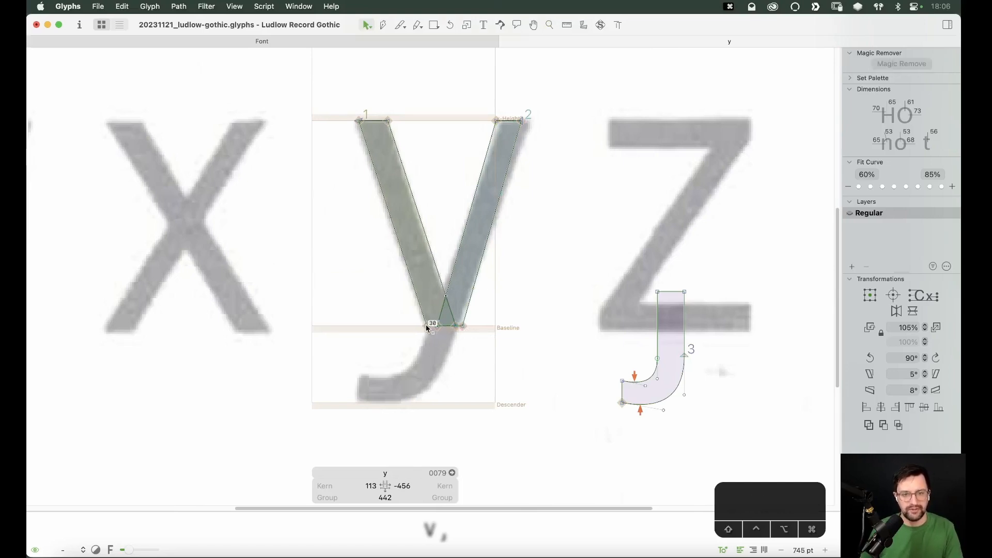
Step: Examine how the y's two diagonals meet at the baseline compared with the scanned letter
key(super+equal)
key(space)
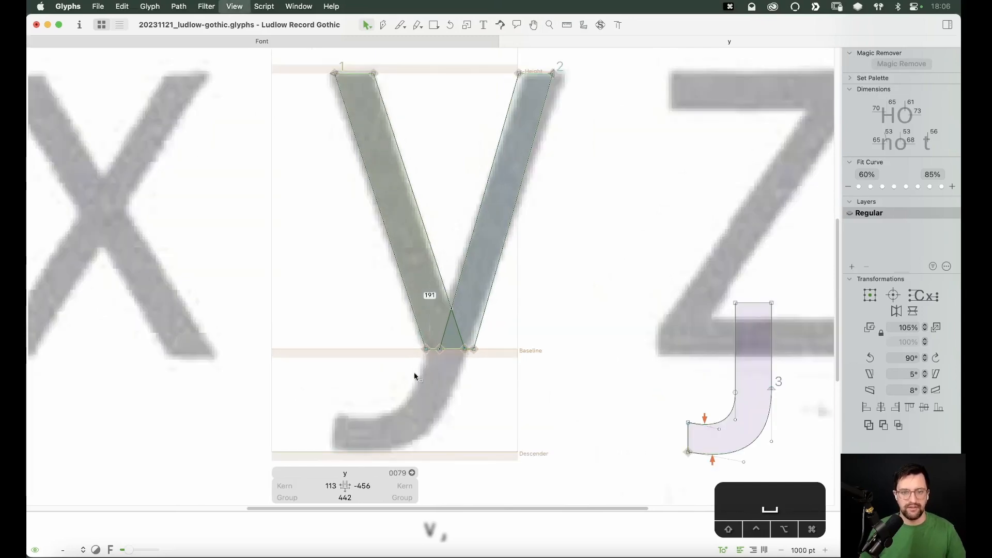
key(super+equal)
key(space)
key(space)
drag(414, 373, 457, 320)
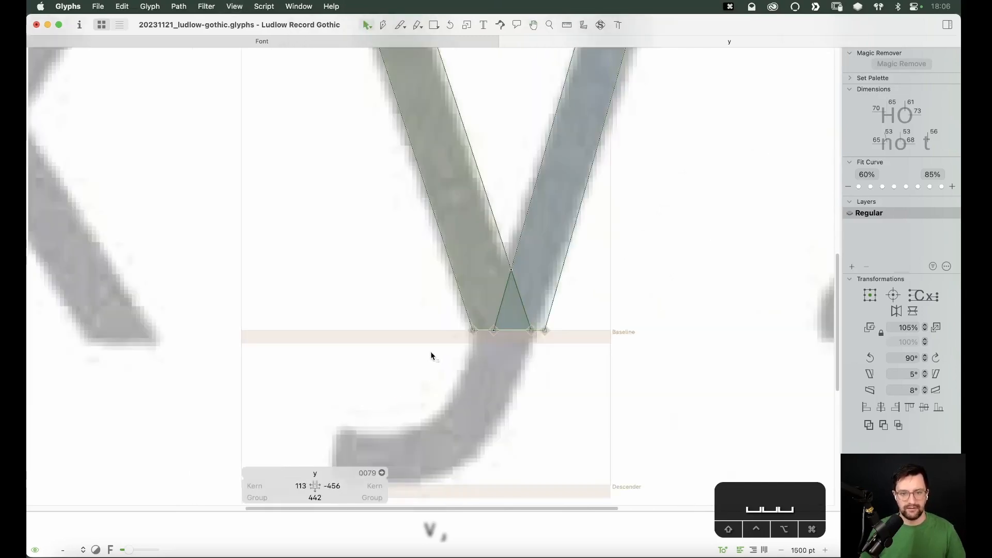
key(super+minus)
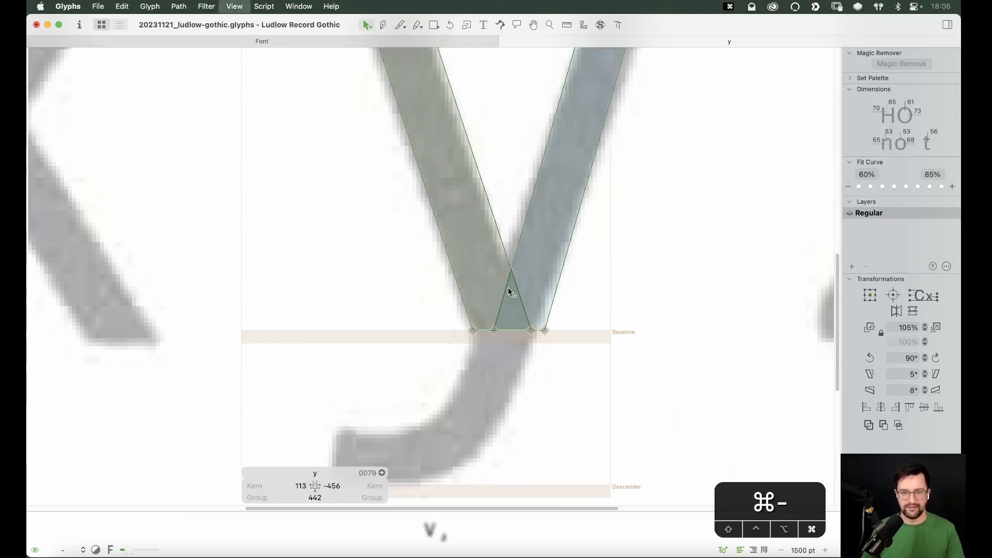
key(super+minus)
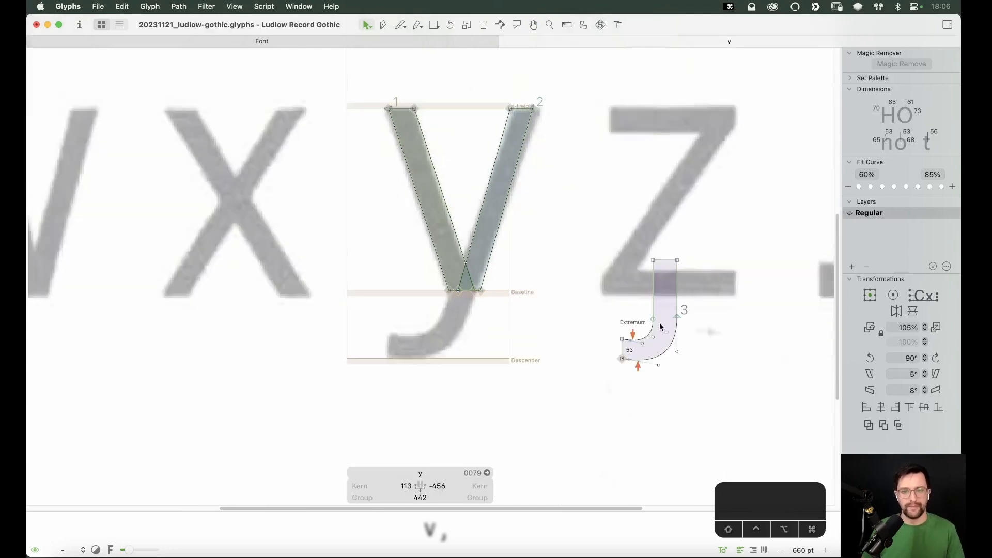
Step: Move the whole j hook onto the scanned y's tail, centring it at X 207 with its base at Y -203
click(641, 343)
drag(653, 321, 422, 344)
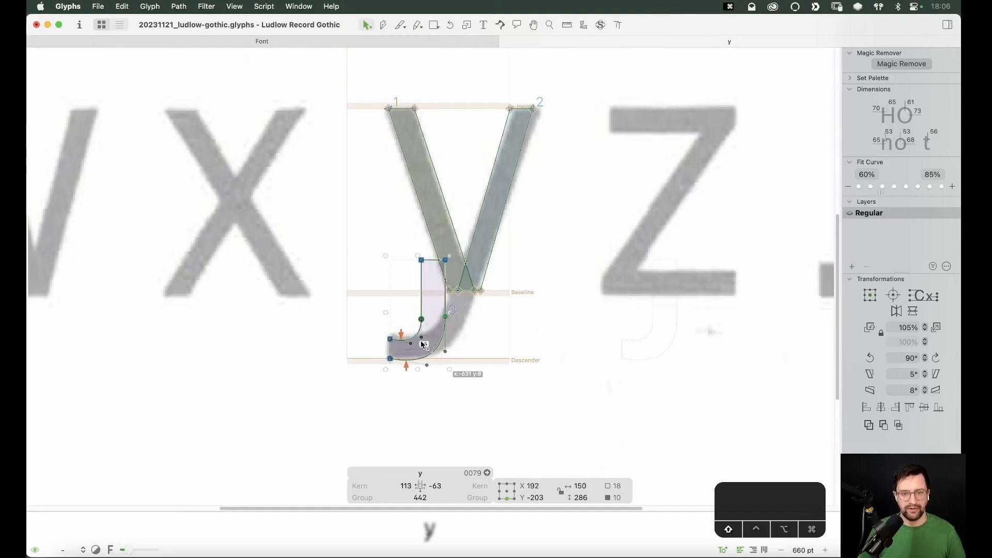
key(z)
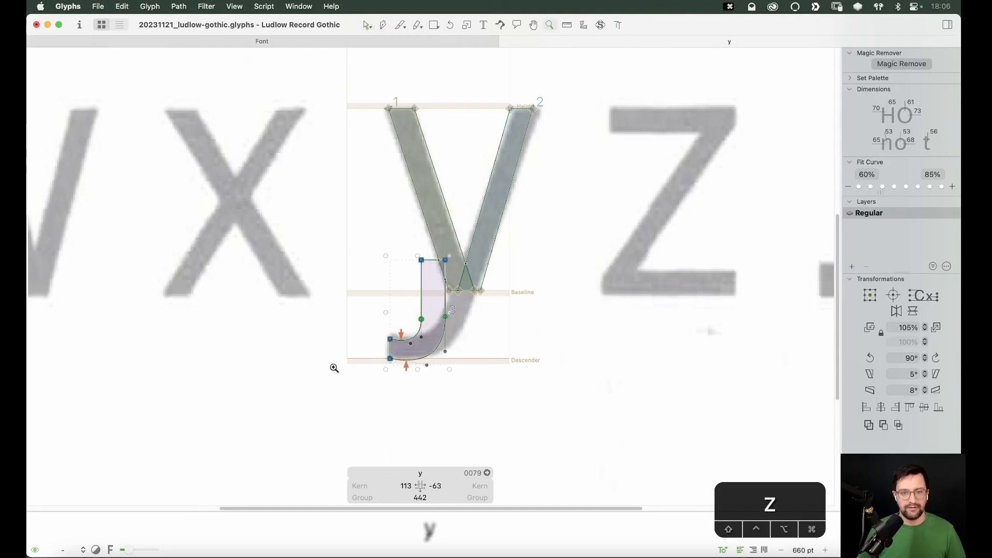
key(v)
click(445, 326)
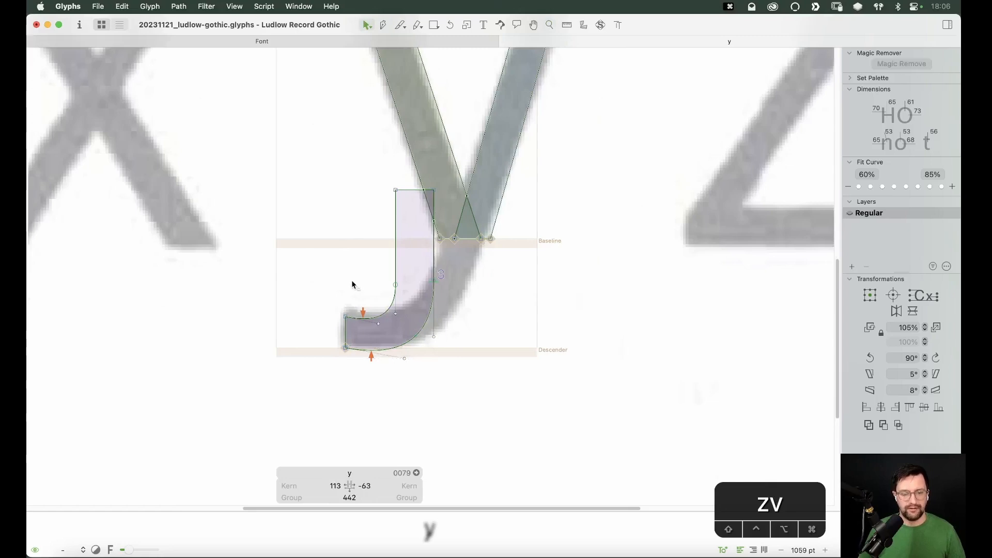
double_click(400, 311)
key(shift+Right)
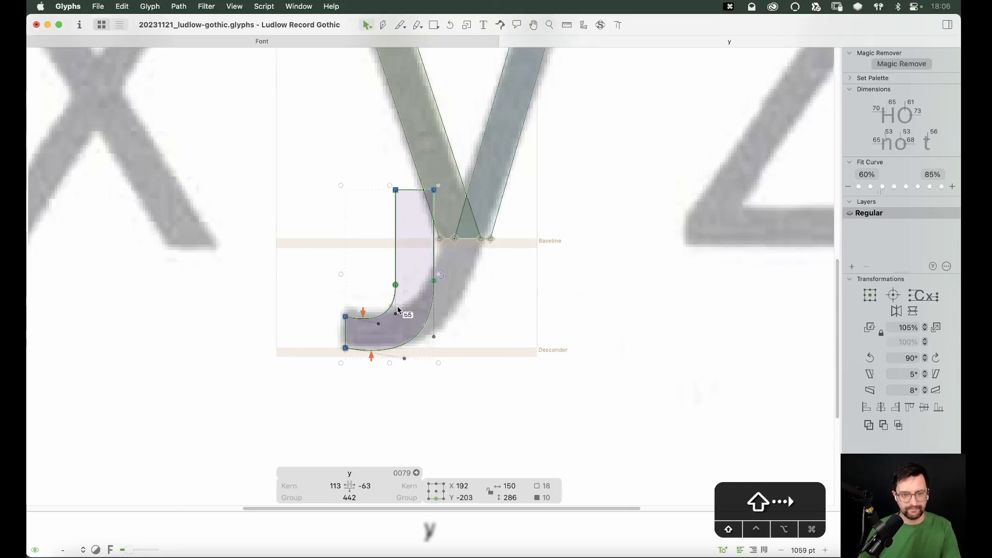
key(shift+Right)
key(shift+Right)
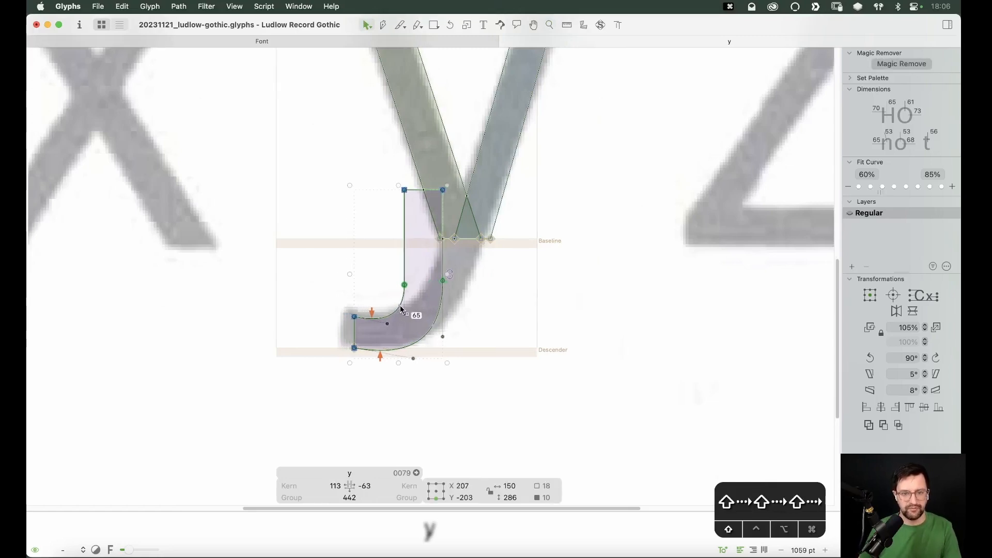
click(371, 220)
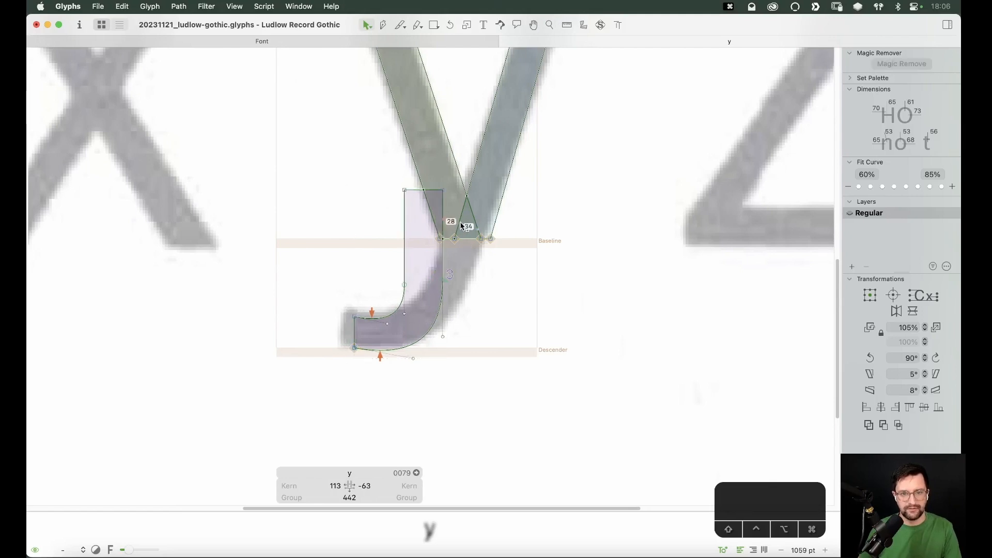
Step: Lower the right diagonal's bottom edge to Y -25 and shift it left to centre at X 313.5
click(460, 222)
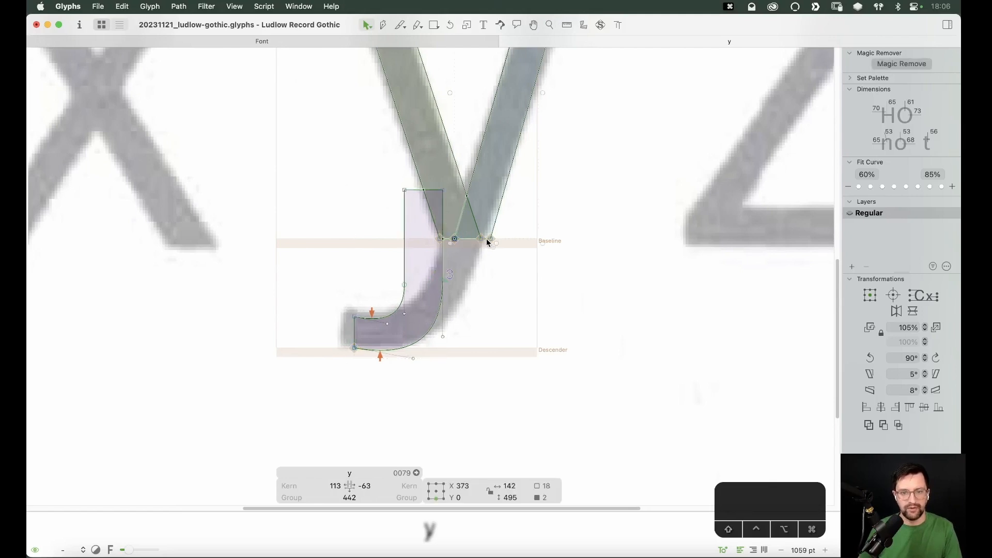
click(487, 240)
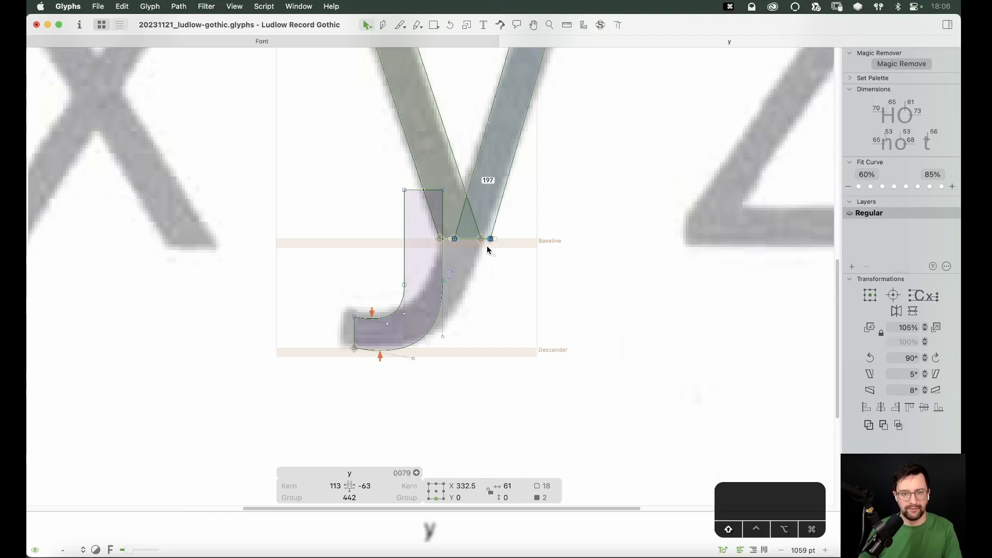
key(shift+Down)
key(shift+Down)
key(shift+Left)
key(shift+Left)
key(shift+Left)
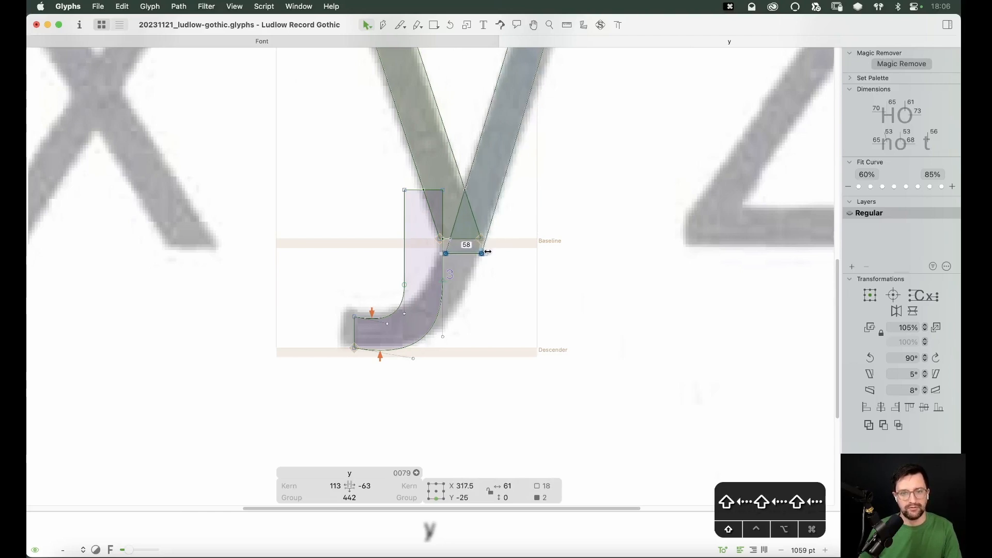
key(Left)
key(Left)
key(Left)
key(Left)
key(space)
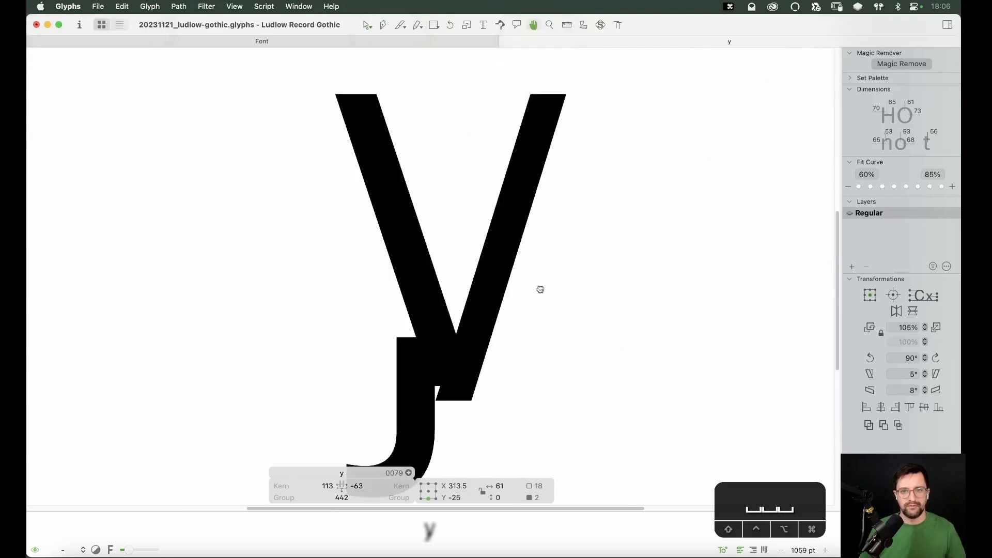
Step: Shift the right diagonal's two top nodes right, centring them at X 484.5, and preview the filled letter
drag(593, 76, 485, 157)
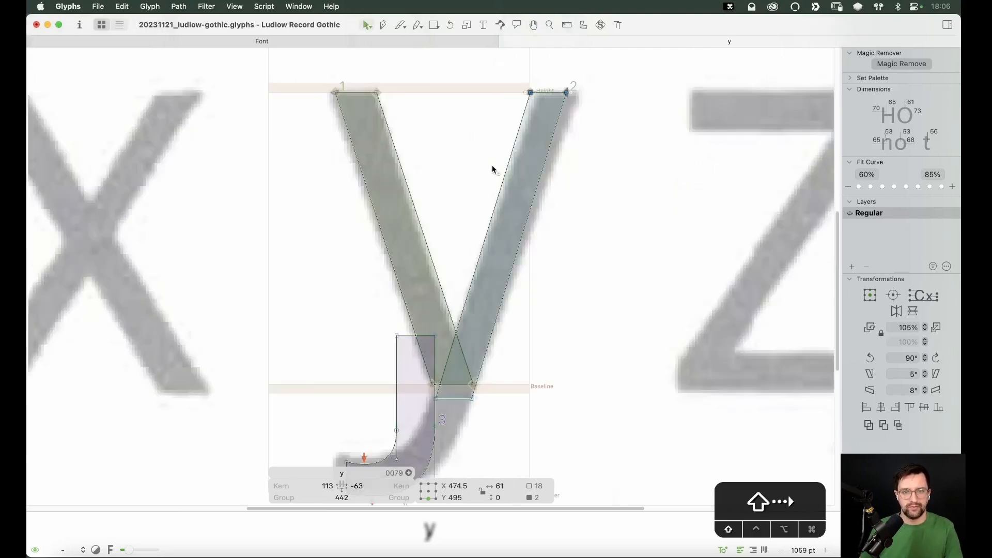
key(shift+Right)
key(space)
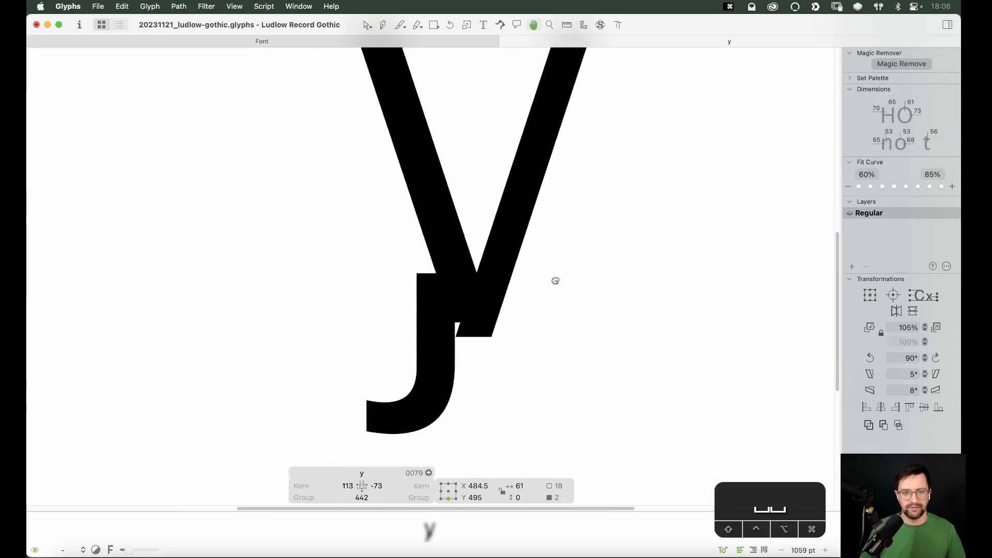
click(470, 351)
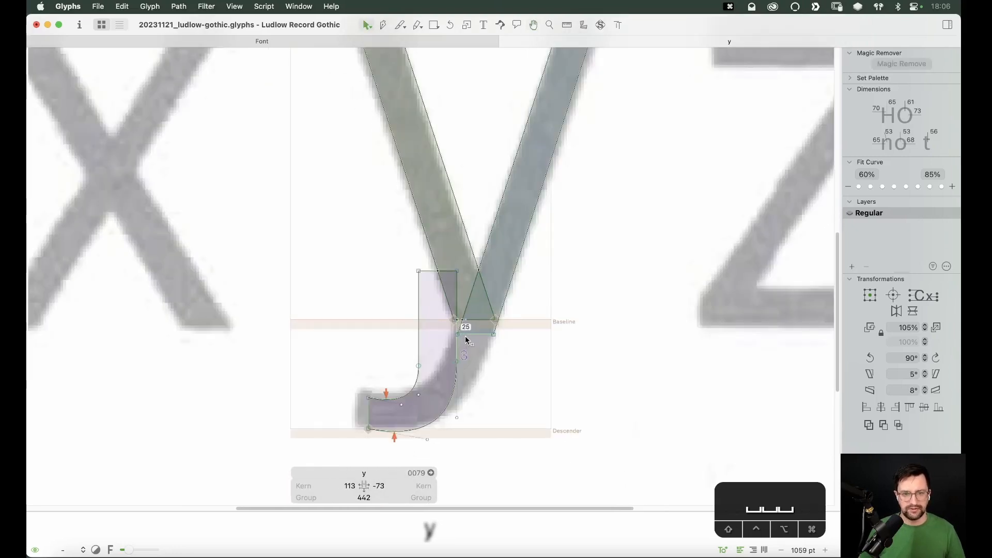
Step: Widen the right diagonal's foot by moving its bottom-left node to X 278, and preview the filled shape
click(458, 335)
key(shift+Left)
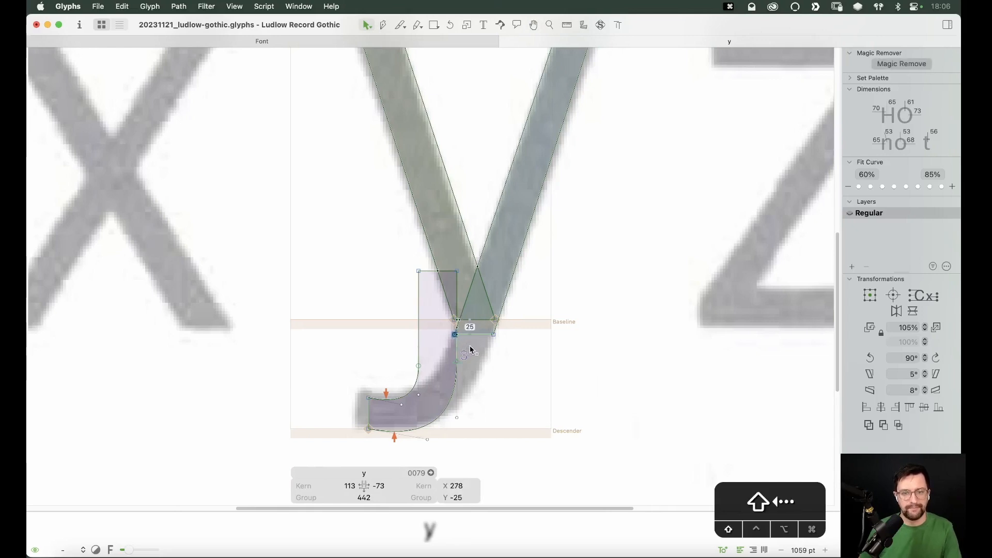
key(space)
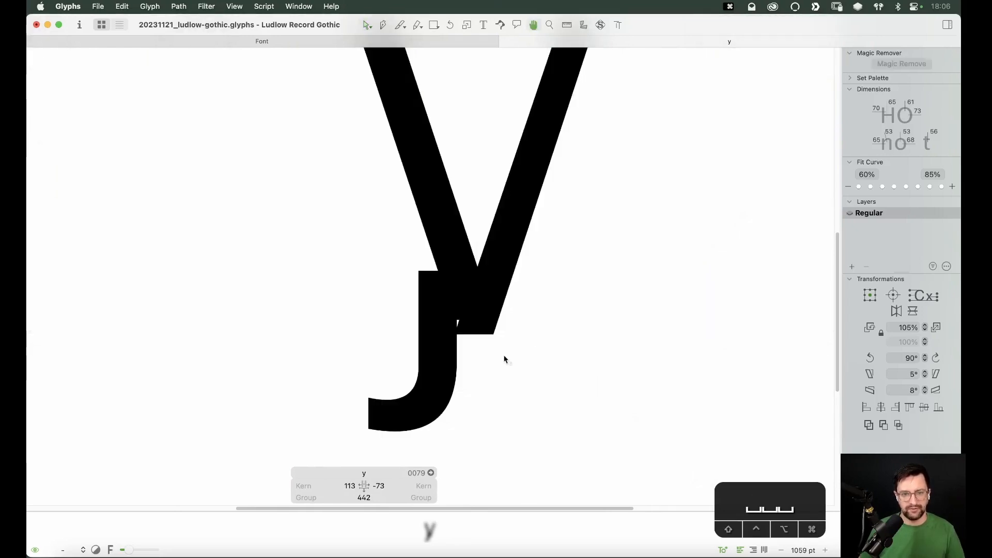
Step: Open both outlines by deleting the top segment of the j hook and the bottom segment of the right diagonal
click(428, 271)
key(alt+BackSpace)
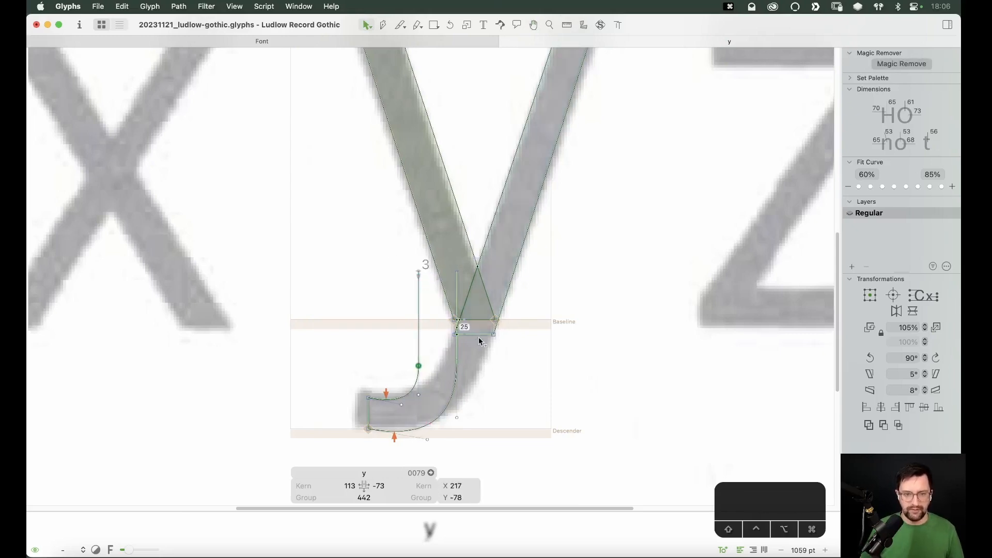
click(477, 343)
click(479, 337)
key(alt+BackSpace)
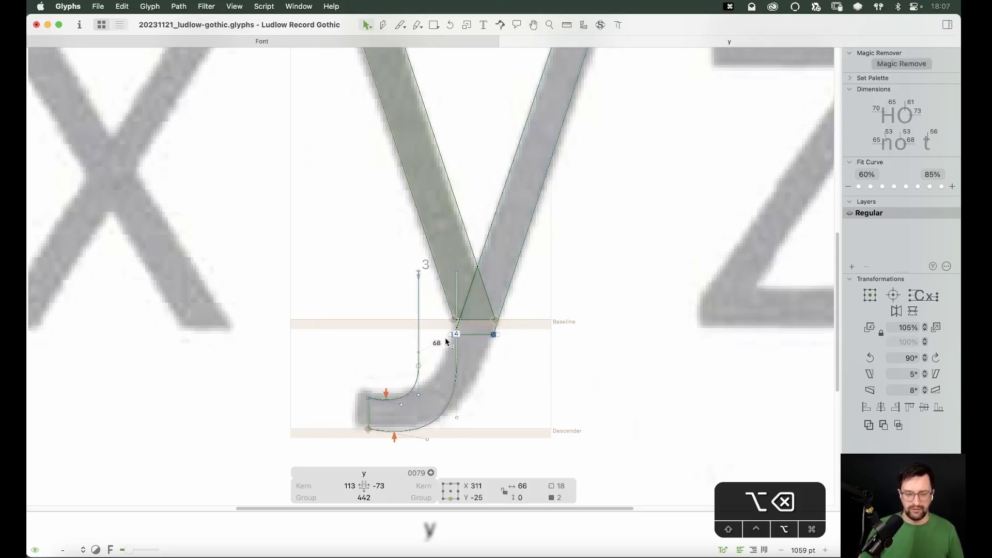
Step: Lower the hook's two open ends to Y -25 and shift them right, centring them at X 269.5
drag(408, 282, 460, 333)
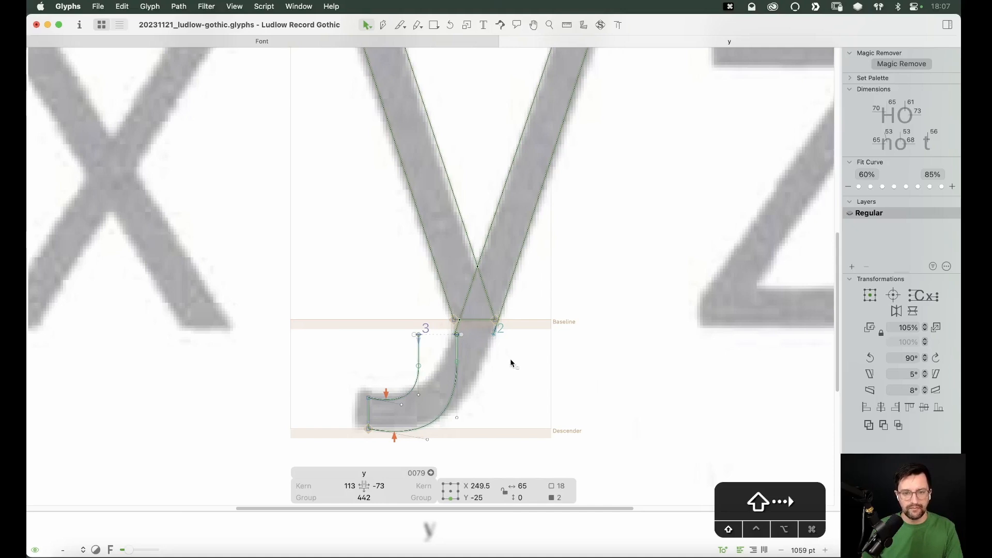
key(shift+Right)
key(Right)
key(Right)
key(Right)
key(Right)
key(Right)
key(shift+Right)
key(shift+Right)
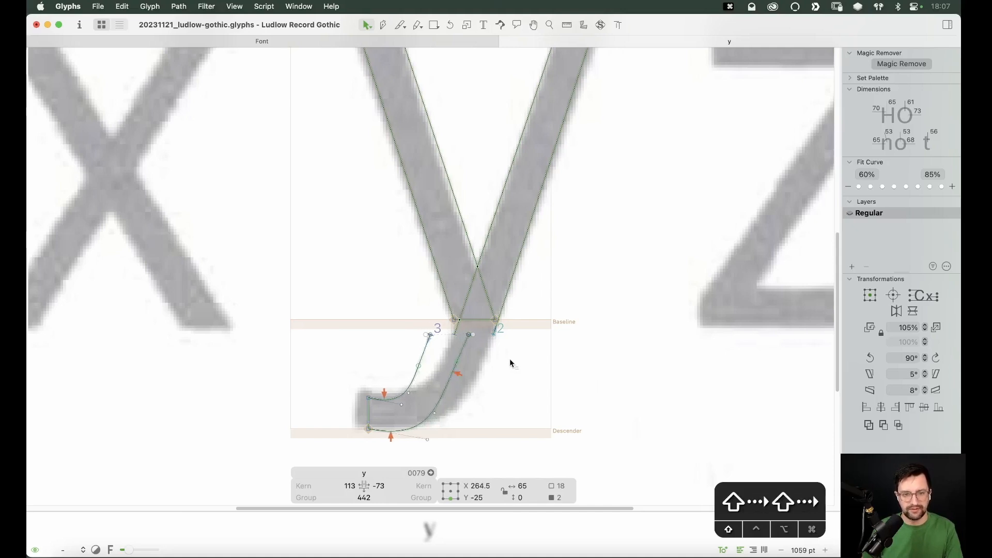
key(shift+Left)
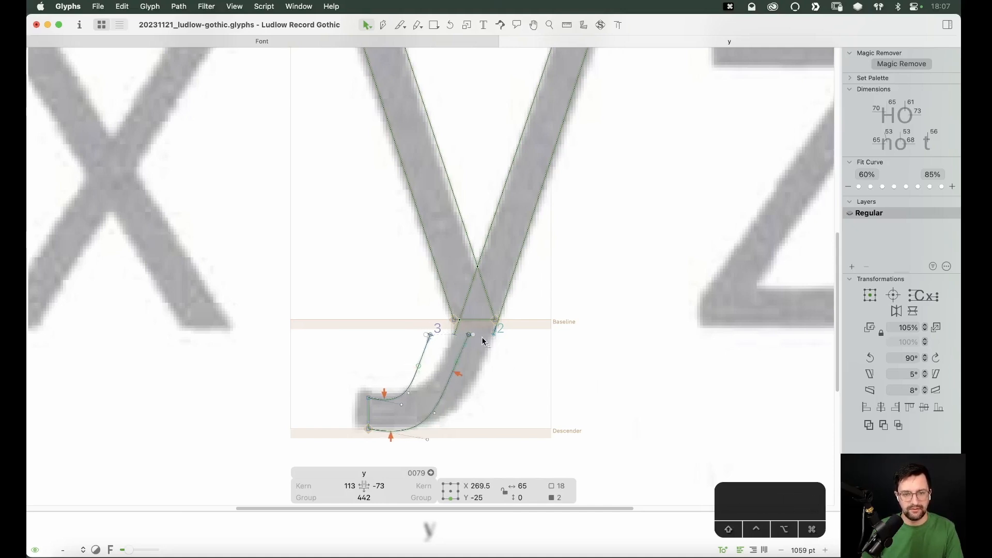
Step: Try nudging the hook's two open ends farther right
drag(461, 341, 475, 325)
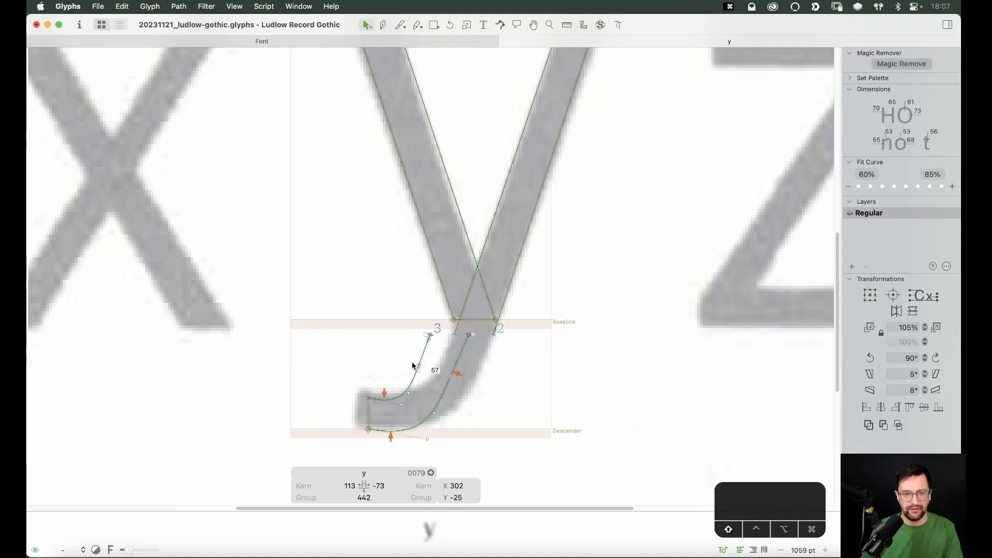
shift+click(429, 336)
key(shift+Right)
key(shift+Left)
key(shift+Left)
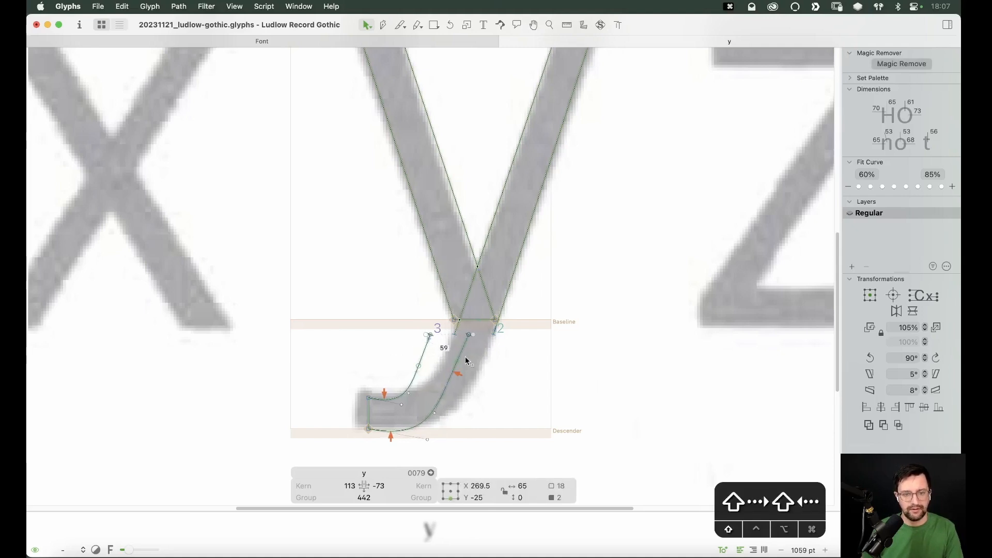
Step: Shift the hook's two open ends and the curve nodes below them right, centring the four nodes at X 289.5
drag(415, 376, 462, 357)
key(shift+Right)
key(shift+Right)
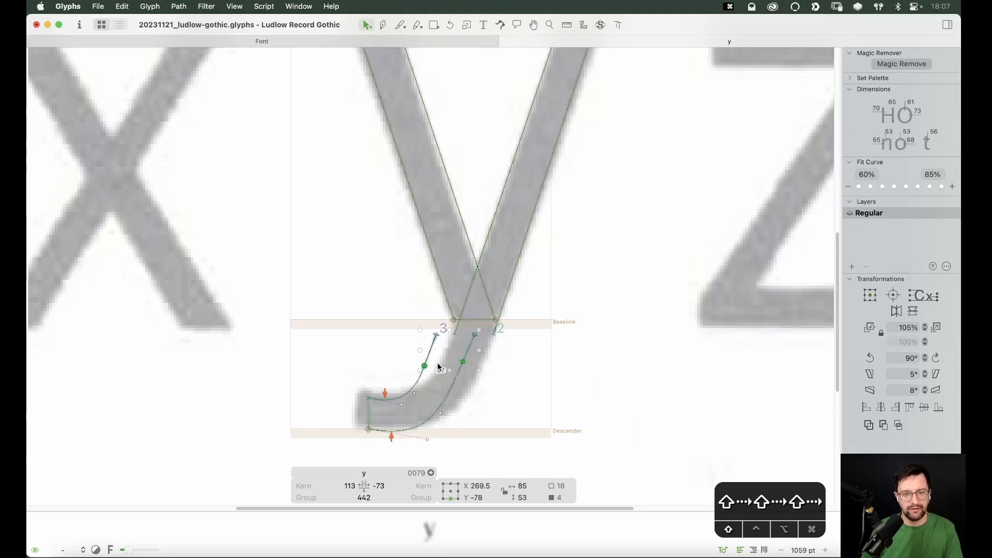
key(shift+Right)
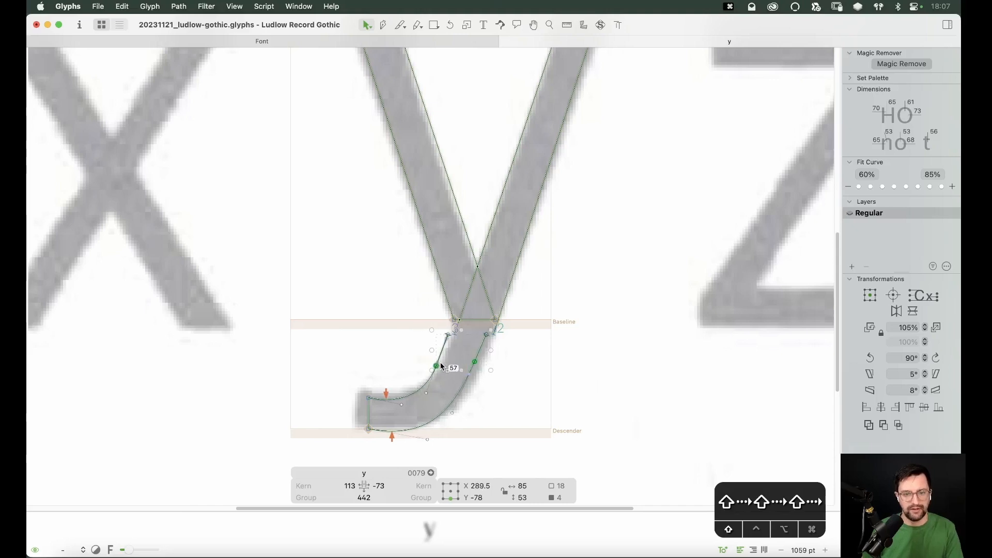
Step: Shift the hook's four upper nodes right to centre at X 300.5, connecting the open ends to the right diagonal
key(z)
drag(517, 307, 388, 386)
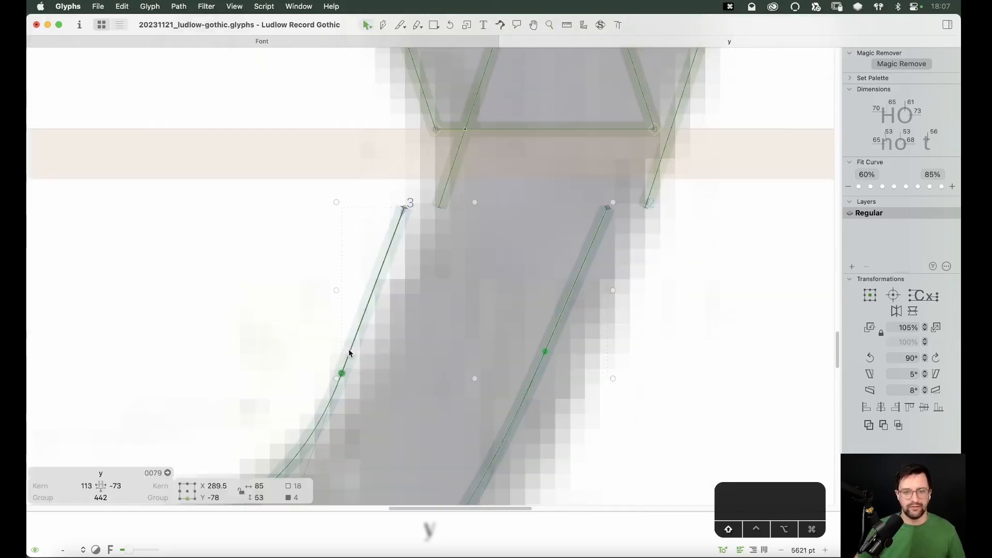
key(shift+Right)
key(shift+Right)
key(Right)
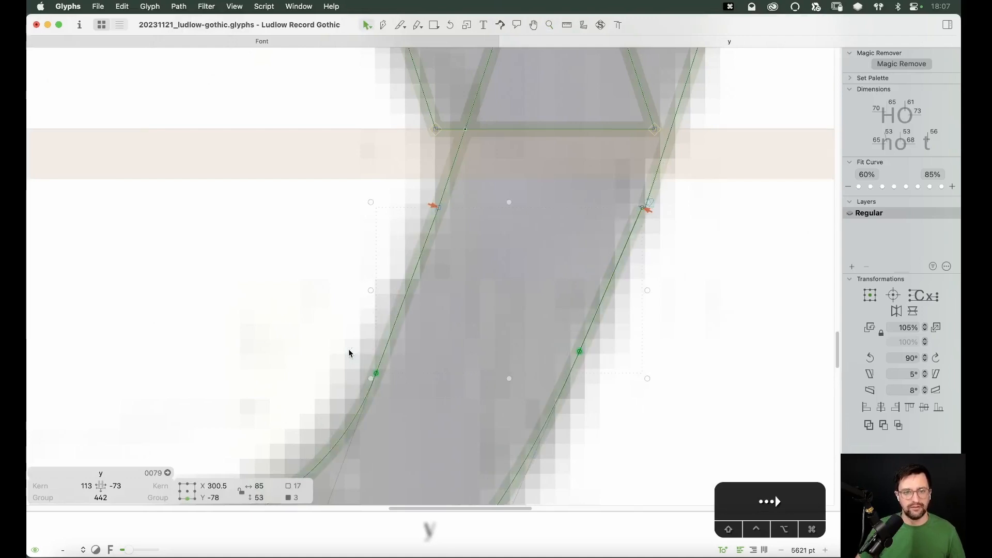
click(663, 209)
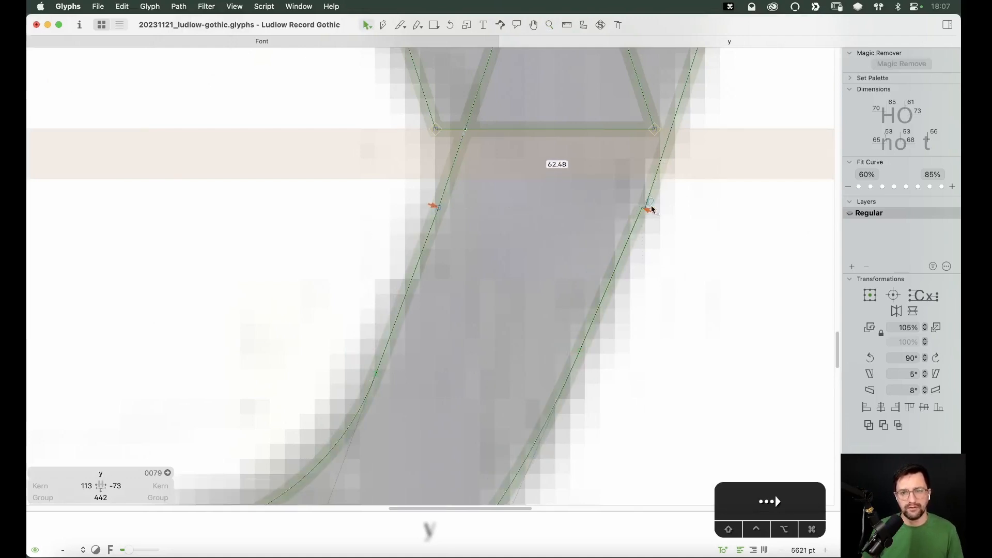
Step: Move the hook's right open end to X 344, Y -25, joining it to the right diagonal
key(z)
drag(593, 238, 675, 180)
key(v)
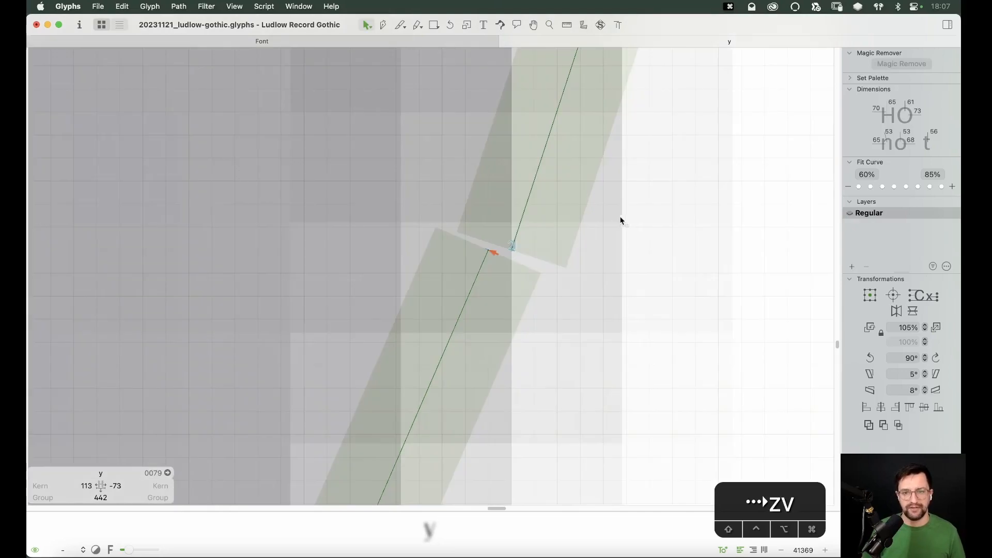
mouse_move(486, 252)
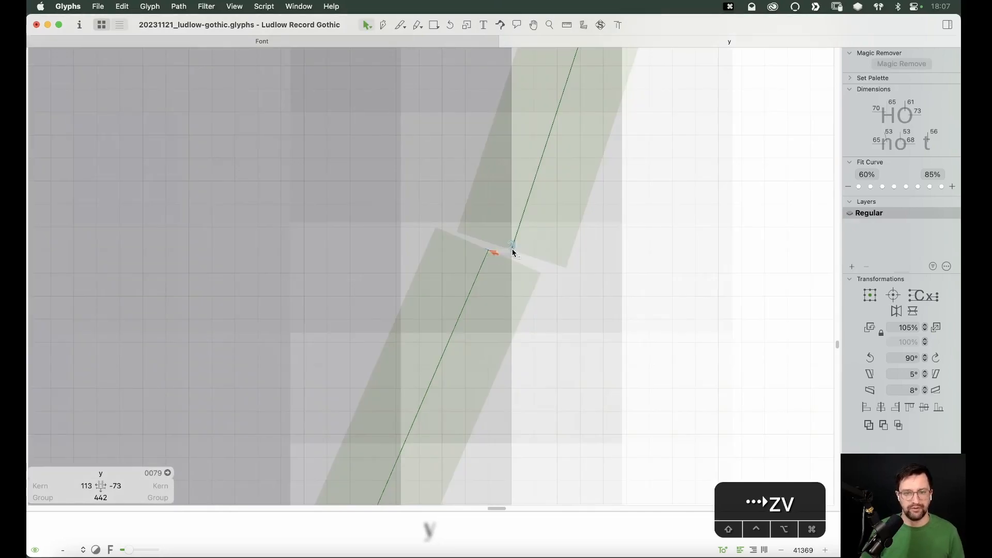
drag(489, 251, 512, 251)
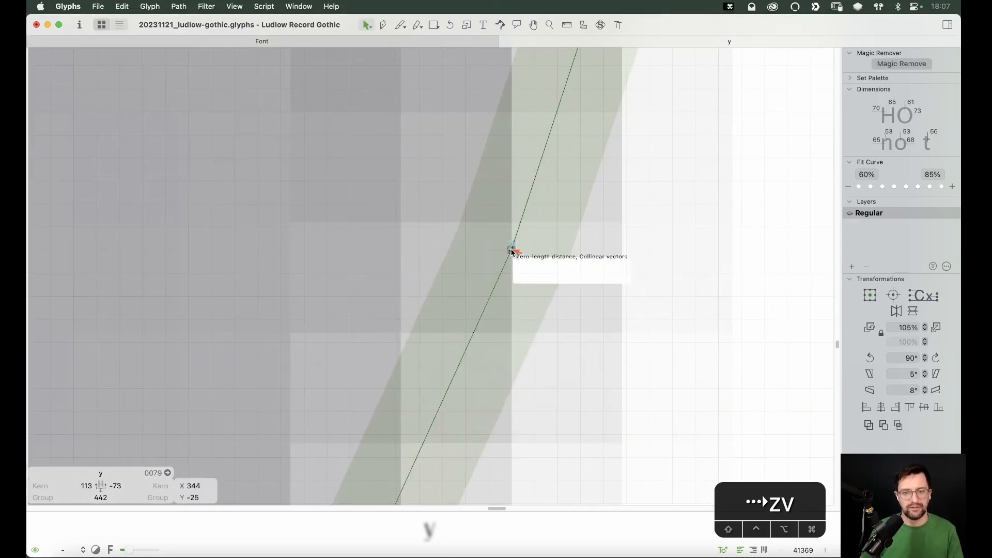
click(604, 287)
Step: Delete the hook's outer curve node at X 323, Y -71 and make the node at X 344, Y -25 smooth
key(super+minus)
key(super+minus)
key(super+minus)
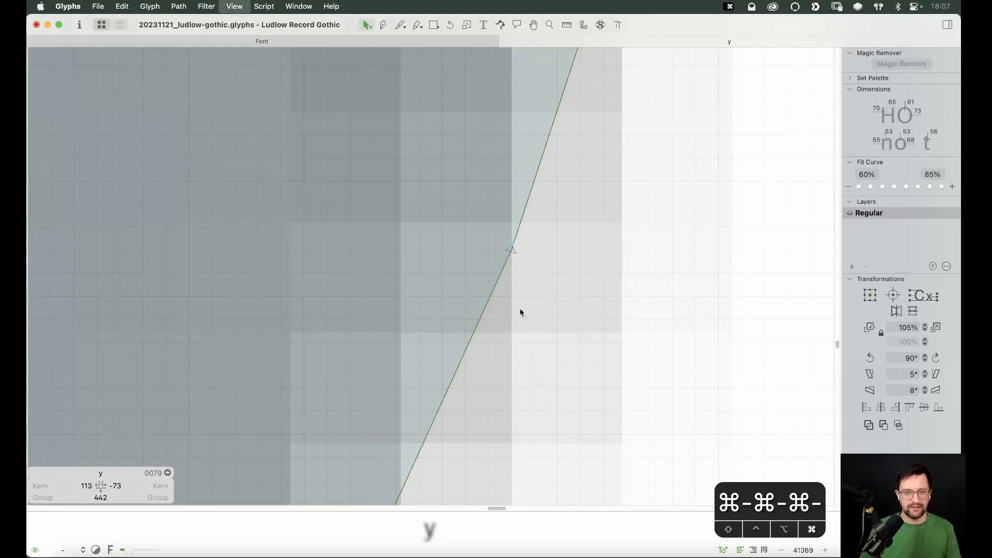
key(super+minus)
key(super+minus)
key(super+minus)
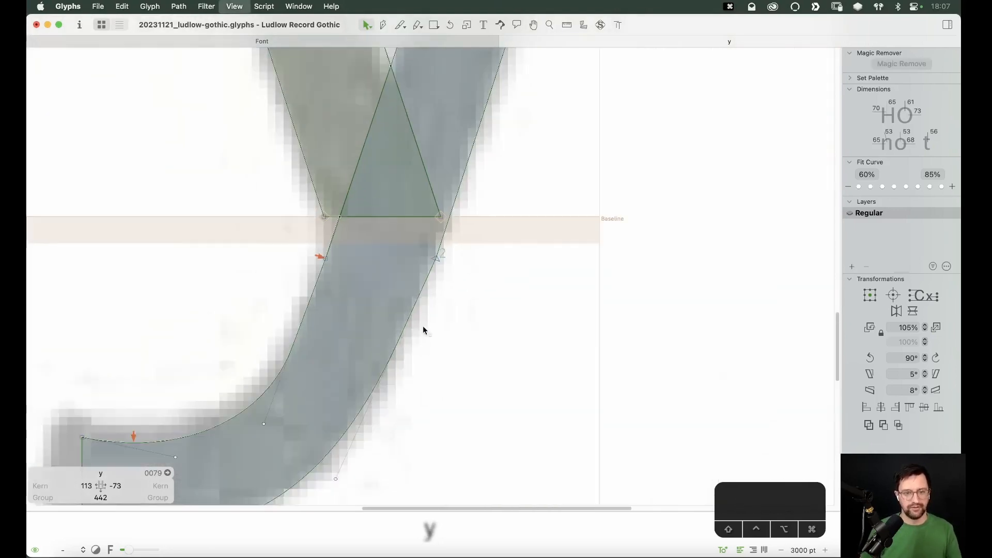
key(space)
drag(447, 336, 485, 295)
key(space)
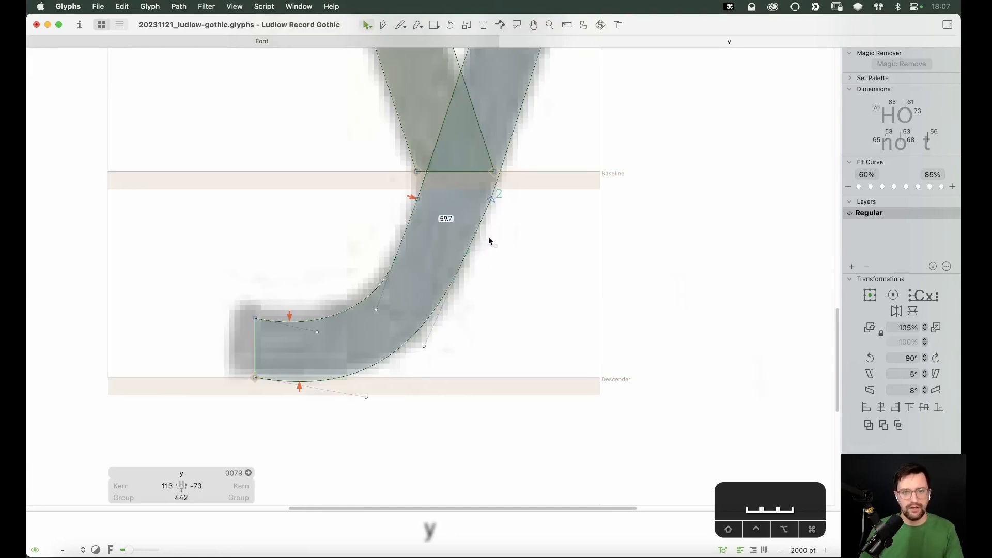
click(467, 251)
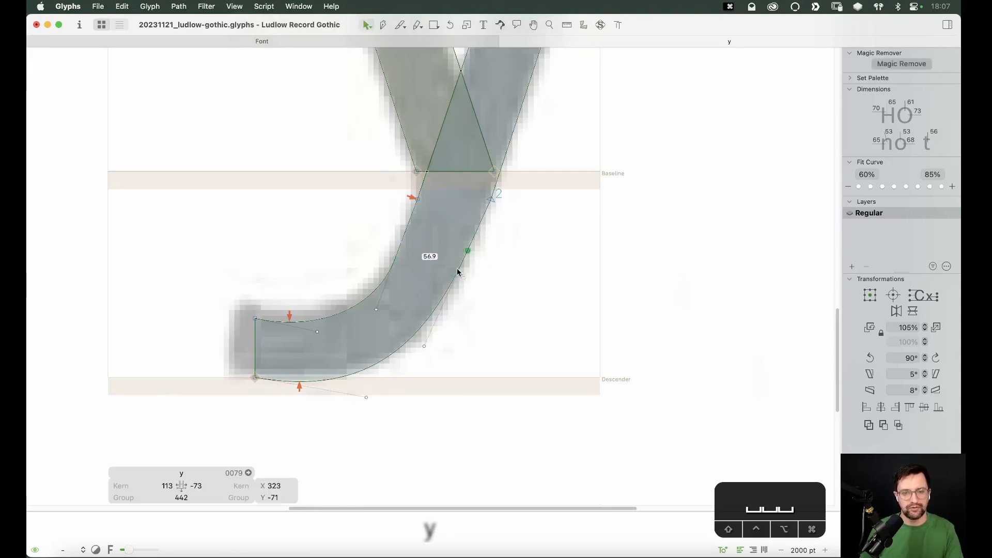
key(BackSpace)
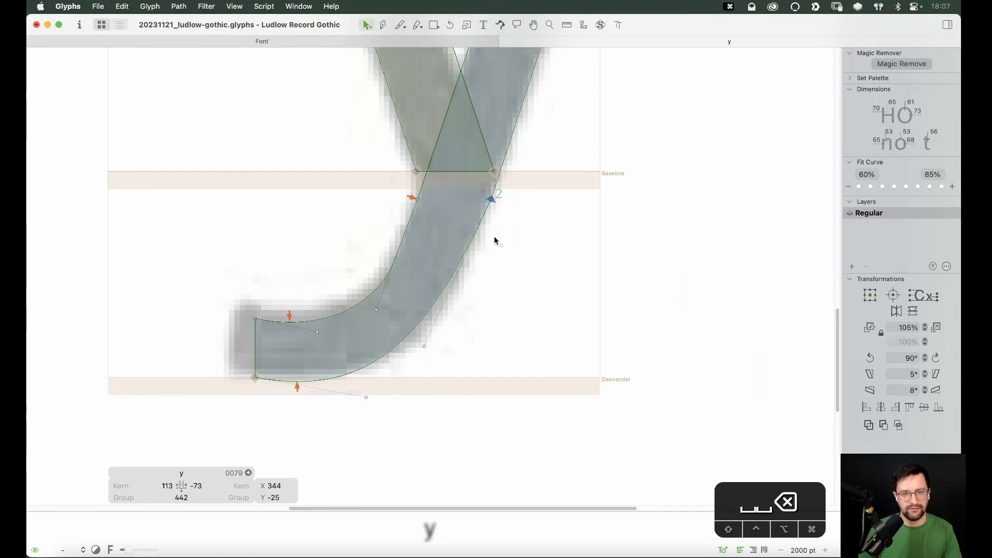
key(Return)
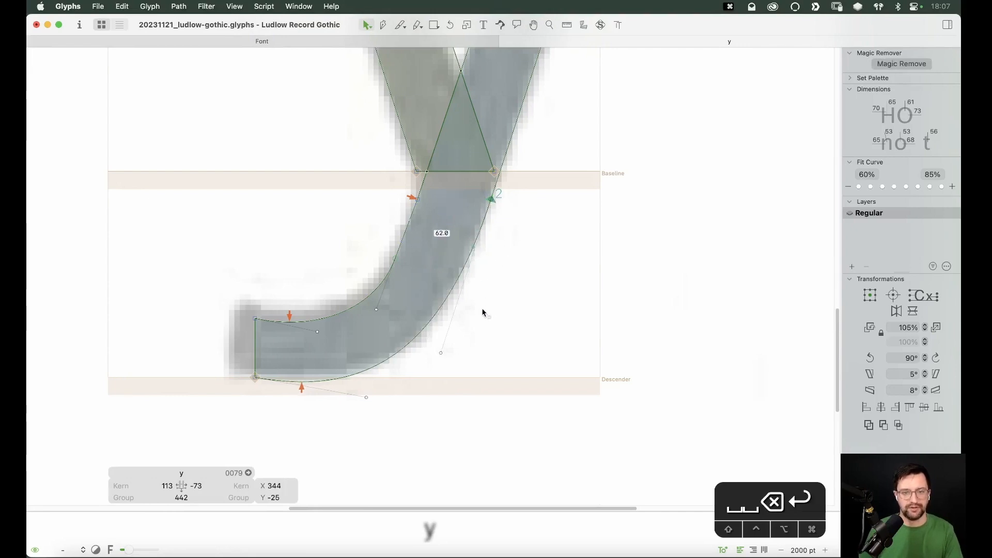
Step: Delete the extra node on the hook's inner curve and make the node at X 278, Y -25 smooth
click(383, 265)
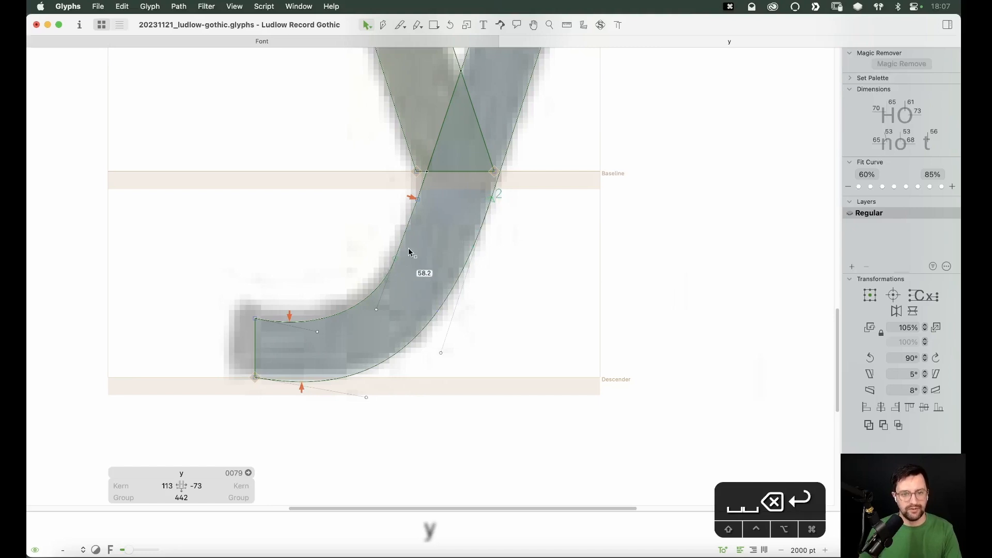
click(383, 275)
key(BackSpace)
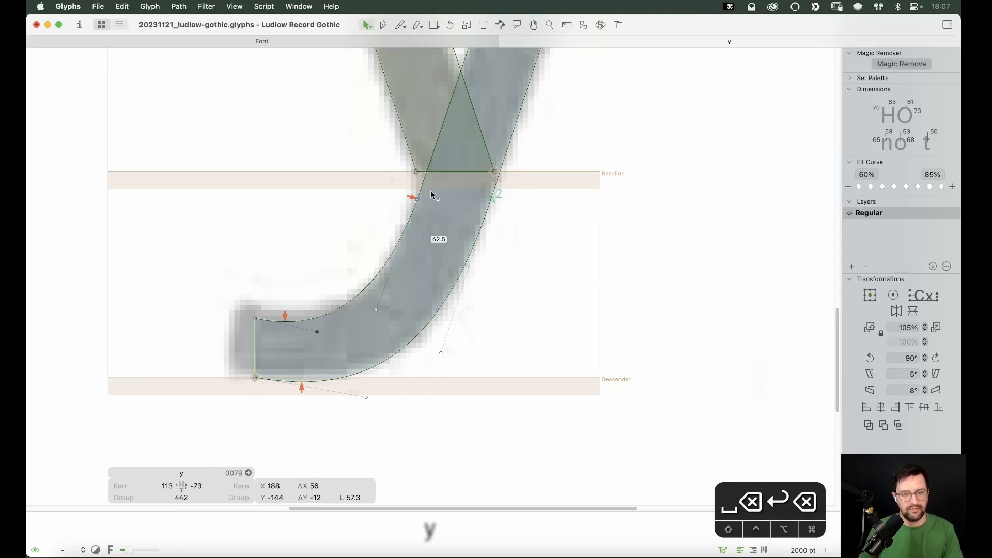
key(Return)
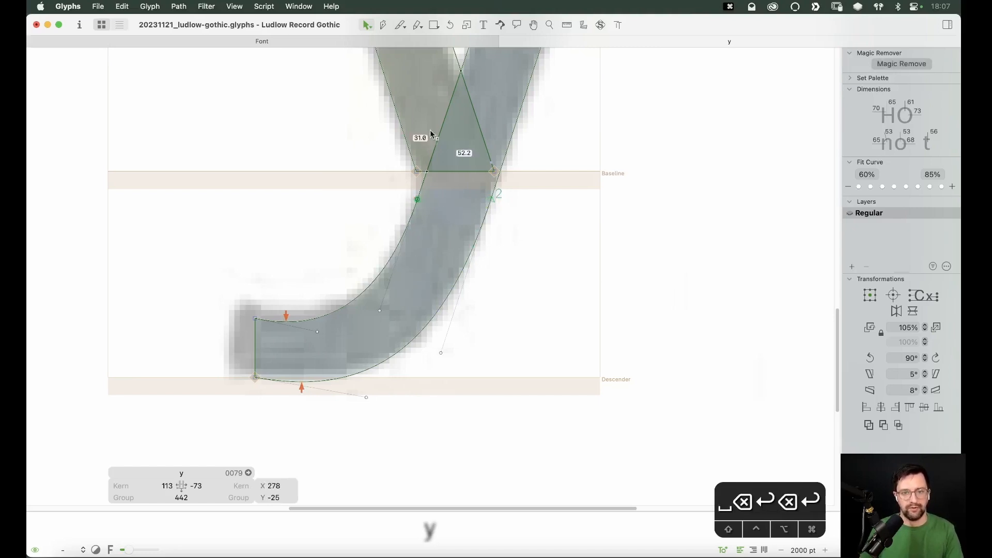
Step: Move the left diagonal's lower-left corner to X 285, Y -23, onto the hook's inner edge, and preview the filled letter
drag(417, 171, 426, 198)
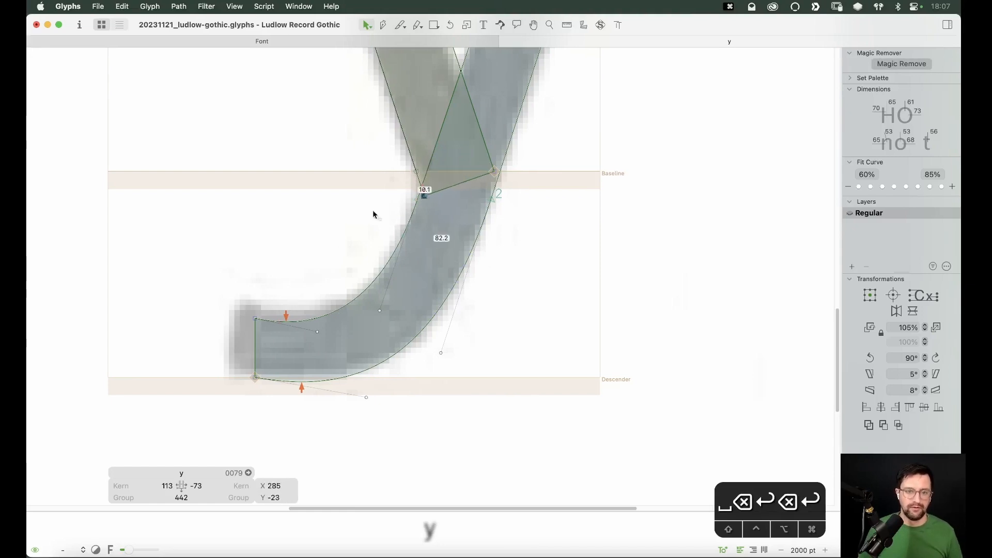
key(super+minus)
key(space)
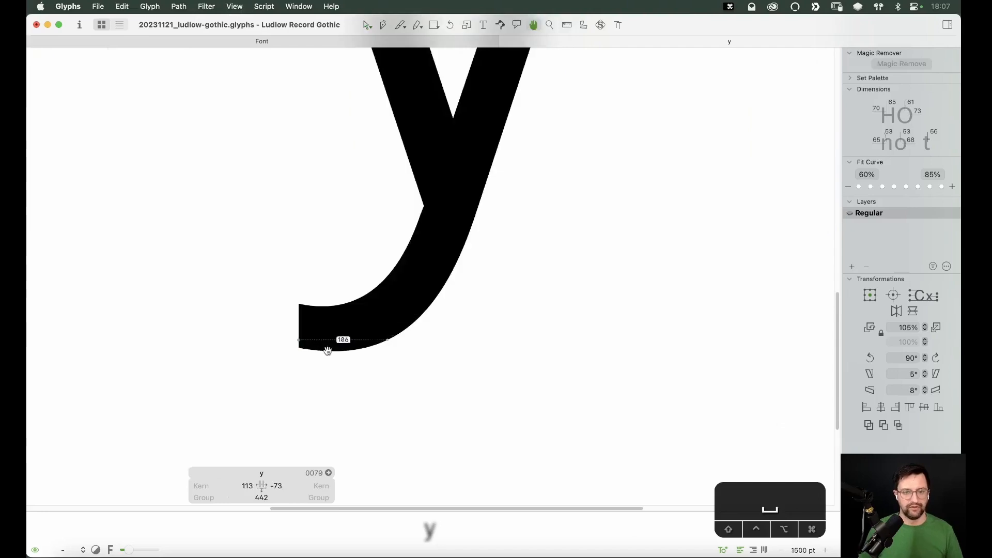
drag(328, 351, 382, 362)
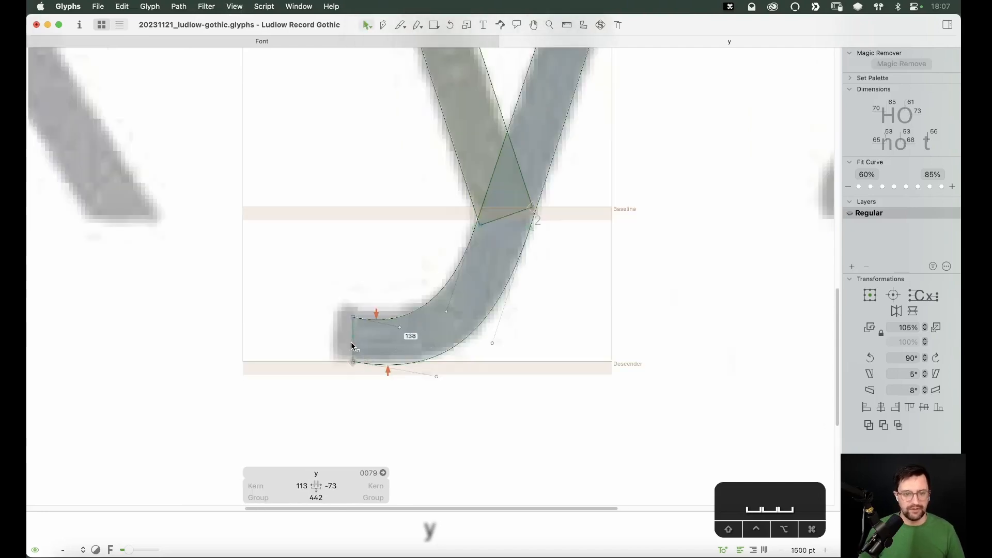
Step: Open both corners of the hook's vertical terminal
click(353, 347)
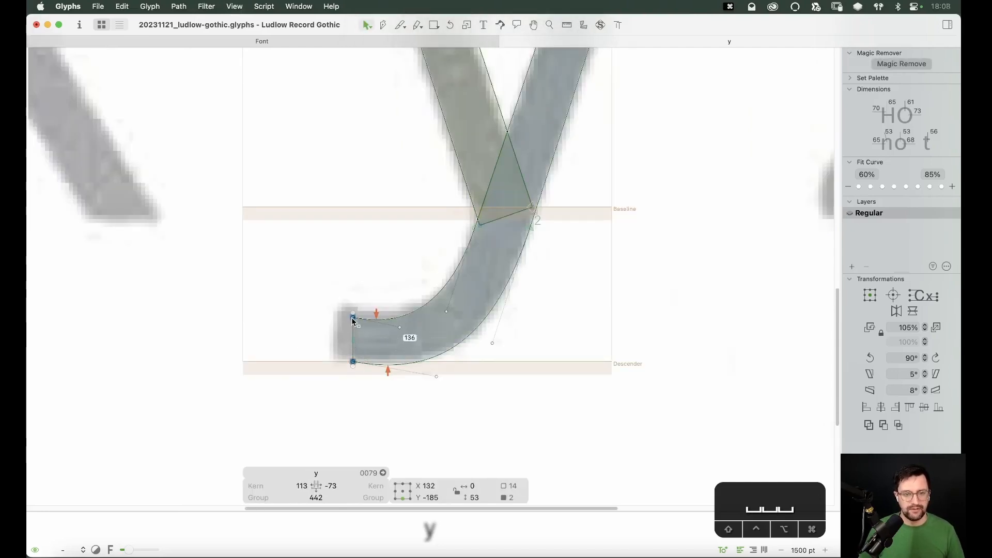
right_click(355, 321)
click(375, 251)
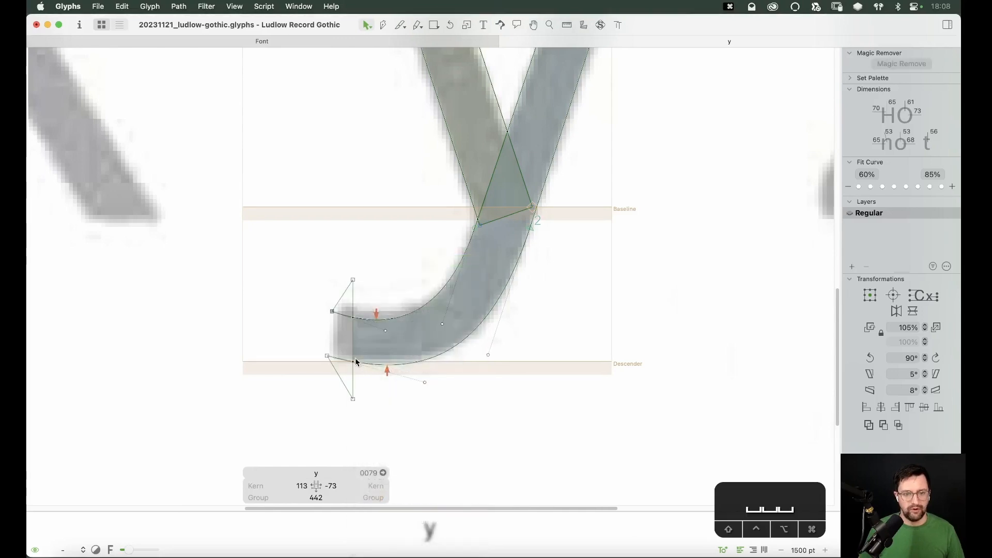
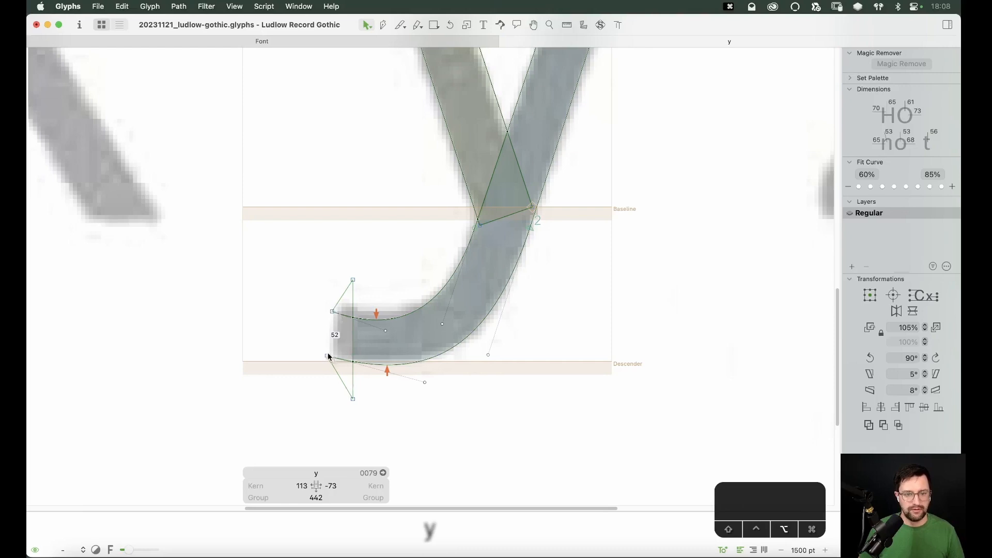
Step: Slant the hook's terminal by moving the lower opened corner's nodes to X 83, Y -172 and X 94, Y -218
drag(328, 357, 312, 354)
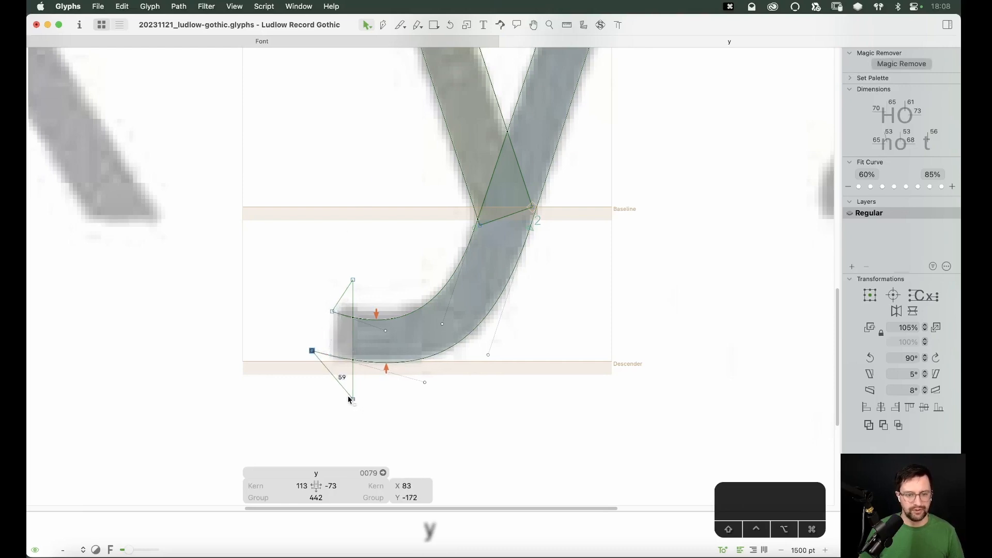
drag(349, 397, 318, 388)
key(space)
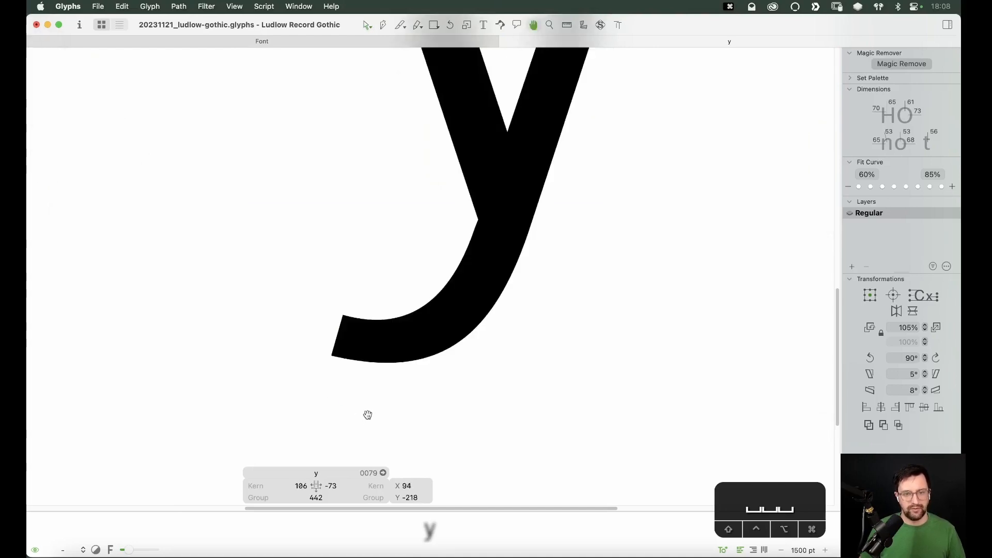
Step: Raise the left node of the terminal's upper opened corner to X 107, Y -118
click(334, 314)
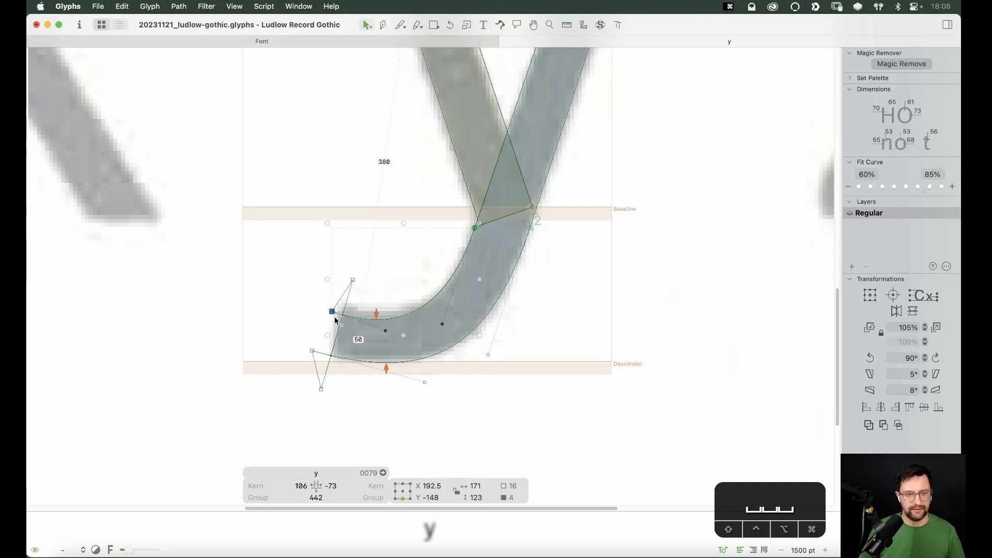
click(330, 311)
drag(331, 310, 330, 305)
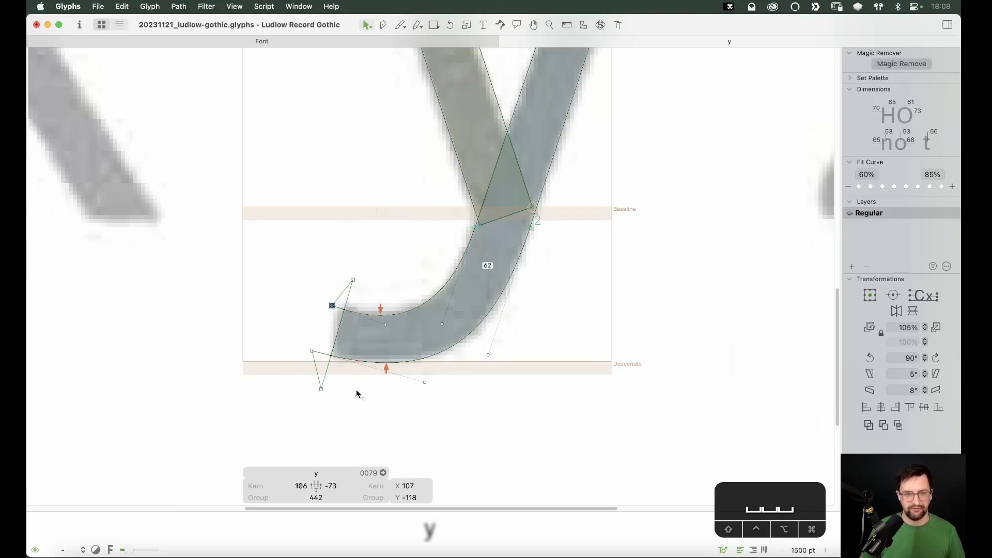
key(space)
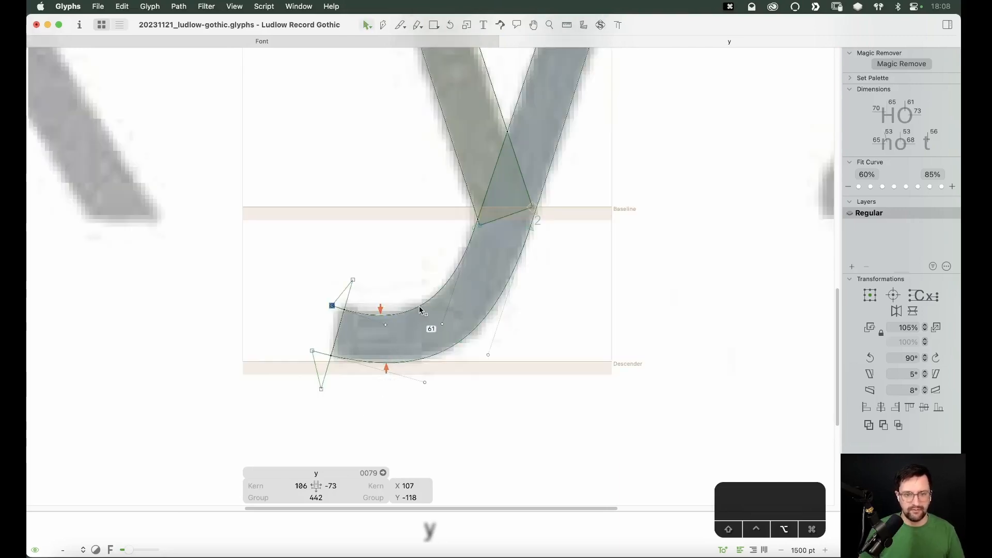
Step: Reshape the hook's inner and outer curve segments to follow the scan, and preview the result
drag(429, 303, 460, 327)
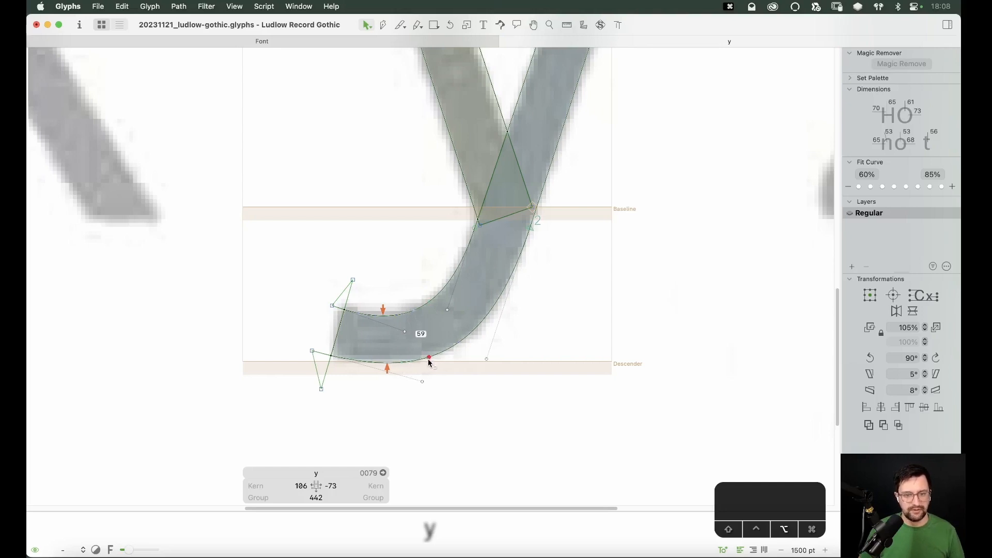
key(space)
key(space)
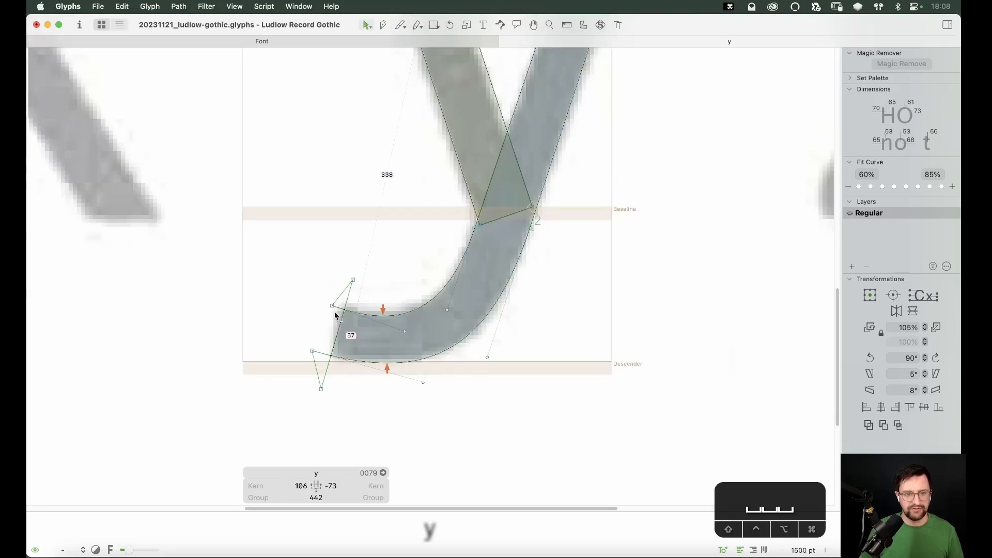
Step: Shift the left node of the terminal's upper opened corner to X 99, Y -118
click(333, 306)
drag(329, 309, 326, 308)
key(space)
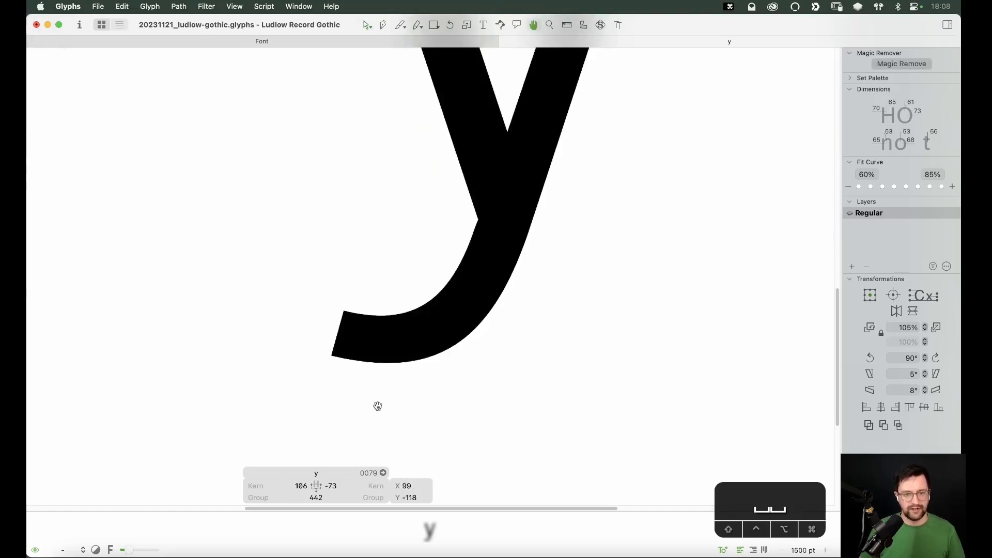
Step: Shift the top node of the terminal's upper opened corner left to X 127, Y -87
drag(364, 269, 316, 298)
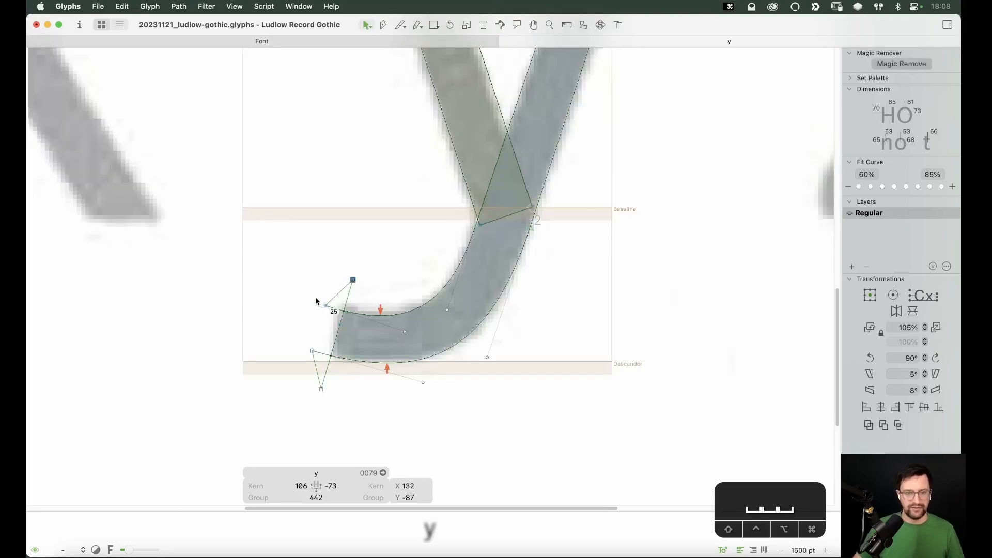
key(shift+Left)
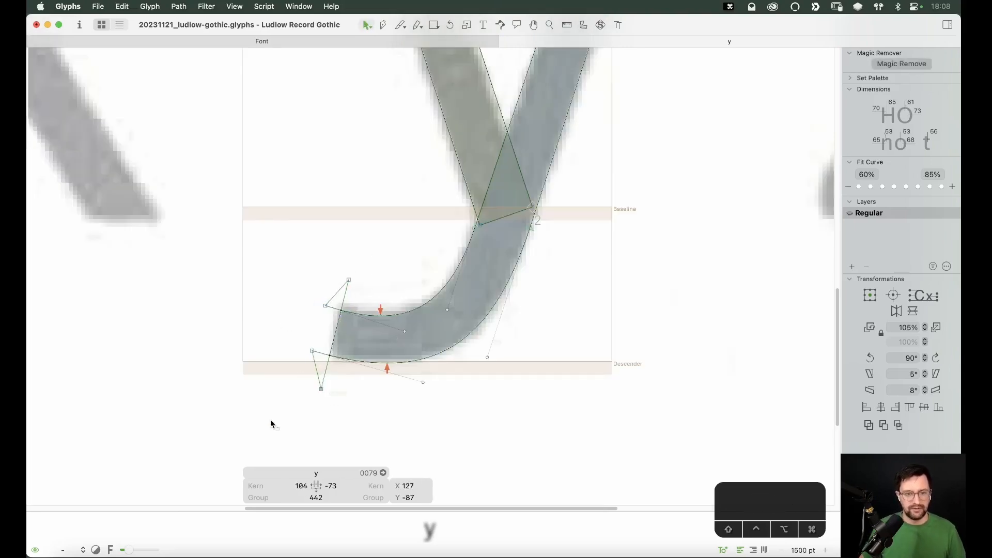
click(271, 419)
key(space)
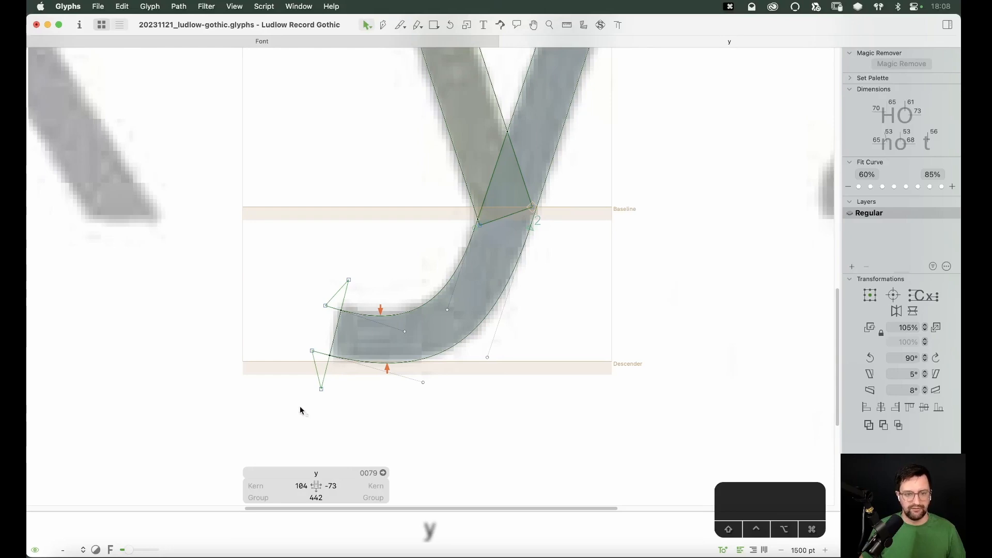
Step: Shift the bottom node of the terminal's lower opened corner right to X 99, Y -218
shift+click(322, 389)
key(shift+space)
key(shift+Right)
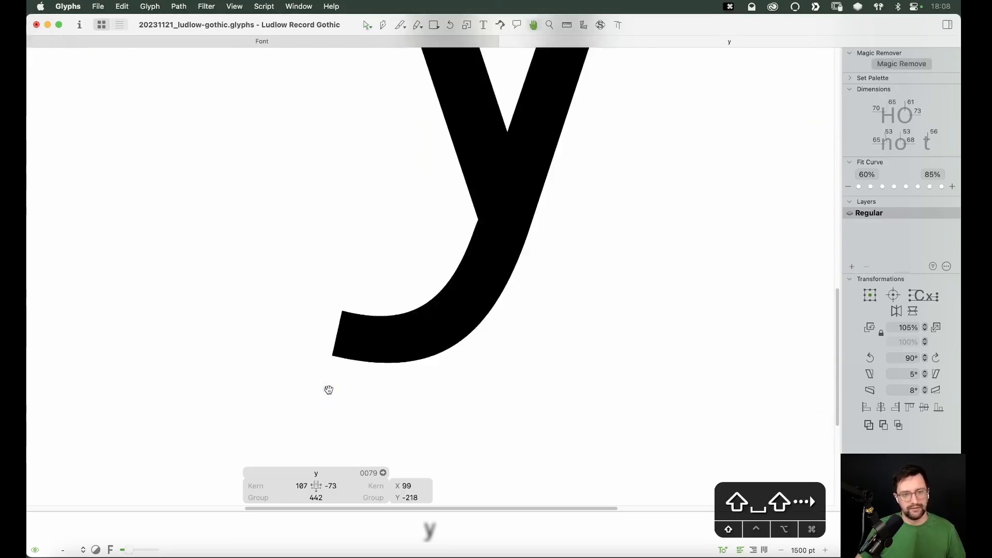
Step: Unlock the scanned background image and delete it from the y
key(super+minus)
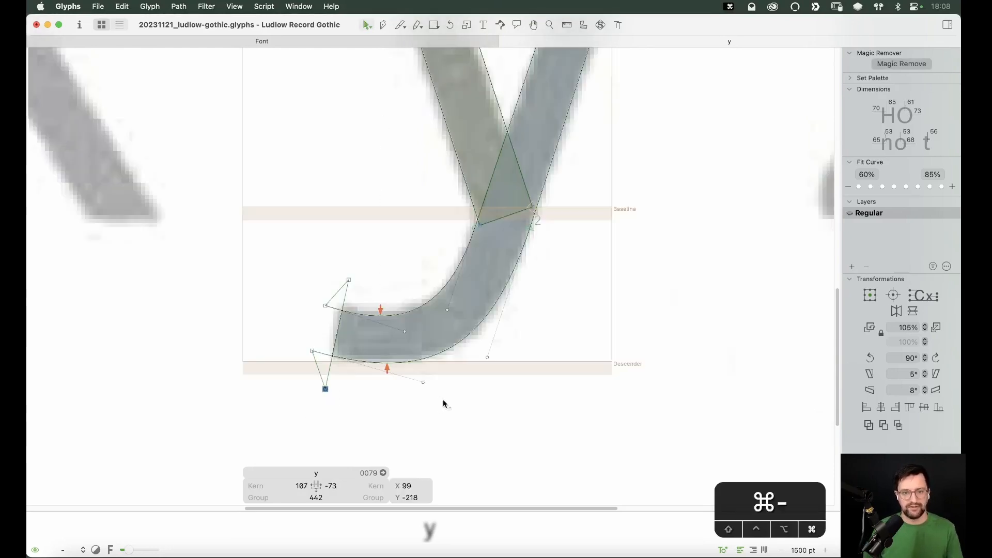
key(super+minus)
key(super+minus)
right_click(552, 207)
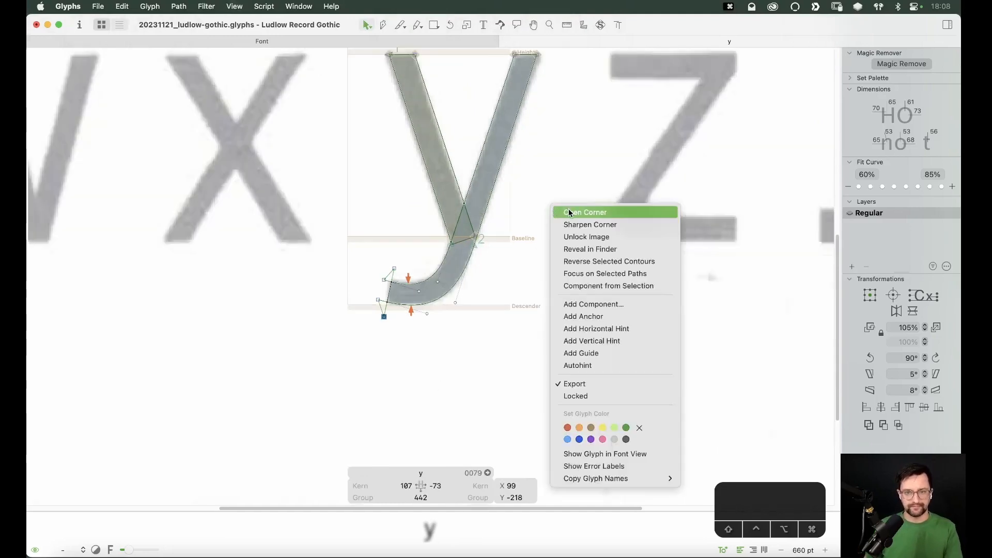
click(571, 237)
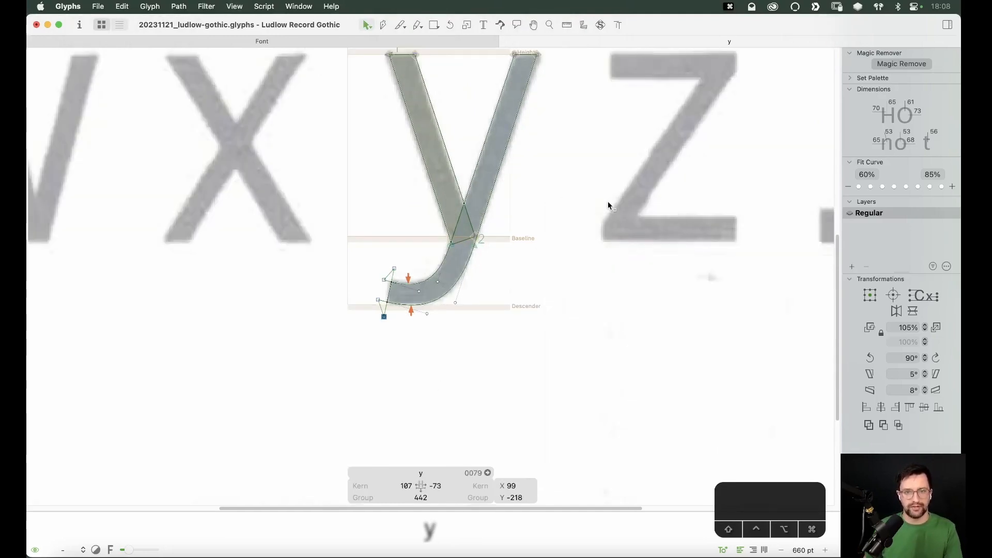
key(BackSpace)
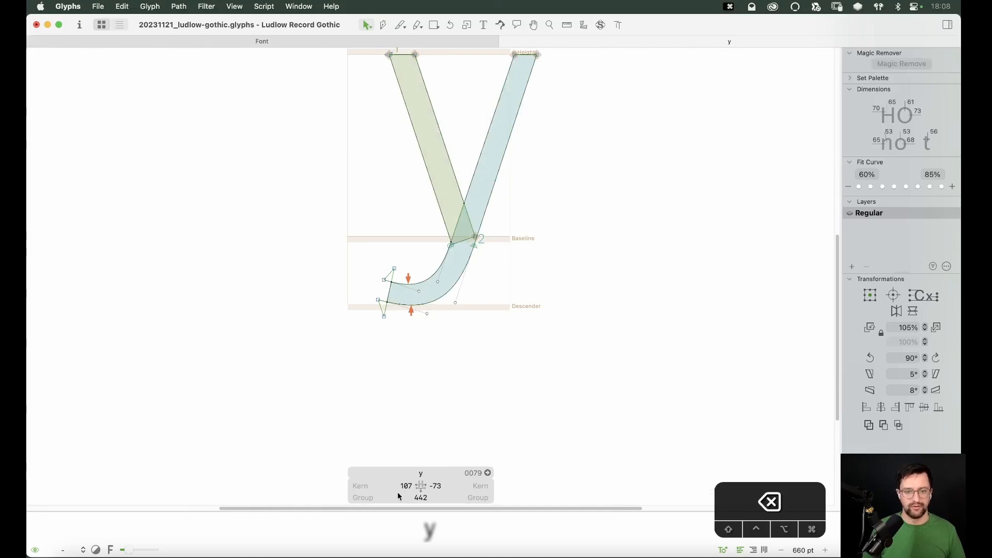
Step: Link both the left and right sidebearings of the y to the v with the metrics key v
click(403, 487)
text(v)
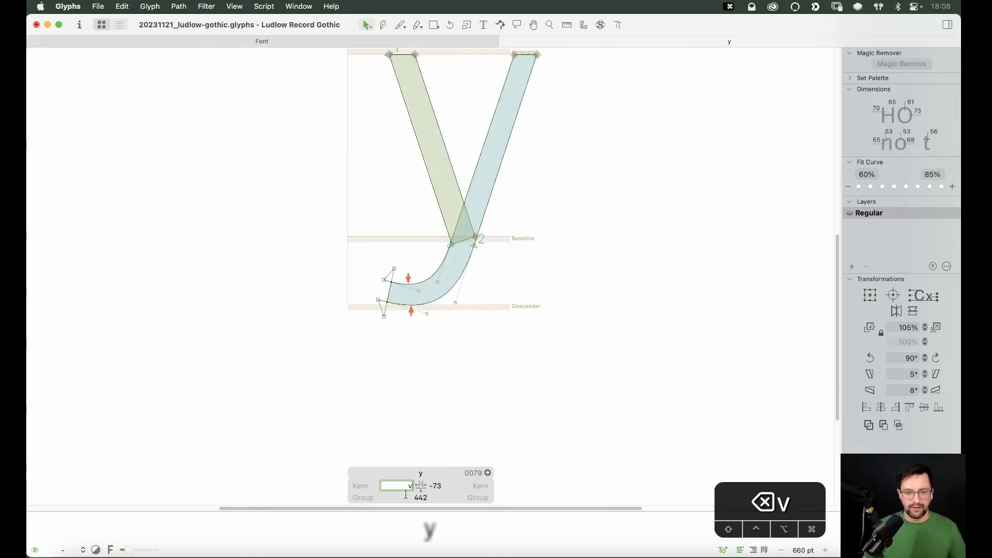
key(Tab)
text(v)
key(Tab)
key(Return)
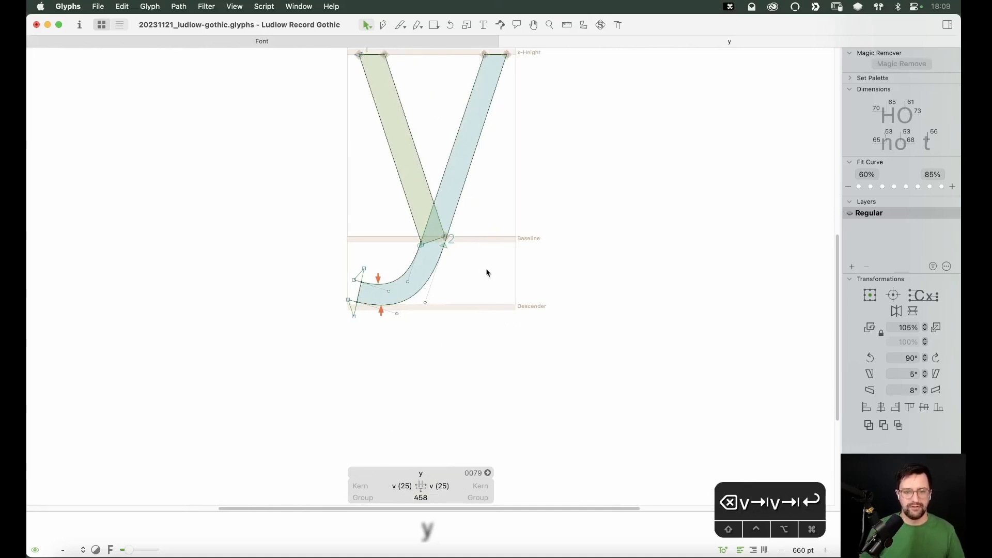
Step: Add the letters d, o, i and l in front of the y to preview the word doily
key(space)
drag(487, 266, 495, 354)
key(t)
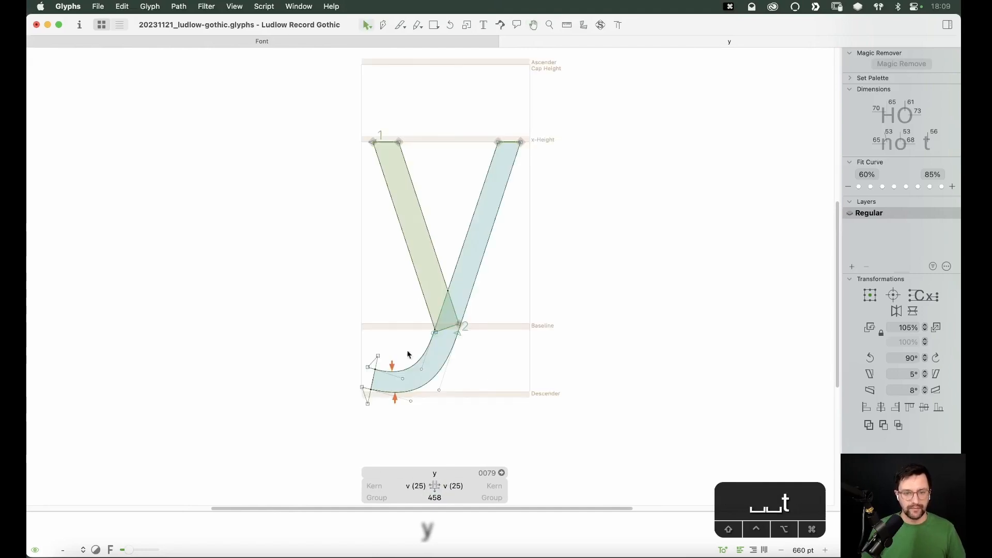
key(super+minus)
key(super+minus)
text(d)
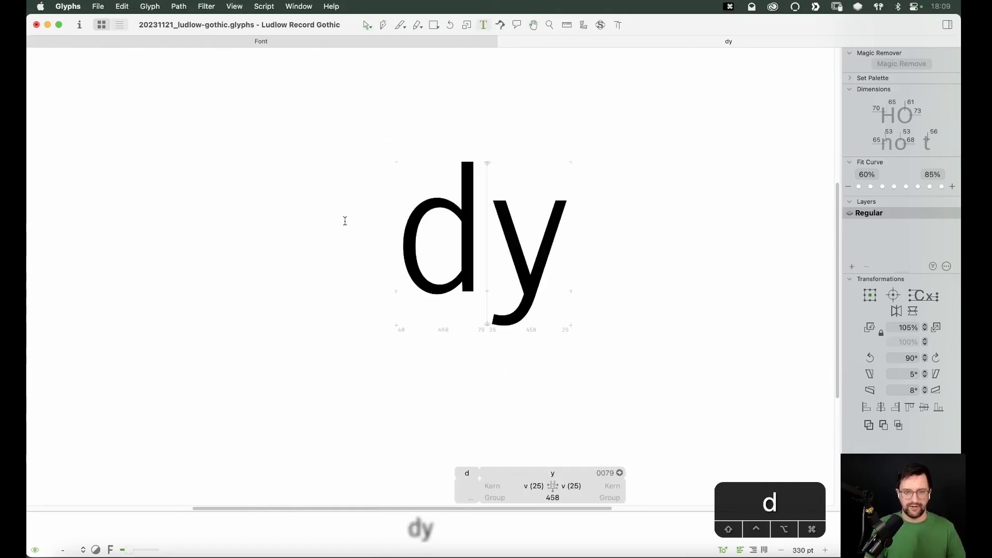
text(ai)
key(BackSpace)
key(BackSpace)
text(oil)
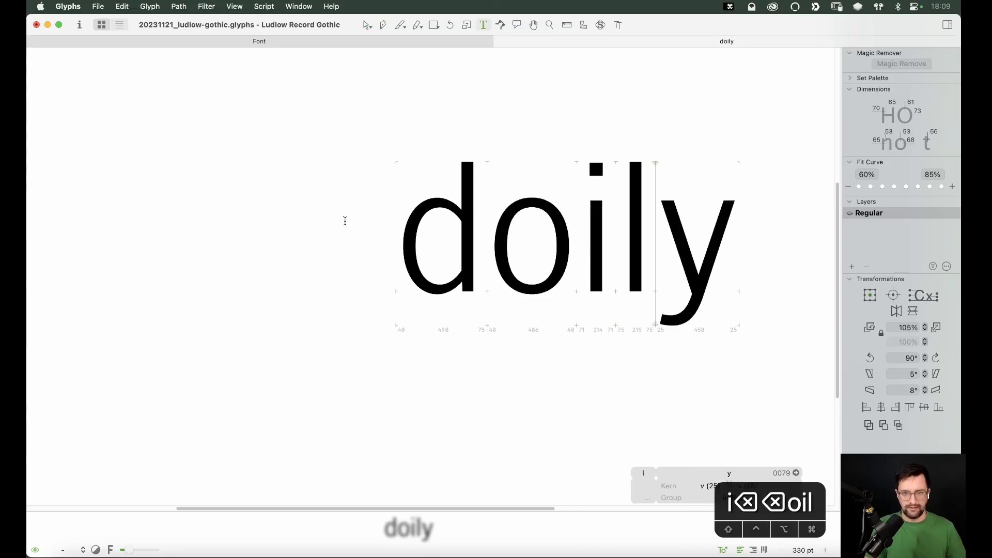
Step: Change the preview word from doily to dolly and add a p after the y, giving dollyp
text(l)
key(BackSpace)
key(BackSpace)
key(BackSpace)
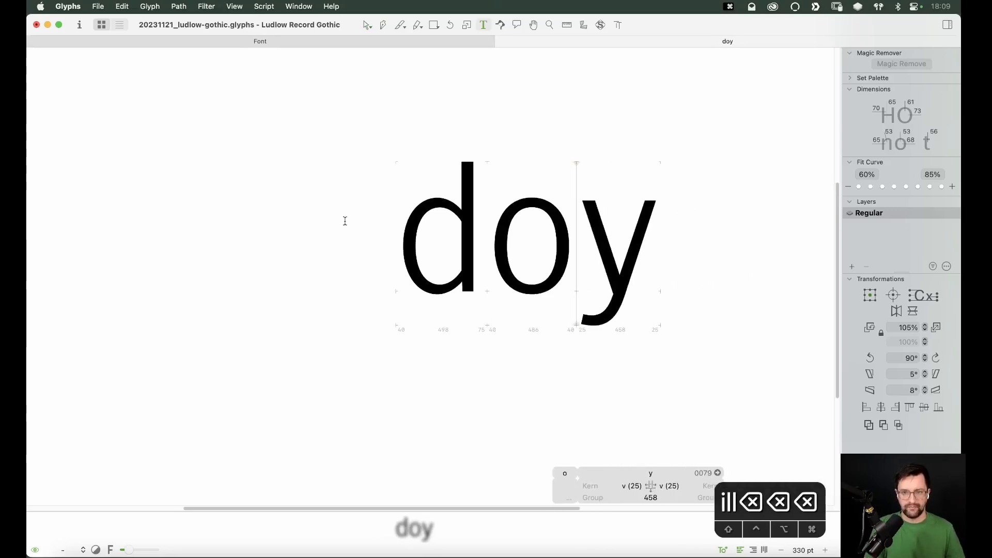
text(ll)
key(space)
drag(753, 281, 573, 322)
key(t)
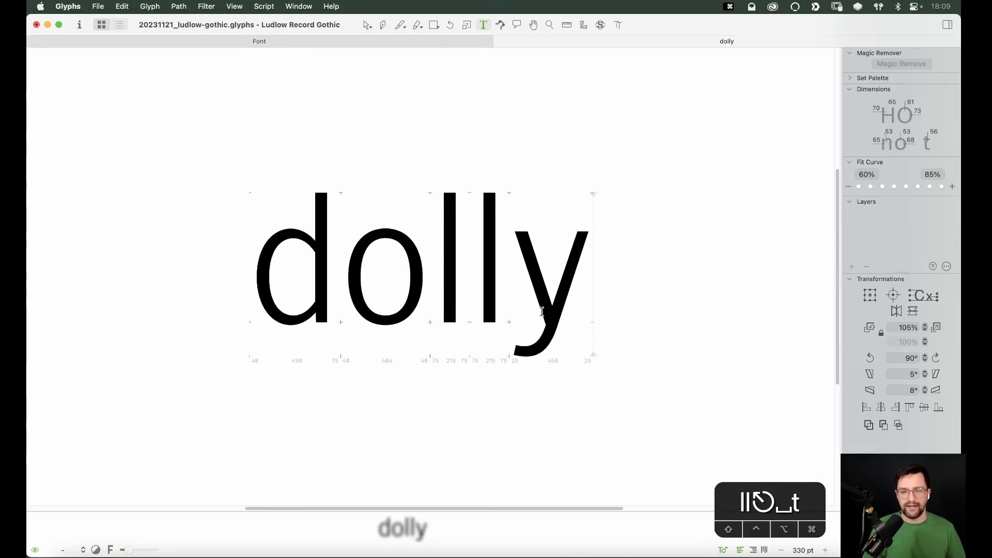
text(p)
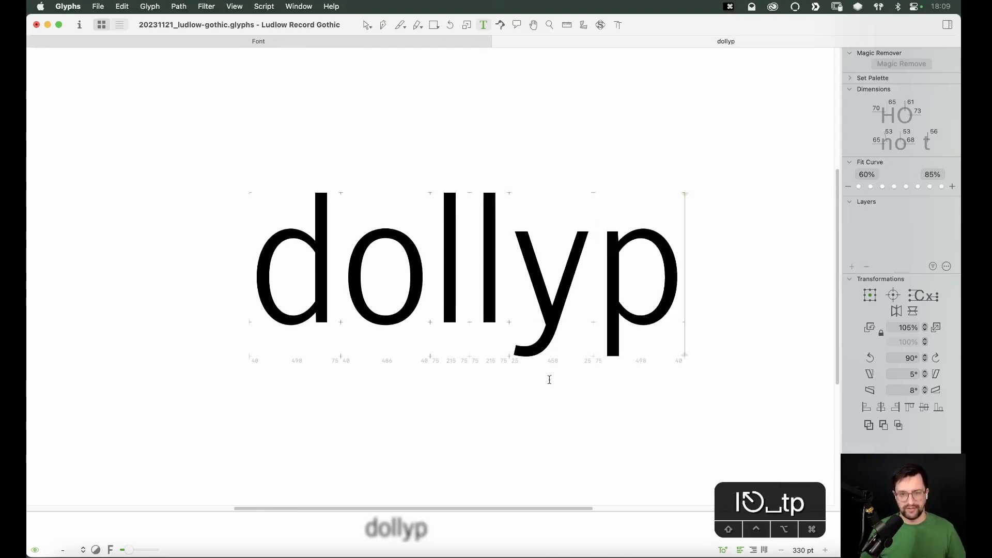
Step: Open the y and shift all its tail and terminal nodes slightly down and left, lowering the hook into the descender zone
key(Escape)
key(z)
click(600, 323)
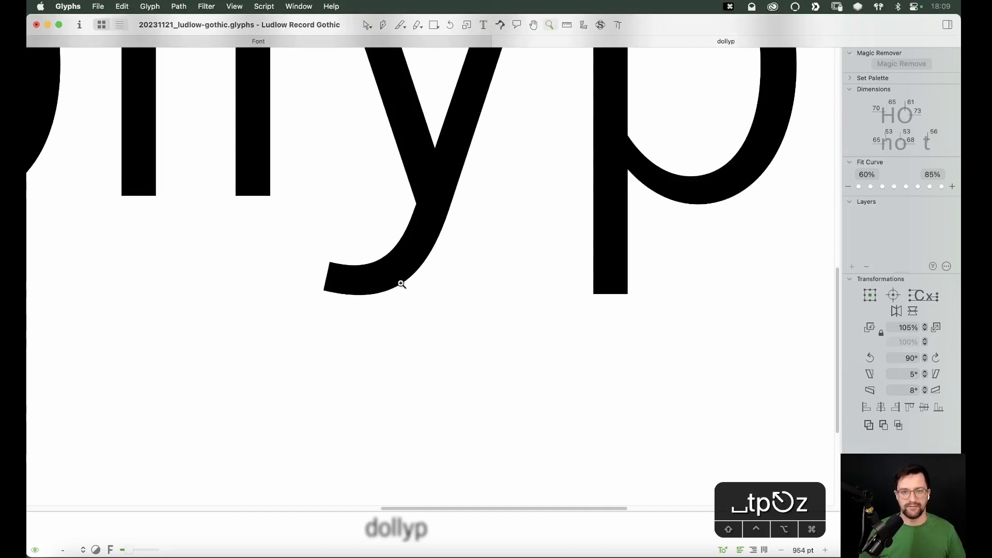
key(v)
double_click(424, 247)
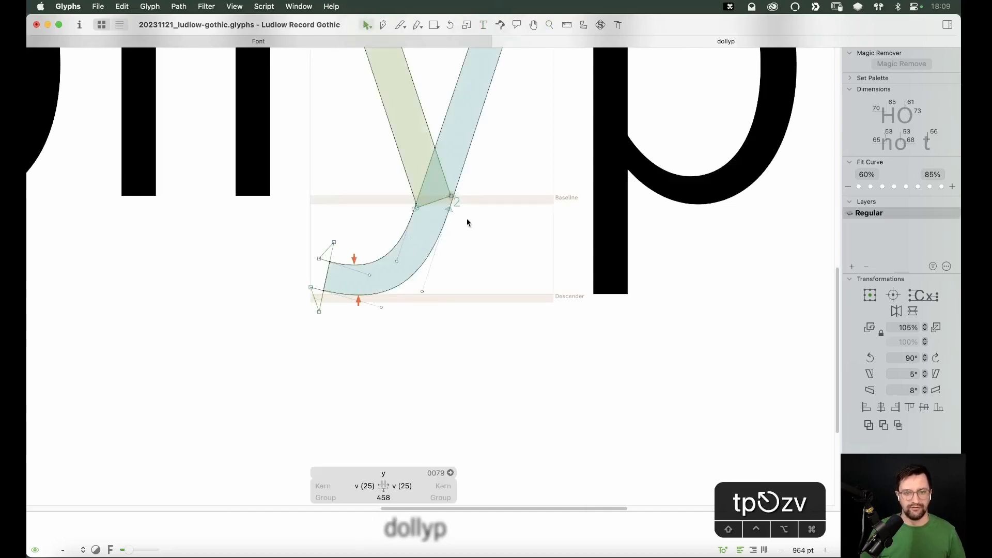
key(z)
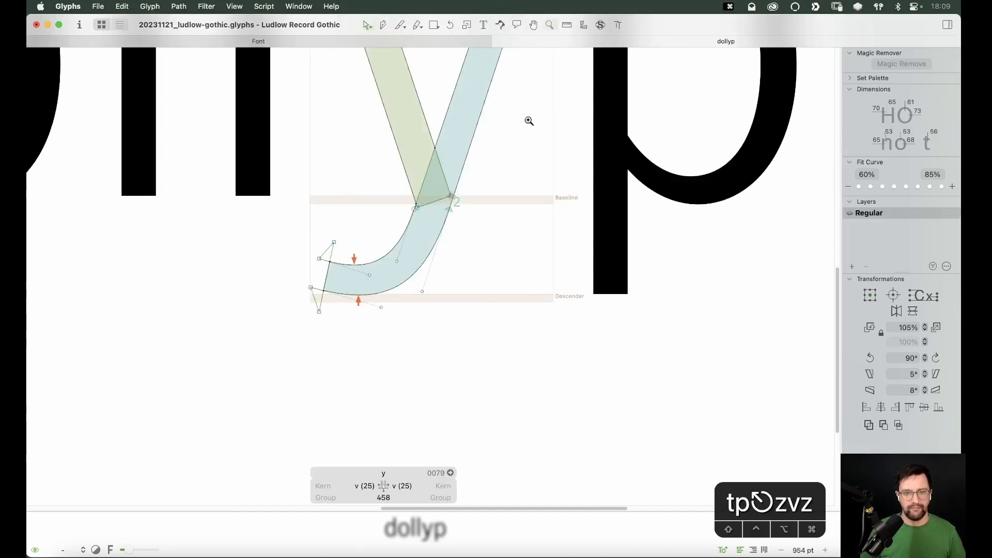
click(284, 263)
key(v)
click(501, 187)
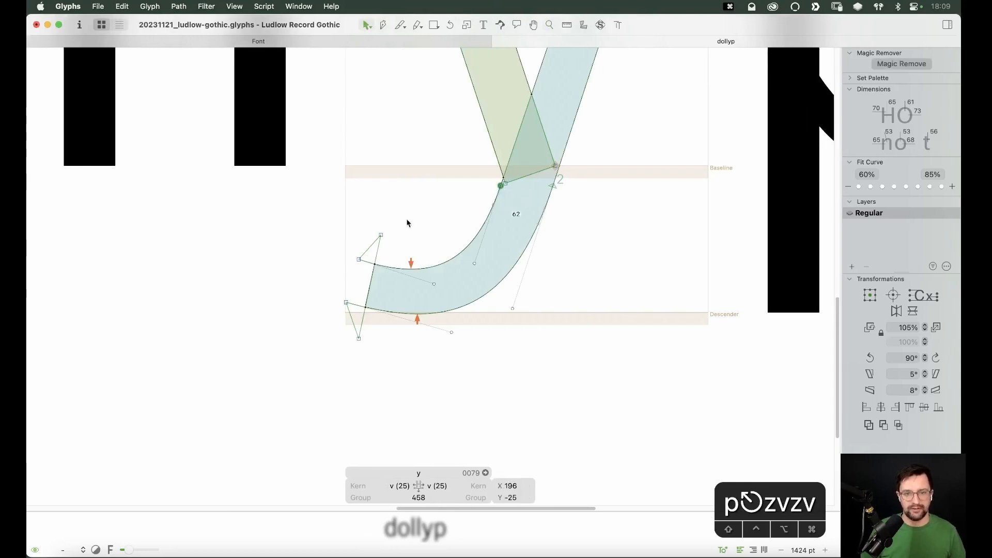
drag(318, 210, 548, 368)
drag(512, 308, 506, 319)
click(544, 300)
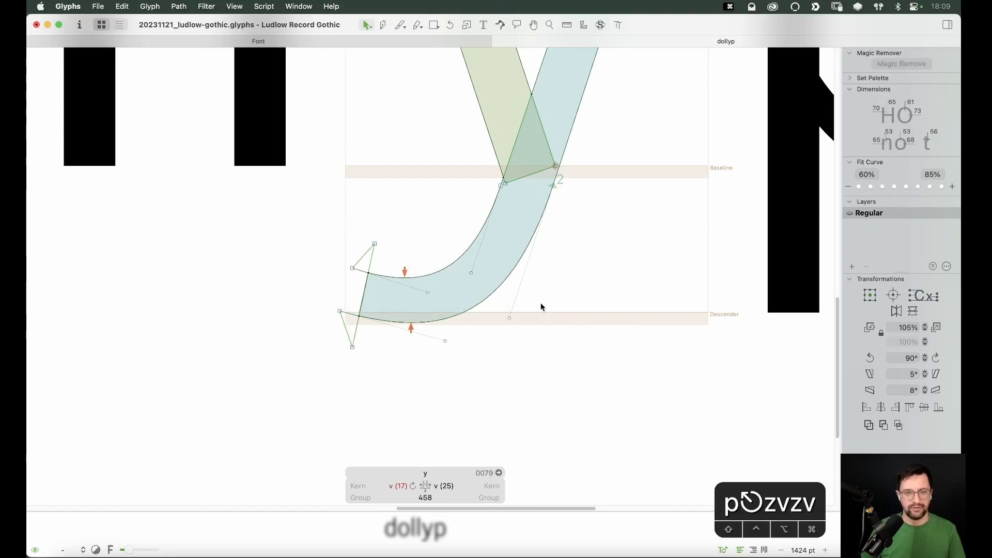
Step: Update the metrics of the y to match its v sidebearing keys and preview the word at a smaller size
key(super+minus)
key(super+minus)
key(super+minus)
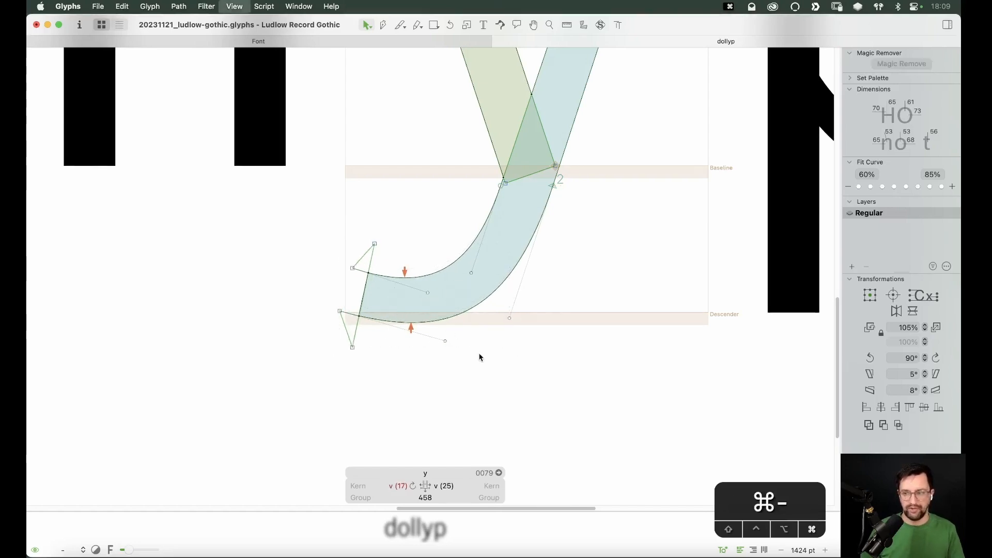
key(ctrl+super+m)
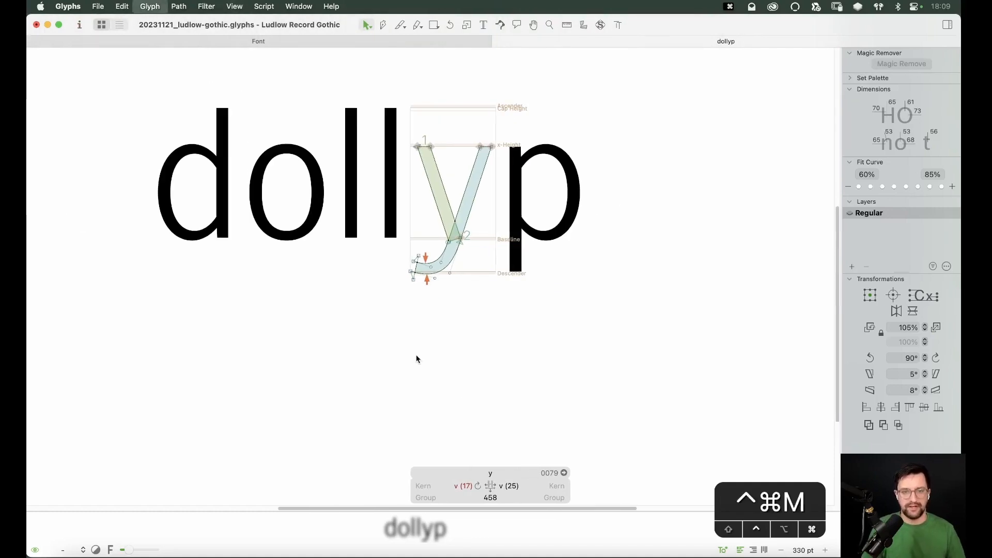
key(super+minus)
key(space)
drag(508, 244, 516, 273)
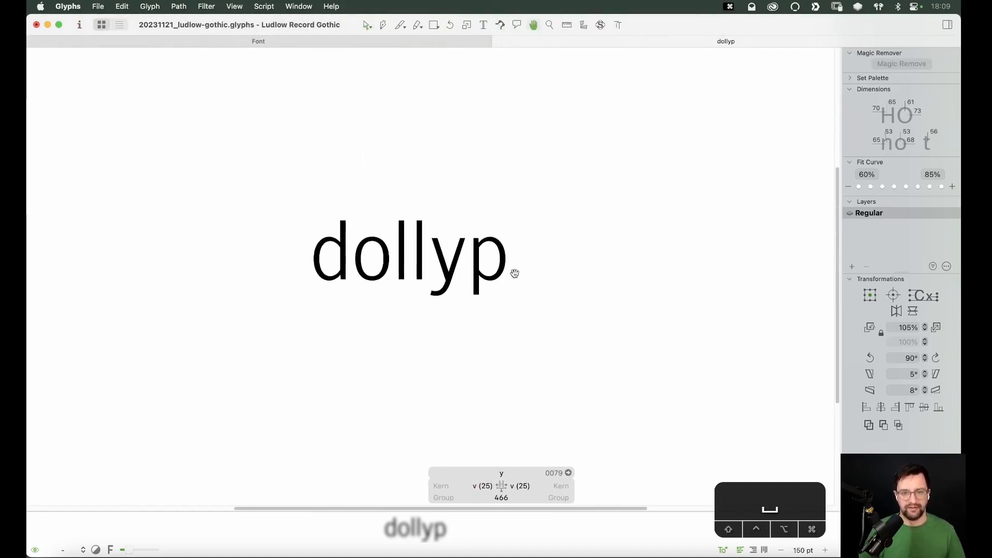
Step: Select the y's tail and terminal nodes with their handles and shift them slightly up and right
key(z)
drag(498, 225, 388, 339)
drag(528, 210, 308, 398)
key(v)
drag(296, 364, 374, 229)
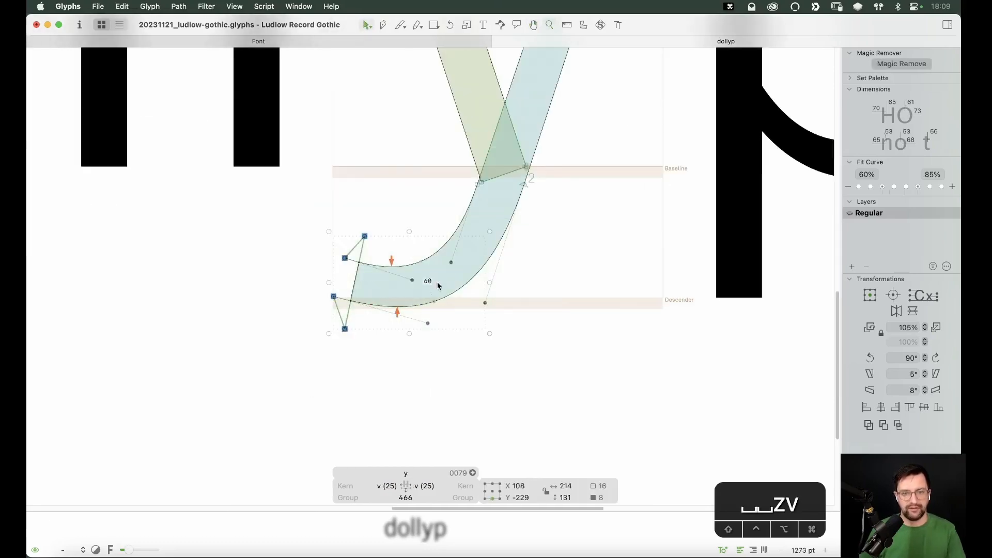
drag(453, 265, 455, 261)
click(547, 244)
Step: Preview the word dollyp at decreasing sizes to compare the y's tail with the neighbouring letters
key(space)
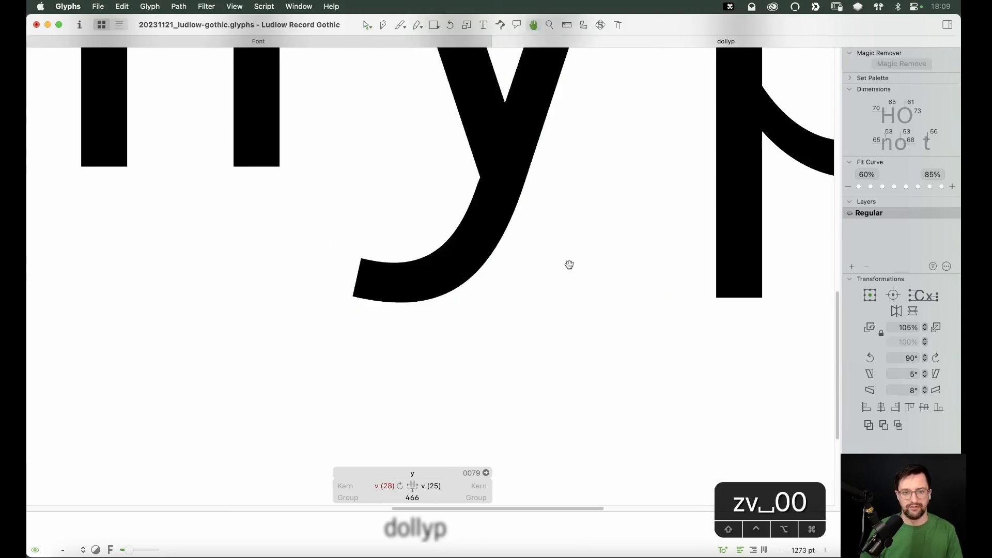
key(super+minus)
key(super+minus)
key(super+minus)
key(t)
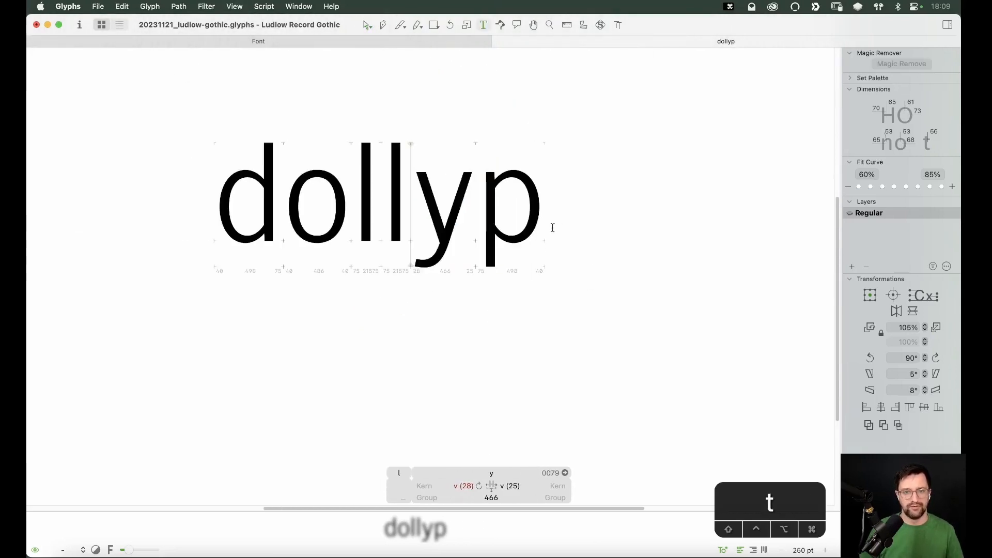
key(Escape)
key(super+minus)
key(super+minus)
key(super+minus)
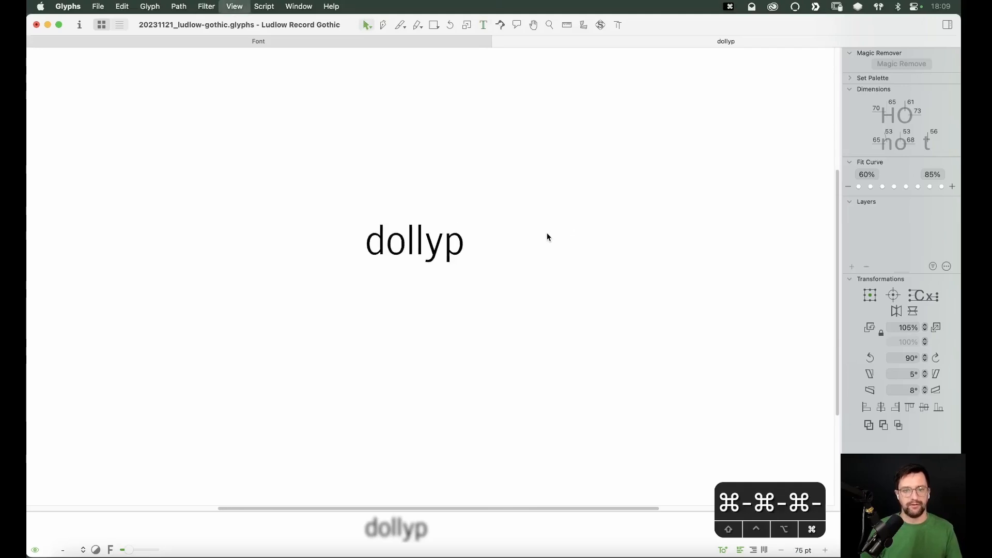
Step: Open the y in the small preview and update its metrics to its v sidebearing keys
double_click(437, 254)
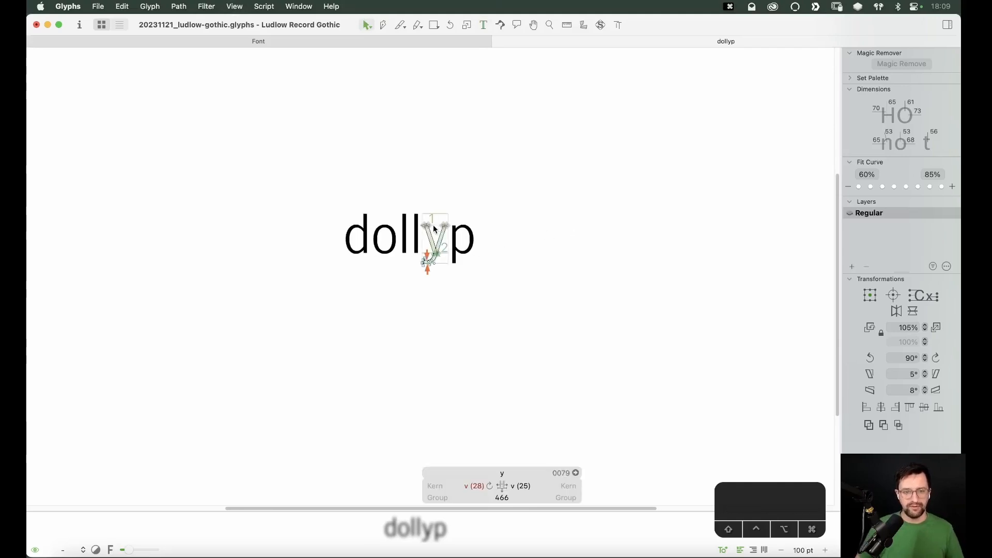
key(ctrl+super+m)
key(t)
key(Escape)
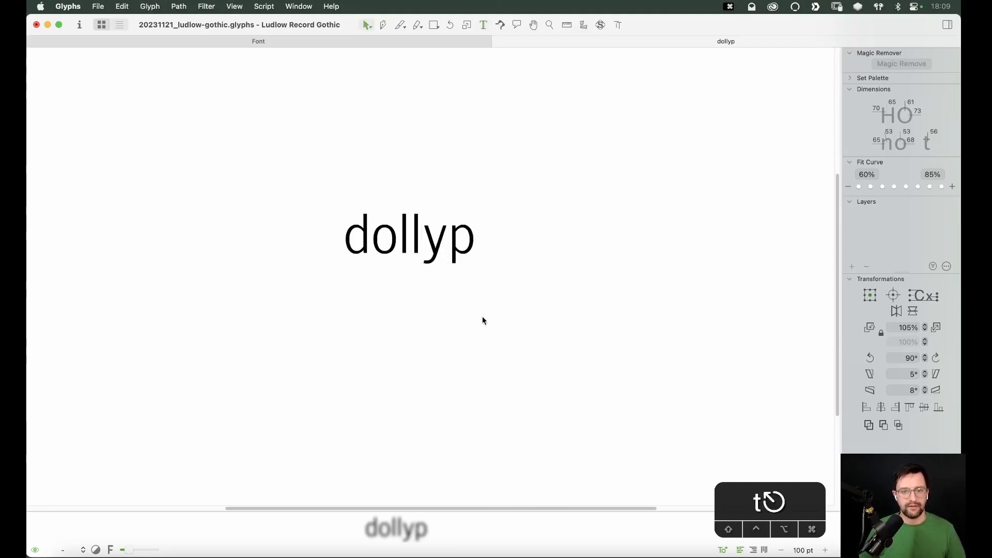
Step: Judge the y's colour and spacing in dollyp at 50 pt and again closer up
key(super+minus)
key(space)
drag(429, 288, 472, 302)
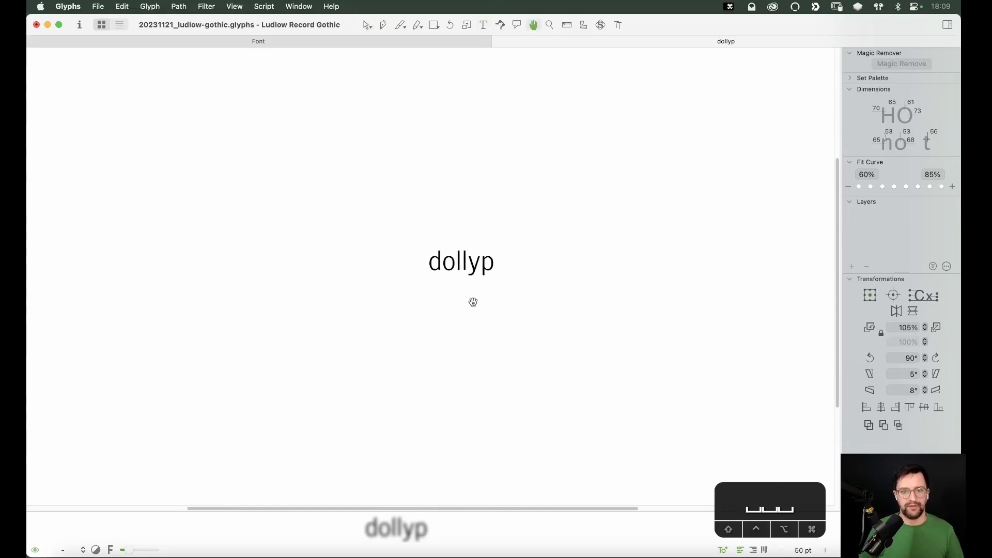
key(z)
drag(519, 211, 334, 348)
key(v)
key(space)
drag(540, 290, 478, 306)
Step: Open the image glyph and examine the lowercase v, w and y in the scanned alphabet
click(362, 39)
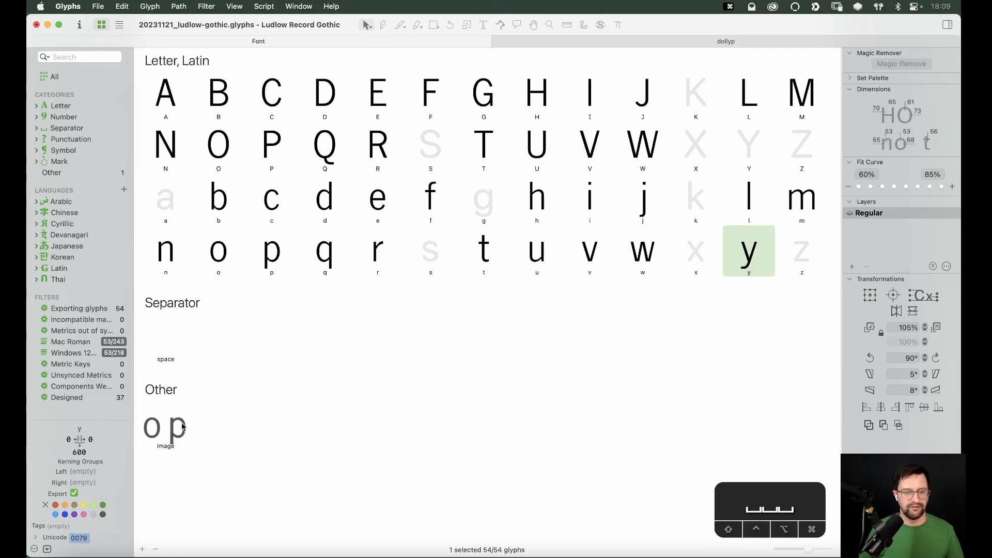
click(181, 426)
double_click(181, 425)
key(space)
drag(347, 295, 478, 473)
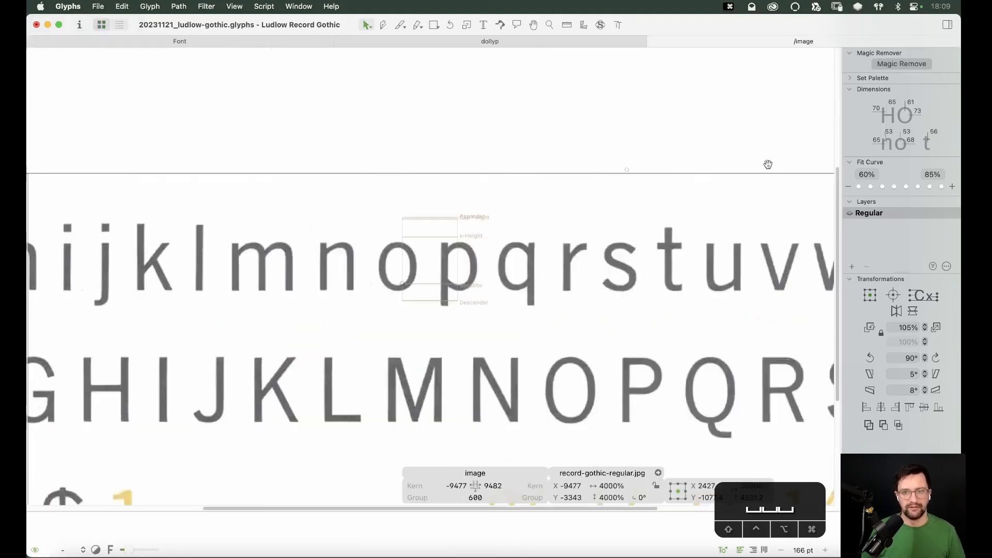
drag(781, 246, 578, 243)
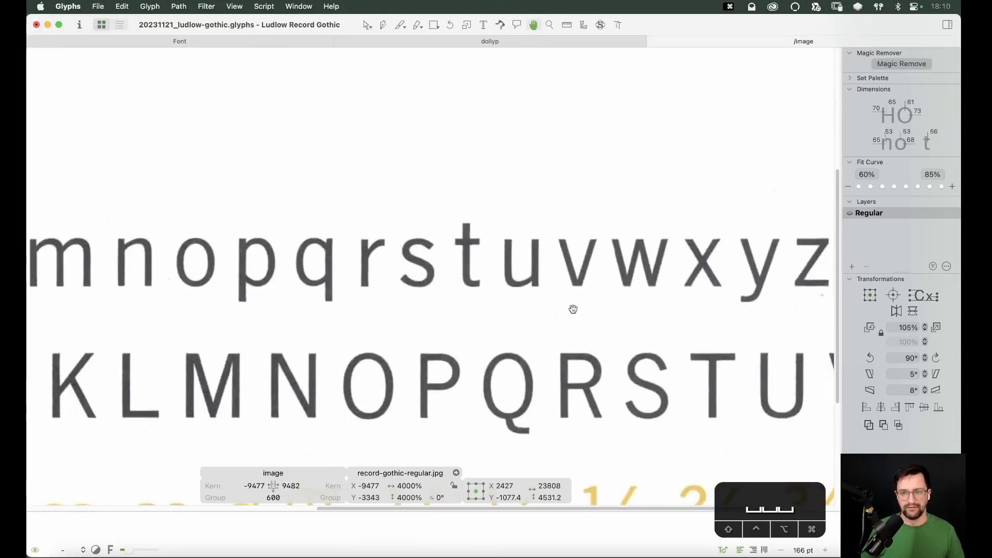
Step: Return to dollyp, open the y and pull the left diagonal's lower right node inside the right stroke near the baseline
click(567, 37)
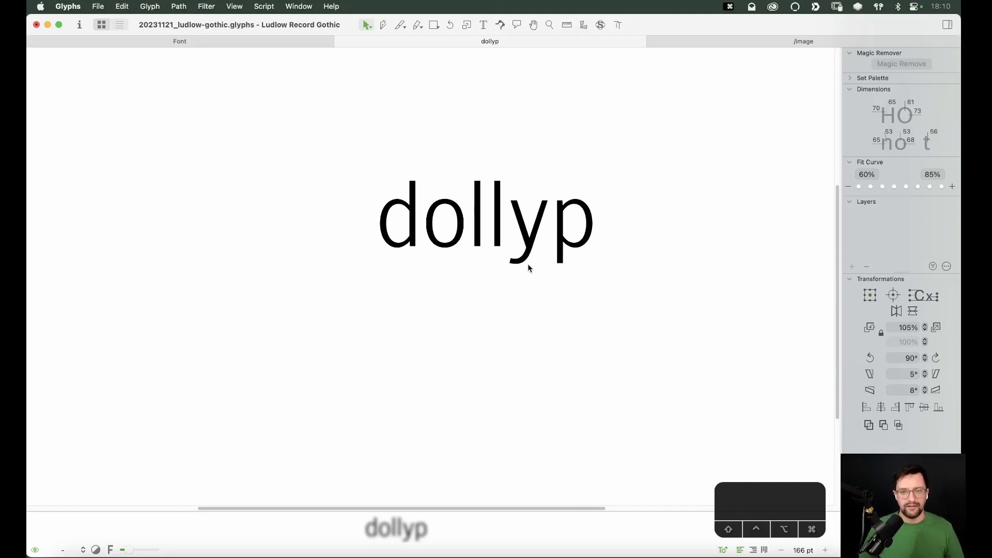
key(z)
click(569, 167)
key(v)
double_click(476, 254)
key(z)
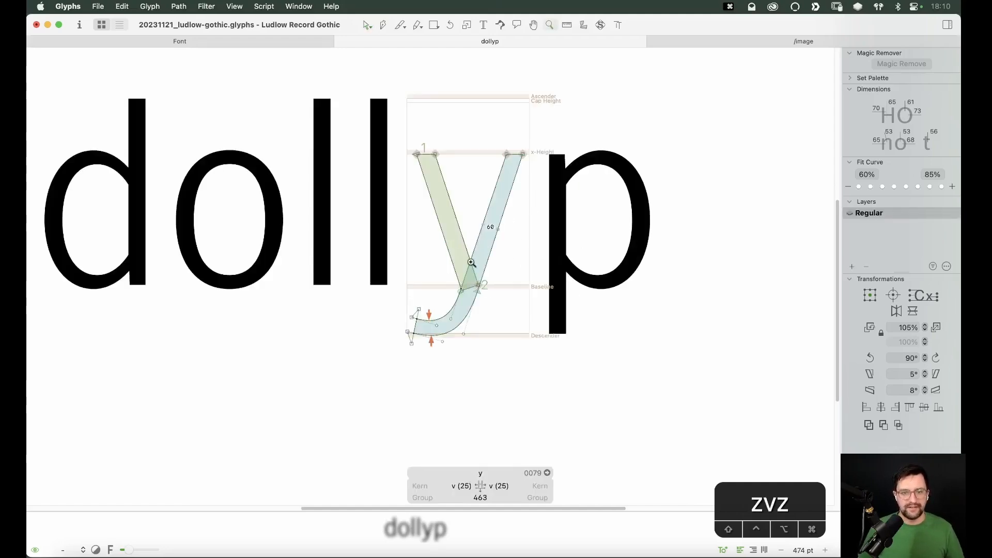
click(471, 262)
key(v)
drag(476, 304, 571, 306)
Step: Preview the word dollyp and inspect the y's junction at the baseline up close
key(super+minus)
key(super+minus)
key(super+minus)
key(super+minus)
key(space)
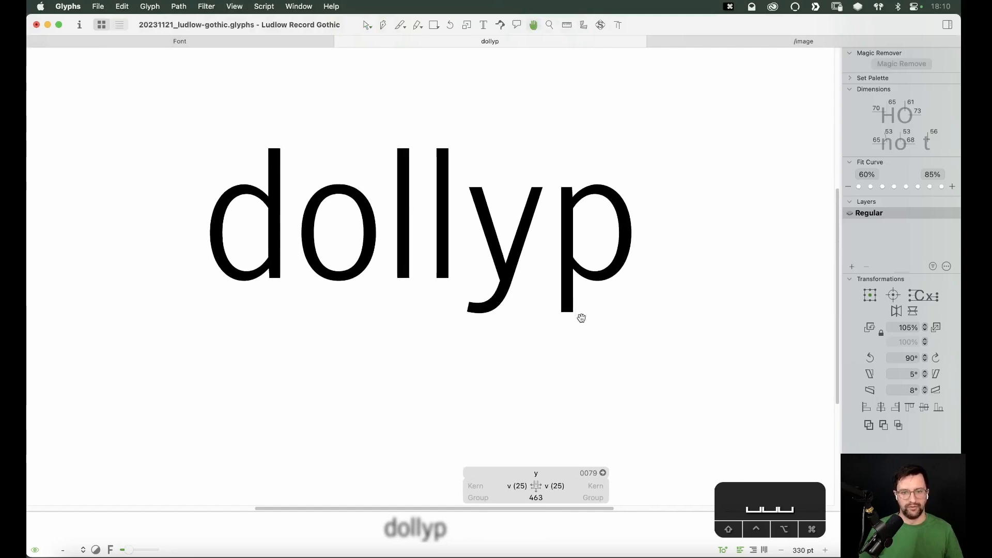
key(z)
drag(538, 215, 455, 334)
key(v)
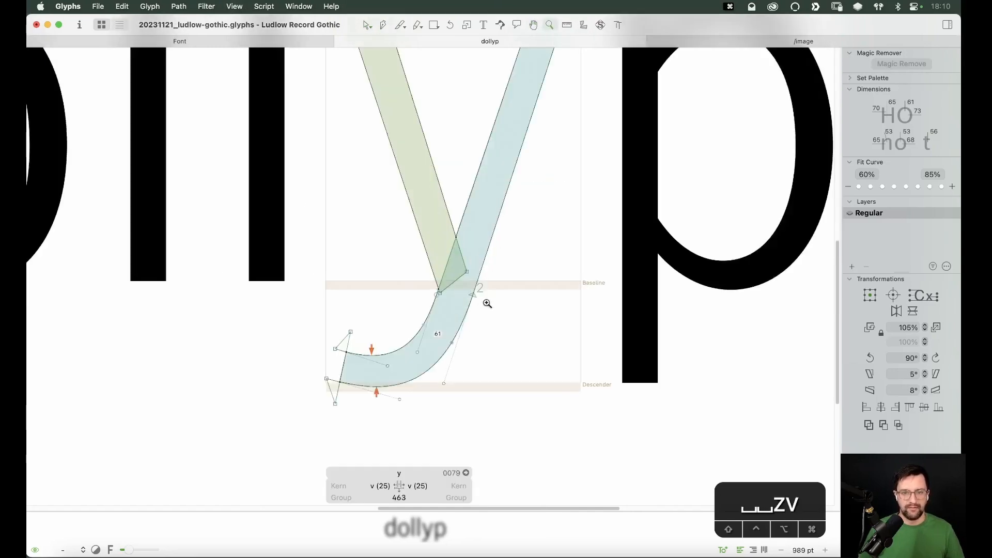
click(453, 284)
drag(454, 286, 544, 329)
key(super+minus)
key(super+minus)
key(super+minus)
key(space)
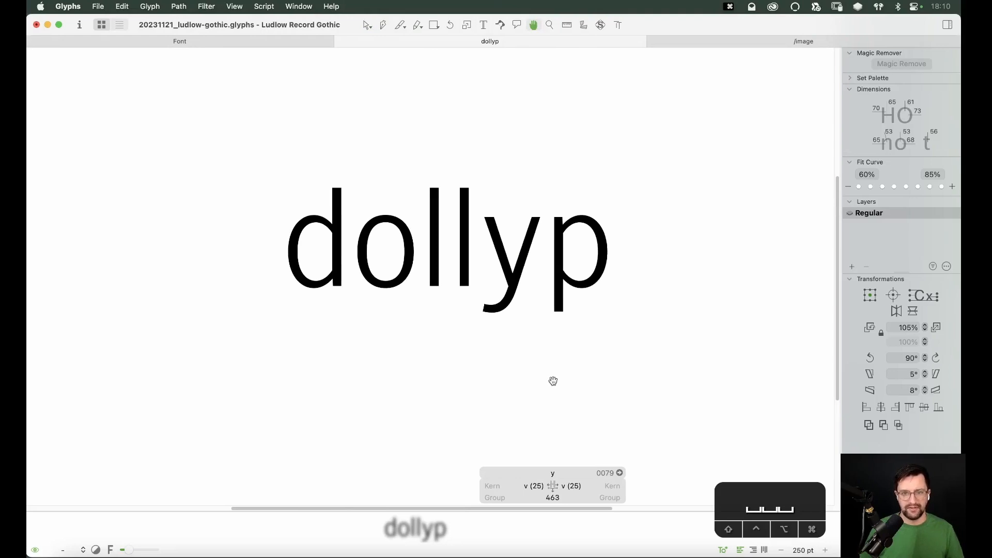
Step: Close the dollyp tab and copy the record-gothic-regular.jpg scan into the uppercase Y glyph
key(super+w)
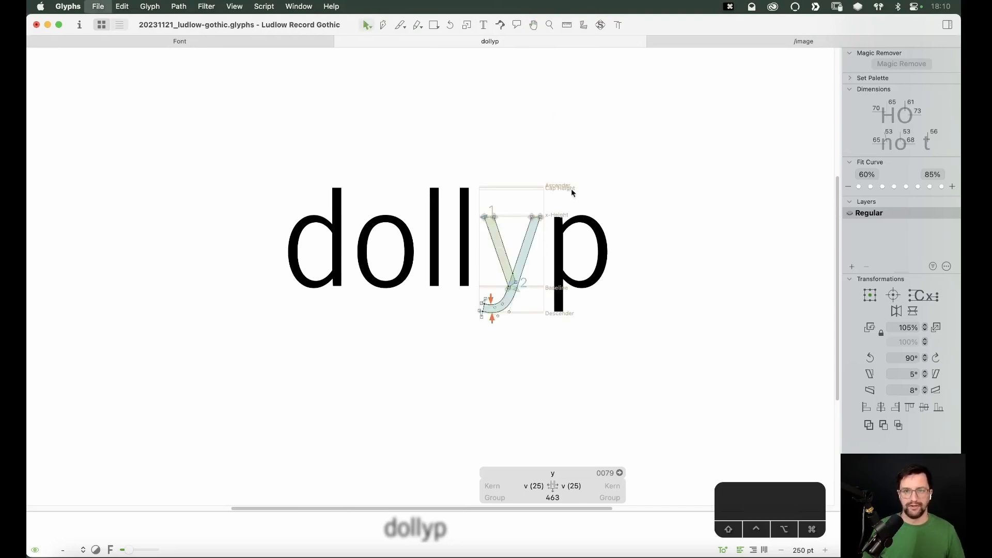
key(super+minus)
key(super+minus)
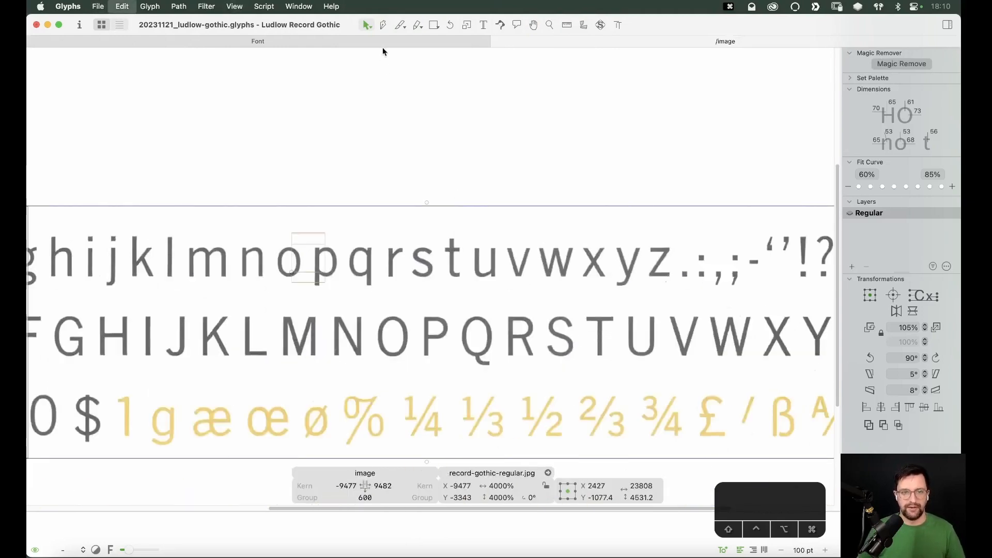
click(391, 41)
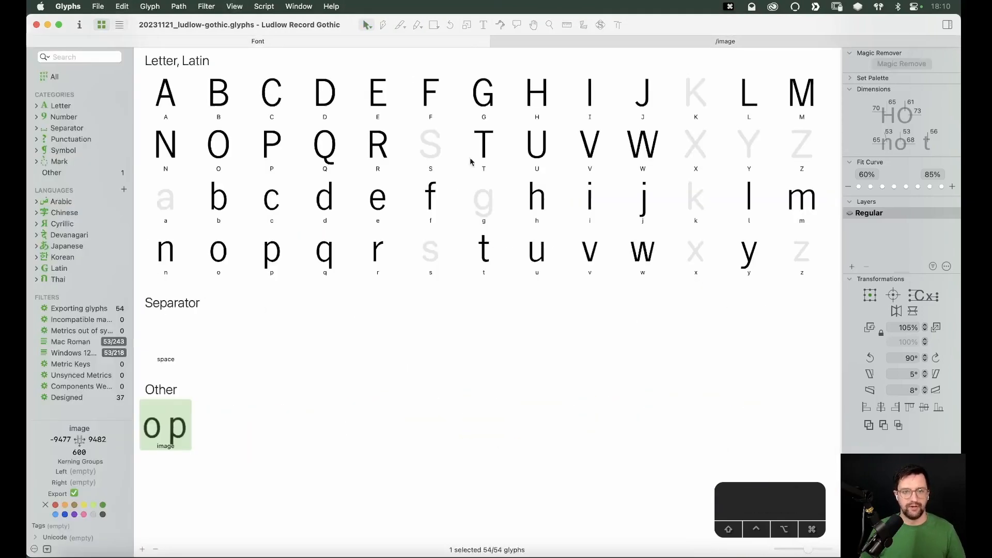
double_click(744, 147)
key(super+v)
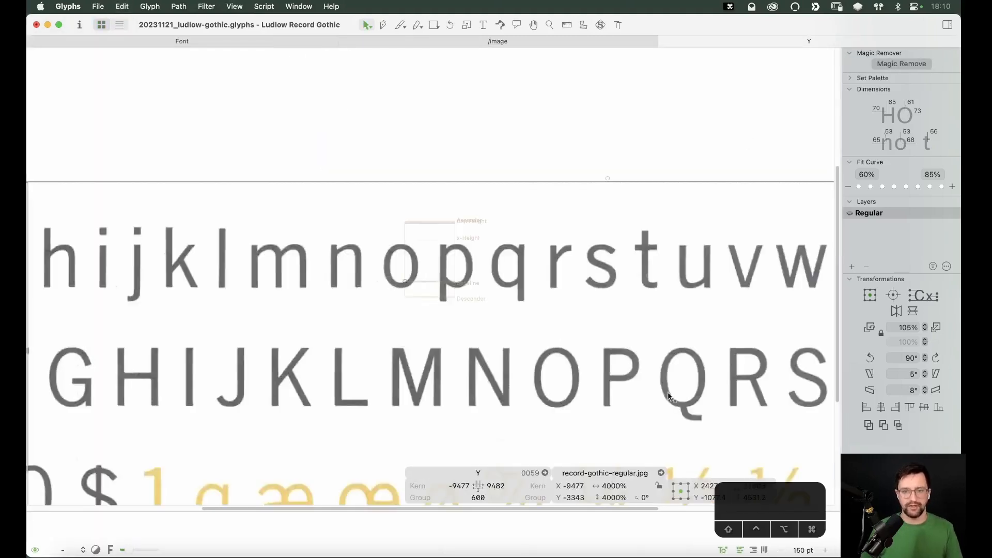
Step: Position the scan so its uppercase Y sits between the glyph's baseline and cap height, at X -18612 and Y -1848, and lock the image
drag(343, 291, 302, 277)
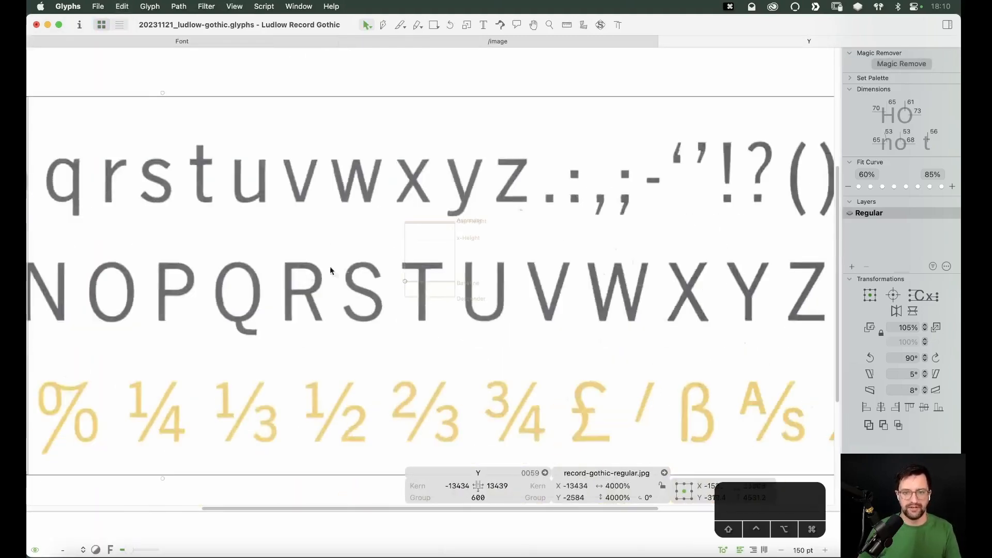
drag(709, 288, 461, 255)
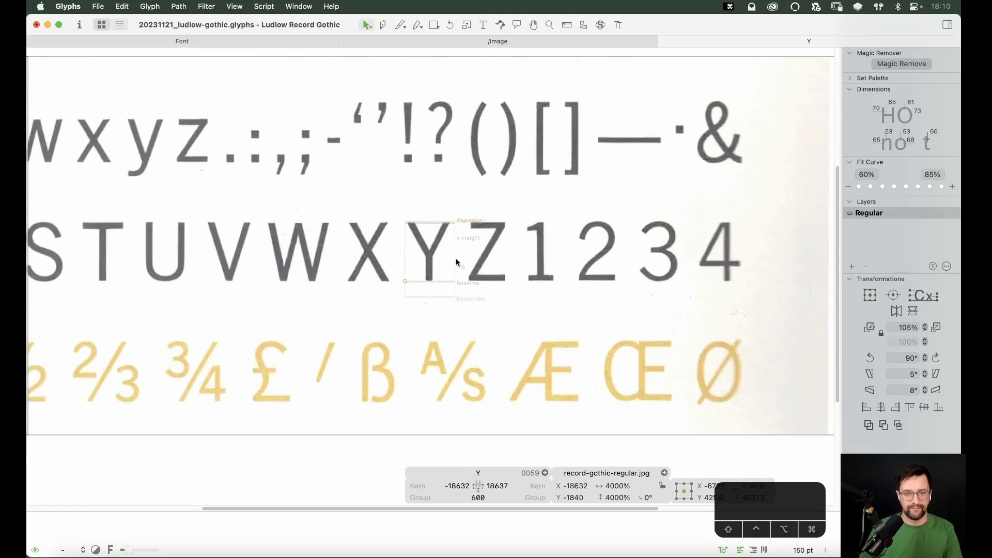
key(super+equal)
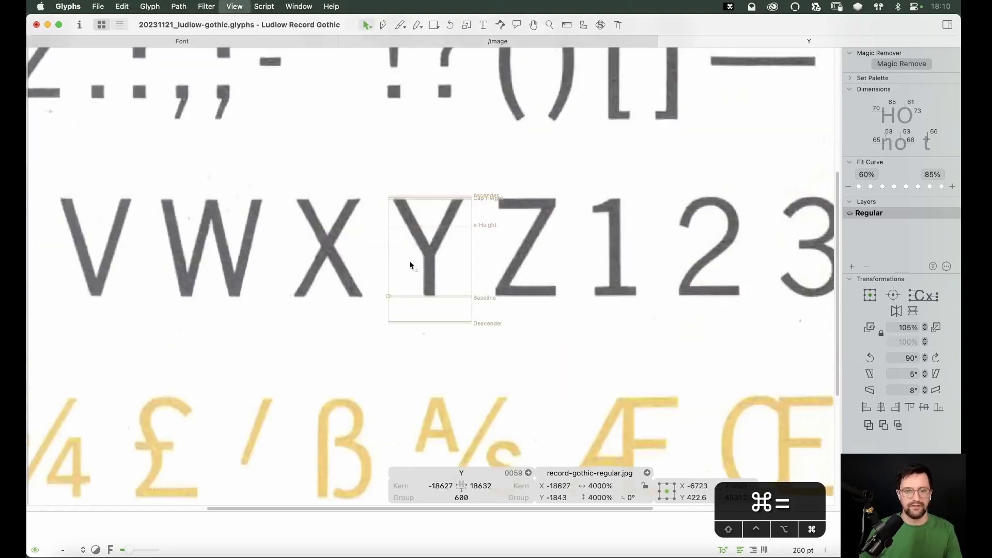
key(super+equal)
key(super+equal)
key(super+equal)
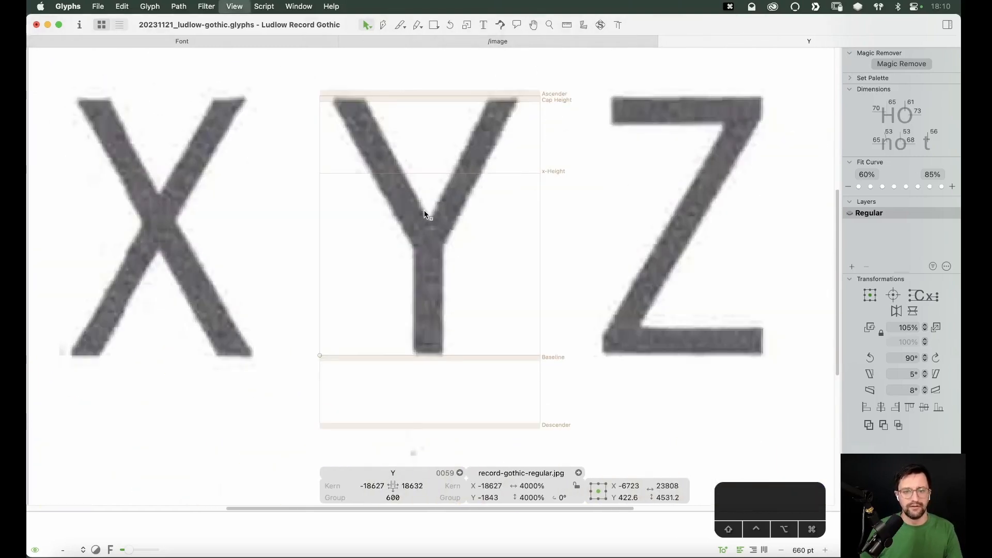
key(shift+Down)
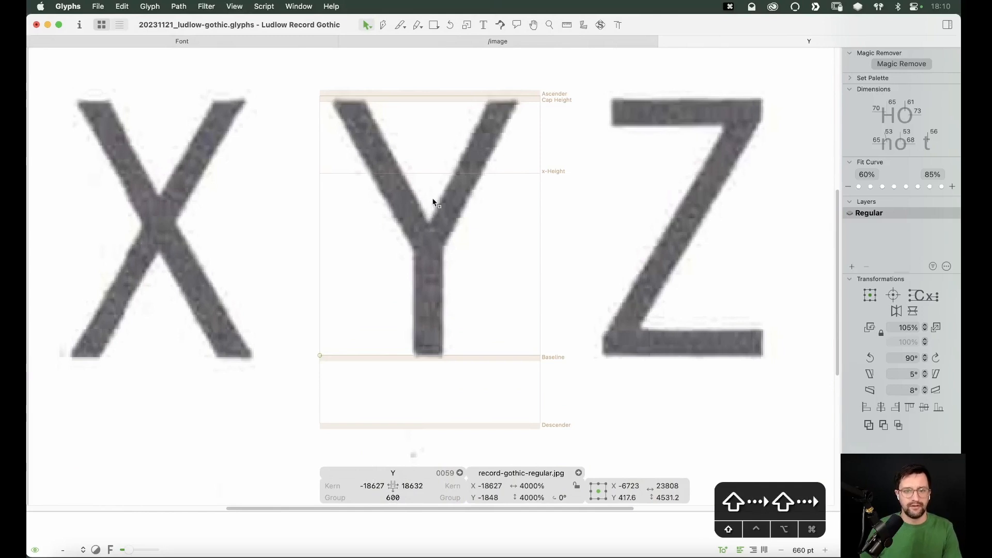
key(shift+Right)
key(shift+Right)
key(shift+Right)
right_click(451, 195)
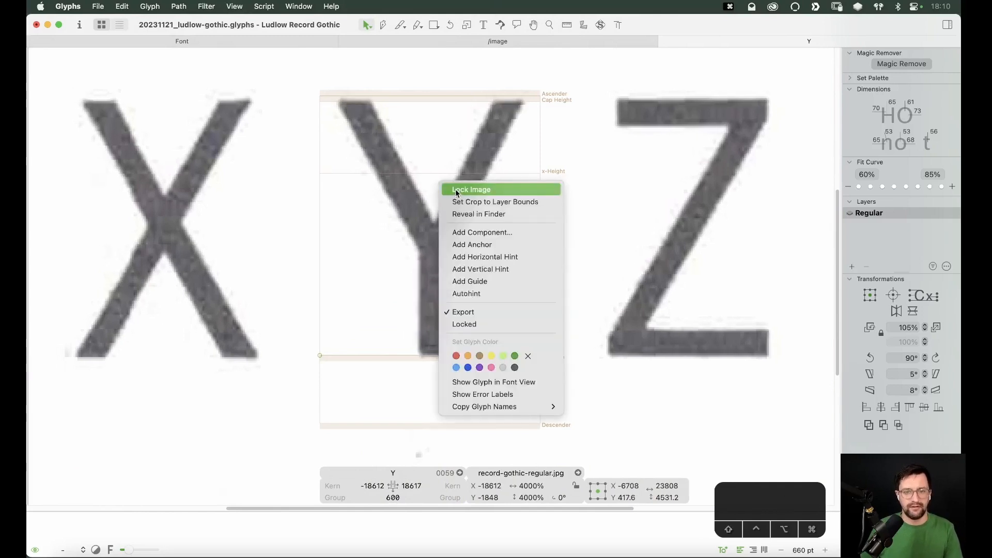
click(446, 190)
Step: Add the uppercase V and I as components in the Y glyph
text(V)
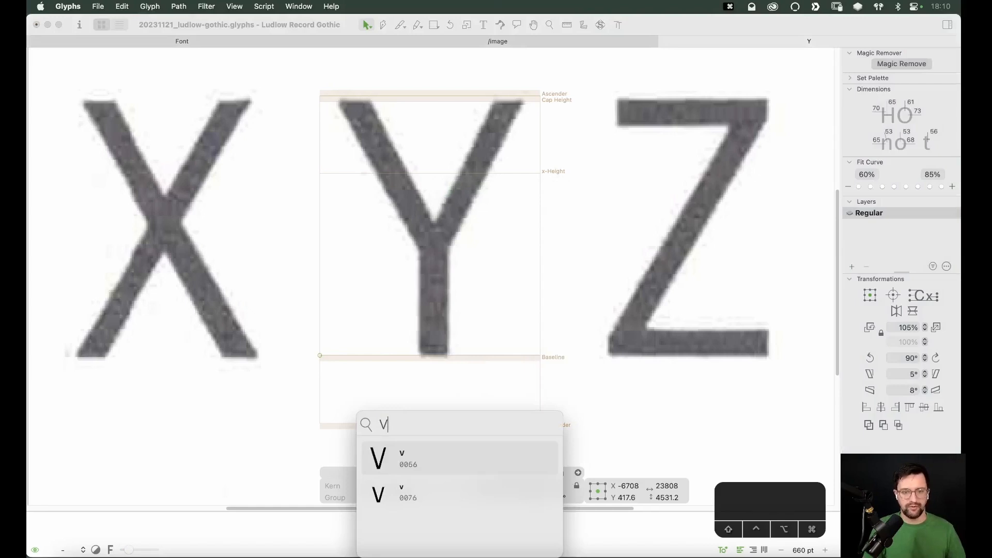
key(Return)
key(super+shift+c)
text(I)
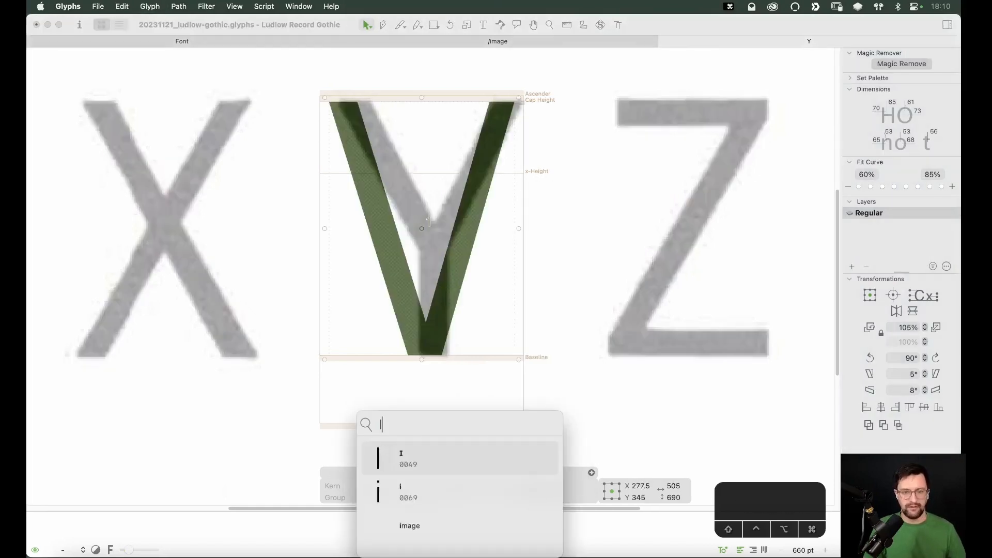
key(Return)
Step: Decompose the I and V components and shorten the I stem from its top to about 315 units high
right_click(568, 135)
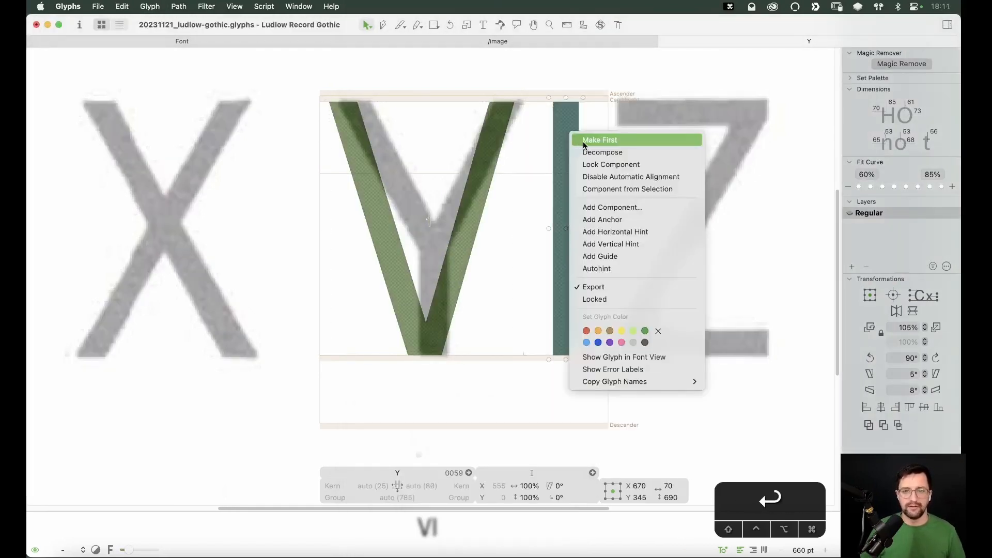
click(578, 151)
drag(545, 96, 579, 239)
click(450, 277)
right_click(451, 278)
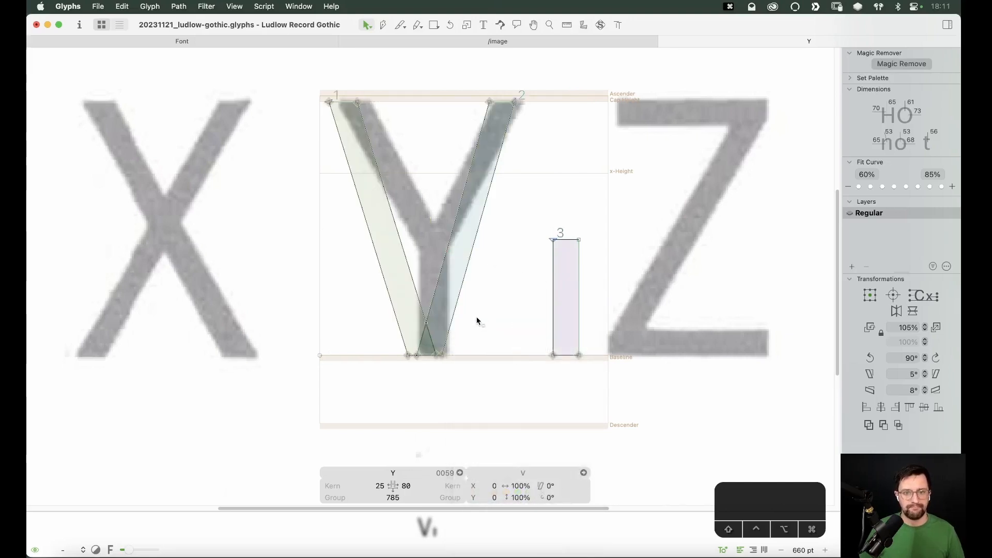
Step: Raise the V diagonals' bottom nodes to Y 293 and move the short stem beneath them to X 307
drag(400, 366, 440, 245)
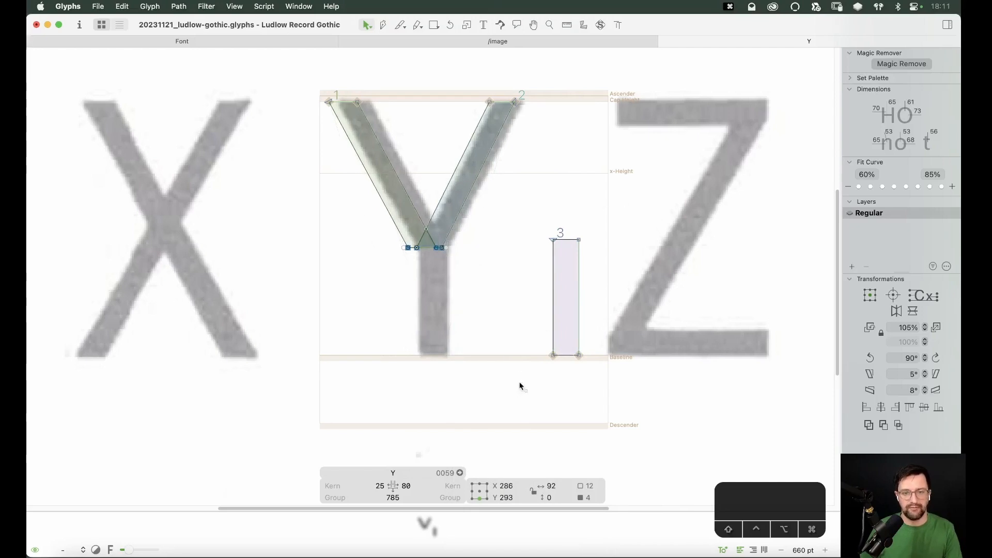
double_click(579, 355)
drag(579, 355, 434, 361)
key(shift+Right)
key(shift+Right)
key(shift+Right)
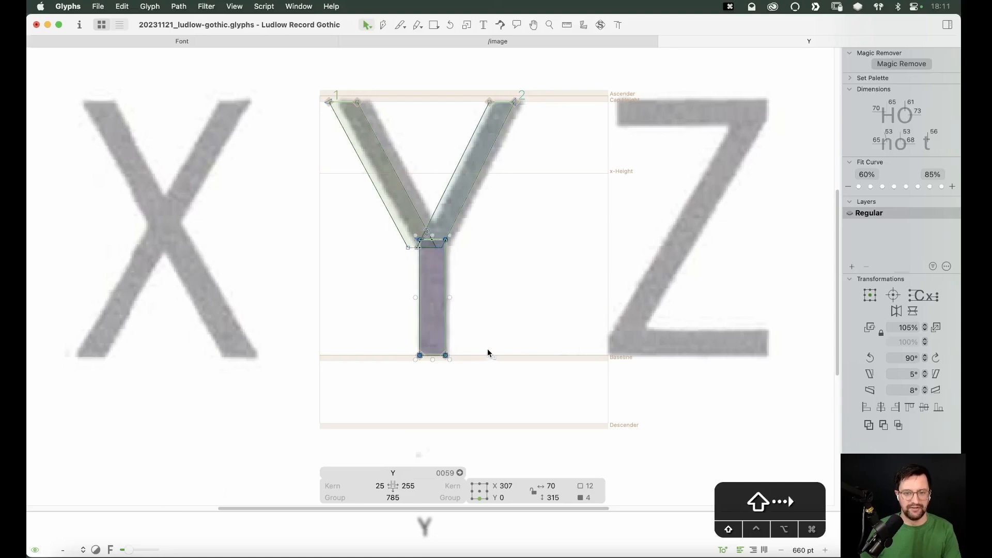
key(Right)
Step: Shift both diagonals right together by 18 units to follow the scanned Y's arms
click(476, 266)
key(z)
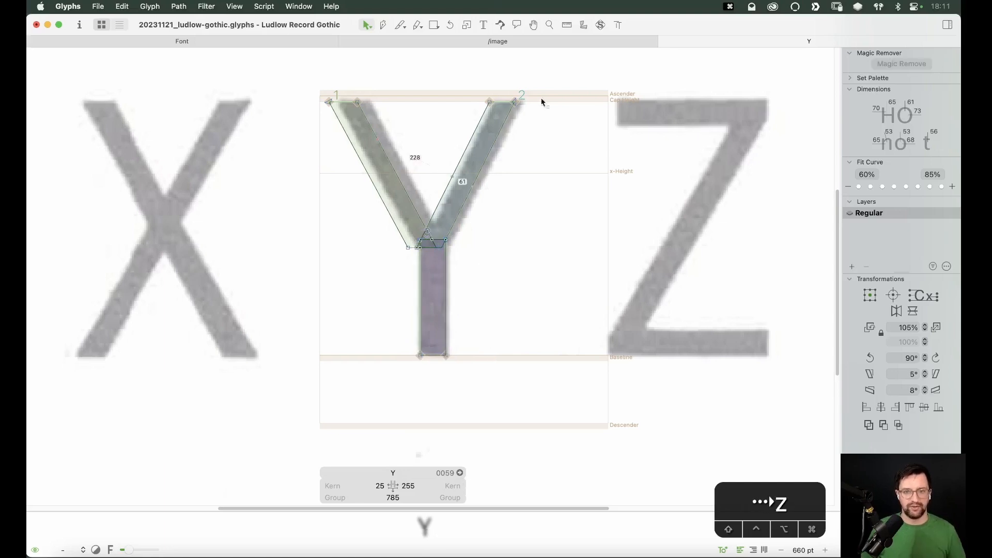
drag(549, 74, 284, 356)
key(v)
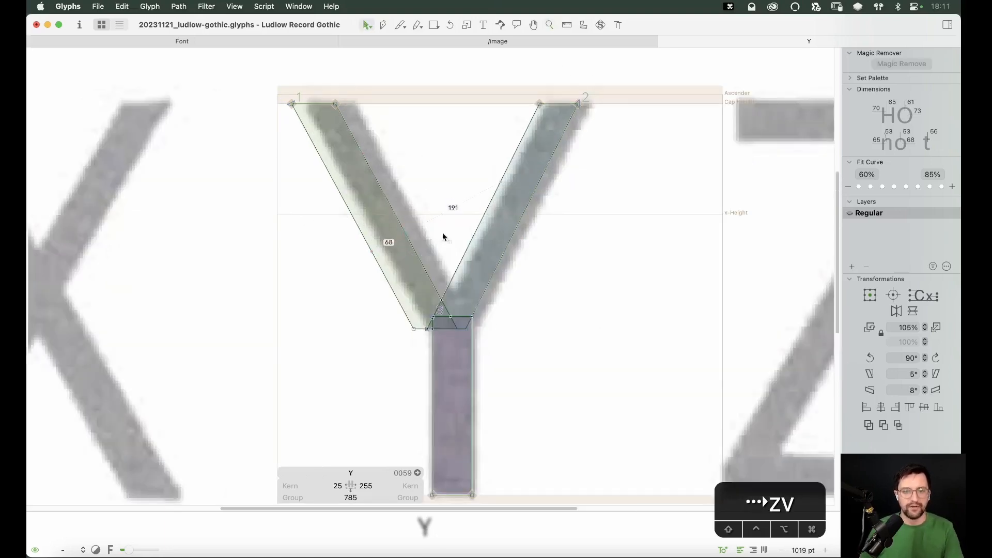
double_click(406, 233)
shift+double_click(479, 229)
key(shift+Right)
key(shift+Right)
key(shift+Right)
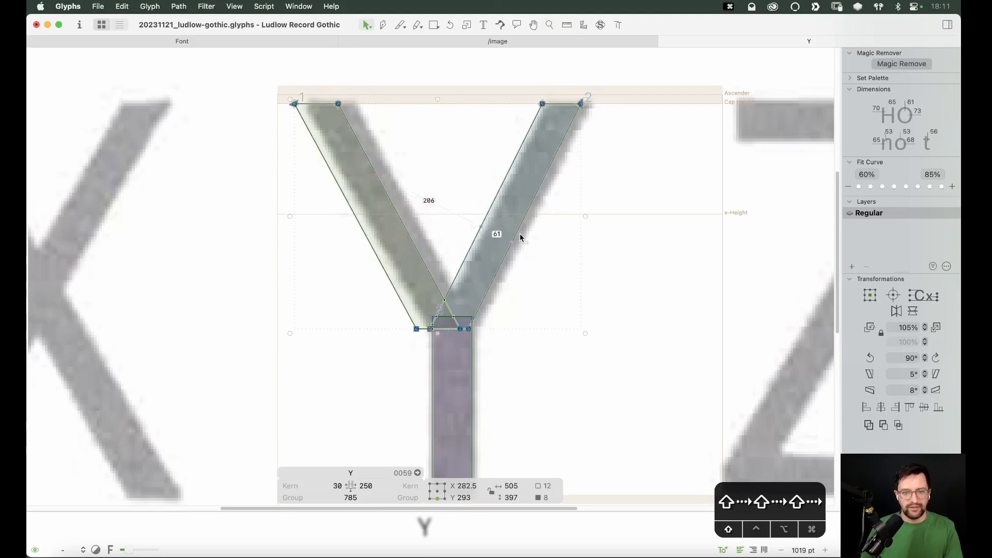
key(shift+Right)
key(Right)
key(Right)
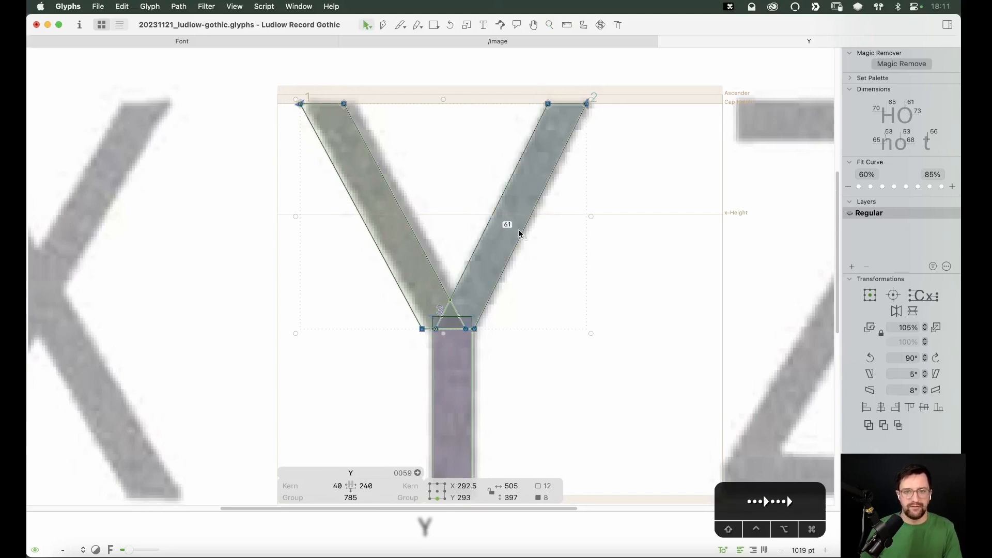
Step: Shift only the left diagonal right by another 11 units to match the scan
click(427, 252)
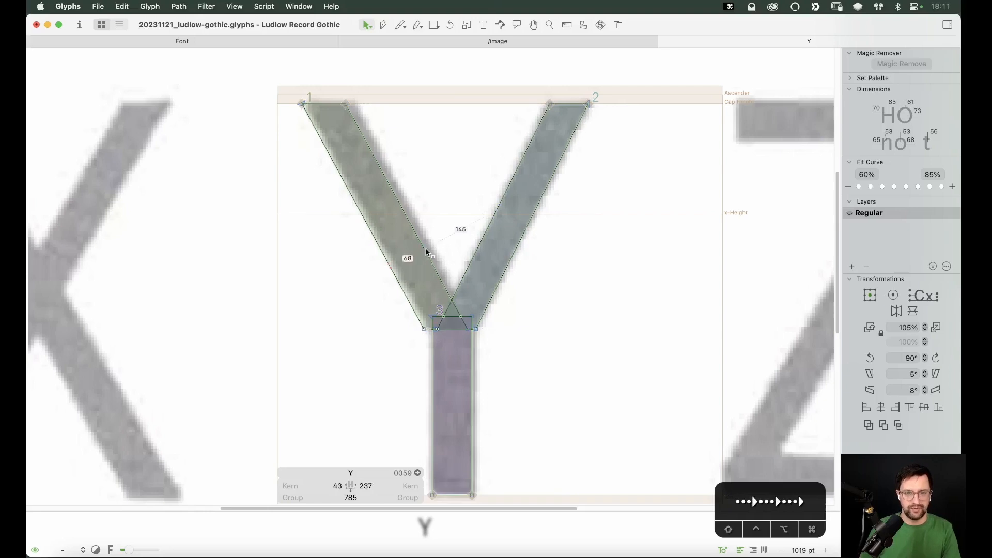
double_click(429, 252)
key(shift+Right)
key(shift+Right)
key(Right)
key(Right)
key(Right)
key(Right)
key(Right)
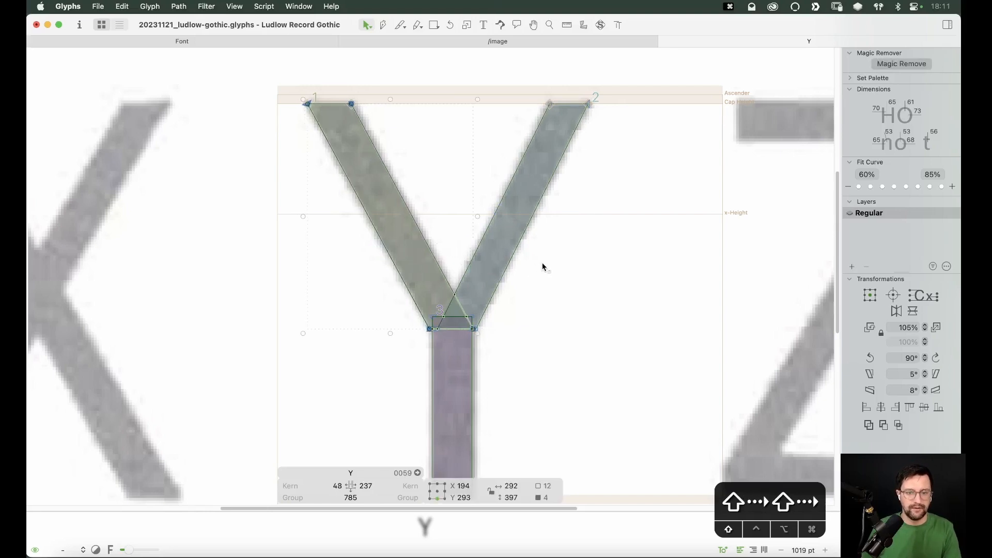
key(Right)
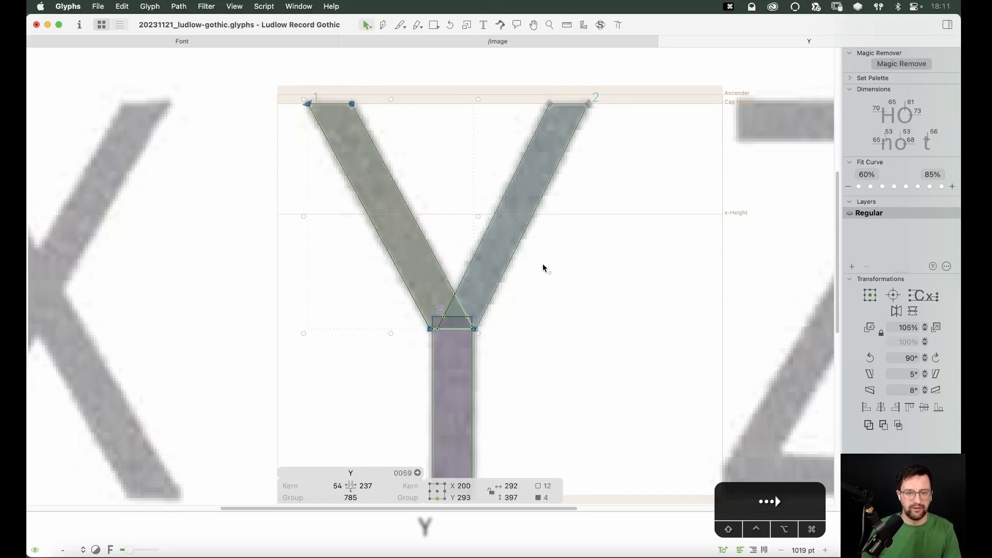
Step: Extend the diagonals' outer lower nodes along their edges into the stem, to X 340 and X 279 at Y 274
click(539, 292)
key(z)
drag(501, 300, 396, 383)
key(v)
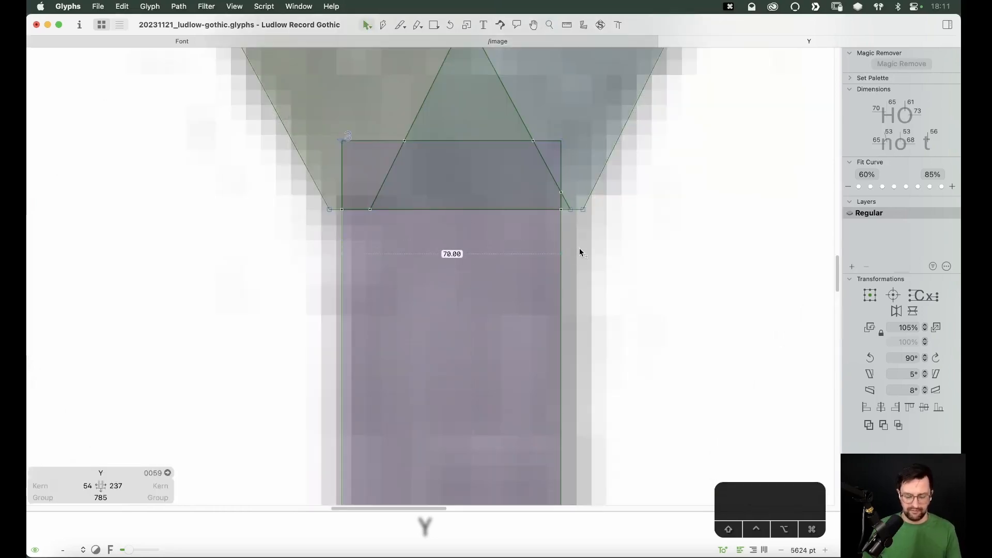
key(super+minus)
key(space)
drag(542, 184, 546, 242)
drag(511, 289, 499, 324)
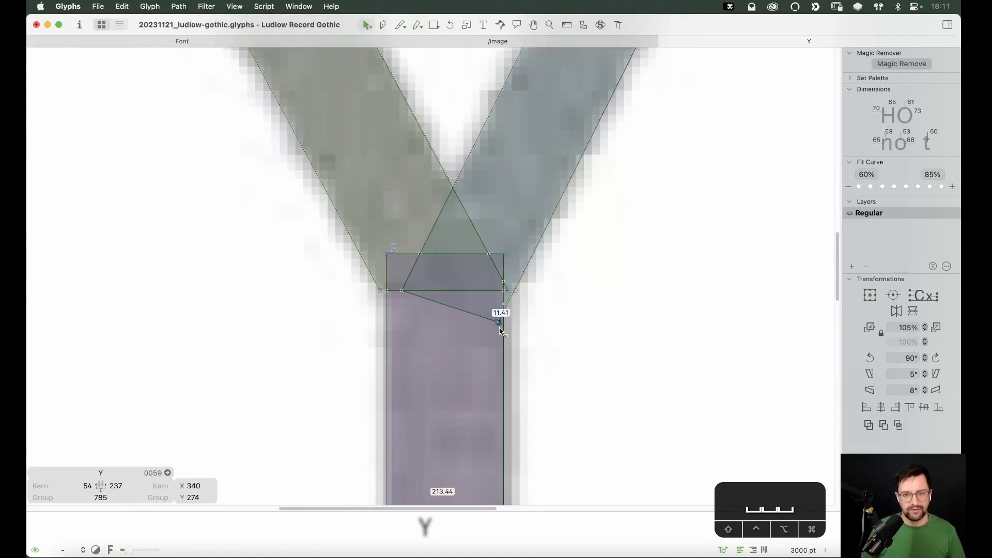
key(space)
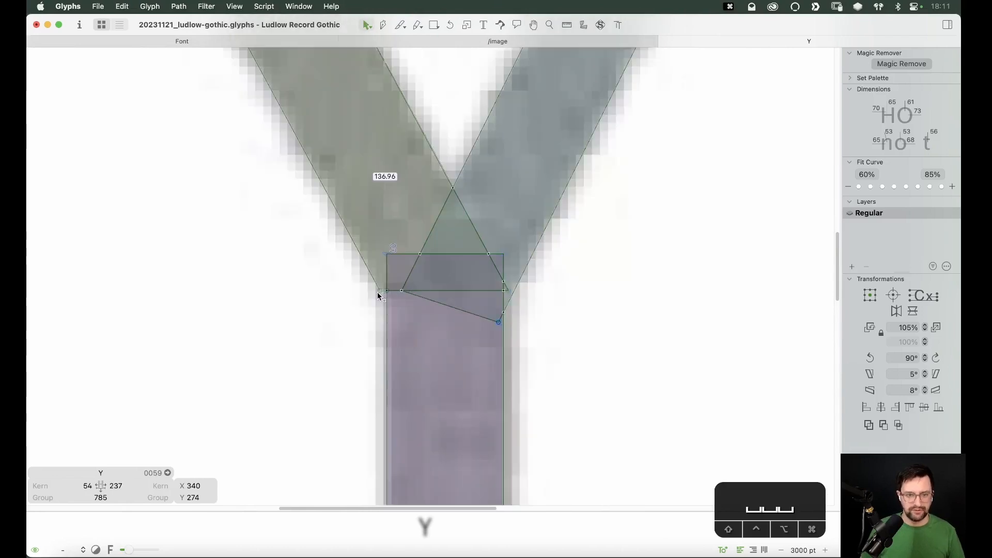
drag(377, 296, 393, 327)
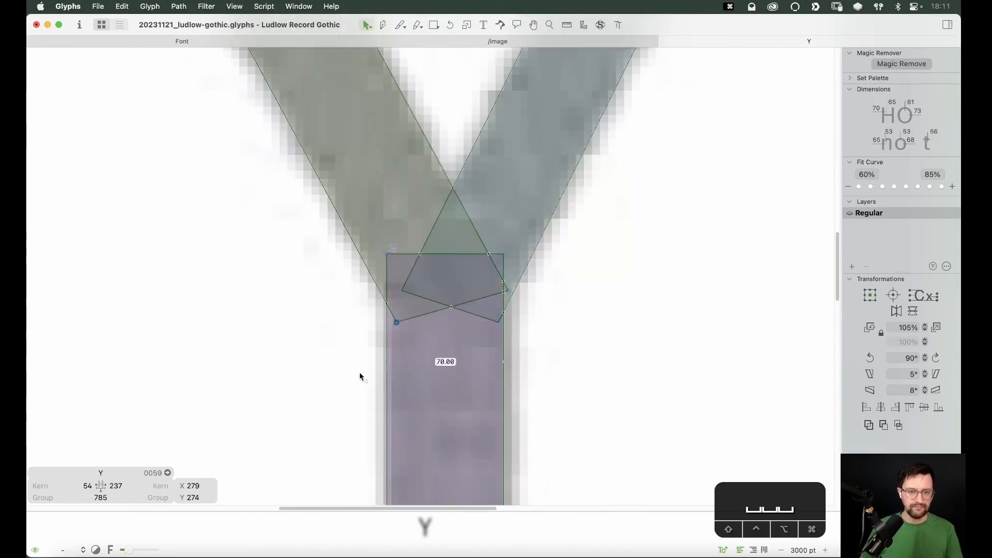
Step: Preview the filled Y at full size and inspect the junction of arms and stem up close
key(super+minus)
key(super+minus)
key(super+minus)
key(super+minus)
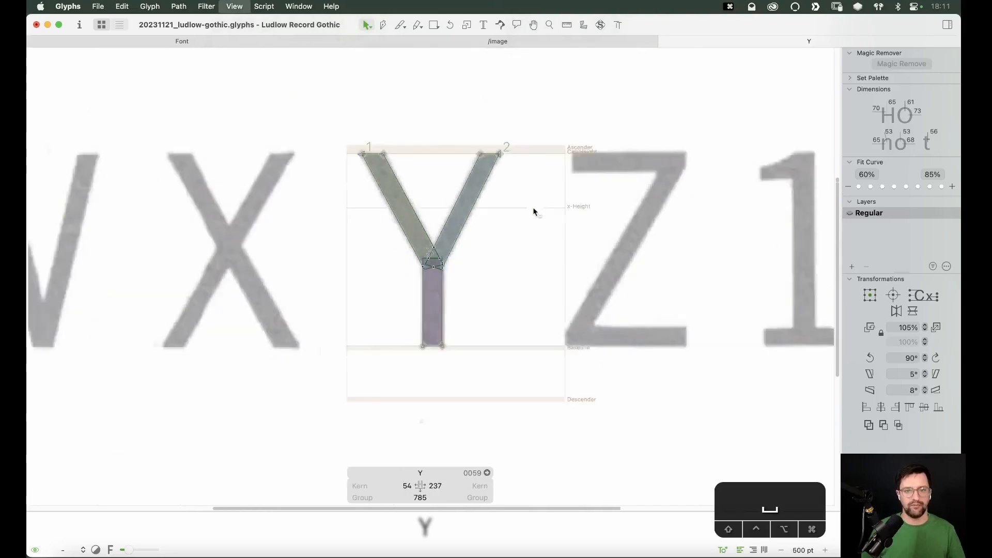
key(space)
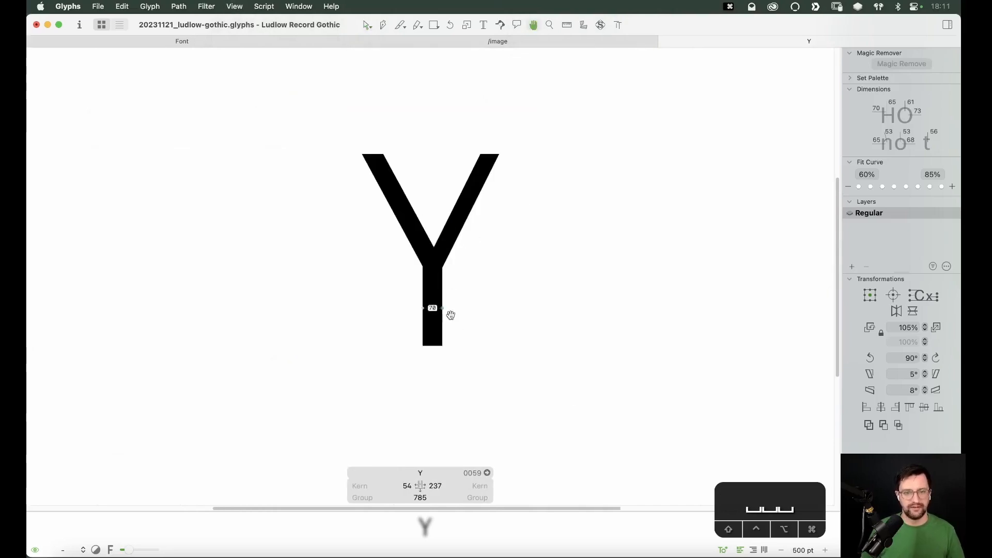
key(z)
drag(370, 315, 506, 198)
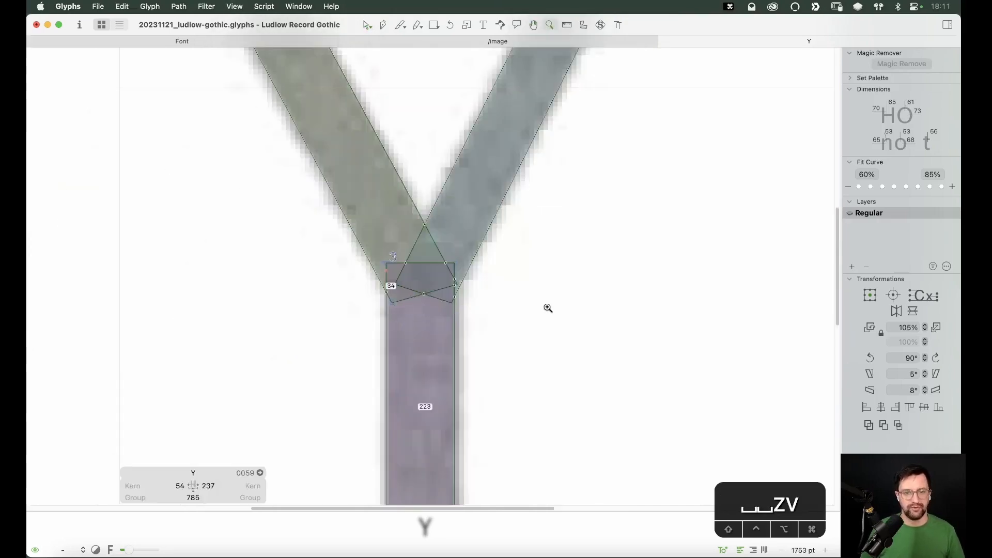
key(v)
key(space)
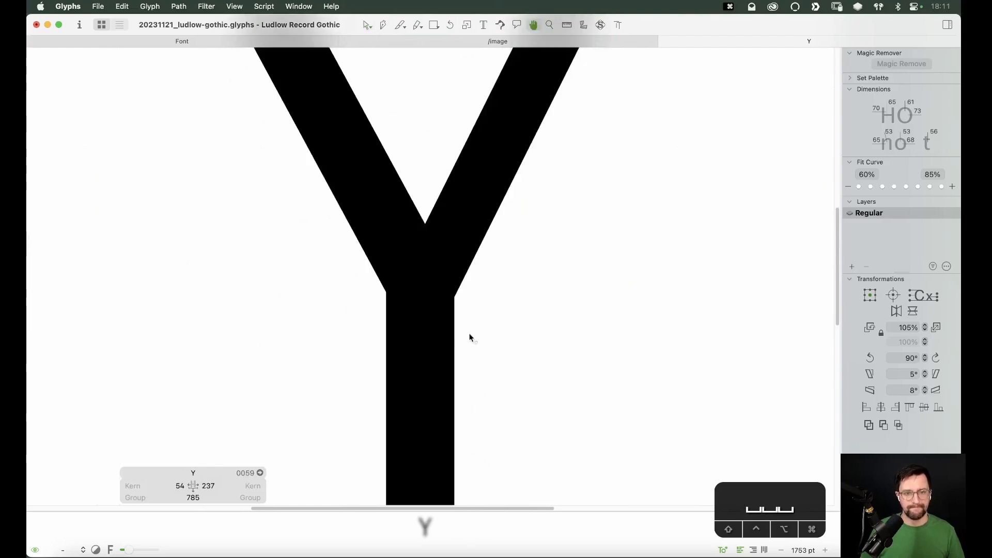
Step: Nudge the Y's stem right to X 310 while previewing how it meets the diagonals
double_click(455, 346)
key(space)
key(Right)
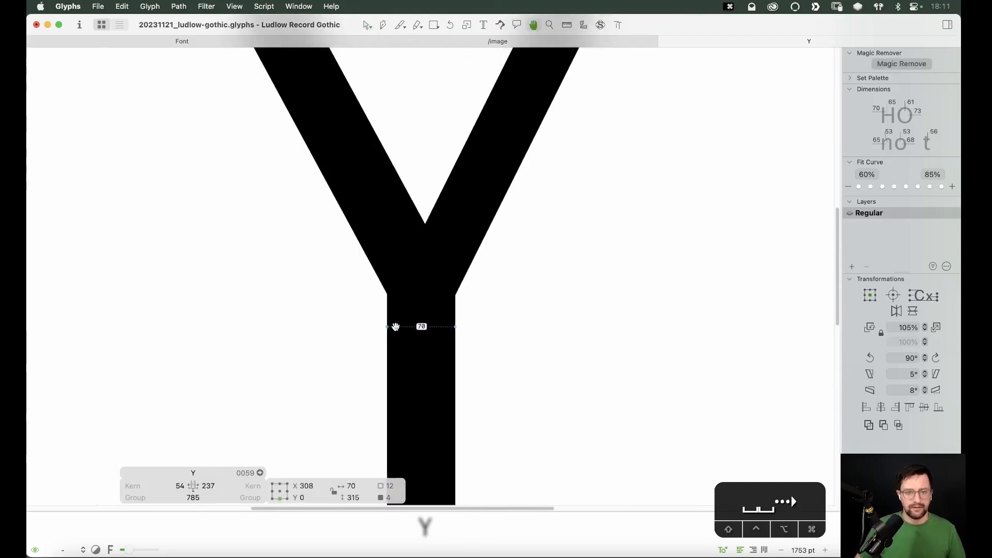
key(Right)
key(Left)
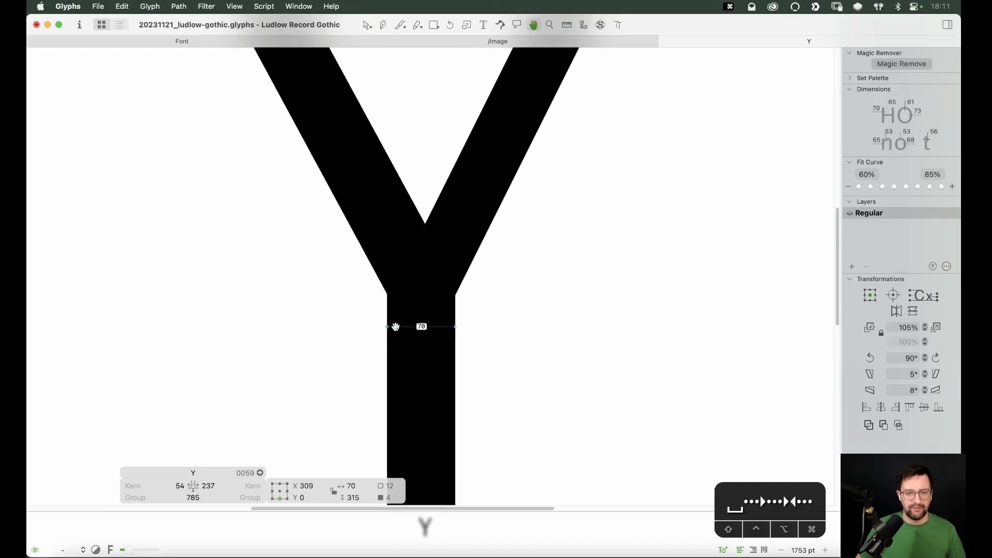
key(Right)
key(space)
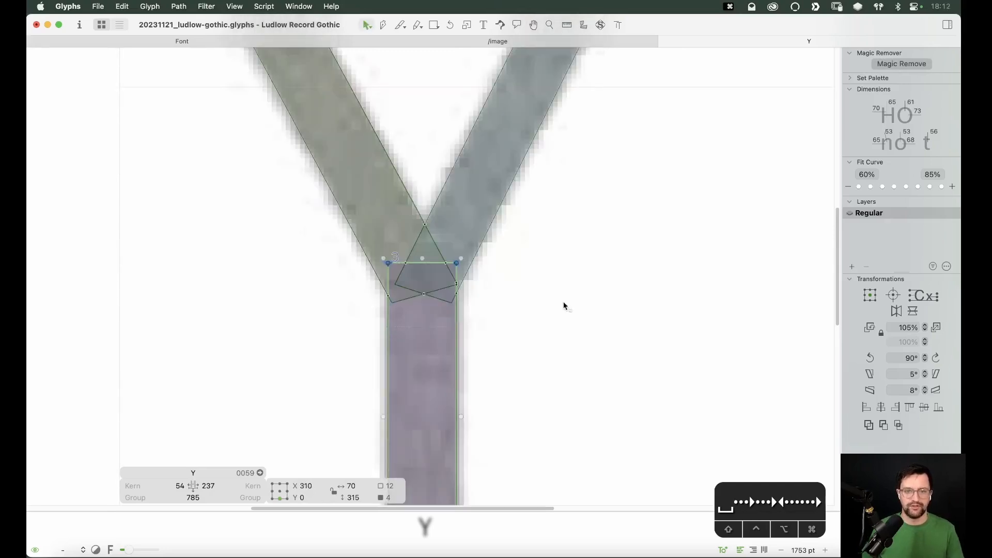
Step: Unlock the scan image behind the finished Y and delete it from the glyph
click(552, 273)
key(super+minus)
key(super+minus)
key(super+minus)
key(super+minus)
key(super+minus)
key(super+minus)
key(super+minus)
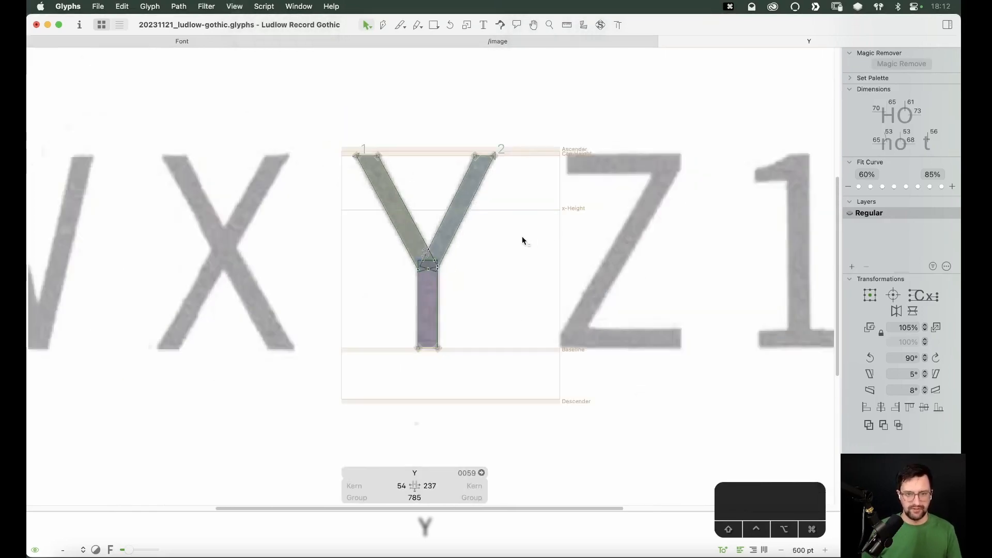
right_click(535, 237)
click(541, 237)
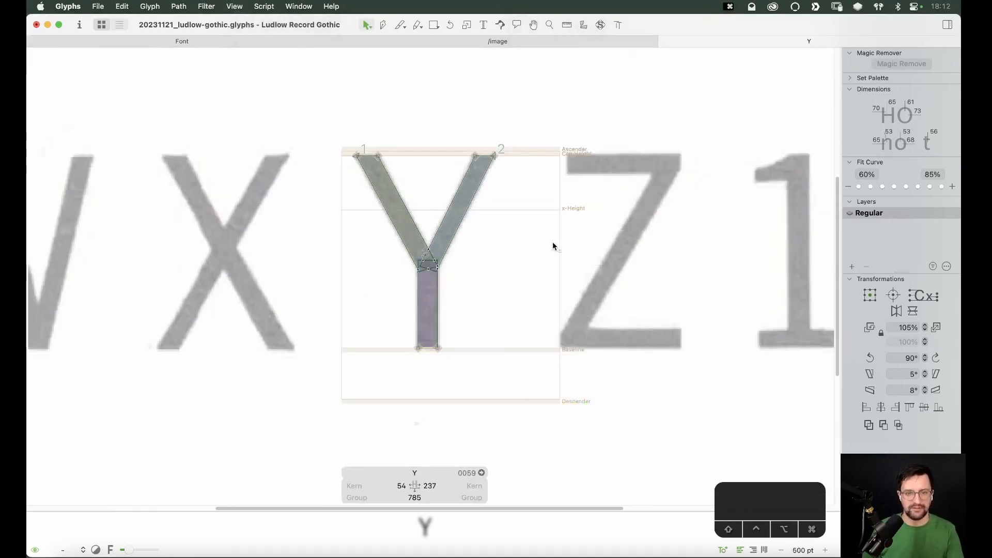
click(546, 277)
key(BackSpace)
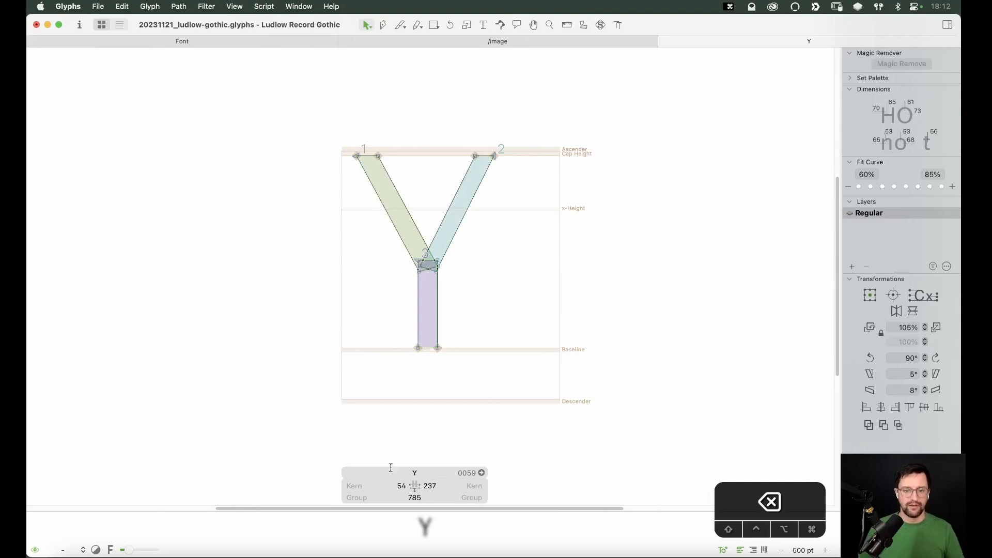
Step: Link both sidebearings of the Y to the uppercase V
click(399, 485)
key(super+a)
text(V)
key(Tab)
text(V)
key(Return)
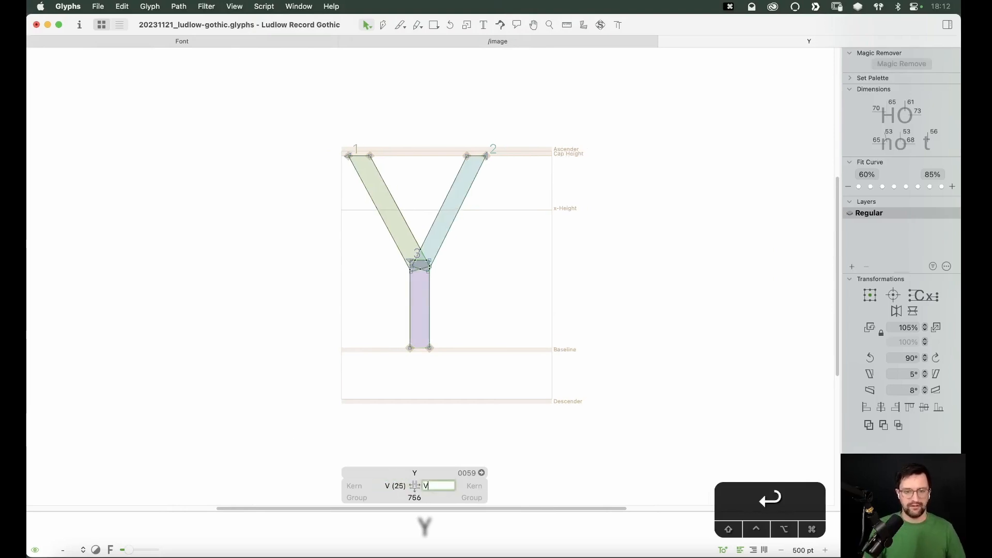
key(super+minus)
text(r)
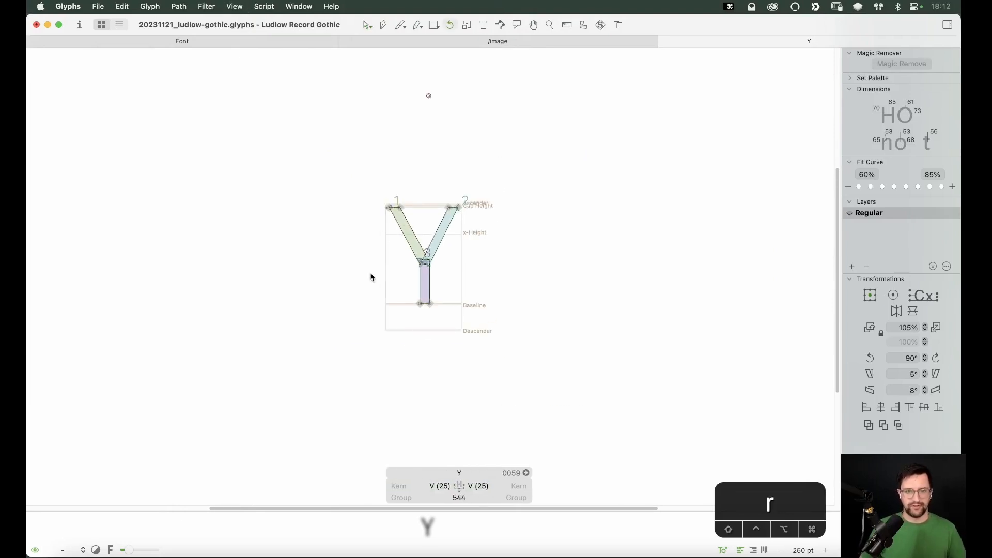
Step: Set the test words DAILY and YARN on two lines around the new Y
text(tDAIL)
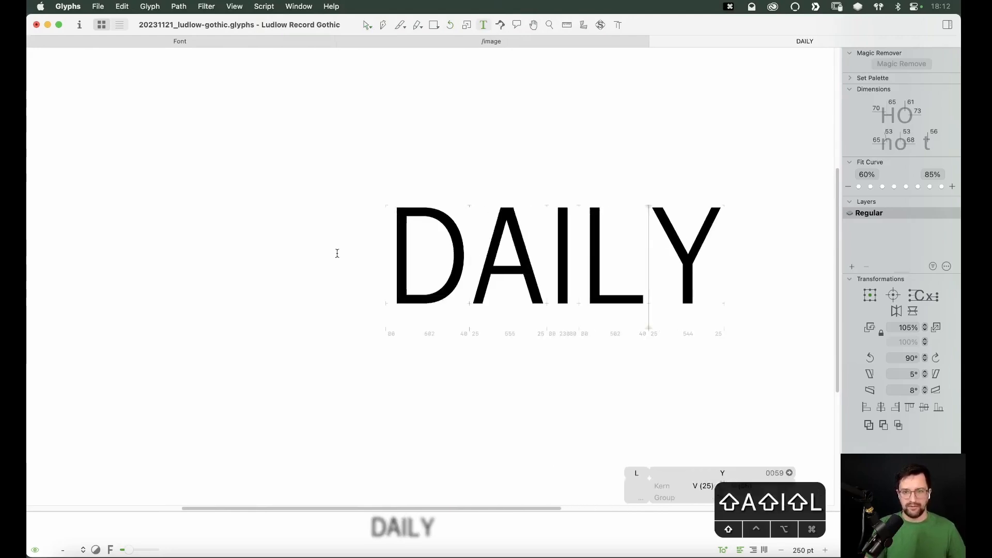
click(691, 268)
key(Return)
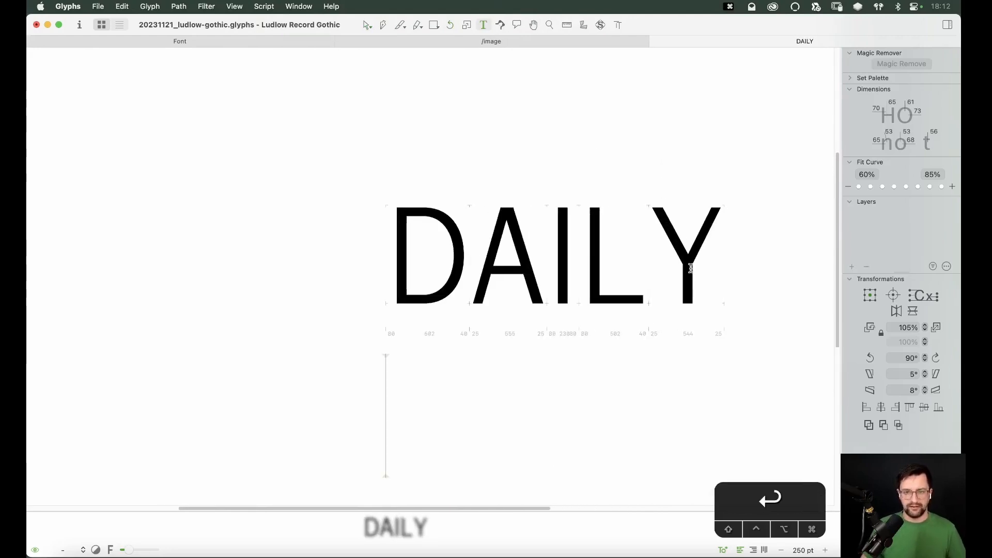
text(YACK)
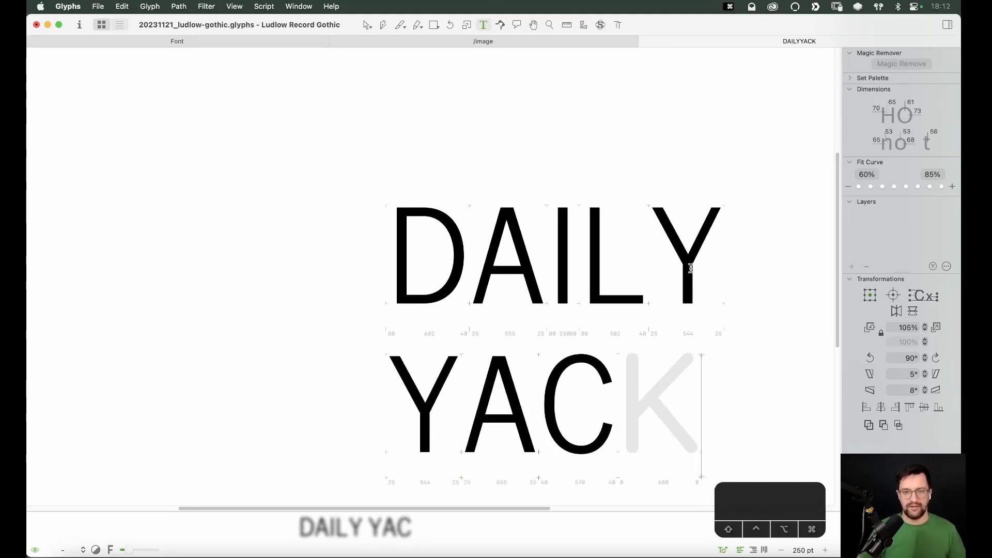
key(BackSpace)
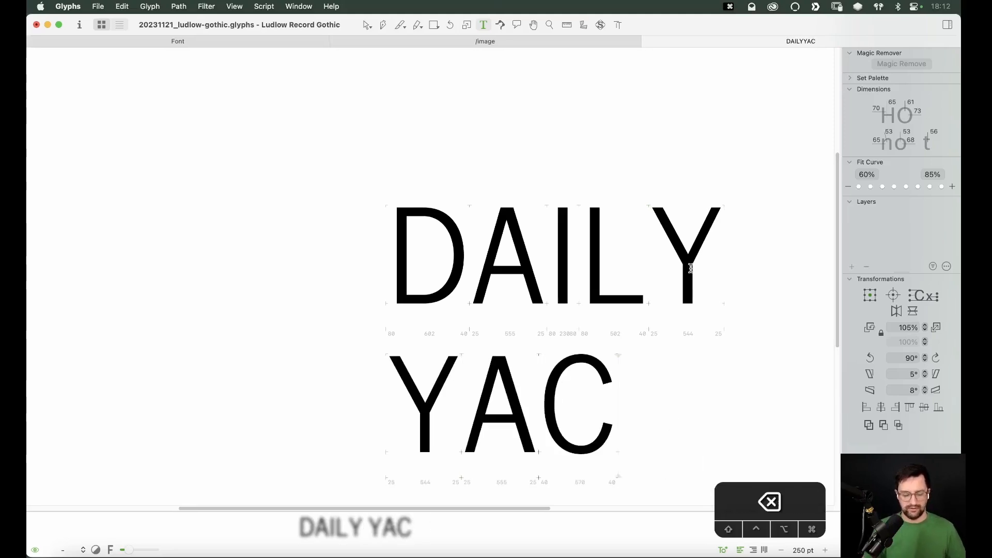
key(BackSpace)
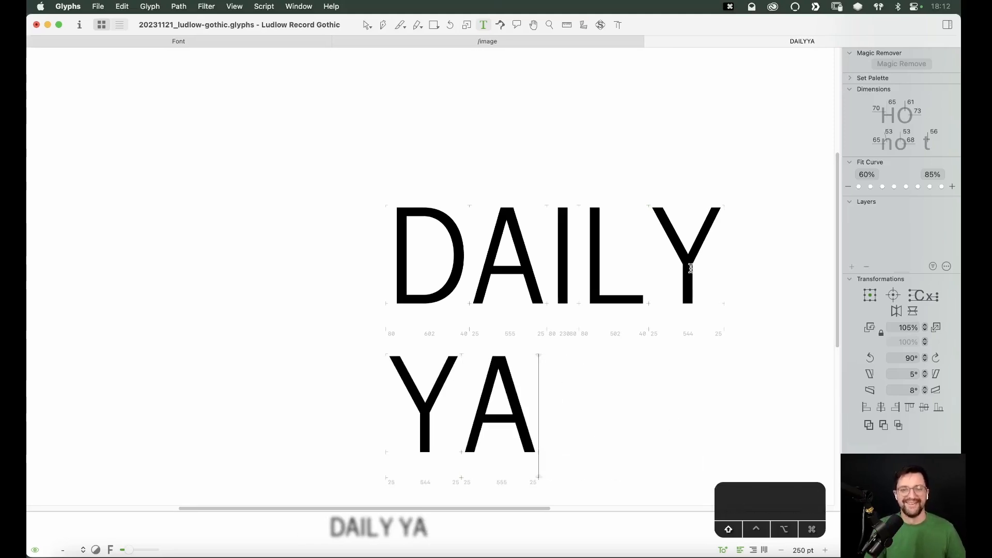
text(RN)
key(Escape)
key(super+space)
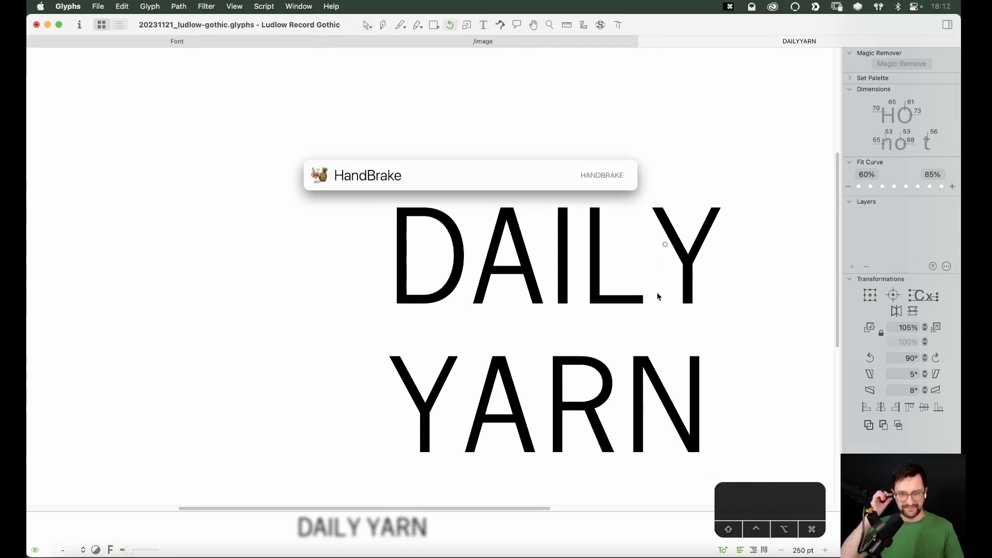
key(Escape)
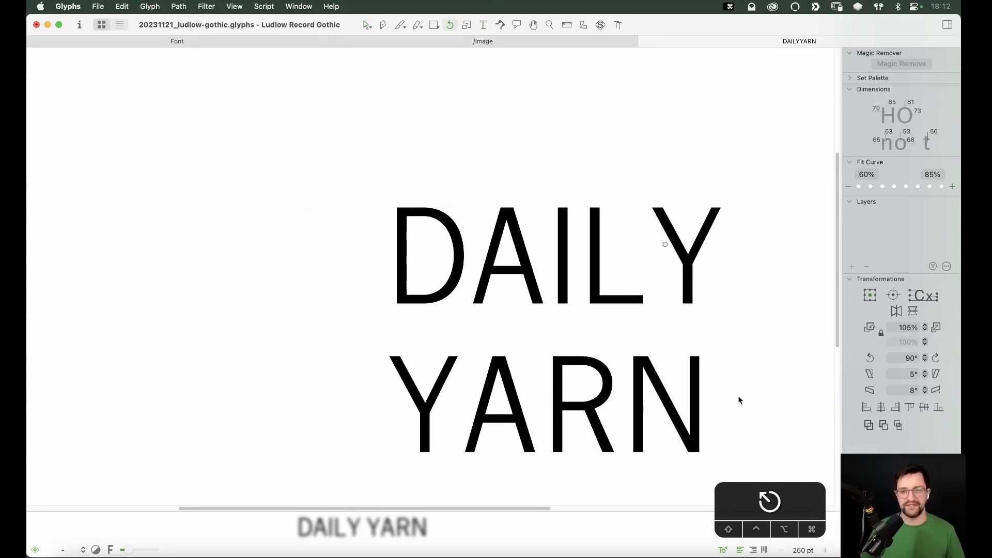
Step: Add CYAN as a third line of test text below YARN
key(space)
drag(731, 372, 673, 304)
key(t)
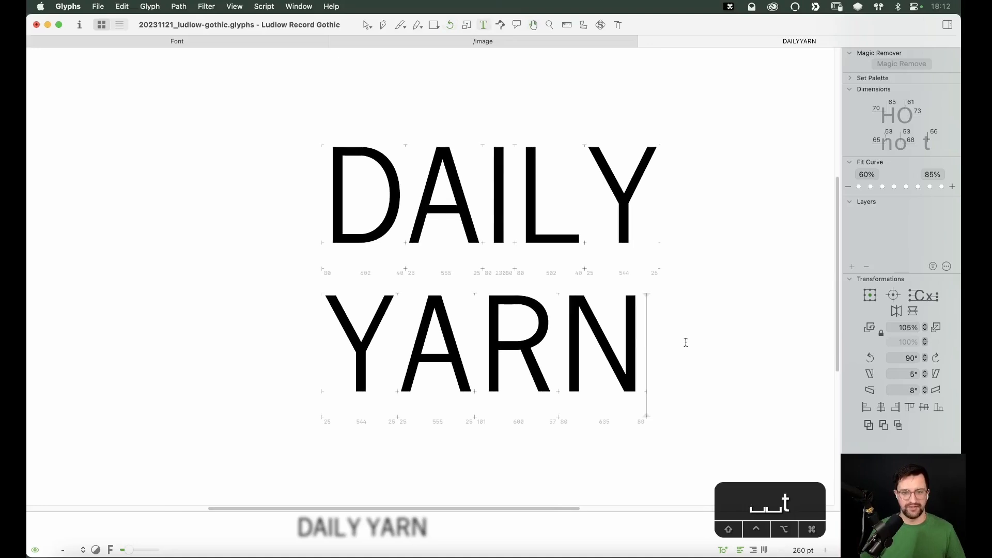
key(super+minus)
key(super+minus)
key(super+plus)
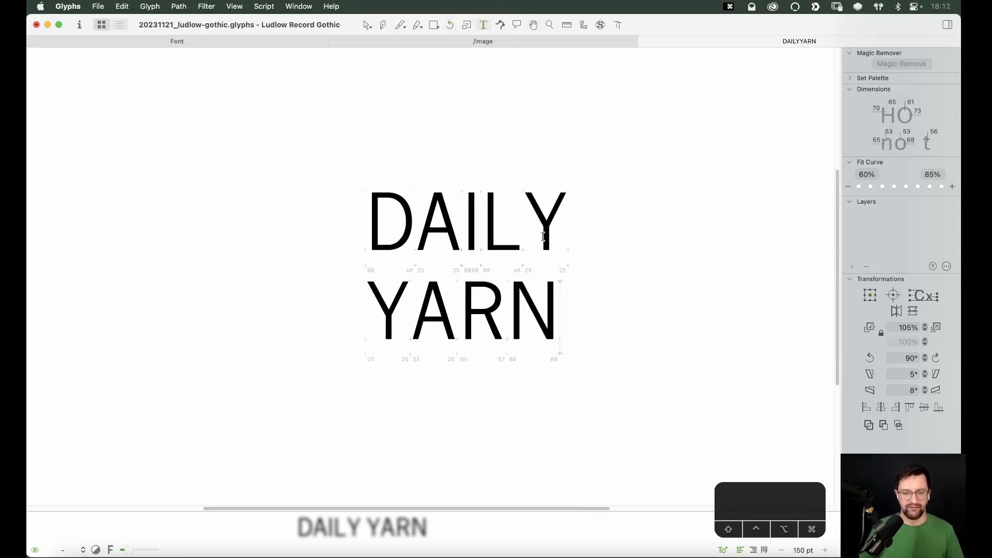
key(Return)
text(CYAN)
key(Escape)
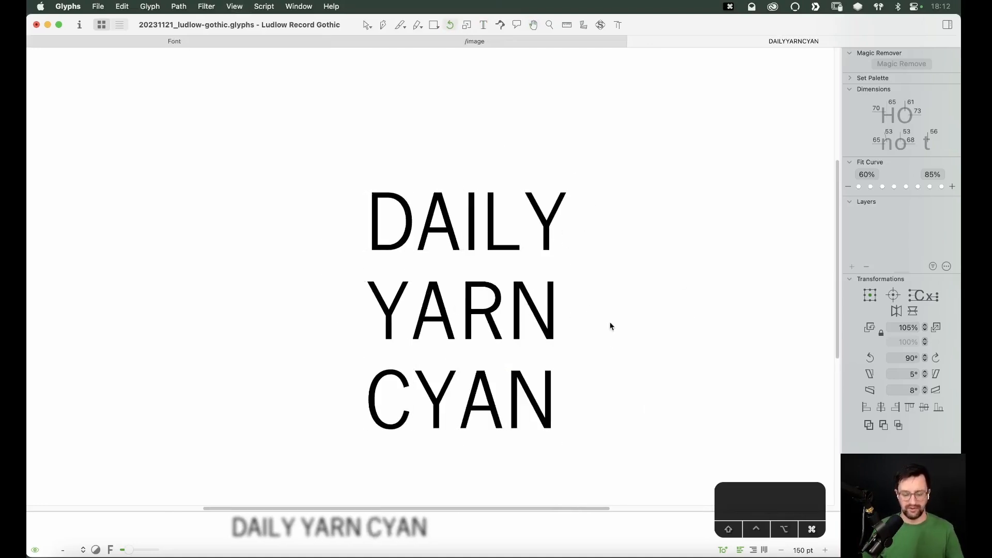
Step: Inspect the test words at a larger size and open the Y in CYAN for editing
key(super+minus)
key(super+equal)
key(super+equal)
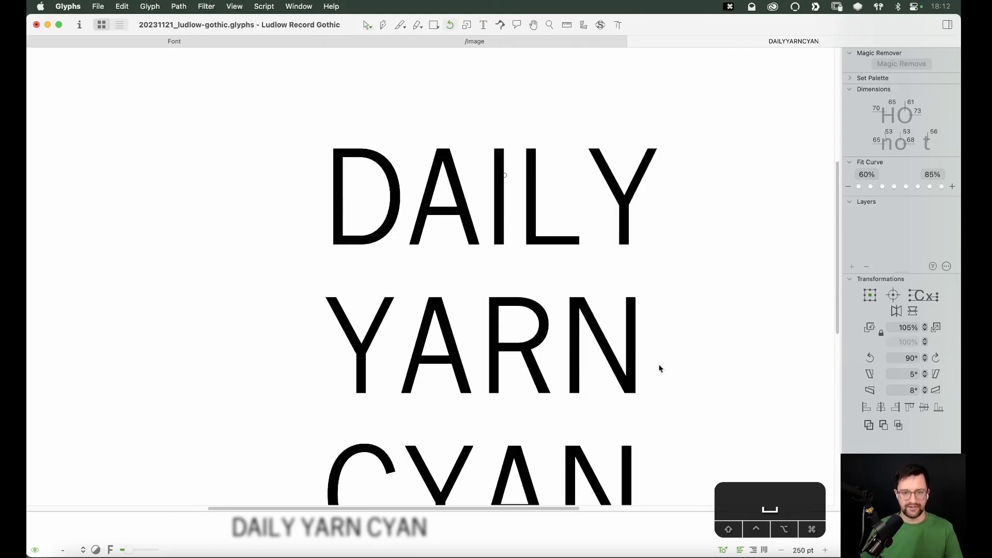
key(space)
drag(660, 368, 620, 234)
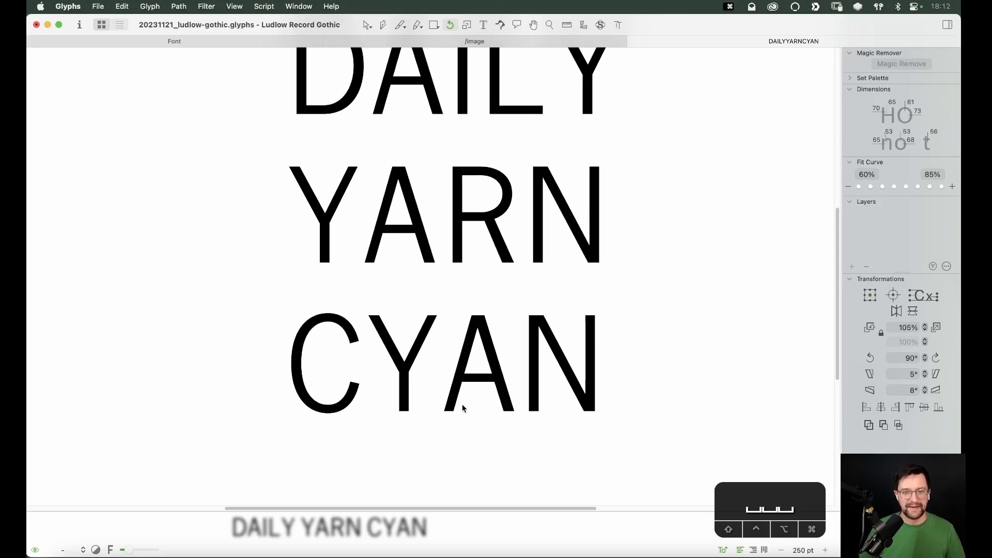
key(z)
drag(515, 297, 328, 465)
key(v)
double_click(394, 182)
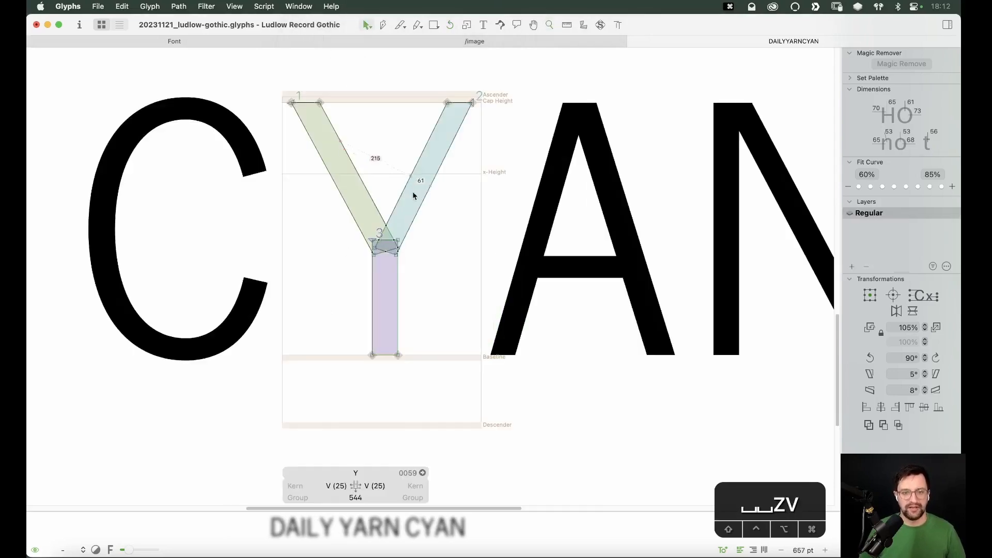
Step: Thicken the Y's right arm by moving its outer edge outward to X 420, previewing the filled shape
click(413, 222)
key(shift+space)
key(shift+Right)
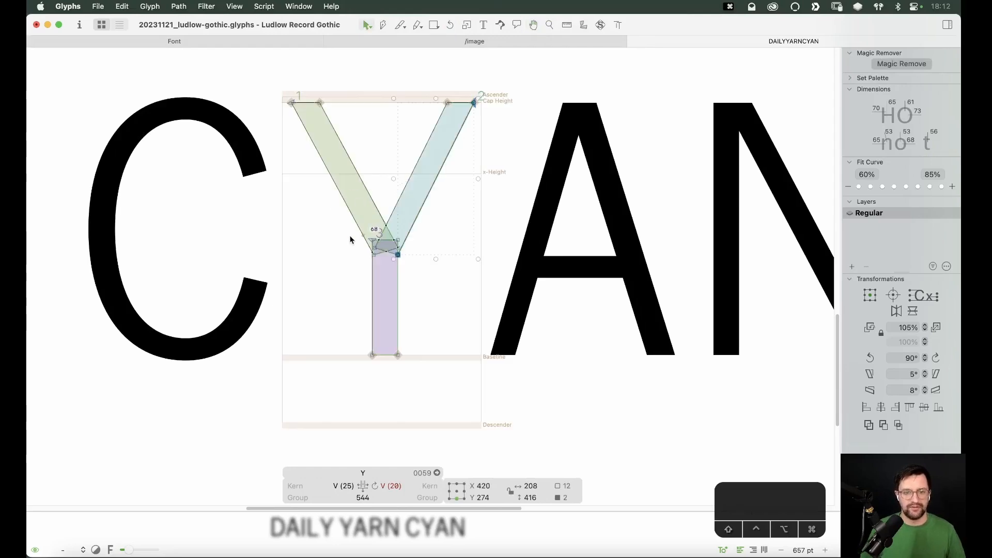
key(shift+space)
key(shift+space)
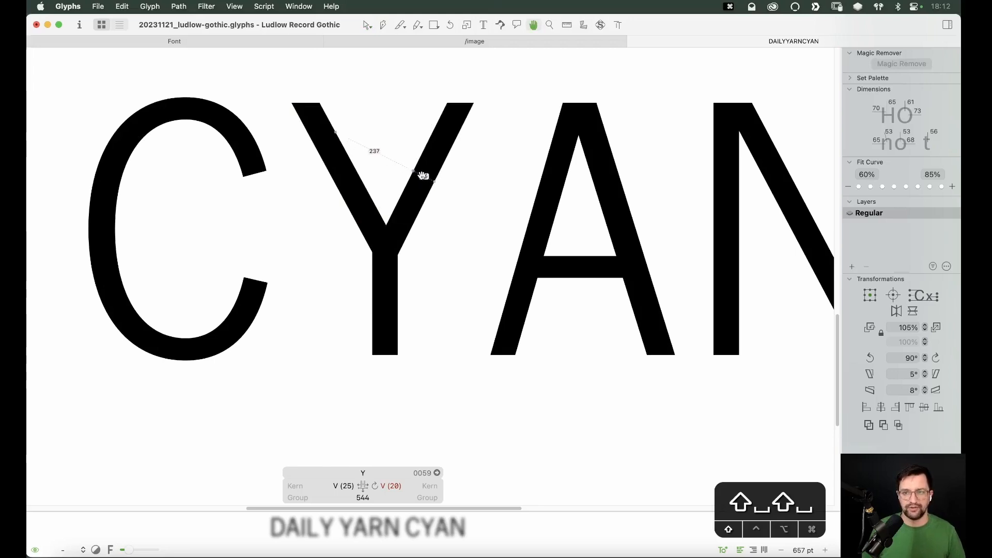
Step: Thicken the Y's left arm by nudging its outer edge outward to X 133.5 in preview
key(space)
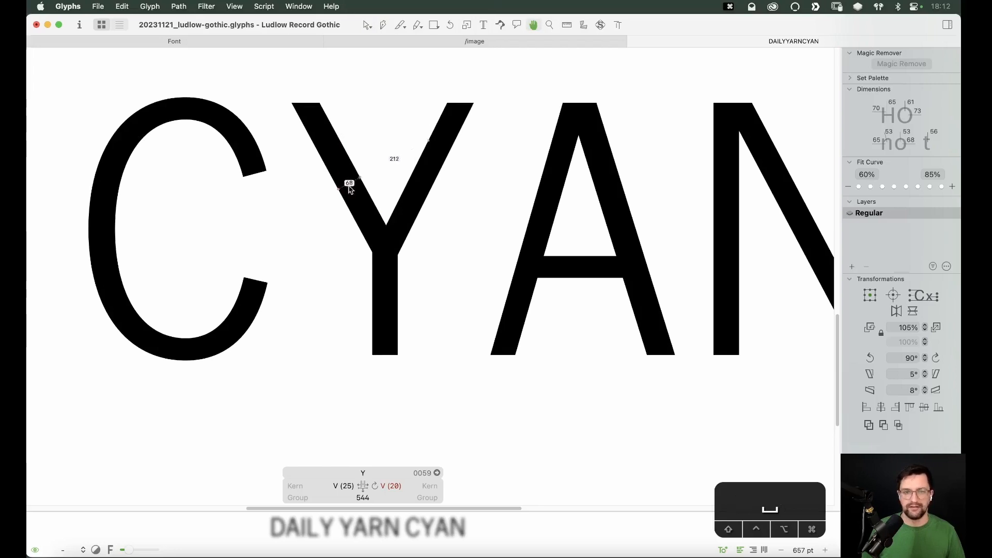
click(343, 204)
key(space)
key(Left)
key(Left)
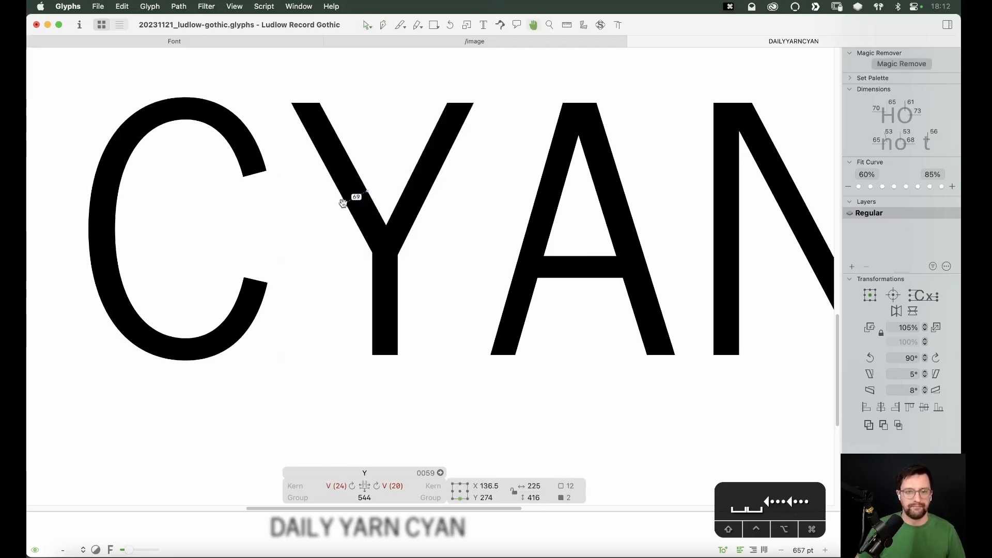
key(Left)
key(Left)
key(Left)
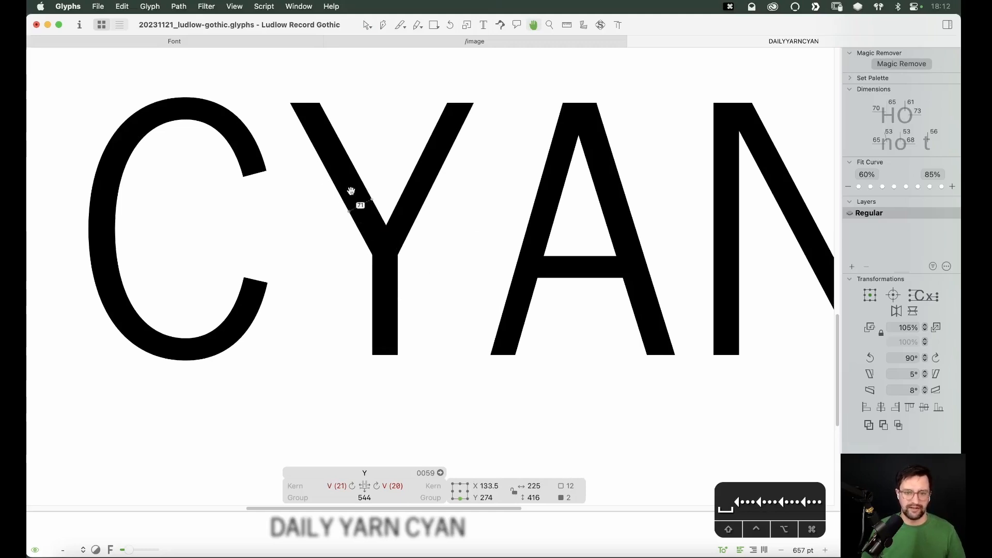
Step: Update the Y's metrics to match its V-linked sidebearings and review all three test words at a smaller size
key(ctrl+super+m)
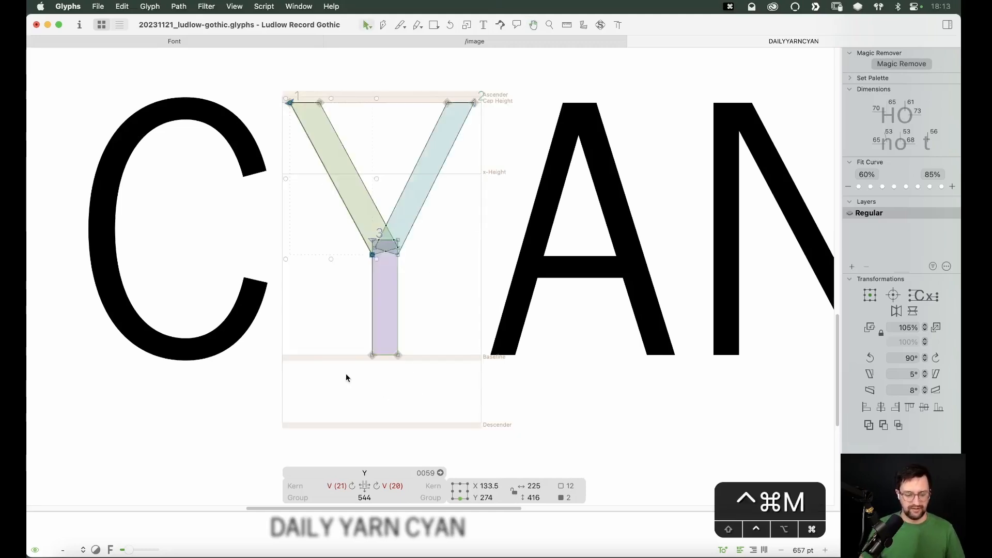
key(super+minus)
key(super+minus)
key(super+minus)
key(super+minus)
key(super+minus)
key(t)
click(565, 270)
key(Escape)
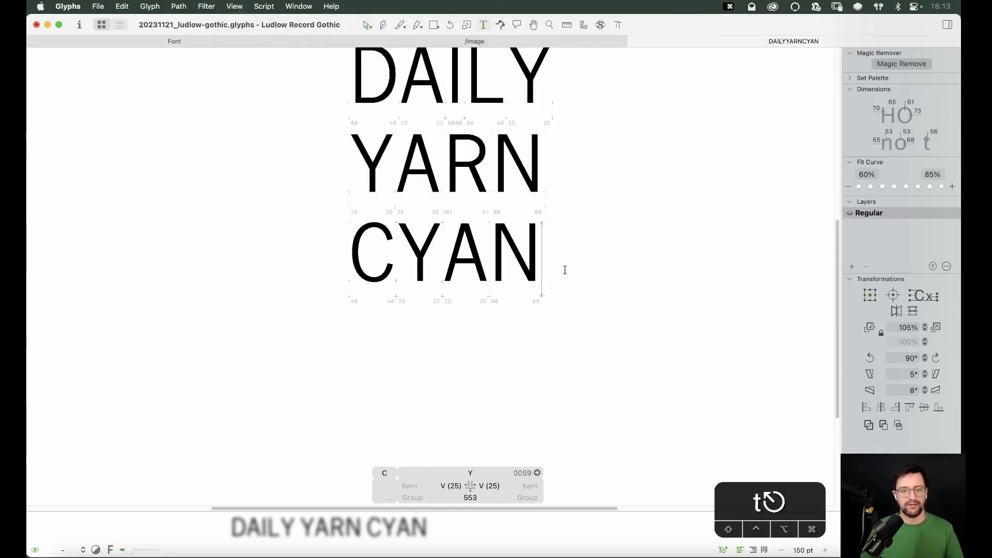
key(super+minus)
scroll(576, 293, up, 3)
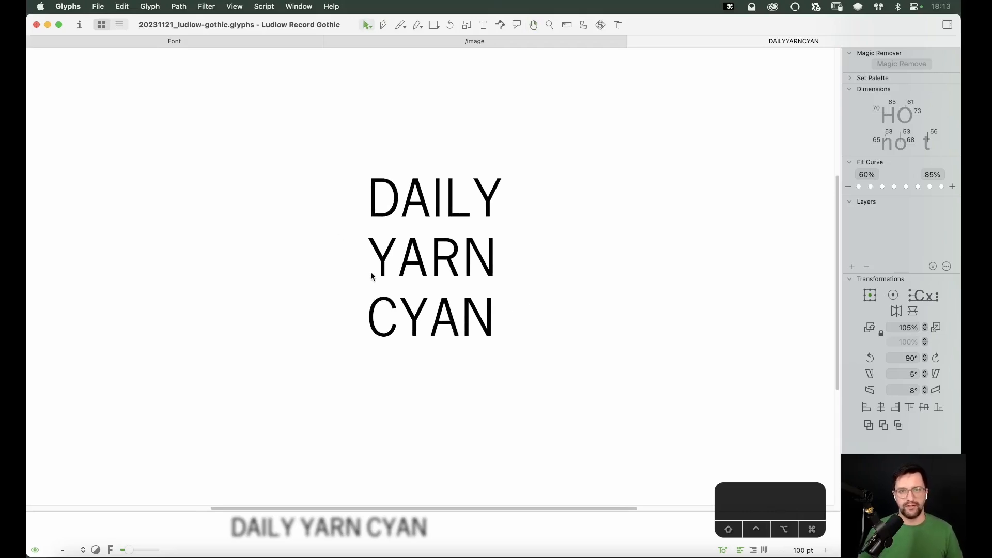
Step: Close the image tab and review the font overview for glyphs still undrawn, selecting the lowercase z
click(329, 41)
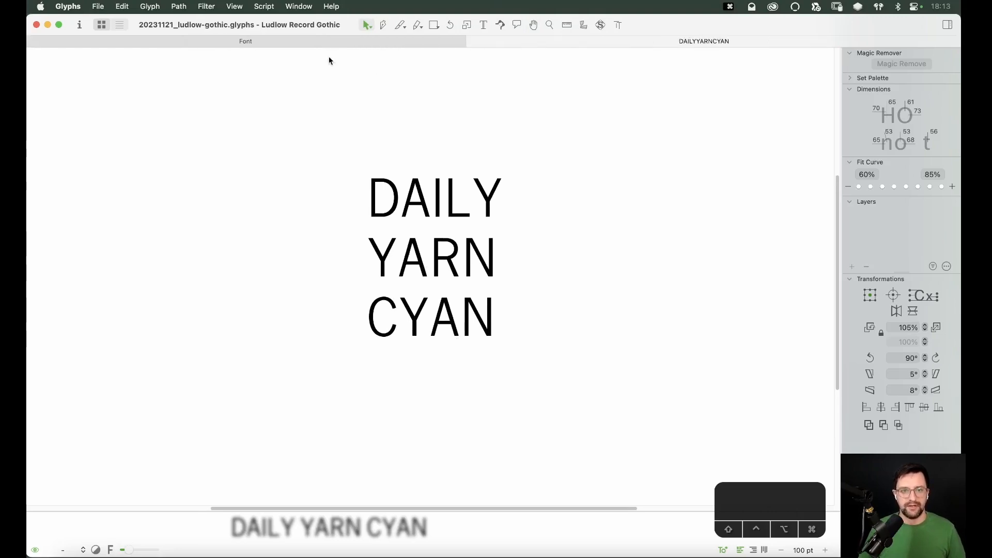
click(352, 44)
click(438, 257)
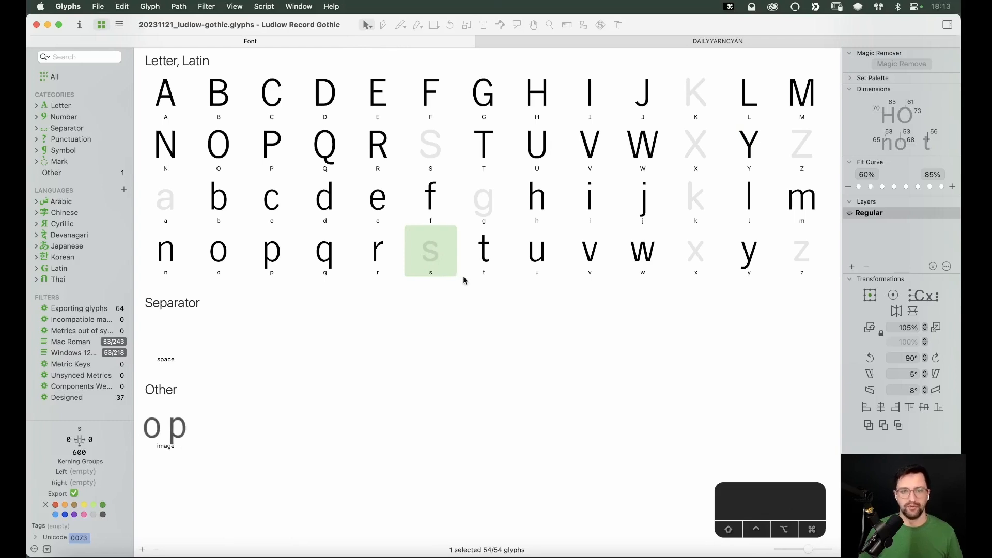
click(490, 268)
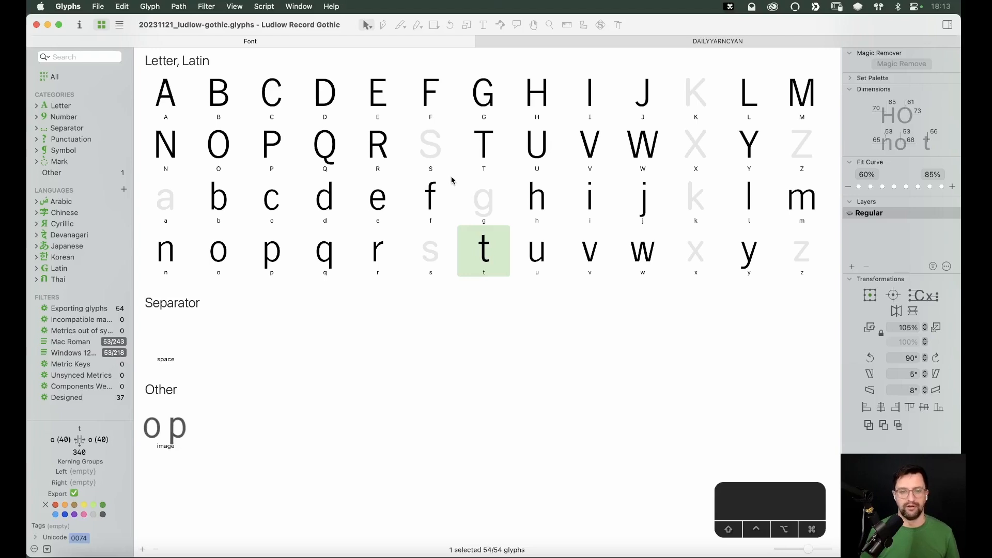
click(762, 259)
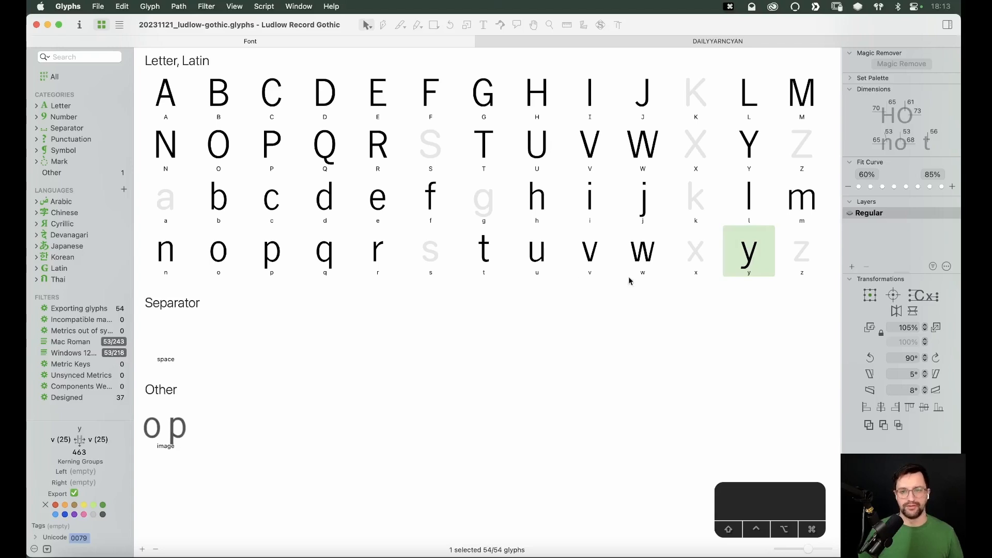
click(786, 243)
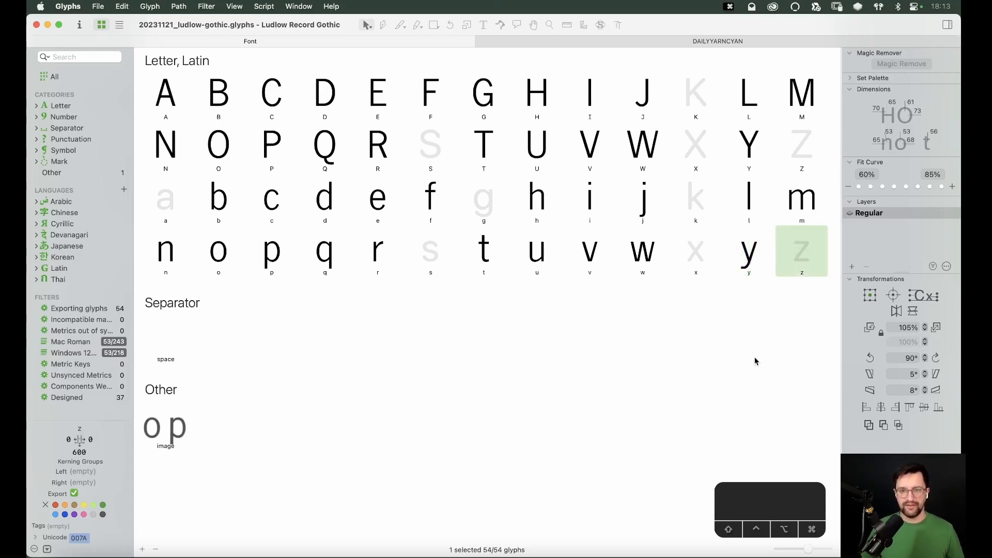